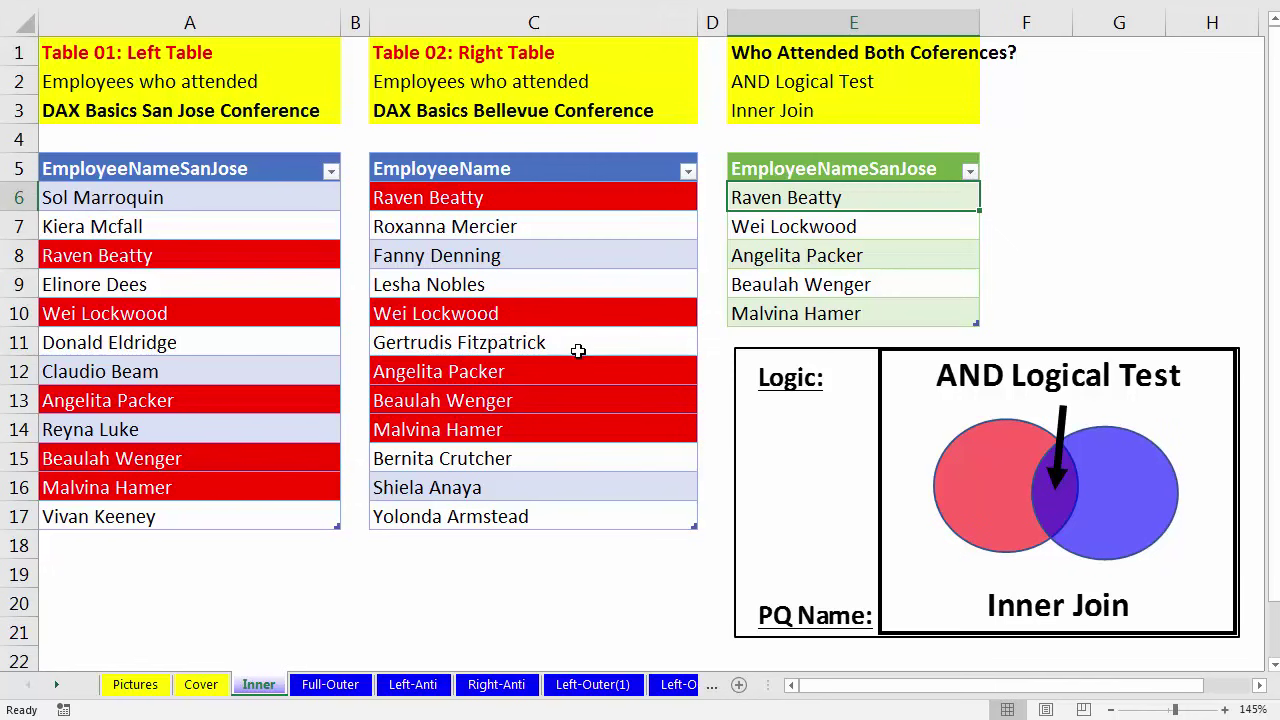
Compare an employee listed in both conference tables with the Inner join result table
drag(243, 254, 241, 255)
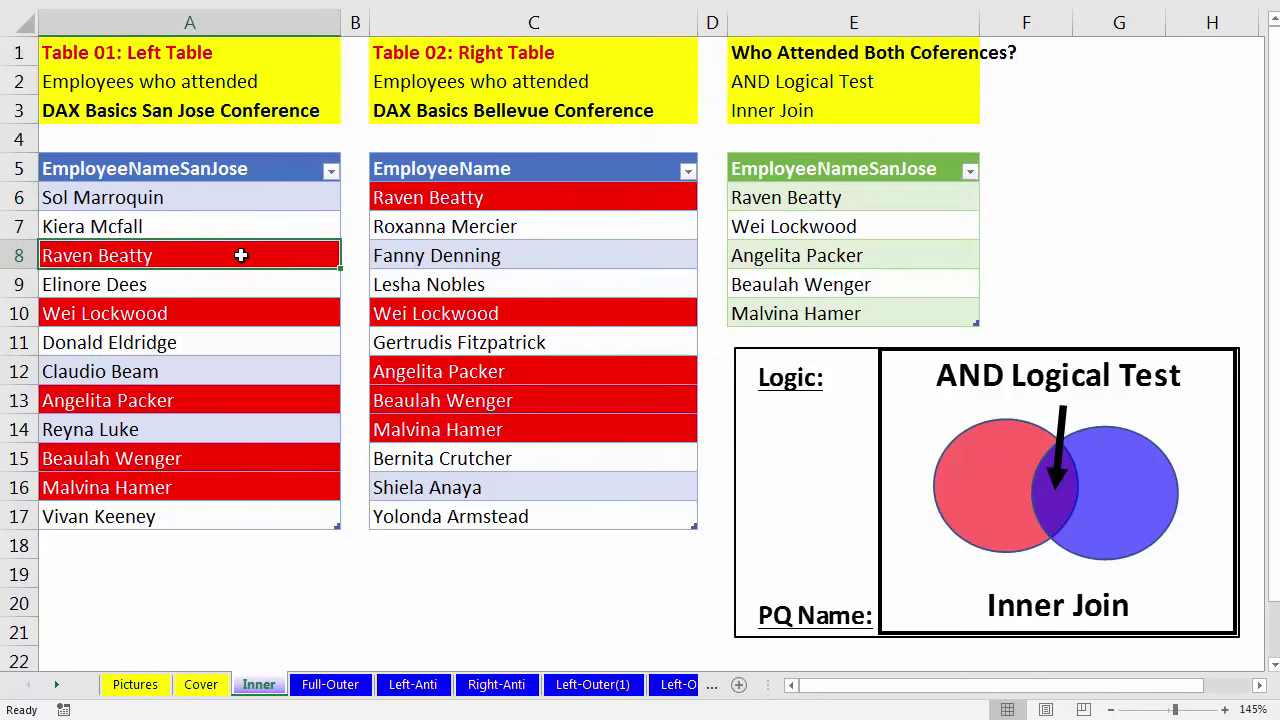
click(411, 198)
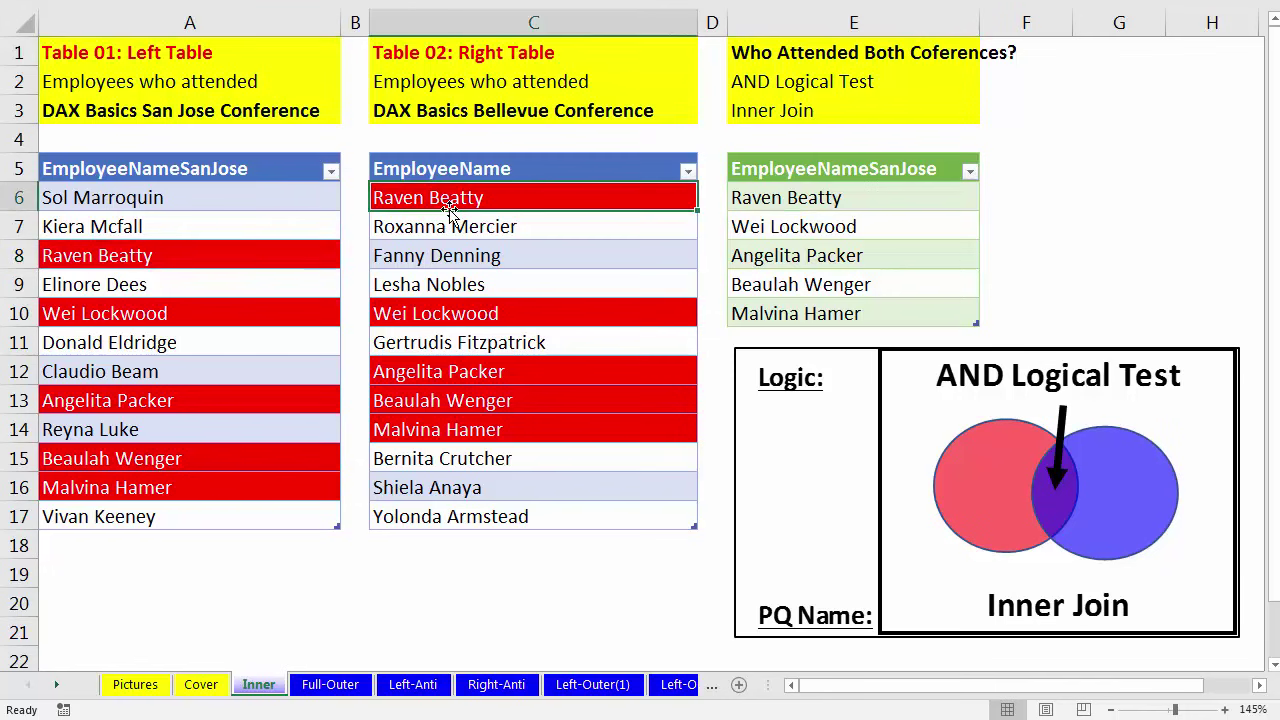
click(826, 196)
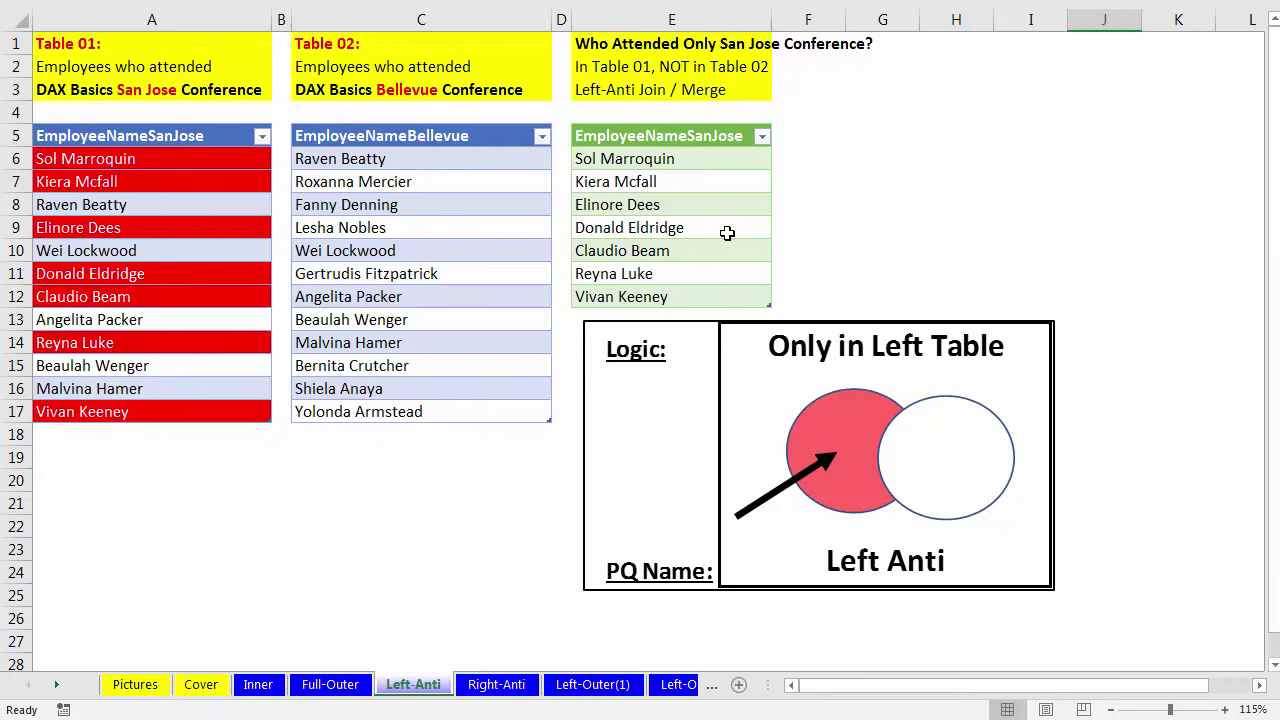
Review the Right-Anti, Left-Outer(1) and Left-Outer(2) example sheets, comparing the source tables with each join result
key(ctrl+Page_Down)
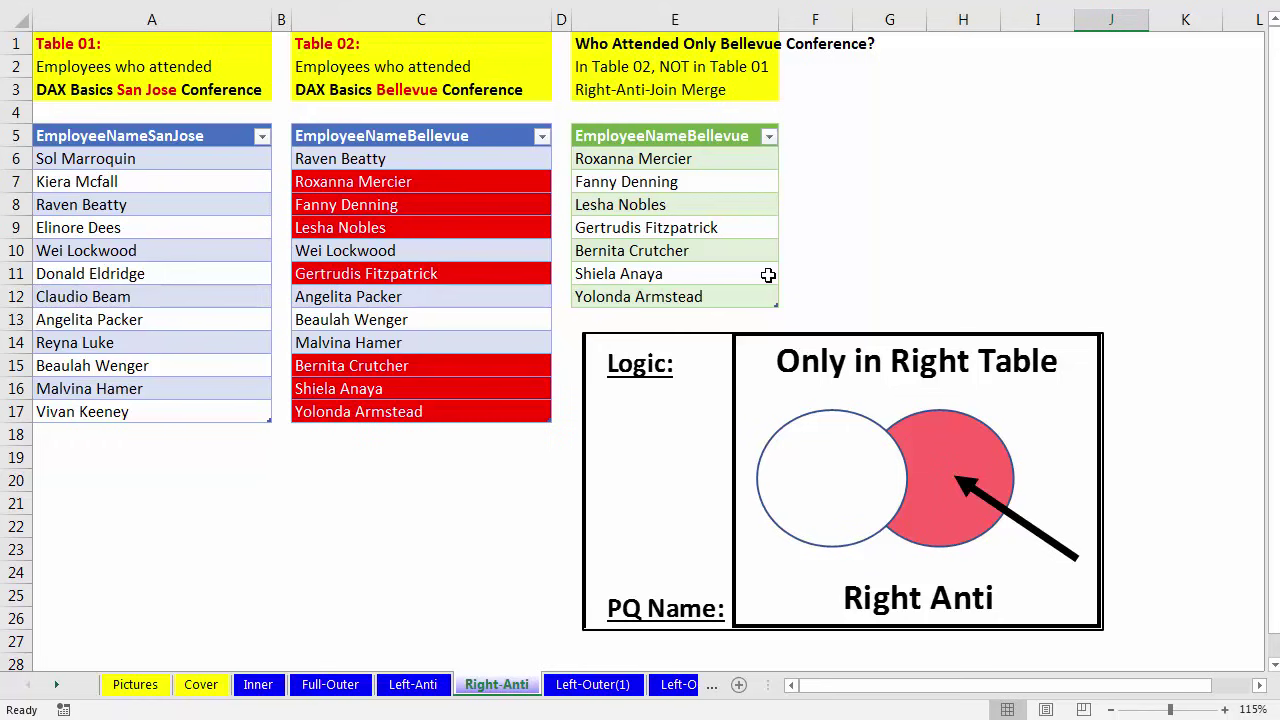
key(ctrl+Page_Down)
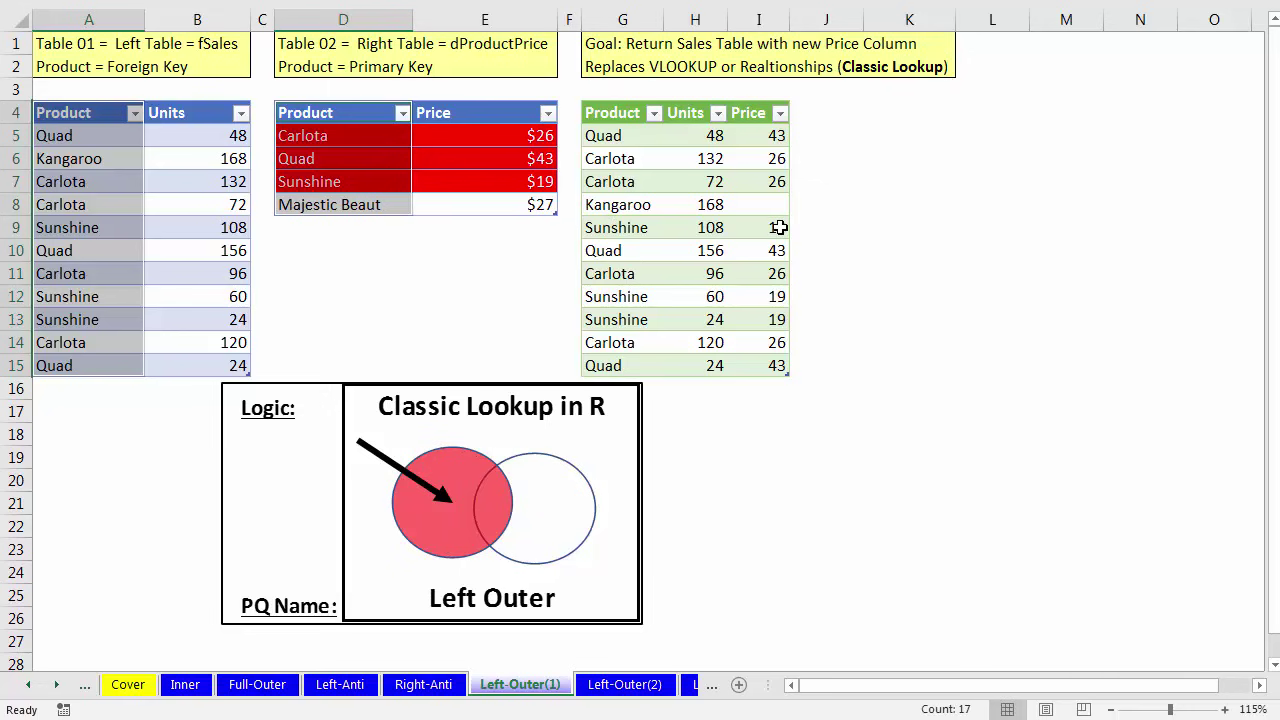
key(ctrl+Page_Down)
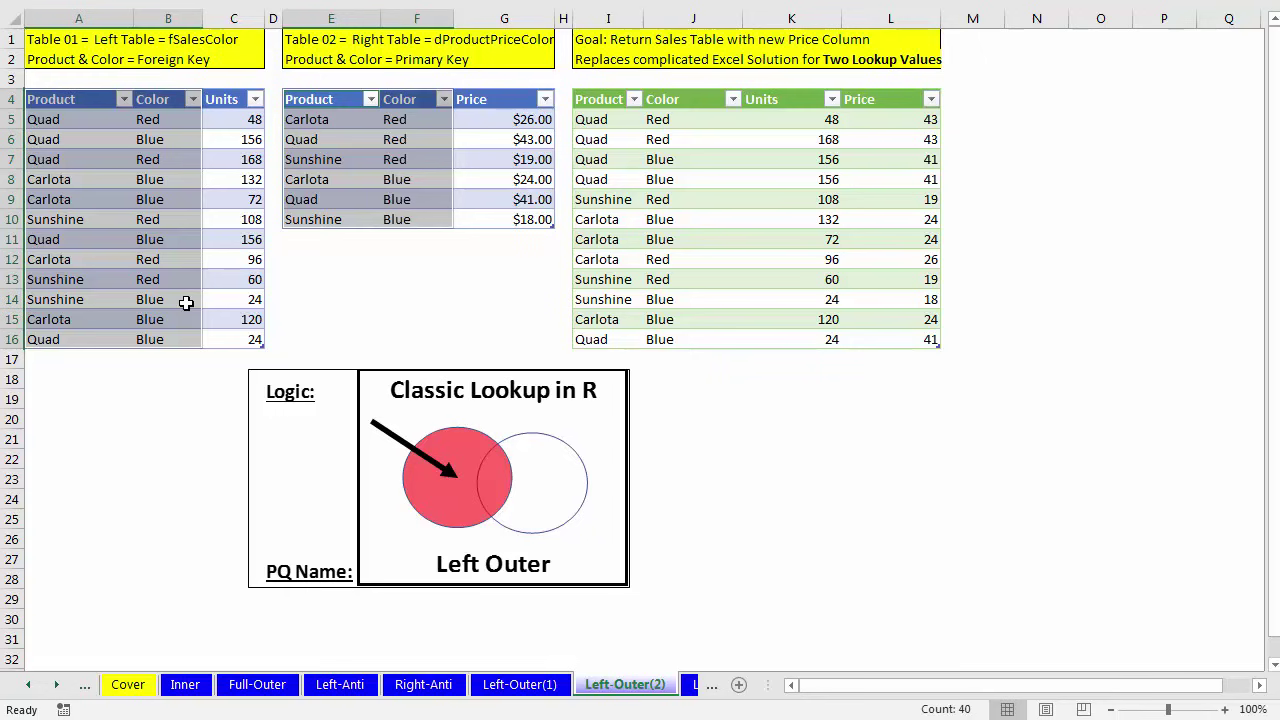
Examine on the Left-Outer(3) sheet how invoice 4588's line items in the right table relate to its Sum of Sales result
key(ctrl+Page_Down)
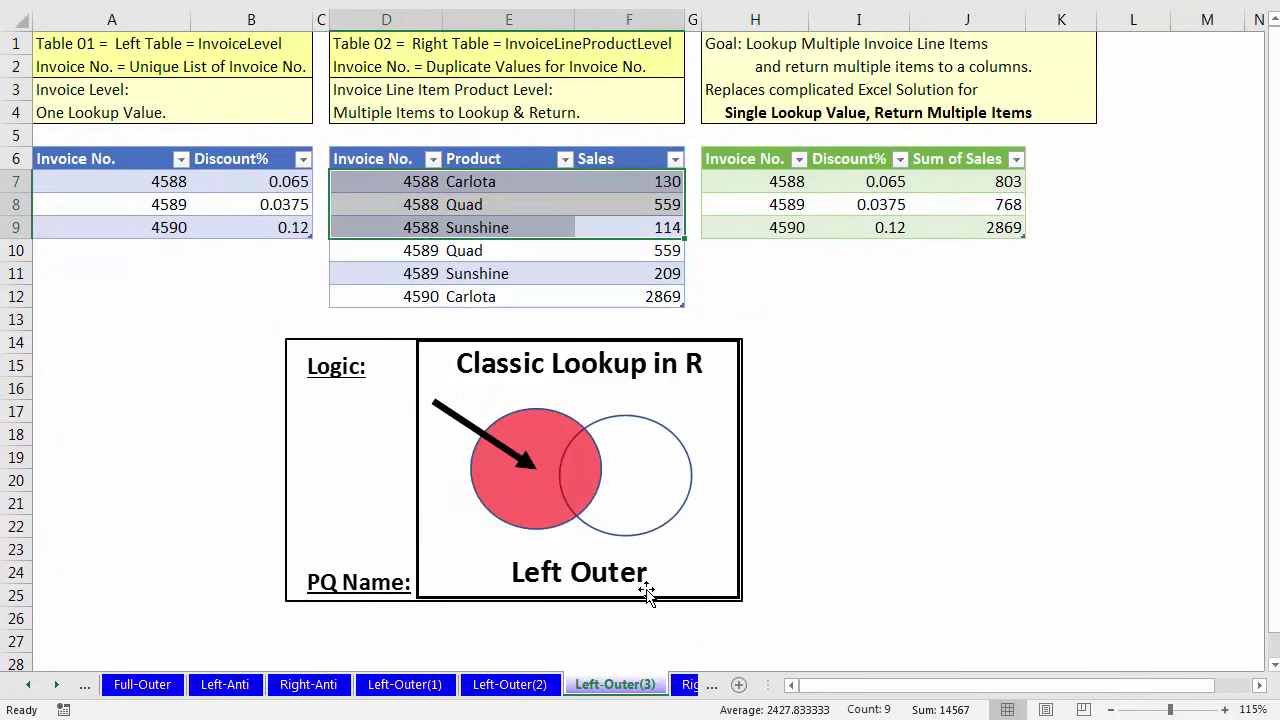
drag(141, 165, 137, 227)
ctrl+drag(362, 160, 382, 278)
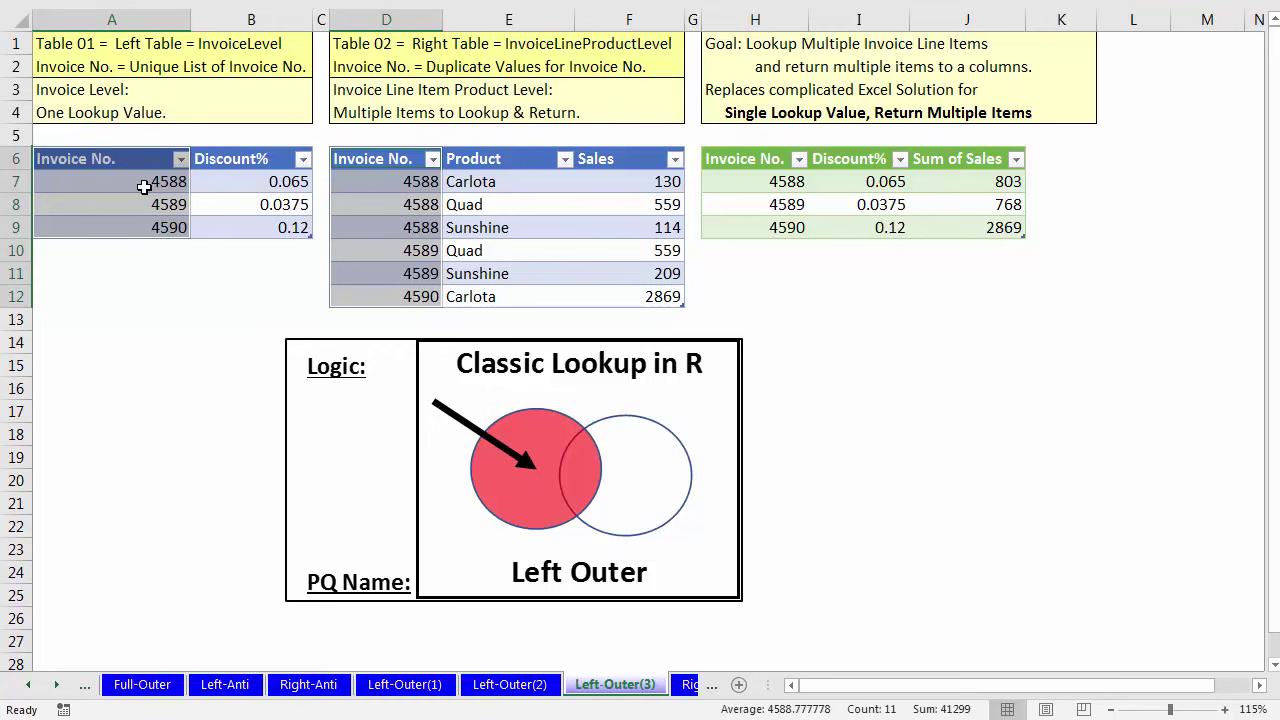
click(144, 187)
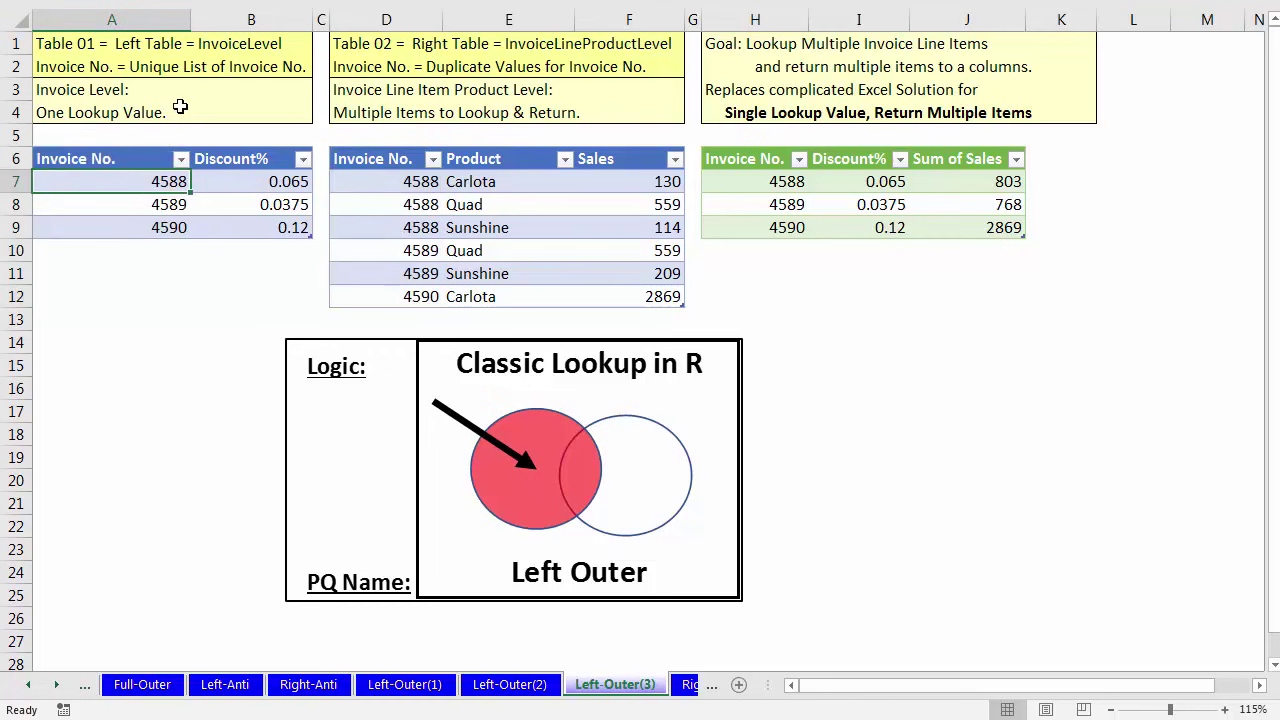
drag(388, 176, 662, 229)
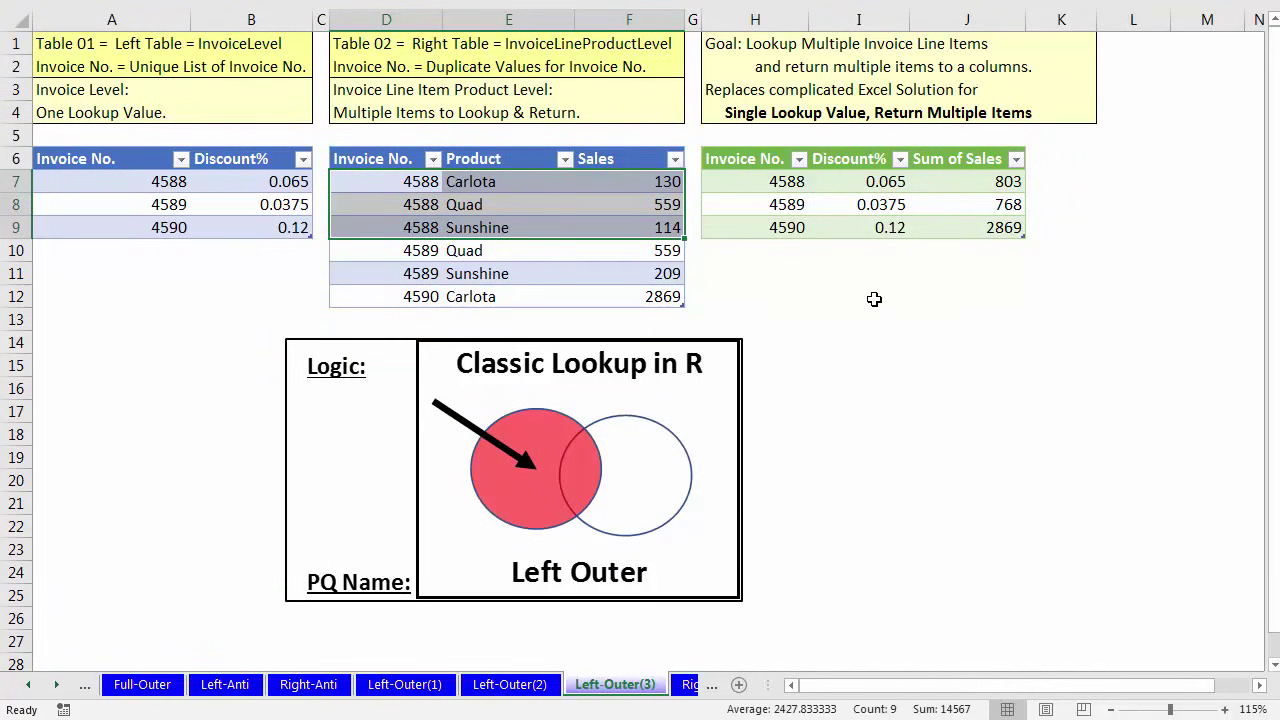
click(160, 183)
drag(420, 181, 652, 220)
click(944, 183)
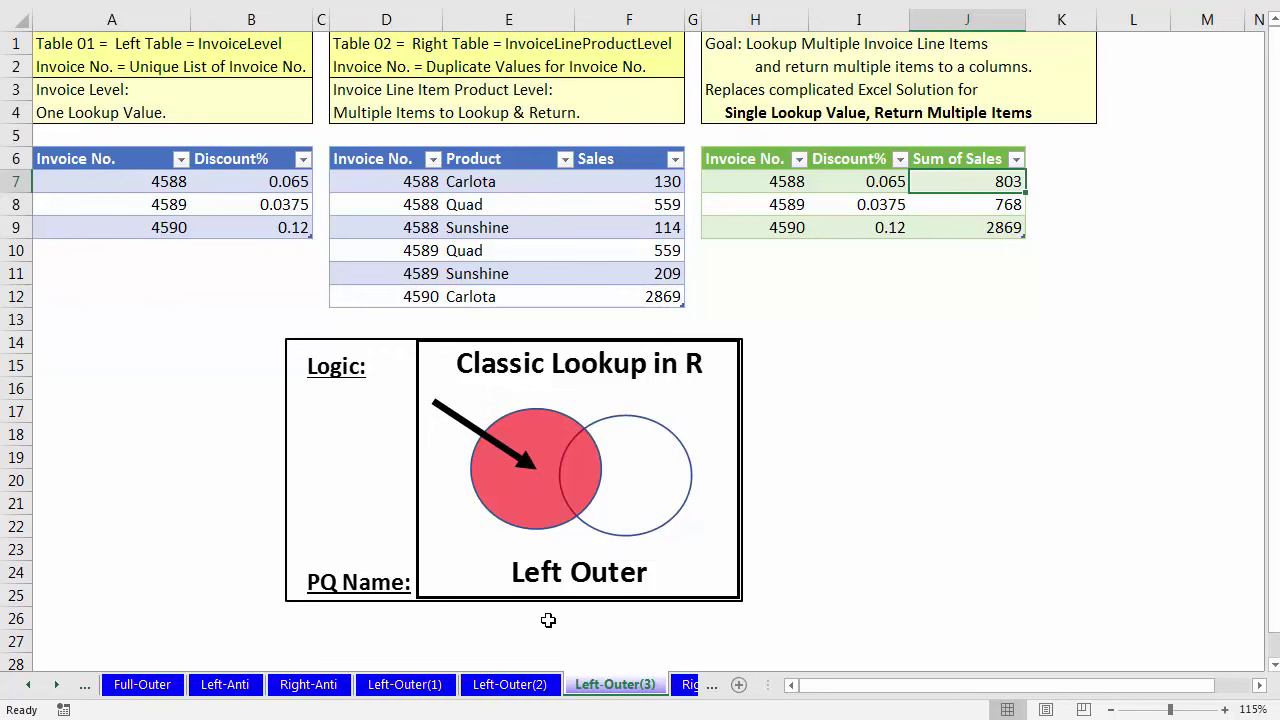
Review the Right-Outer and Self-Join sheets, examining the EmployeeID column and the Employee Who Referred New Employee column
key(ctrl+Page_Down)
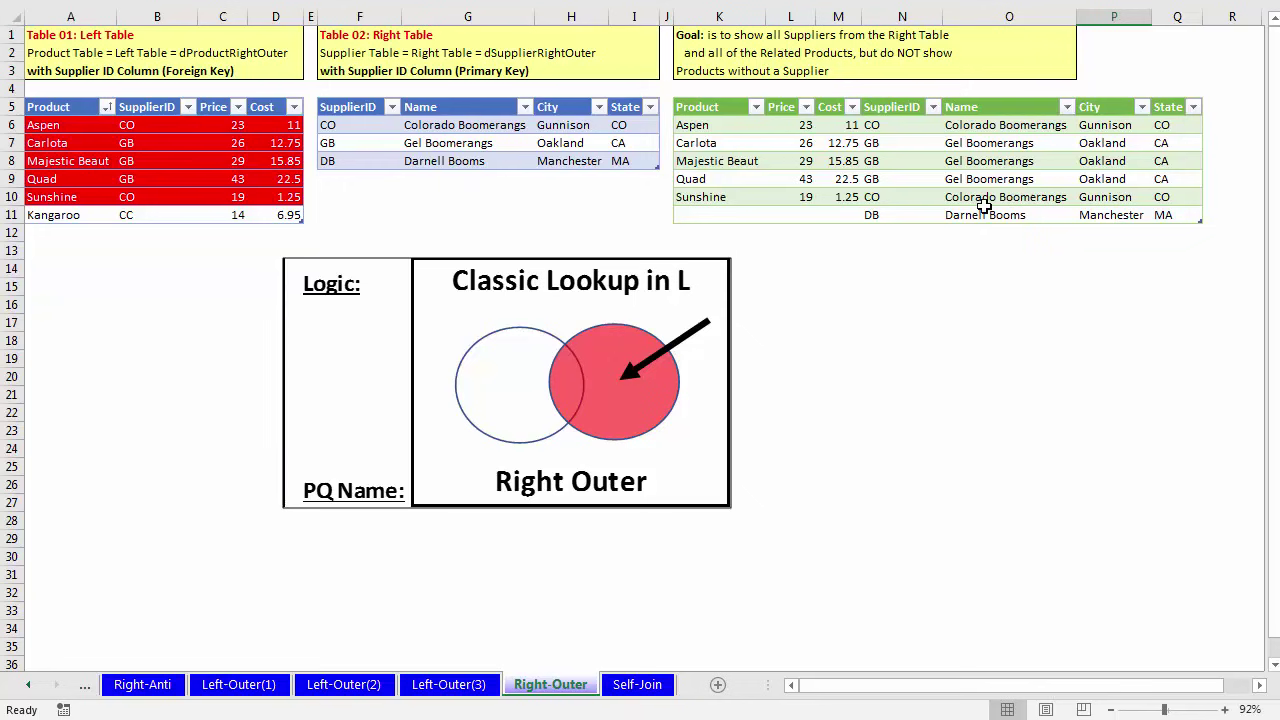
key(ctrl+Page_Down)
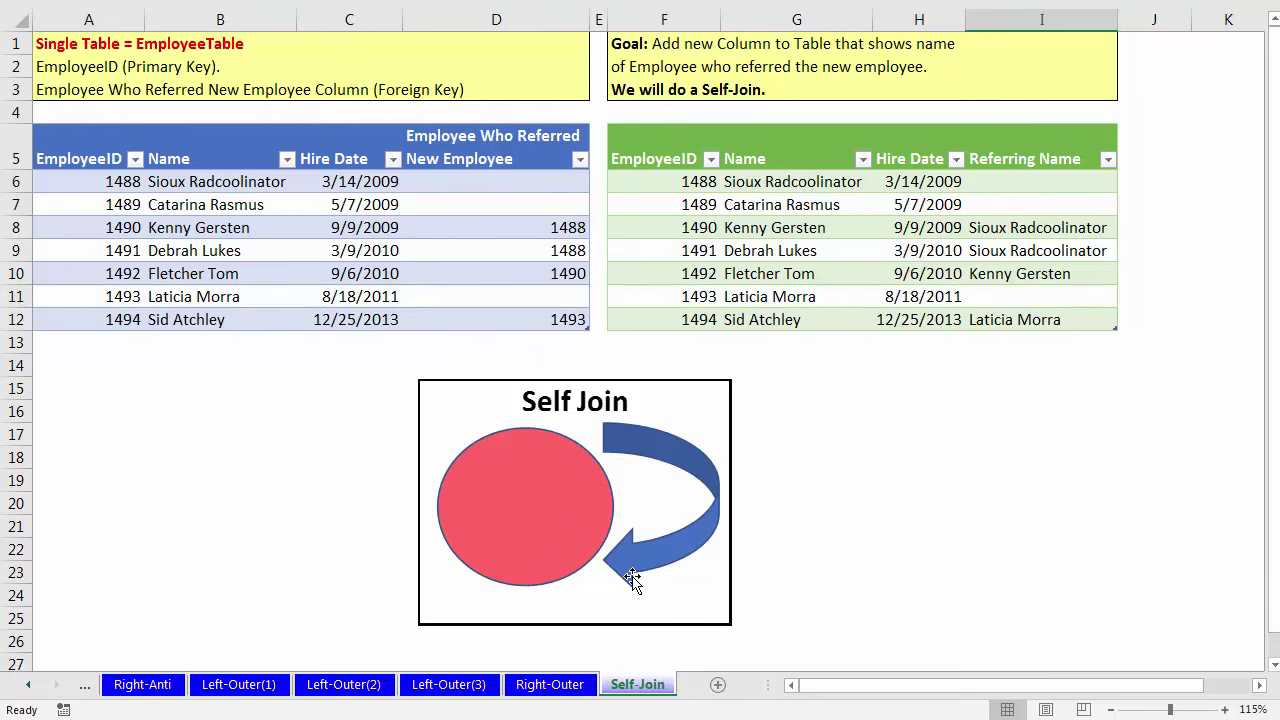
drag(57, 145, 99, 321)
drag(435, 150, 466, 311)
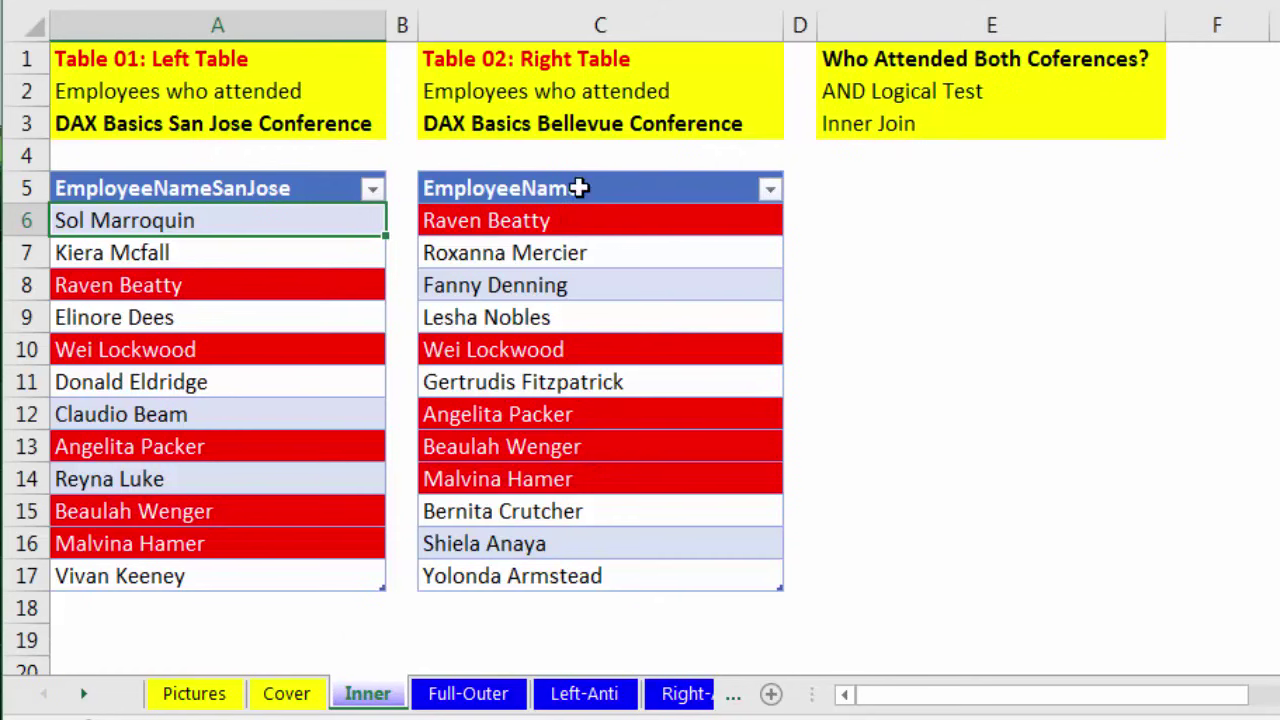
Compare the matching highlighted employee in the San Jose and Bellevue tables on the Inner sheet
click(186, 290)
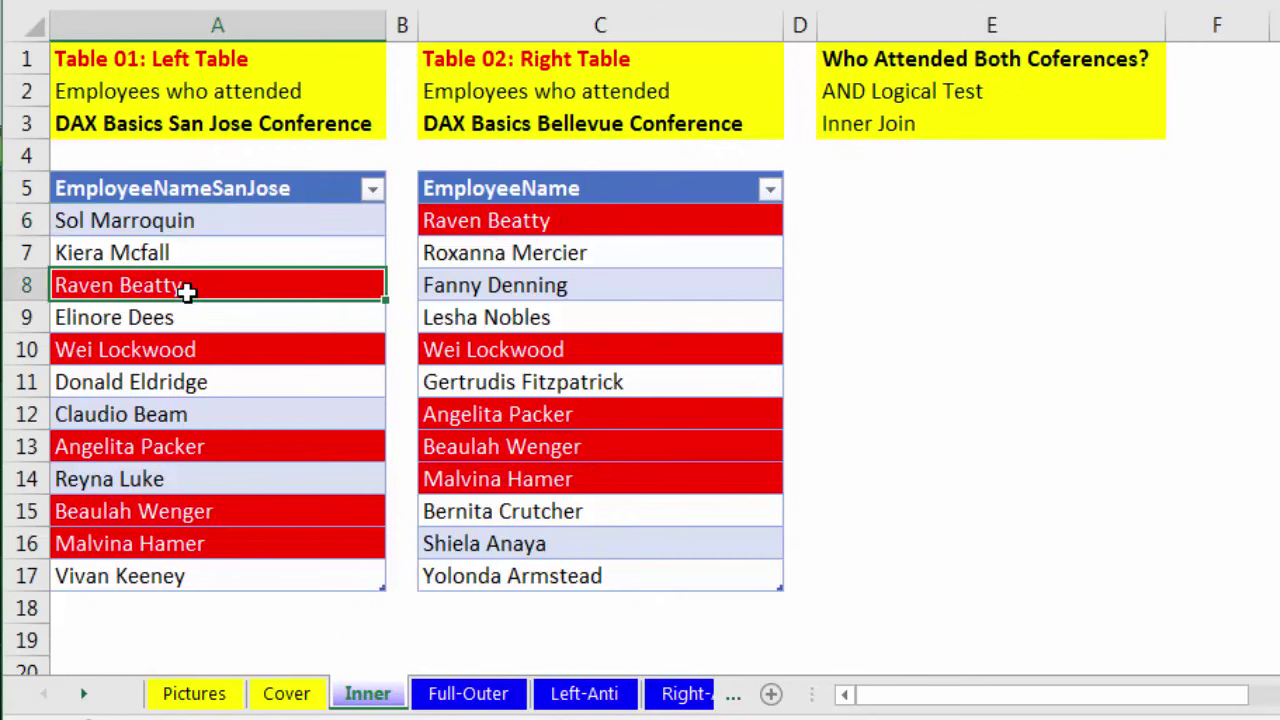
ctrl+click(483, 221)
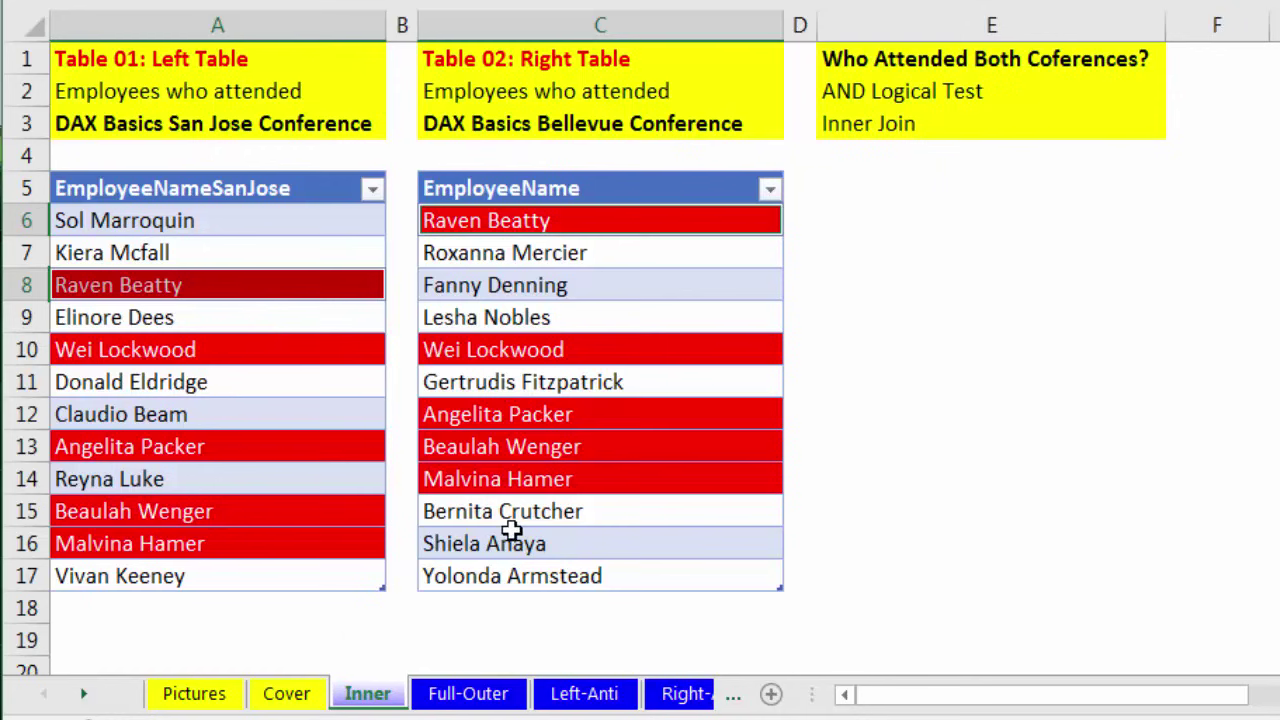
click(331, 220)
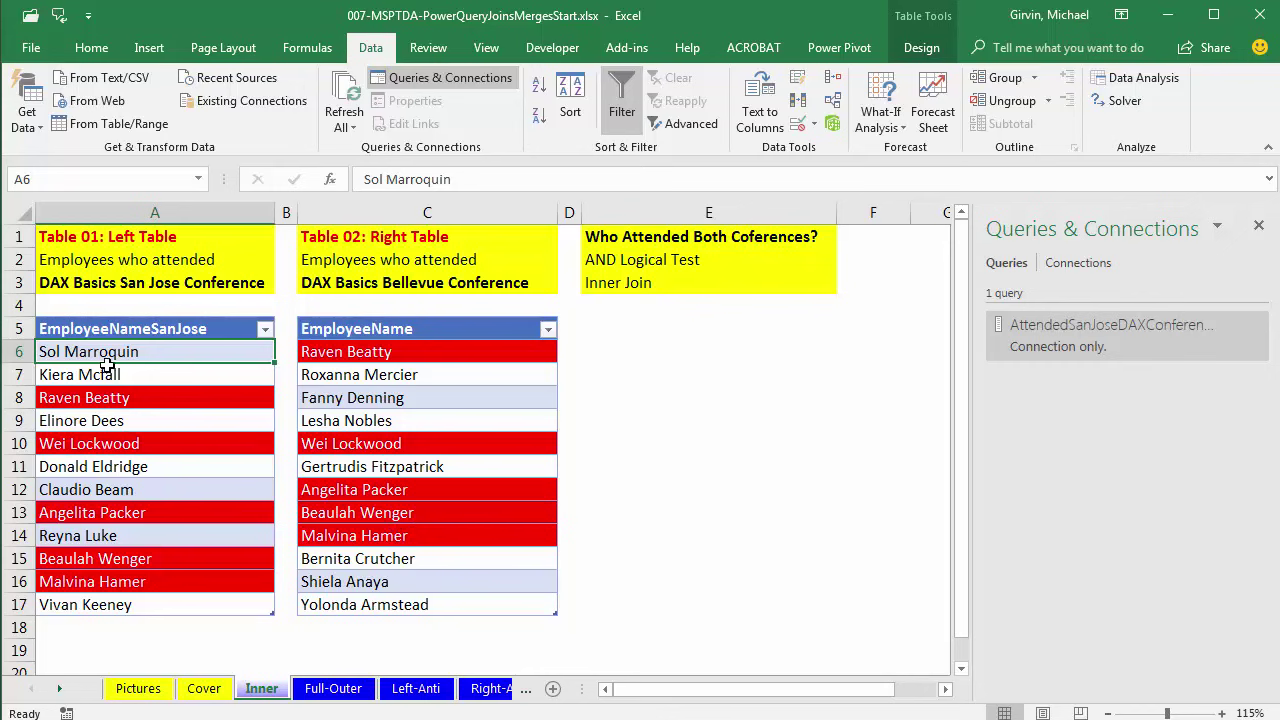
click(118, 399)
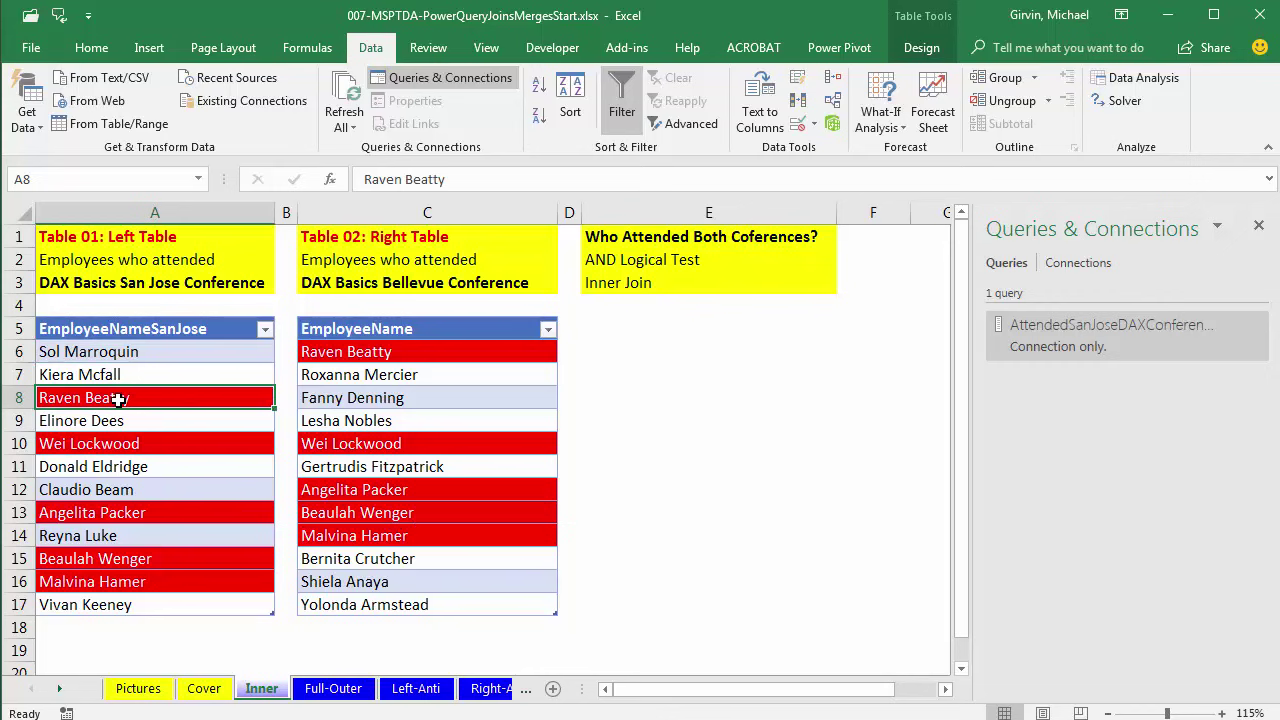
click(394, 349)
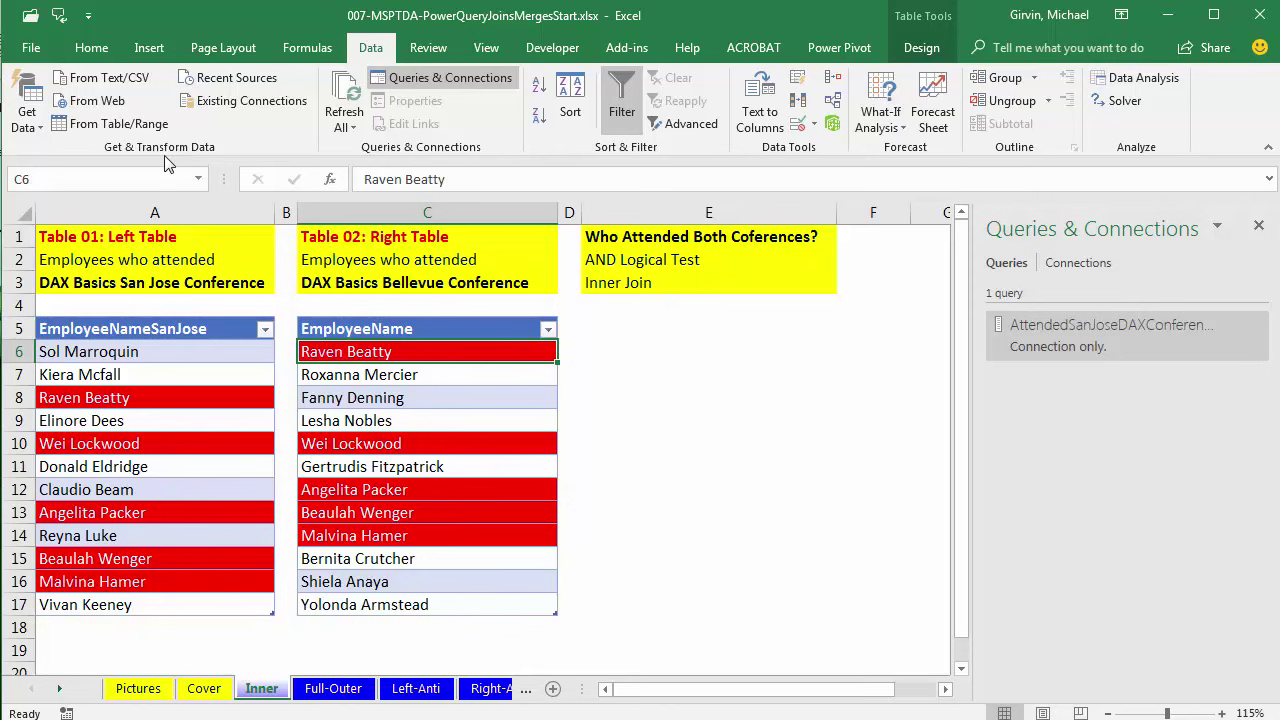
click(30, 115)
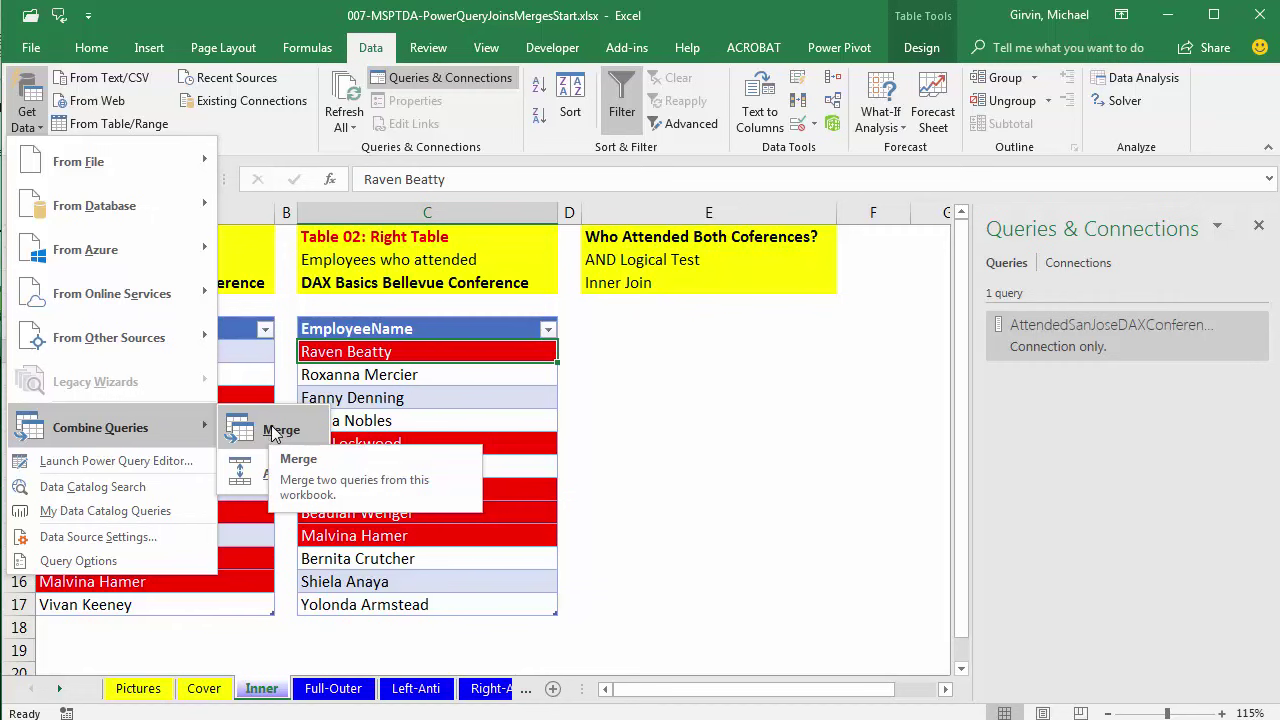
click(273, 432)
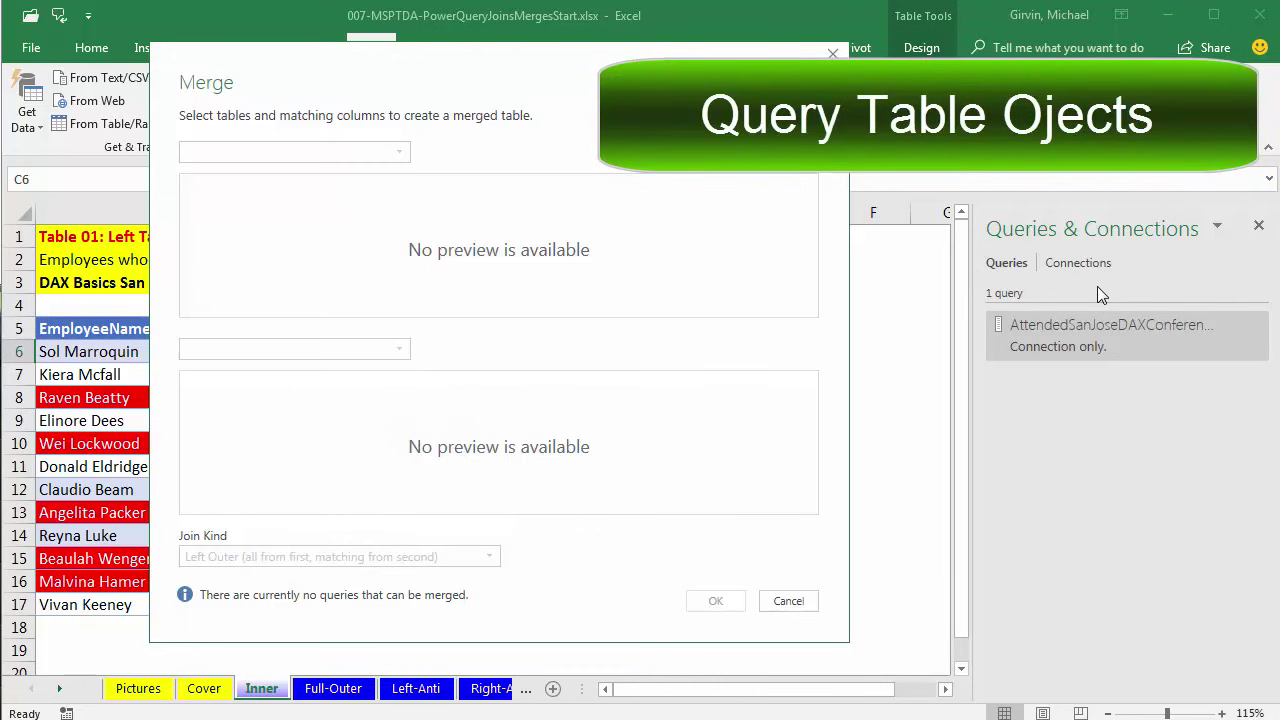
click(832, 53)
Import the San Jose conference table into the Power Query Editor and show the full list of queries
click(178, 347)
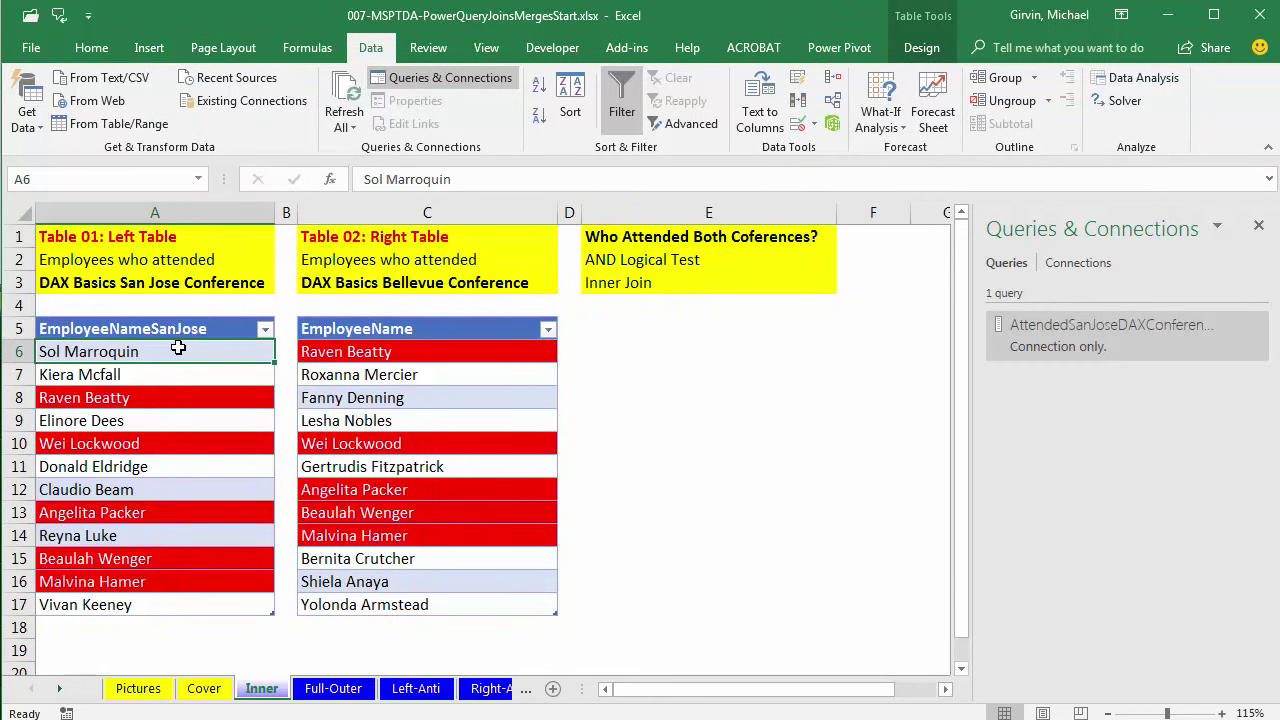
click(133, 126)
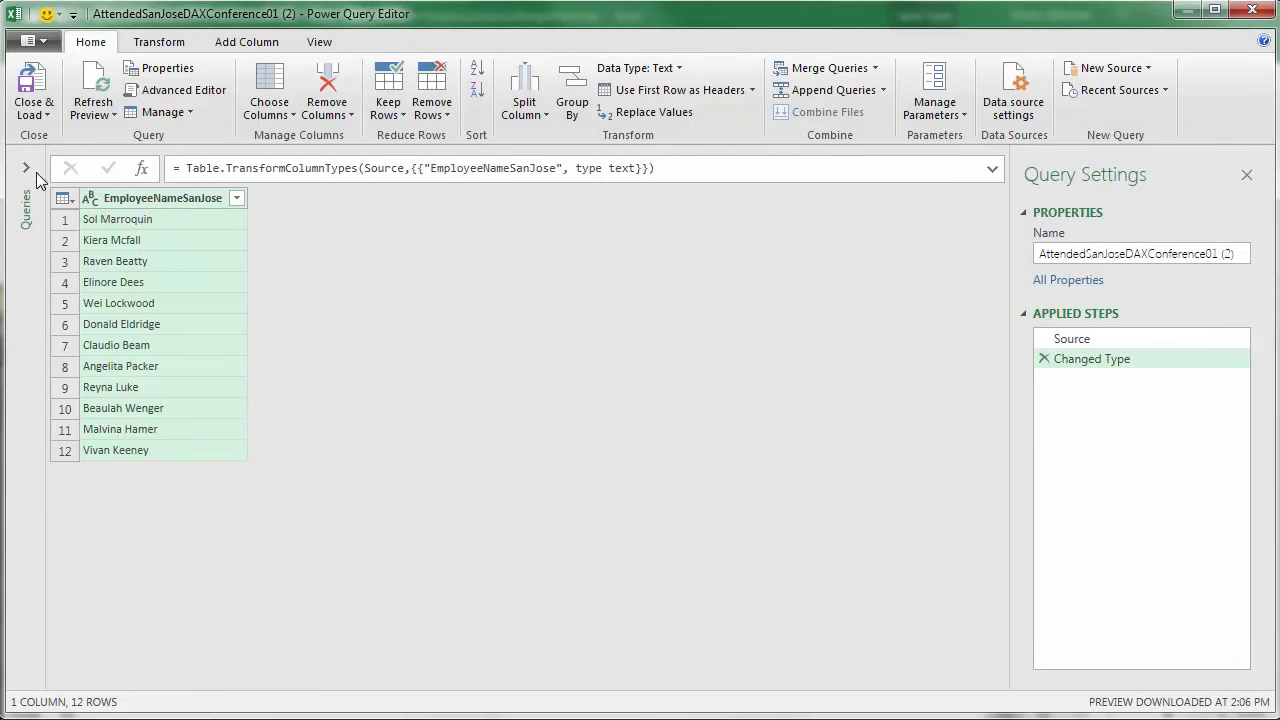
click(28, 170)
drag(145, 216, 307, 245)
Rename the existing list query as AttendedSanJoseDAXConference01-List
click(183, 189)
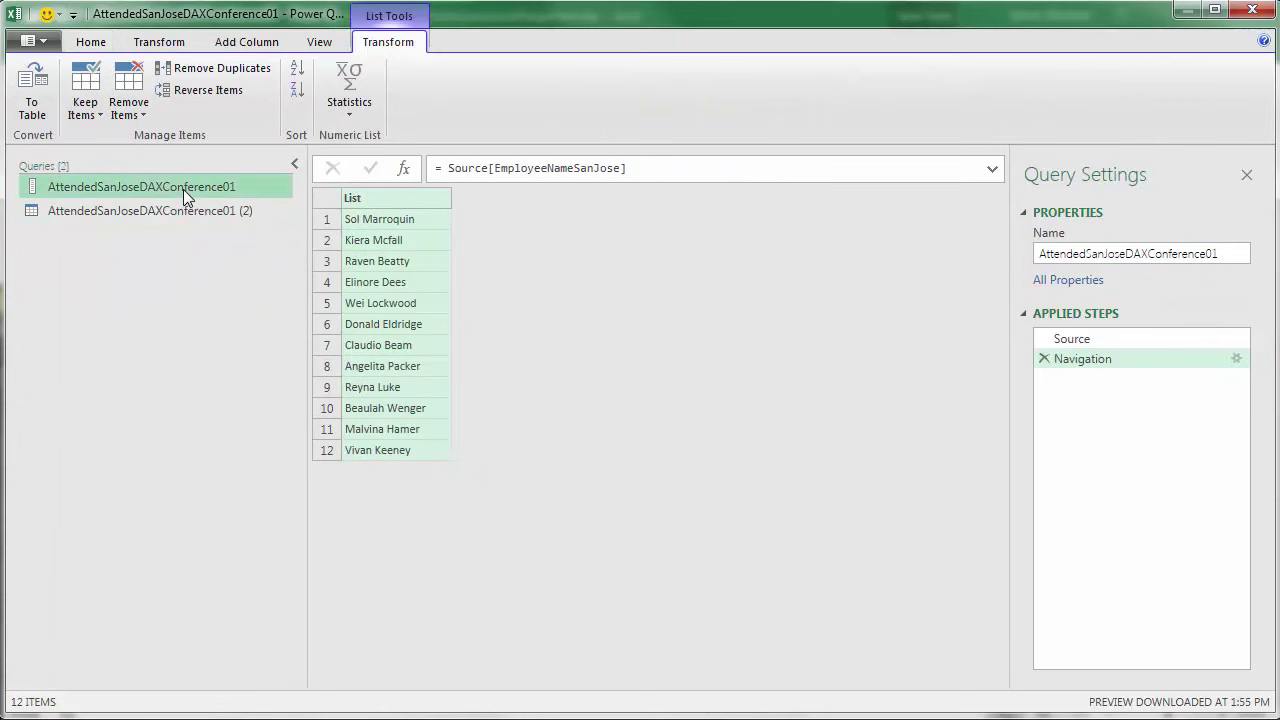
key(F2)
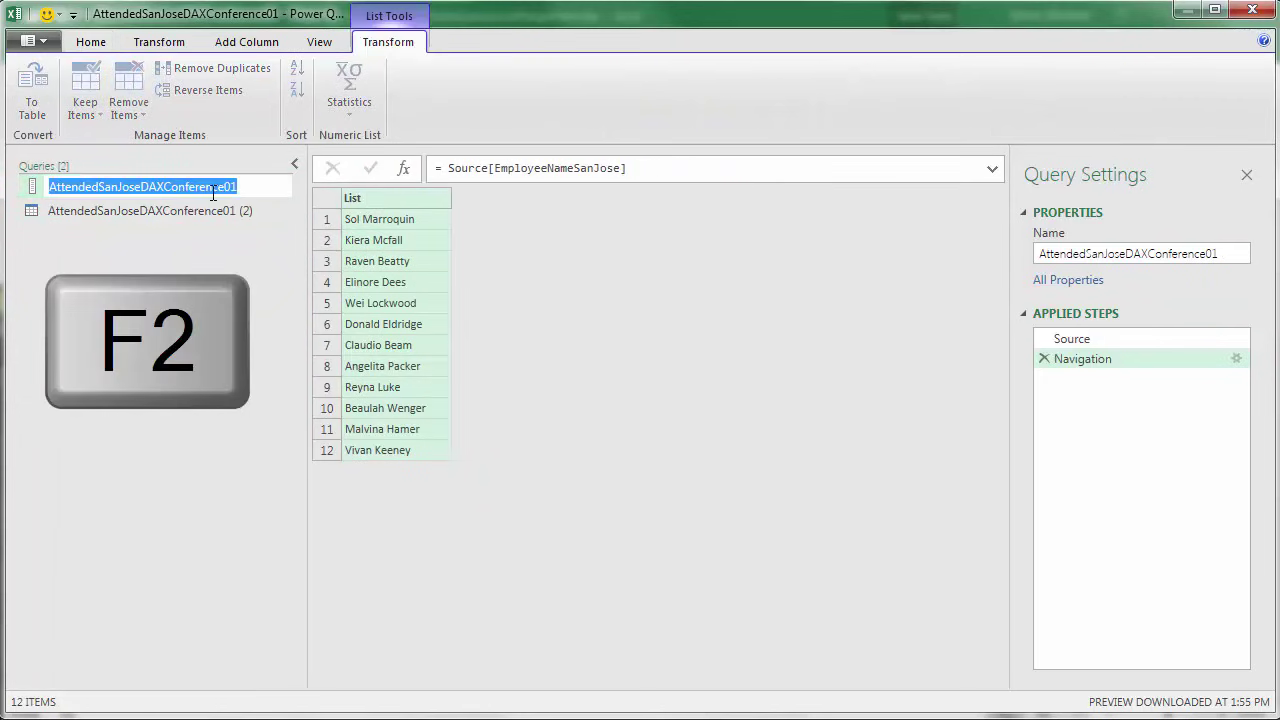
click(245, 196)
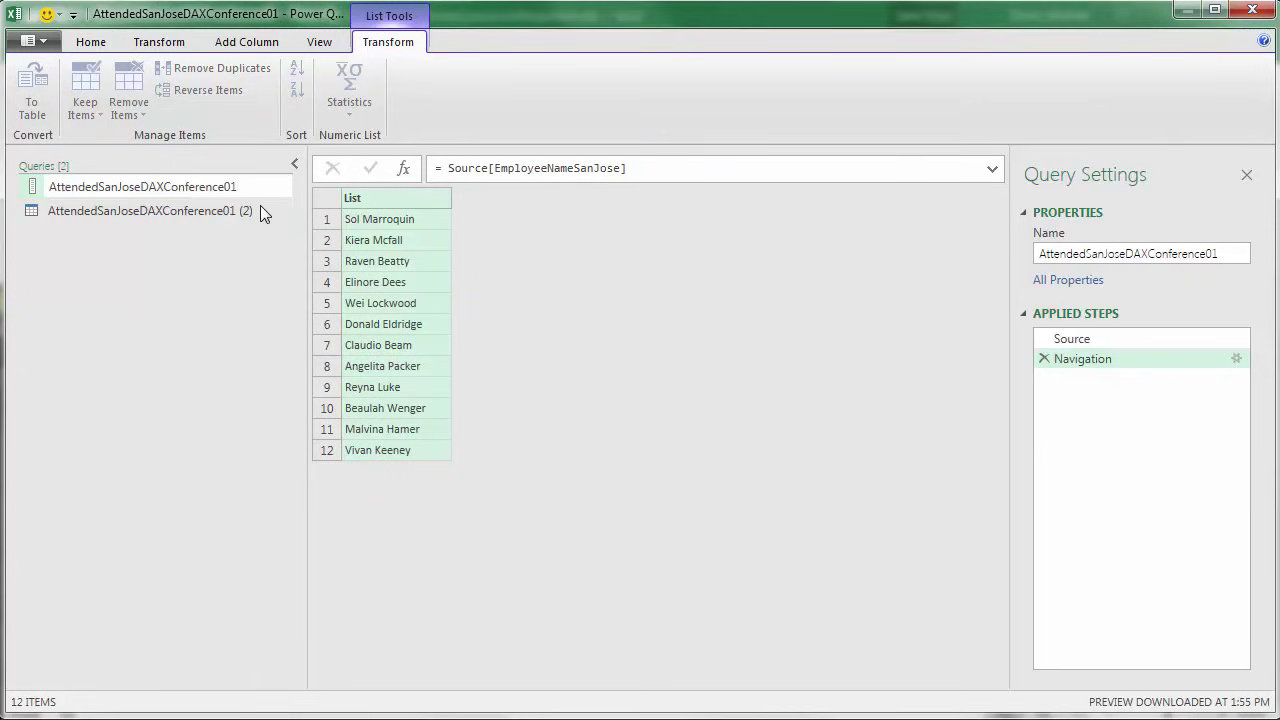
key(Return)
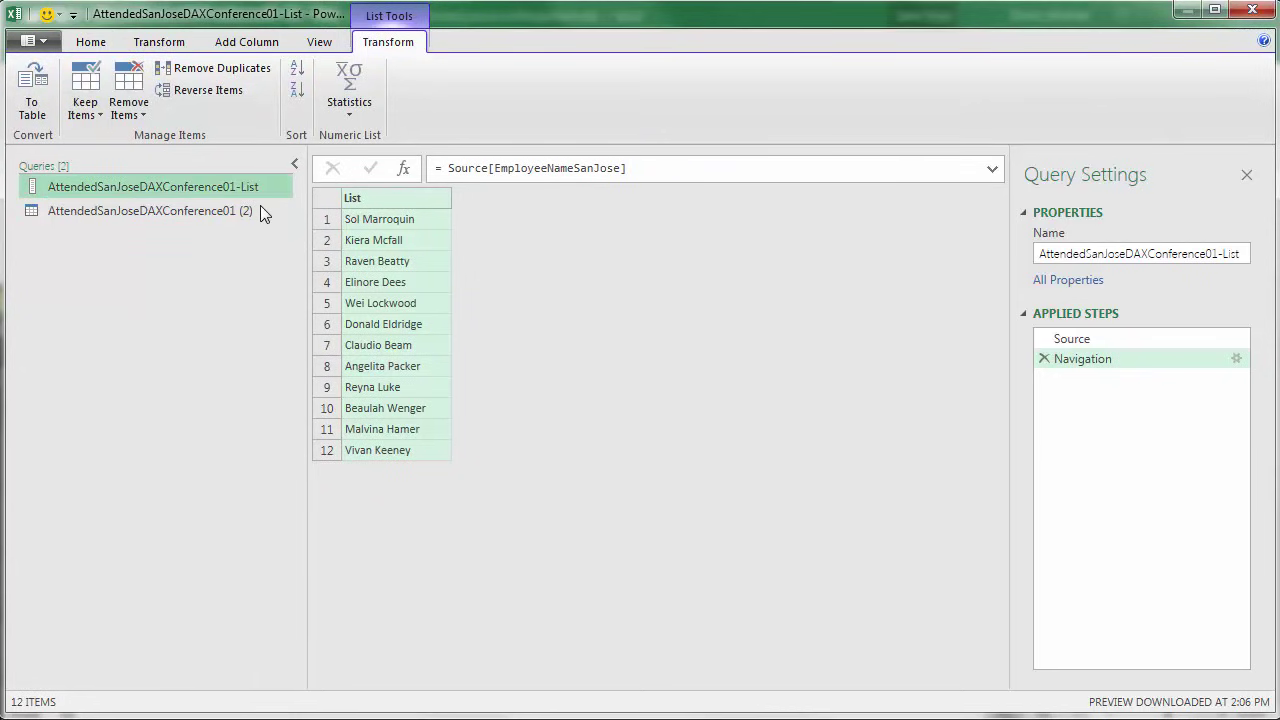
Rename the imported San Jose table query as AttendedSanJoseDAXConference01-Table
click(223, 215)
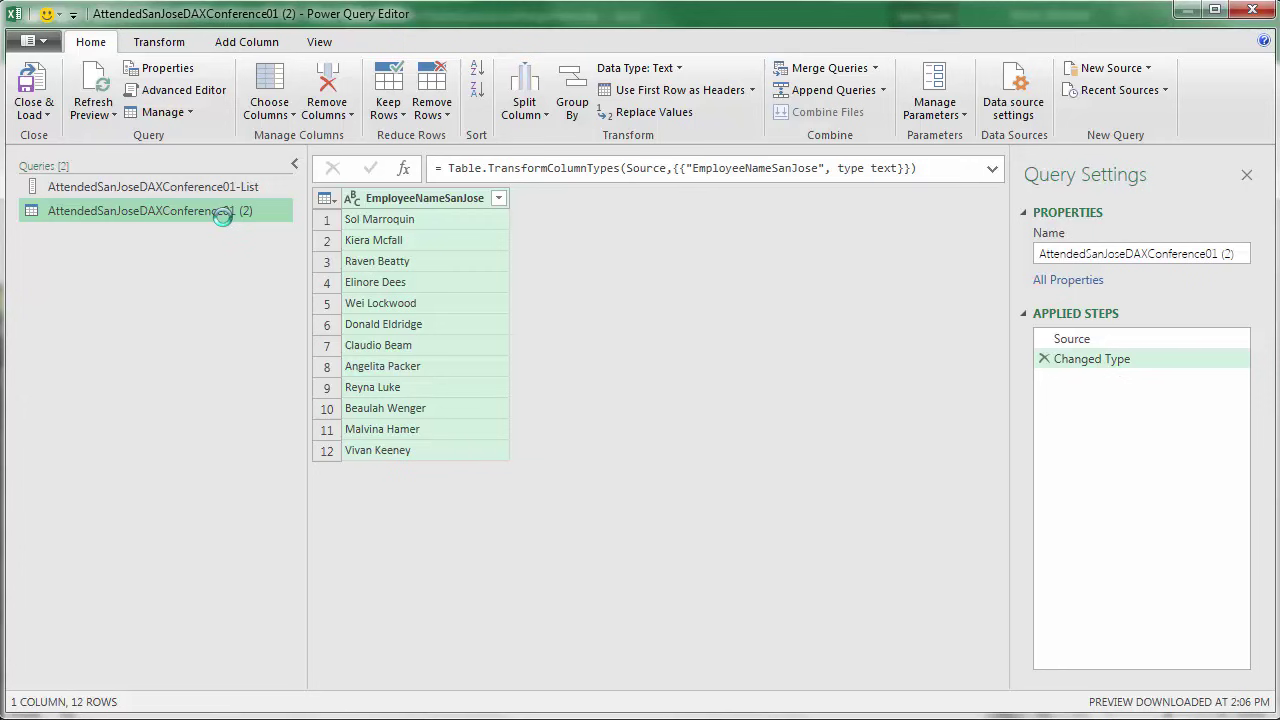
key(F2)
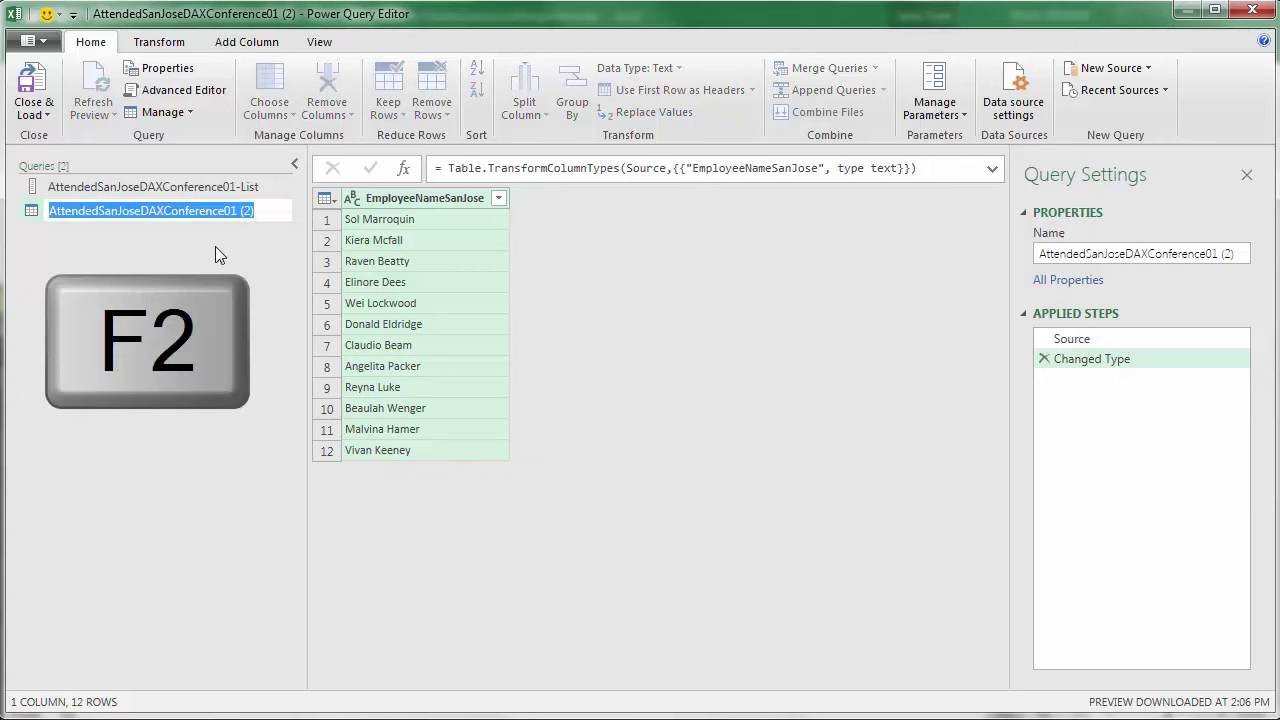
key(End)
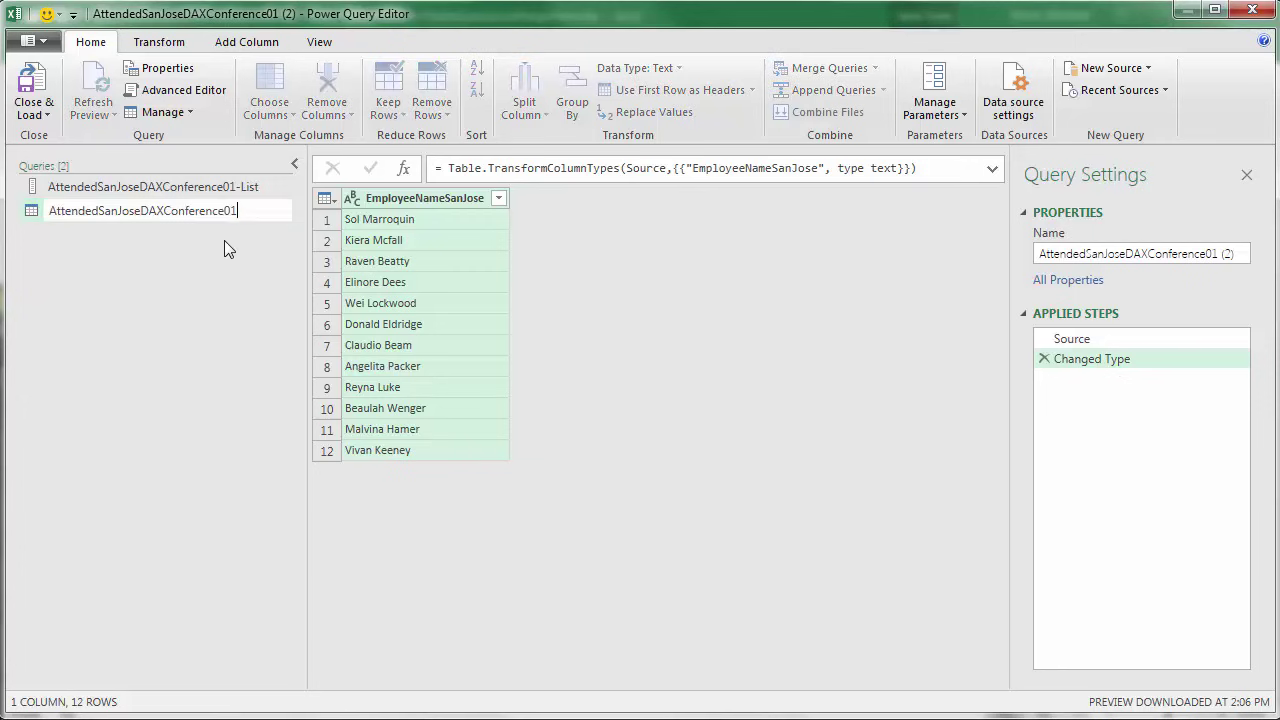
text(-Table)
key(Return)
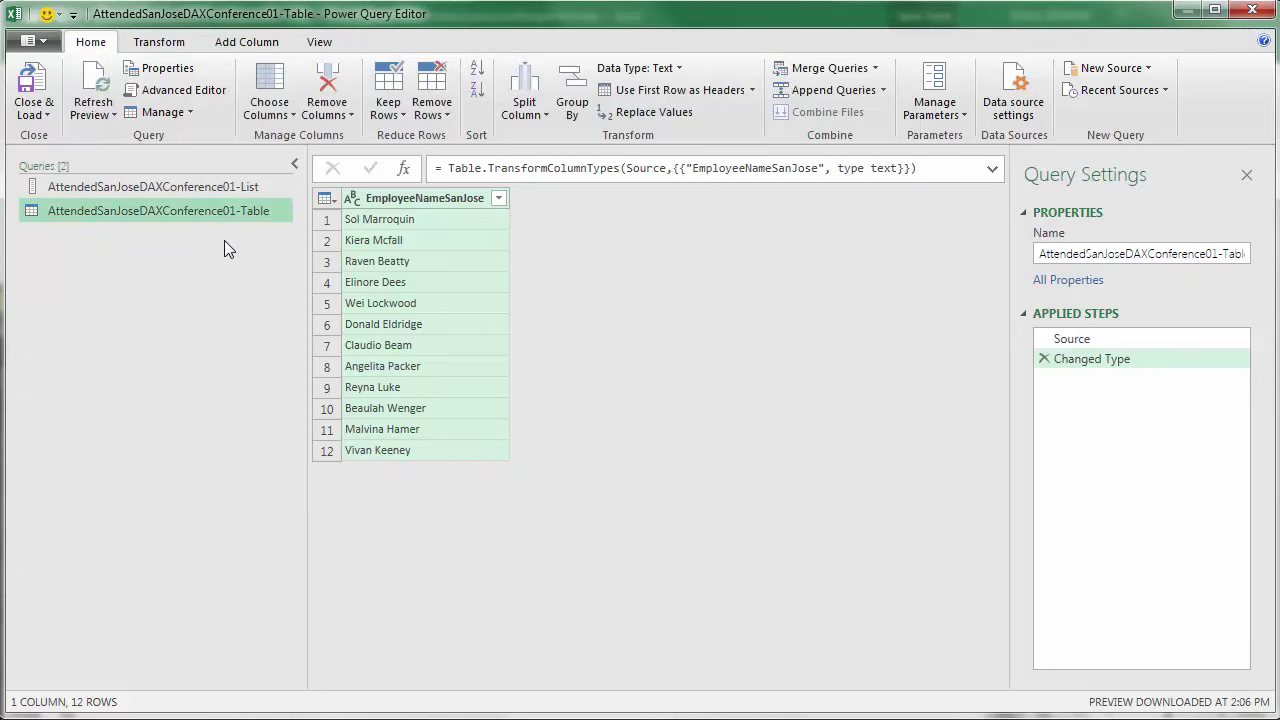
Load the San Jose table query to the workbook as Only Create Connection
click(47, 112)
click(87, 161)
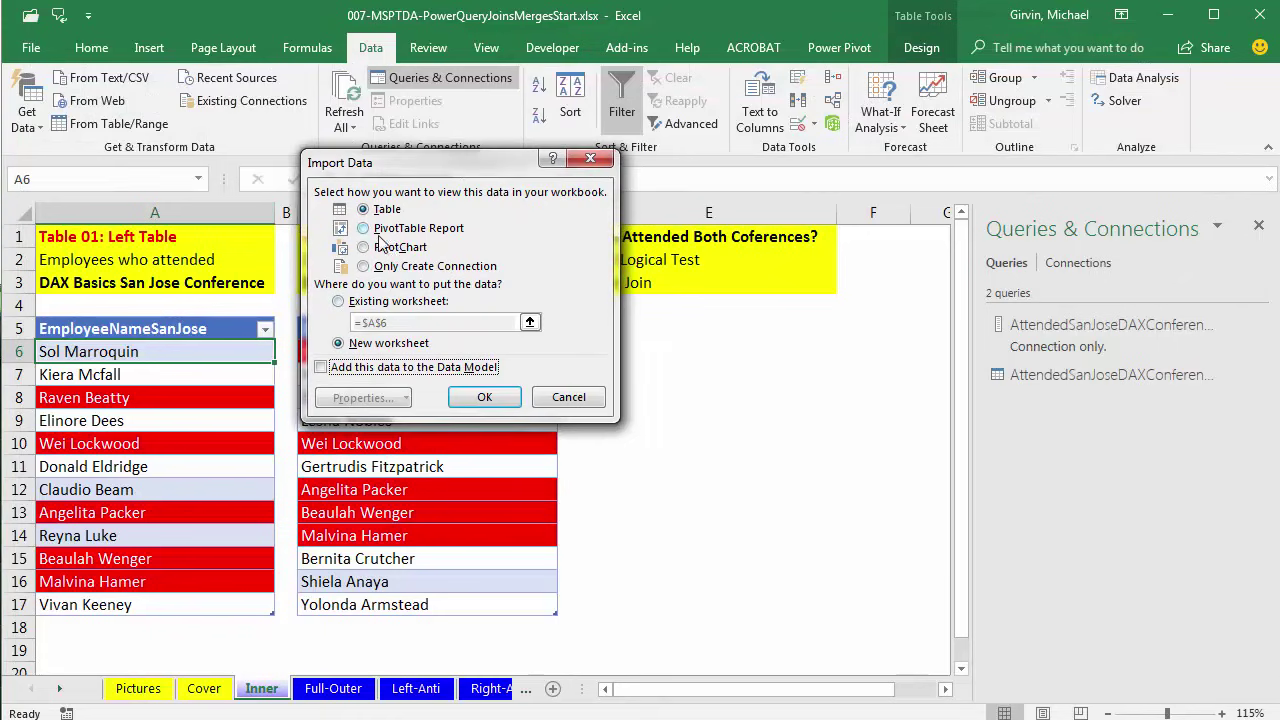
click(368, 267)
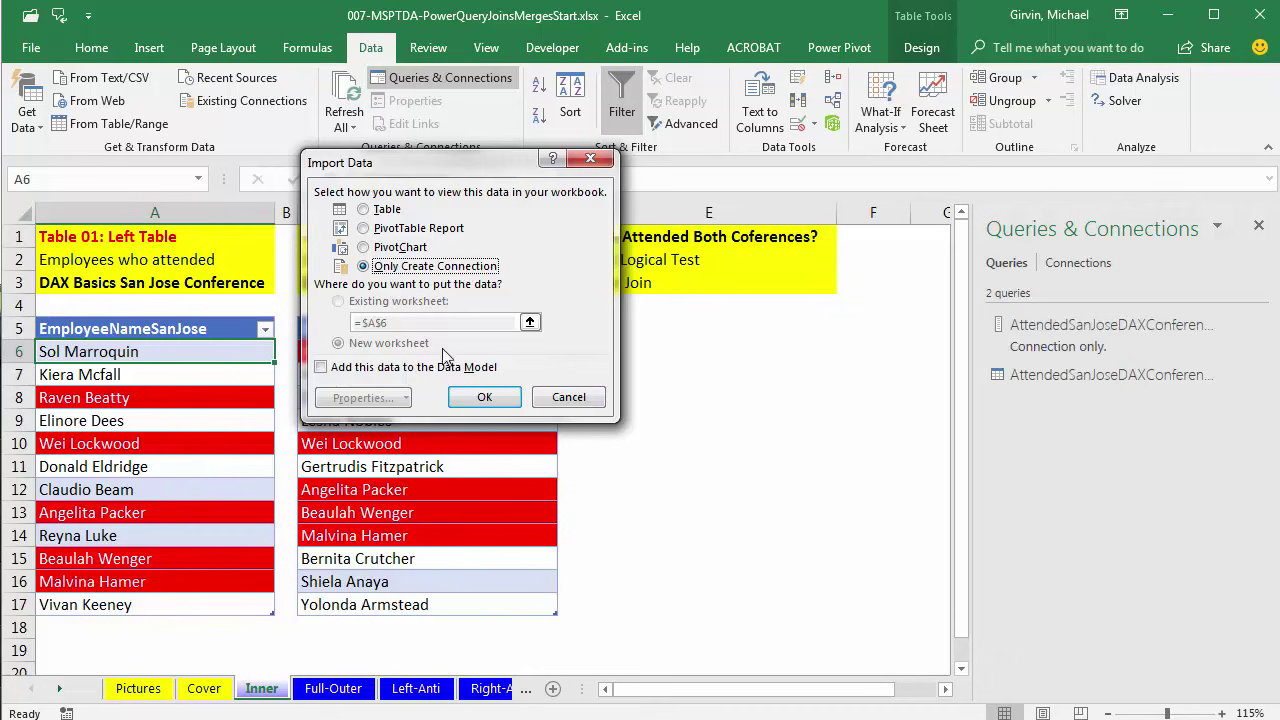
click(485, 398)
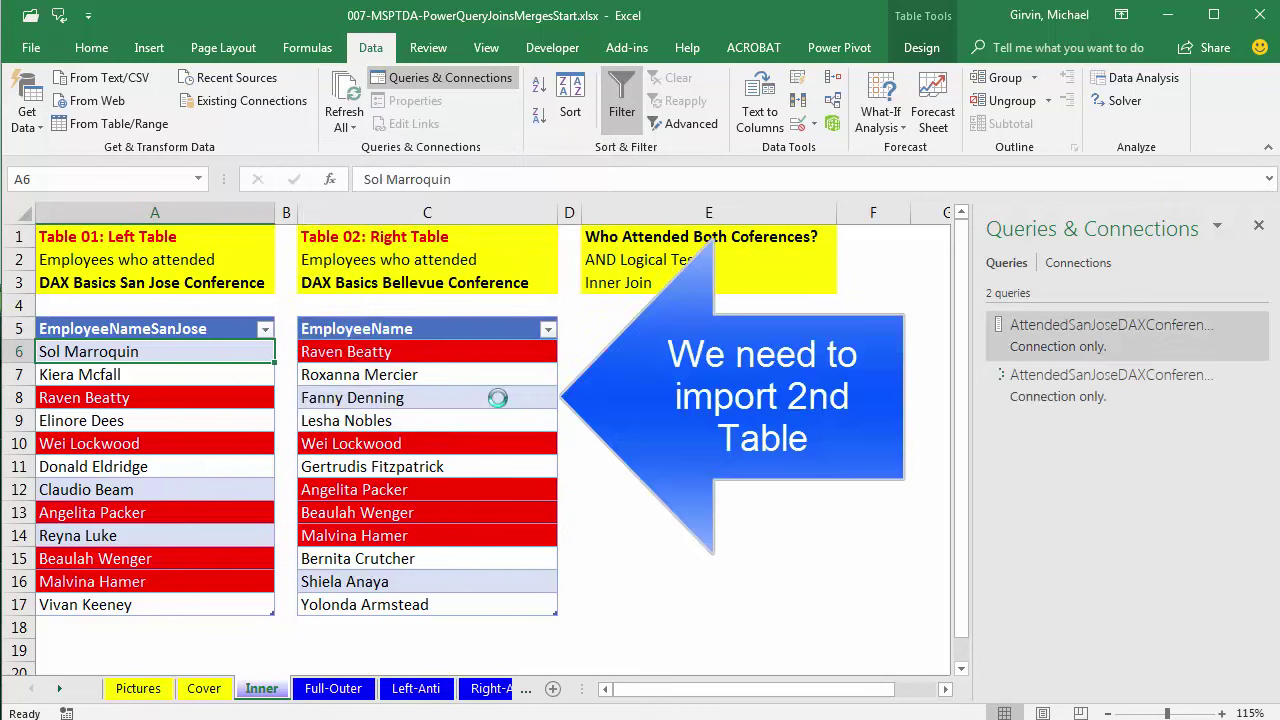
Import the Bellevue conference attendee table into the Power Query Editor
click(490, 376)
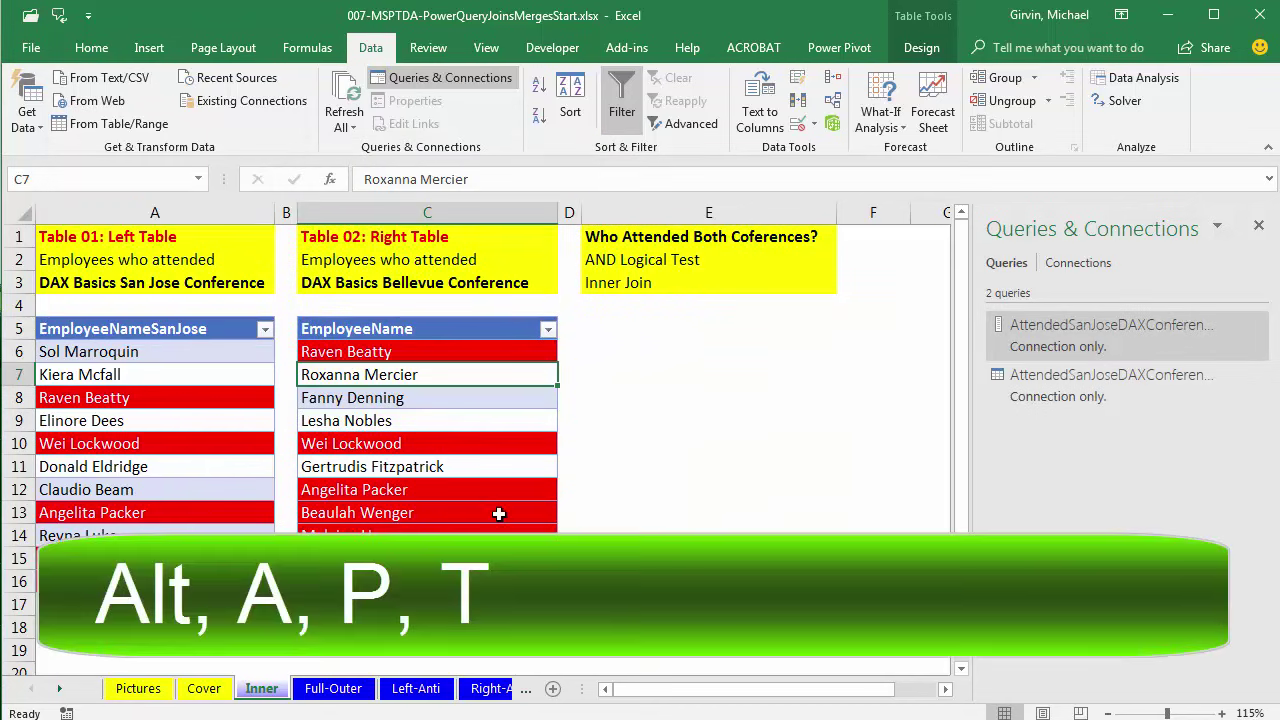
key(alt)
key(p)
key(t)
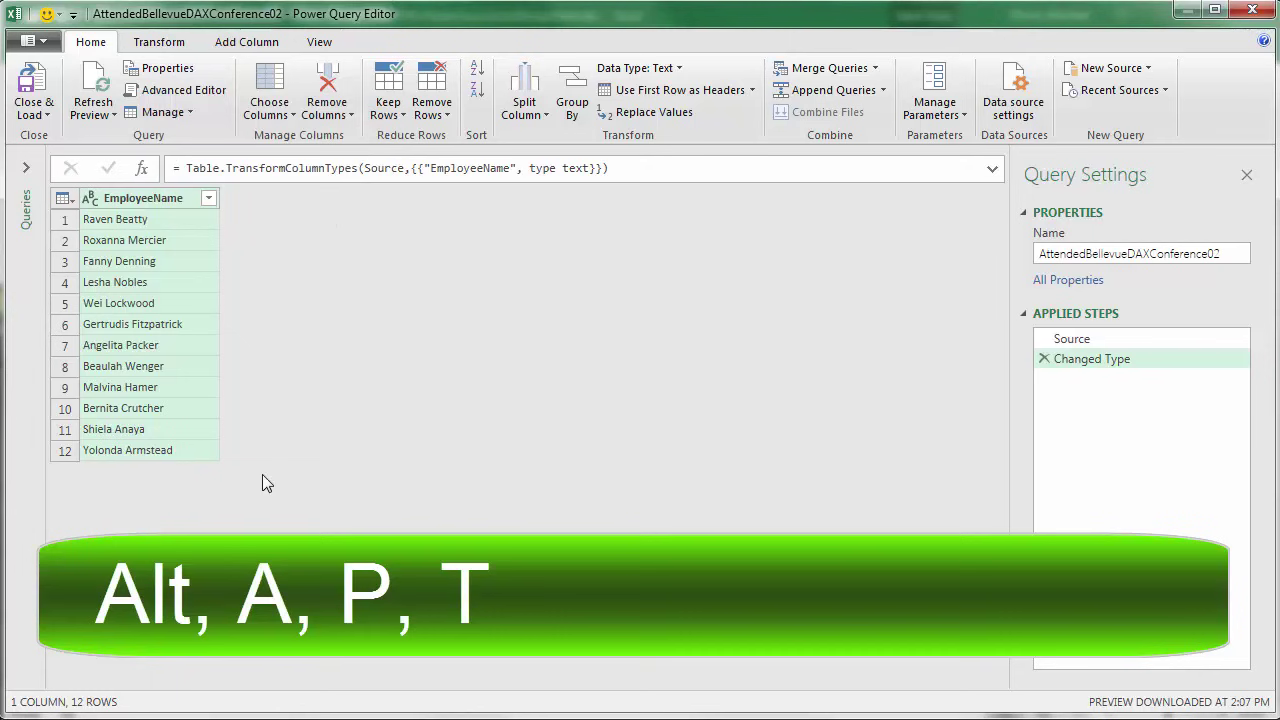
Close the editor and load the AttendedBellevueDAXConference02 query to the workbook as Only Create Connection
key(alt)
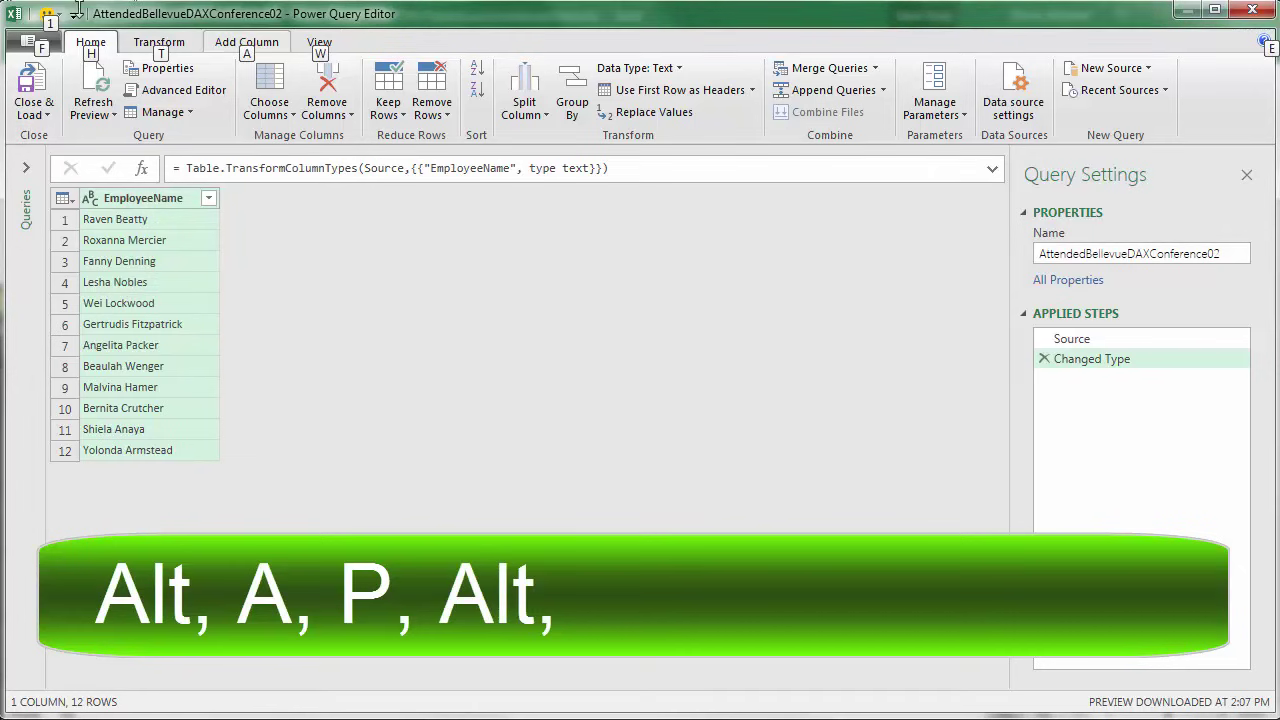
key(f)
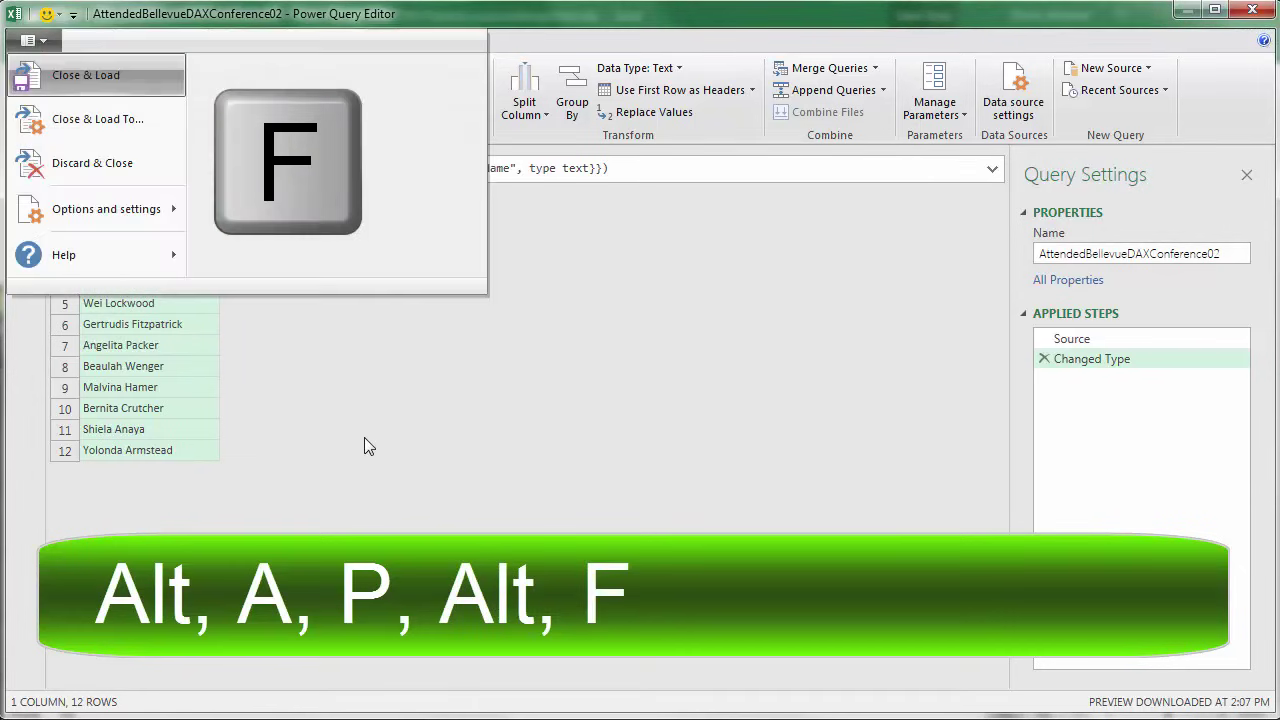
key(Down)
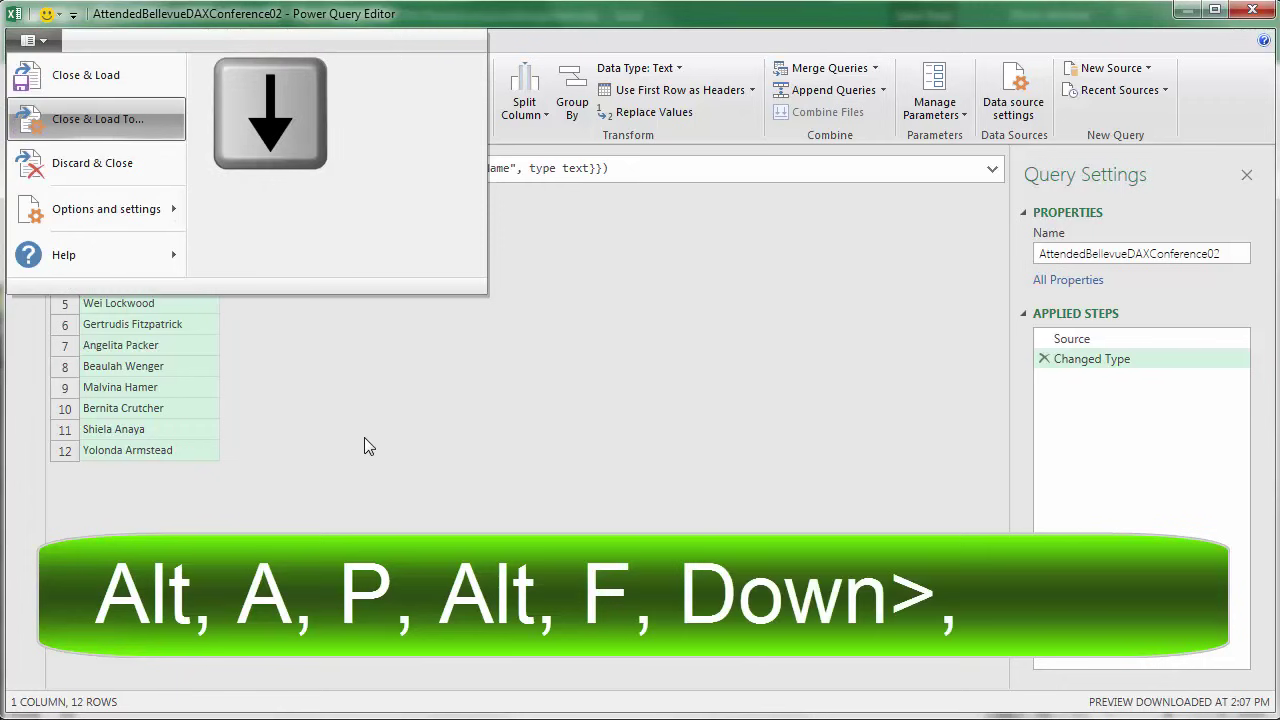
key(Return)
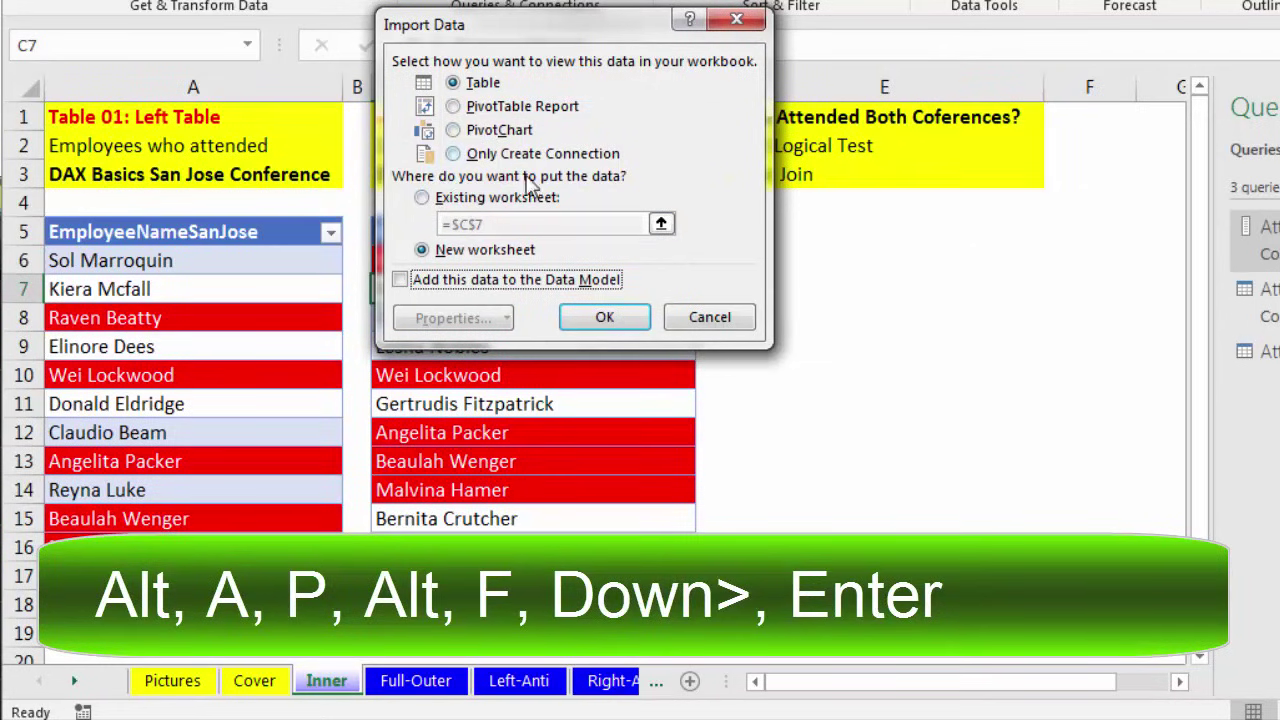
key(alt+o)
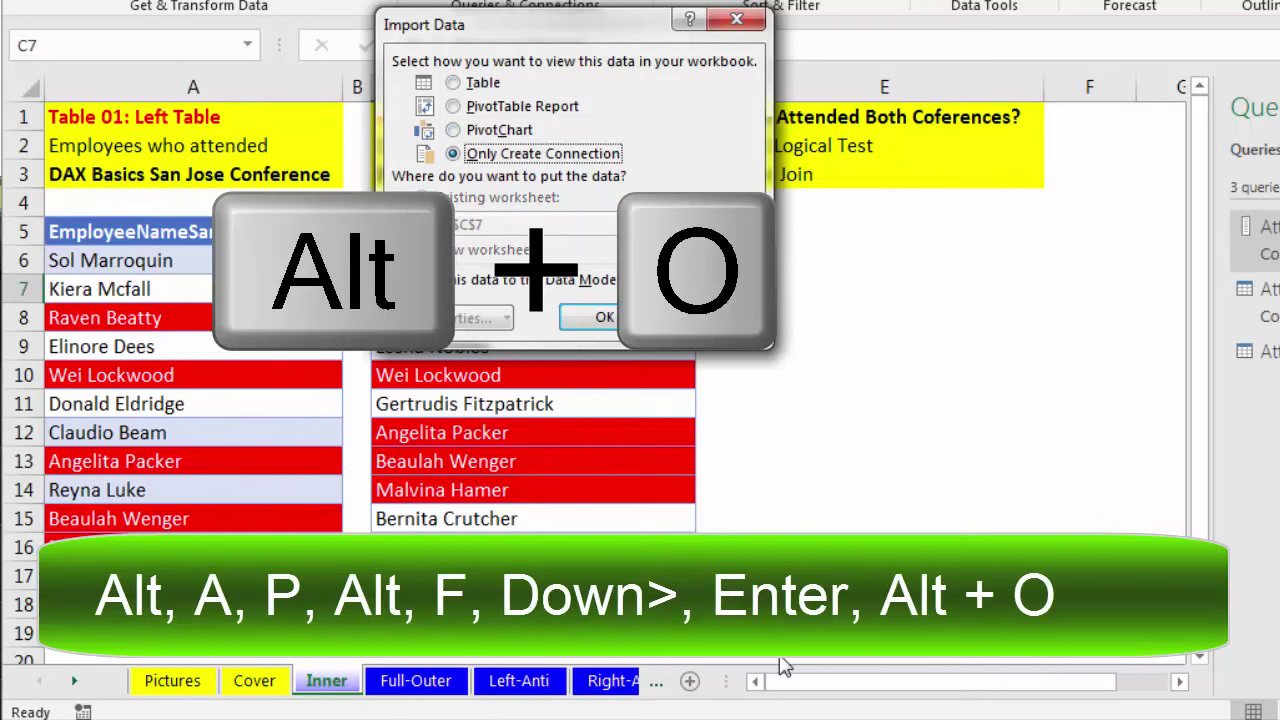
key(Return)
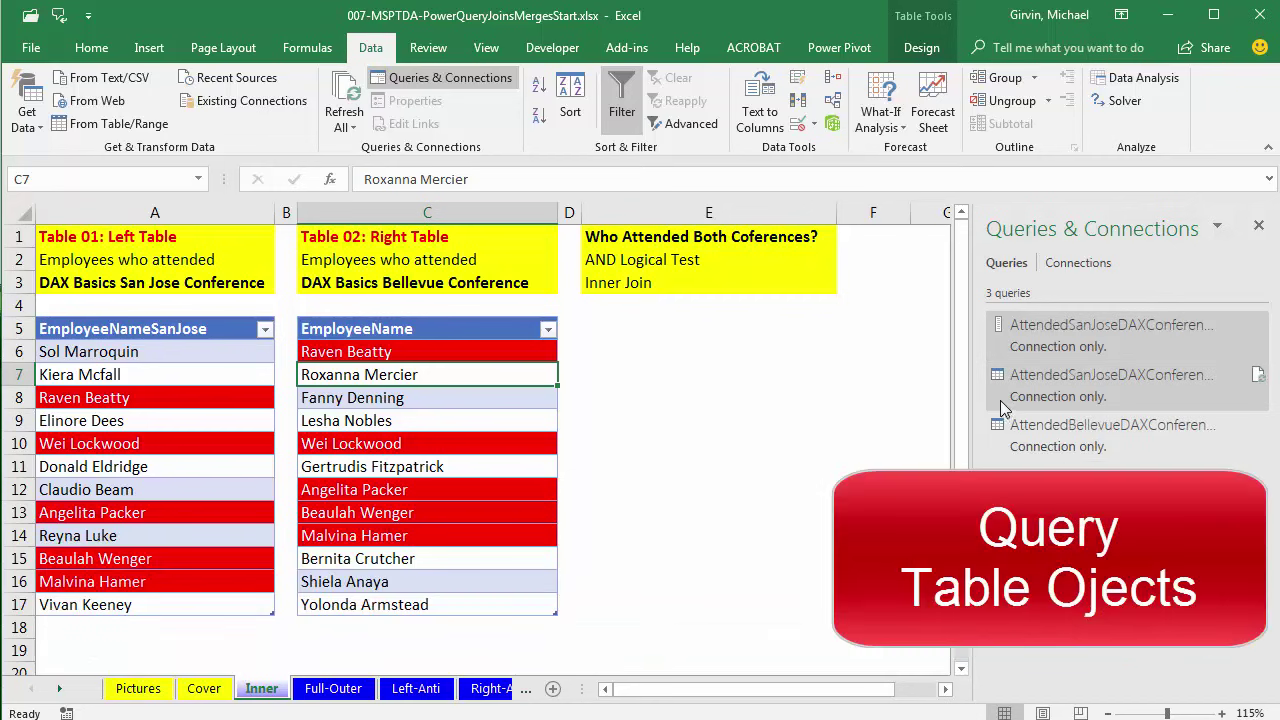
Preview the San Jose and Bellevue table queries, start a Merge query and open the choices for its first table
mouse_move(1000, 388)
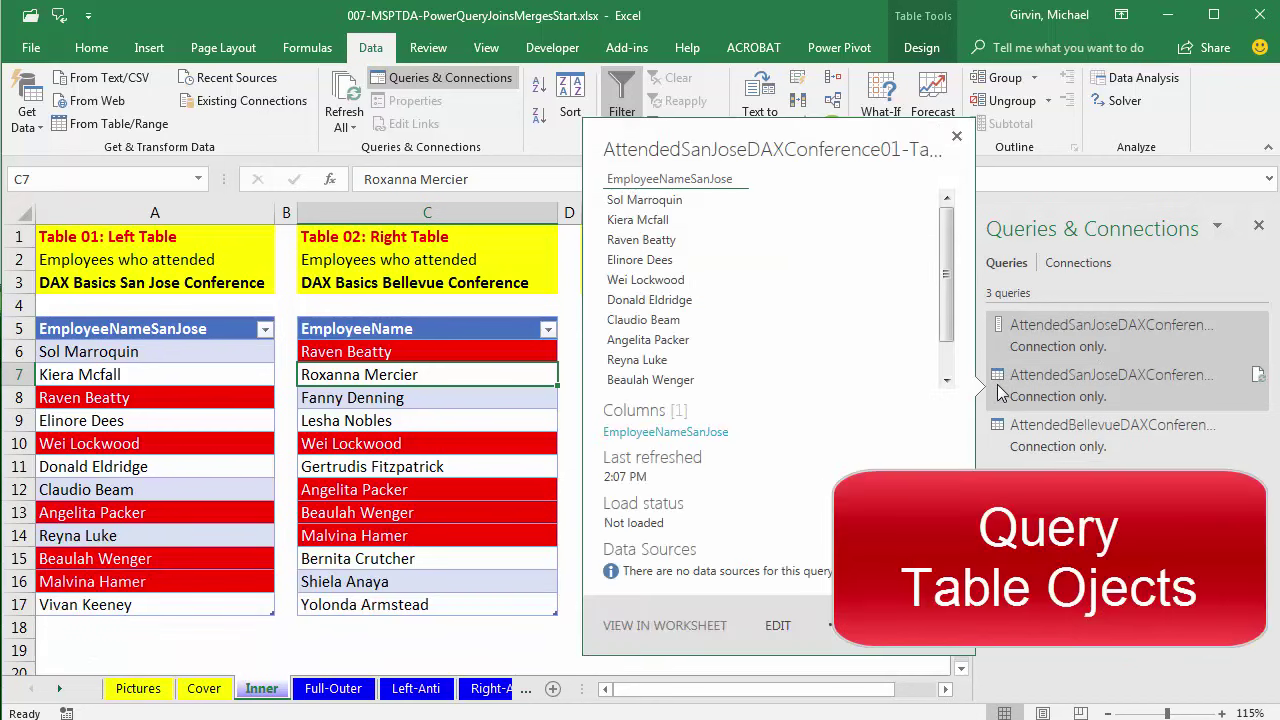
mouse_move(997, 437)
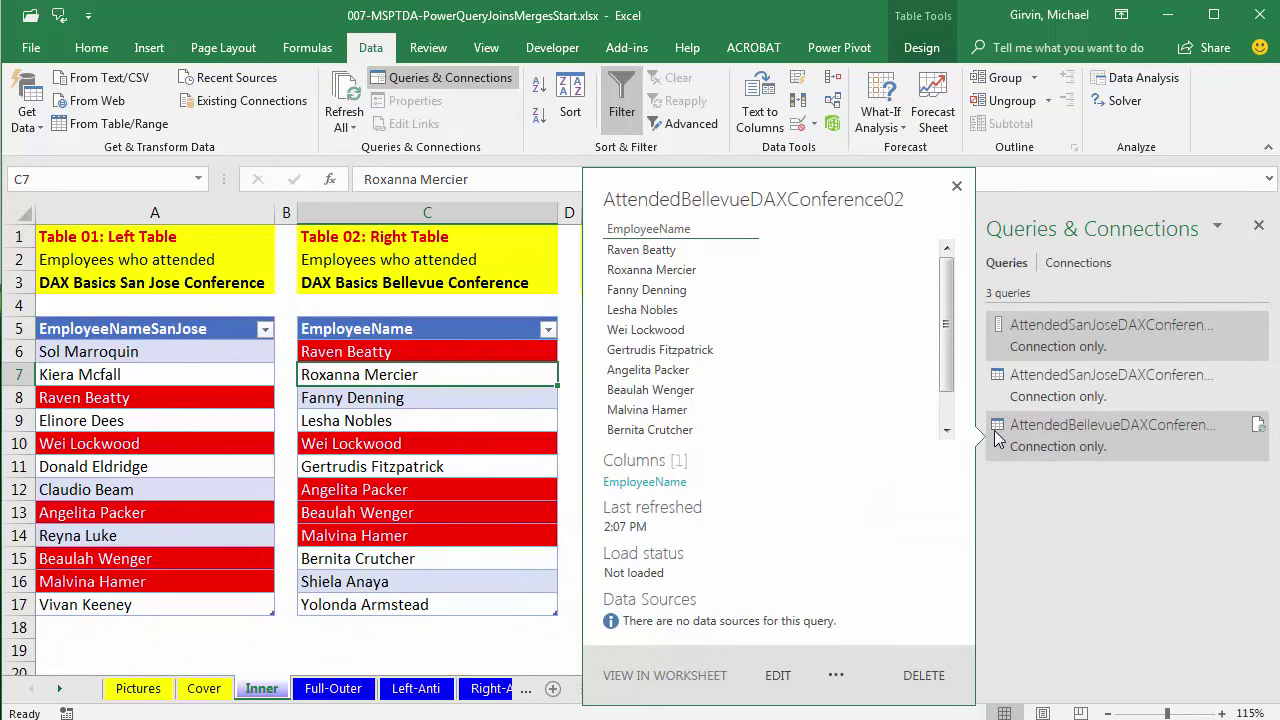
click(38, 124)
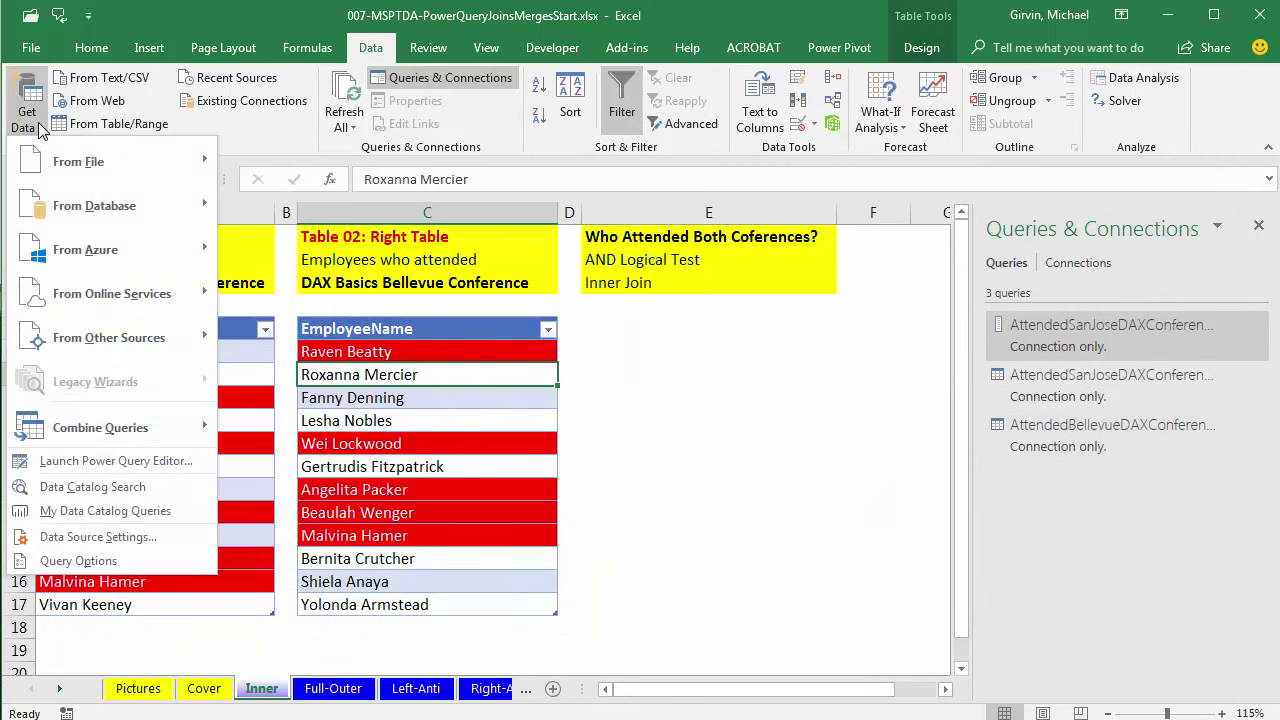
mouse_move(126, 432)
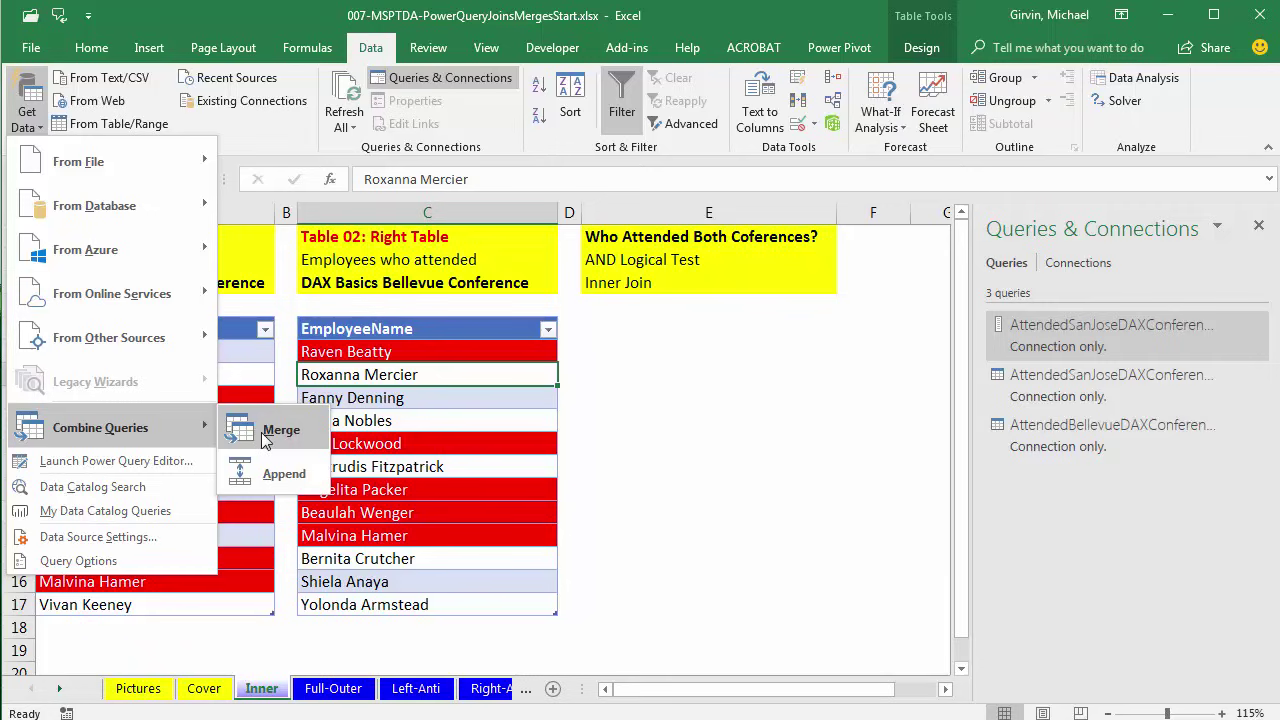
click(270, 430)
click(402, 155)
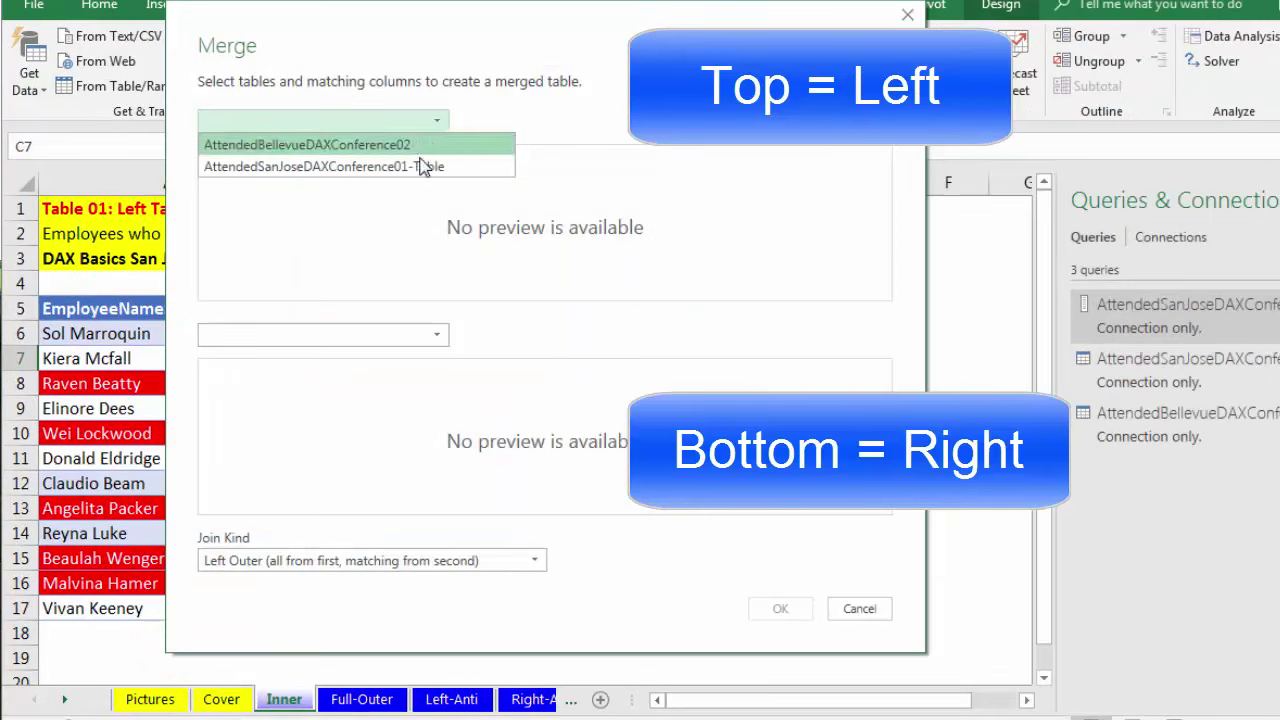
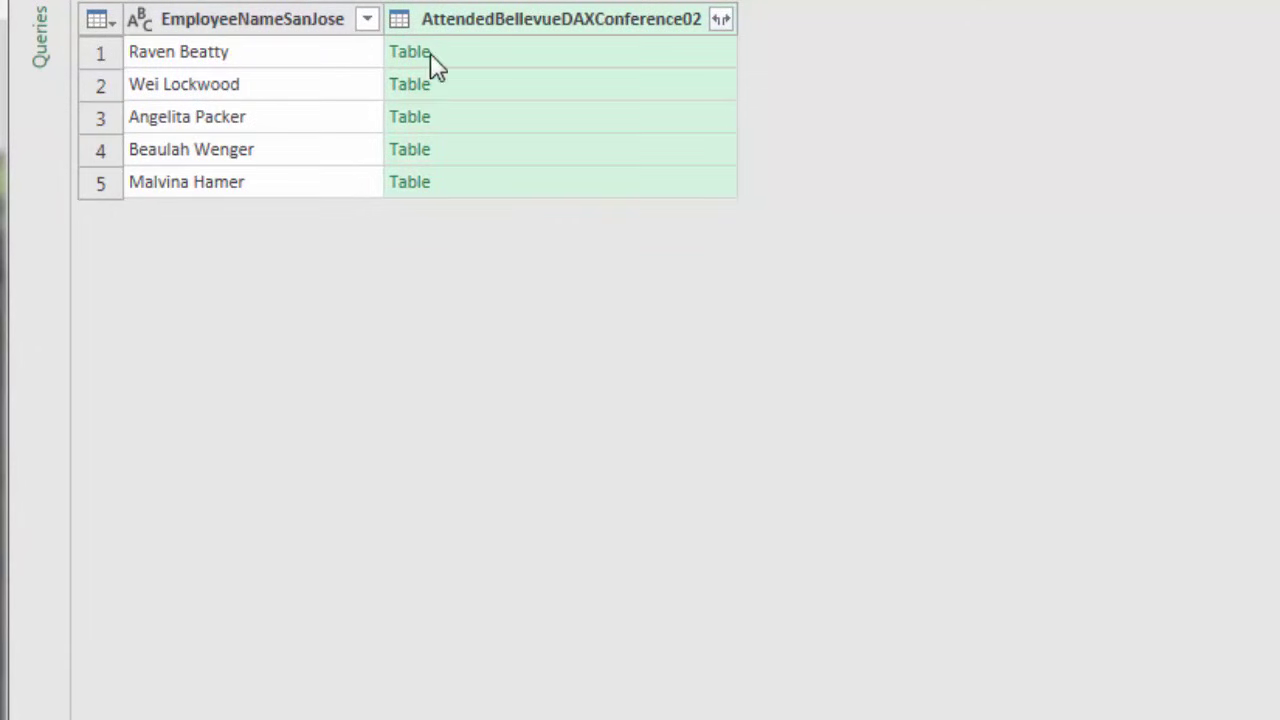
Preview the nested table in each of the five rows of the AttendedBellevueDAXConference02 column
click(573, 52)
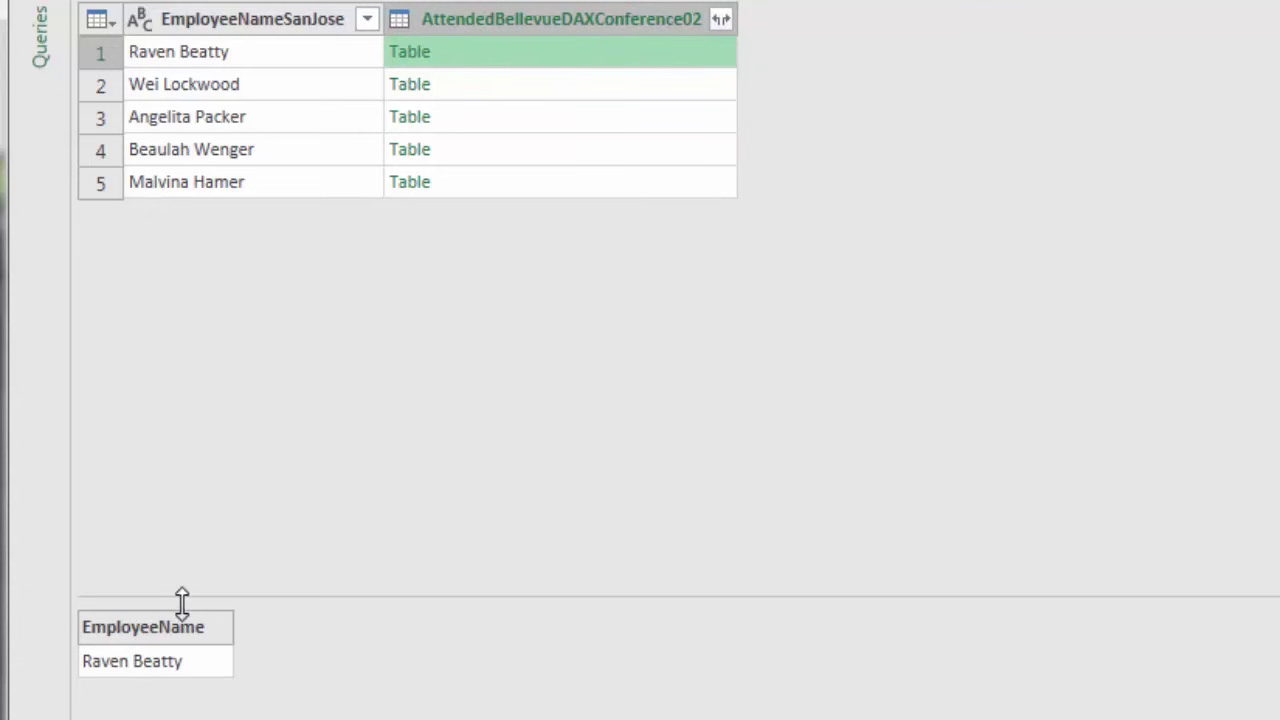
click(582, 93)
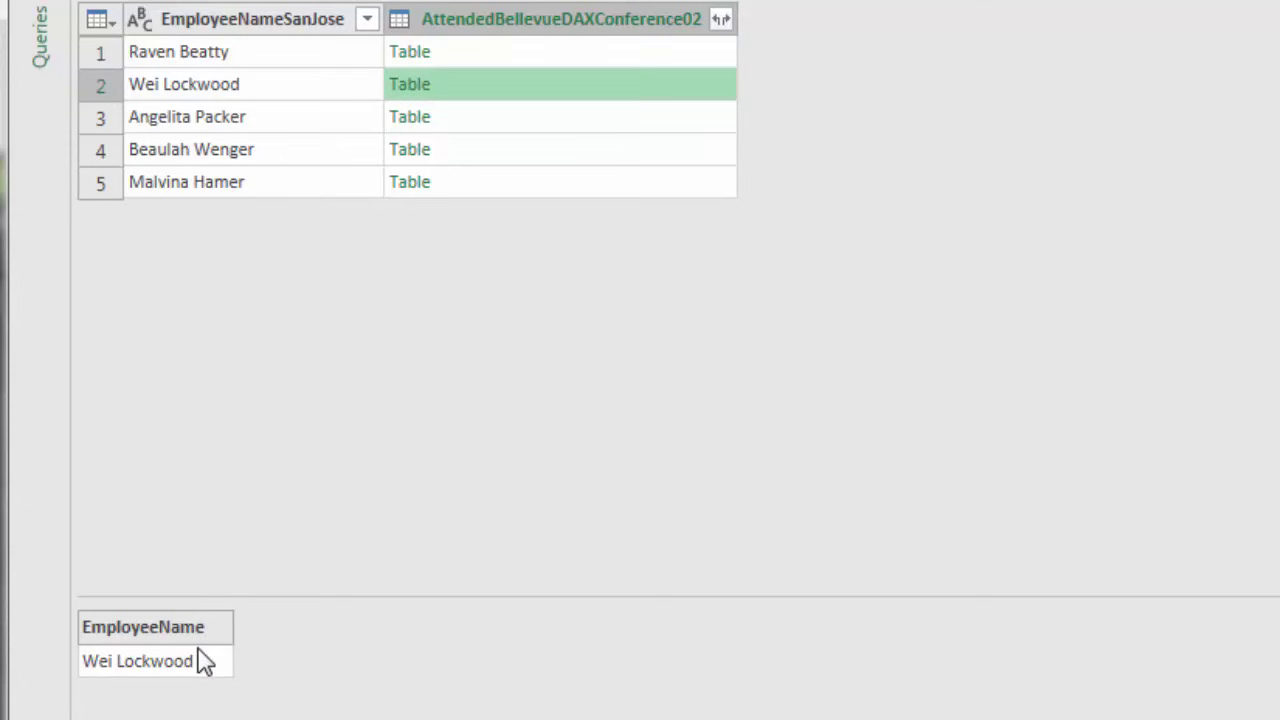
click(523, 125)
click(543, 152)
click(568, 190)
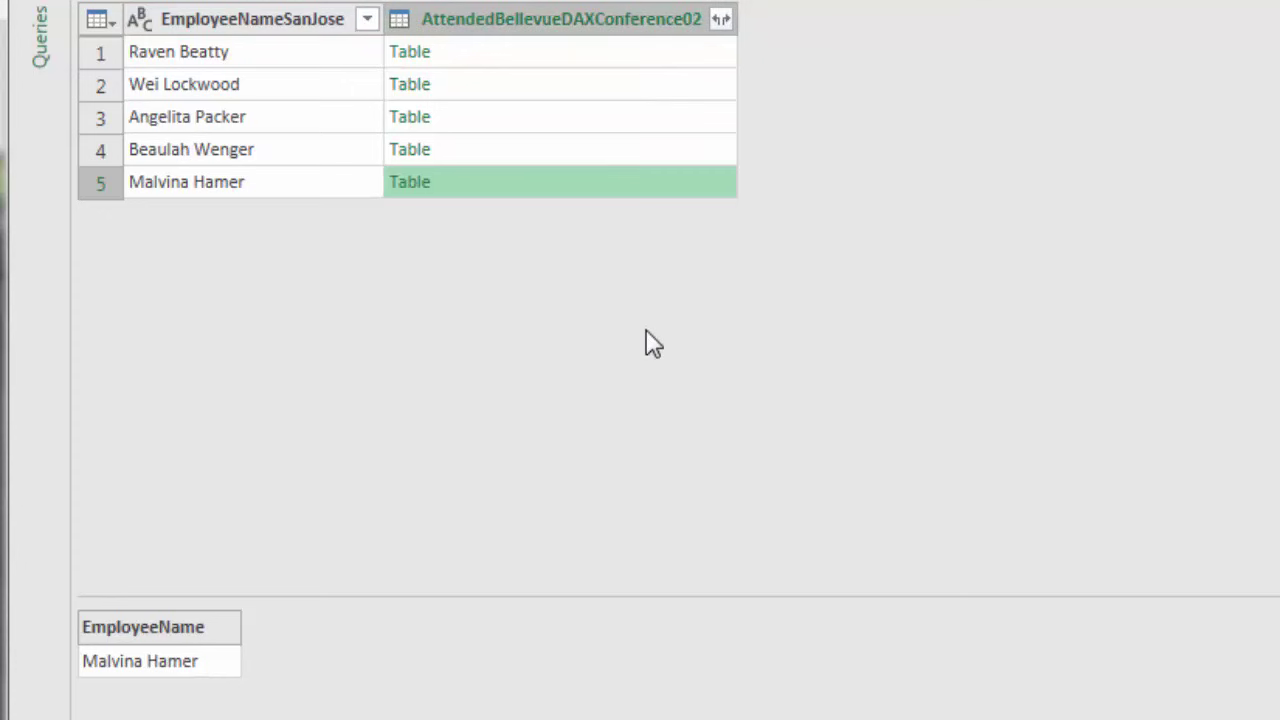
Remove the AttendedBellevueDAXConference02 column from the merged query
click(527, 22)
right_click(527, 22)
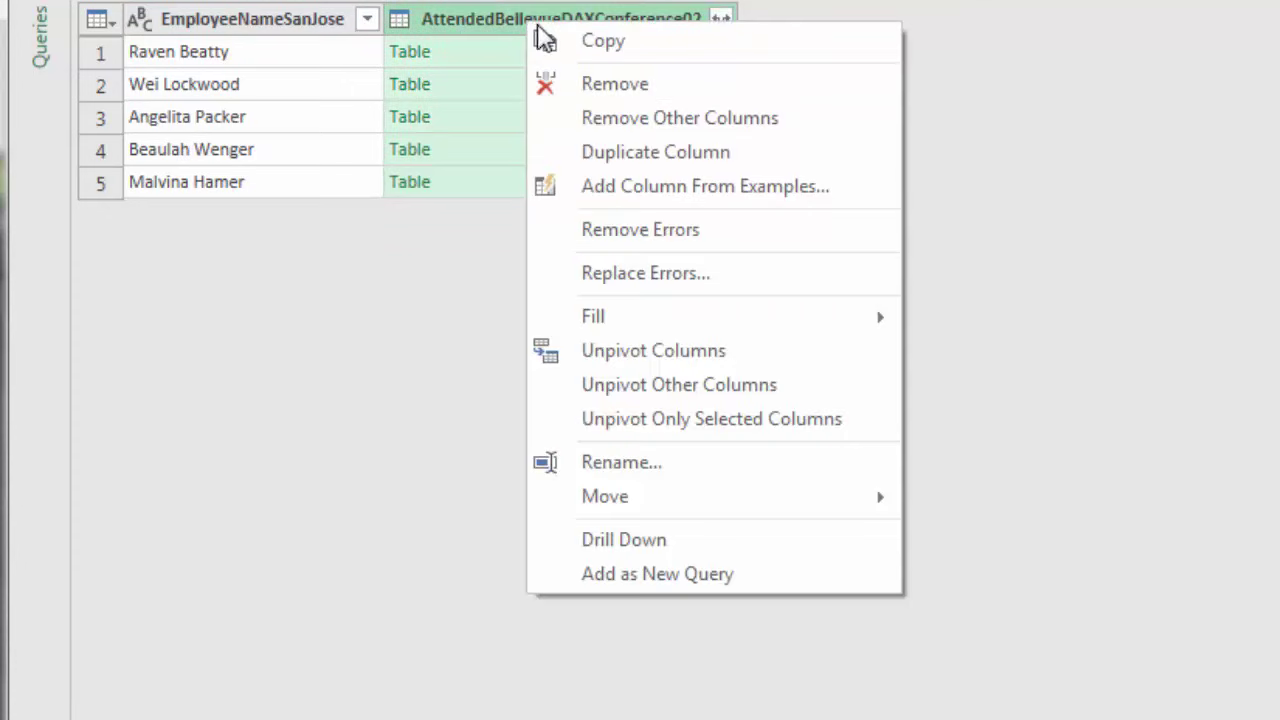
click(587, 90)
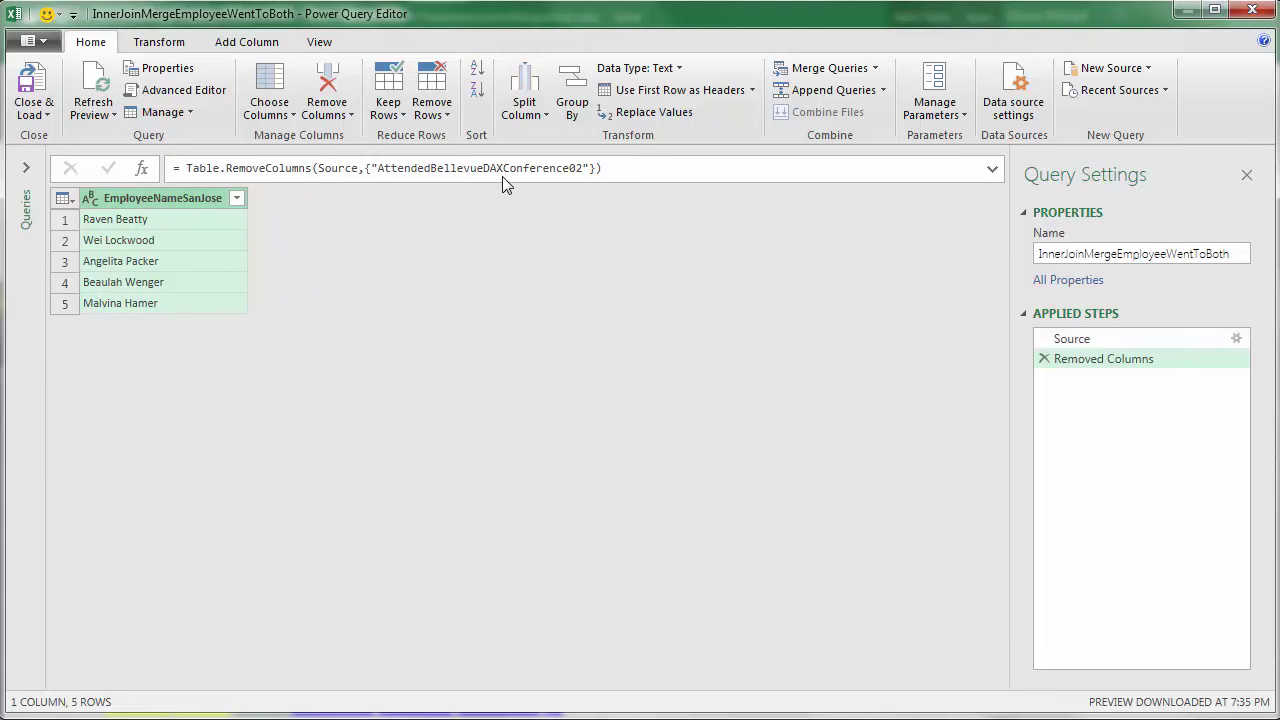
Examine the Table.NestedJoin formula of the Source step and return to the Removed Columns step
click(1066, 340)
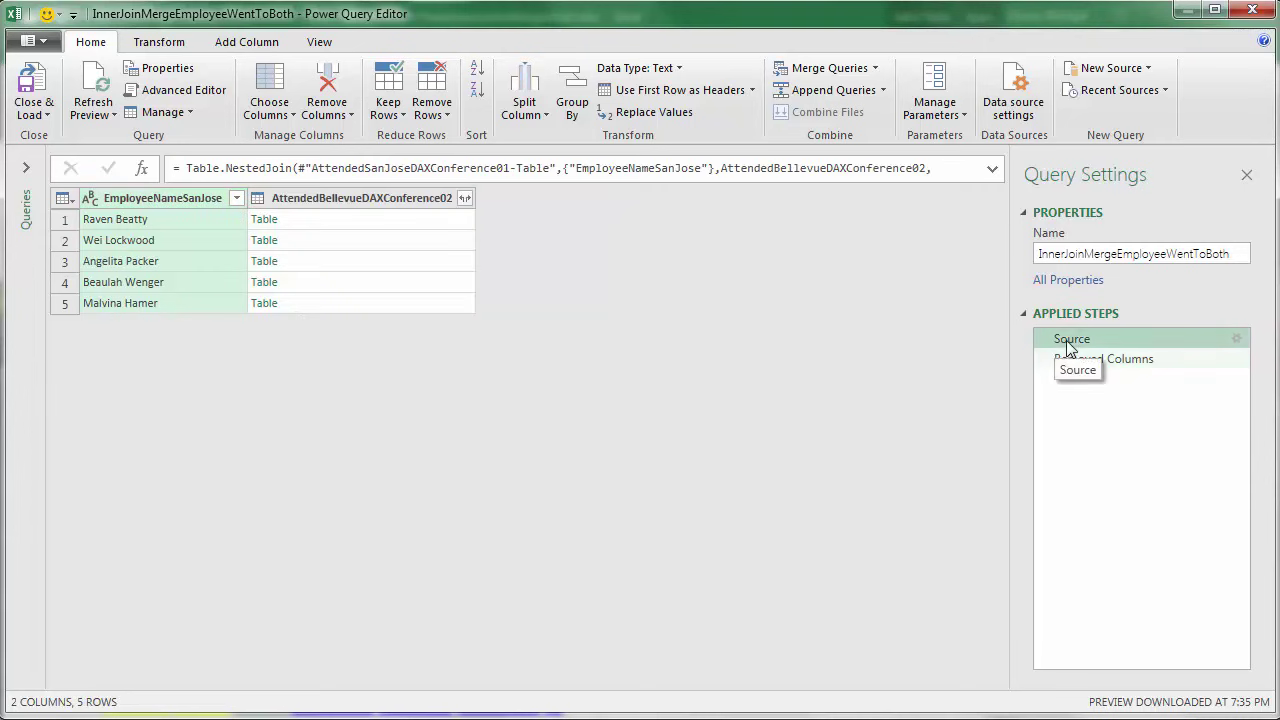
click(994, 168)
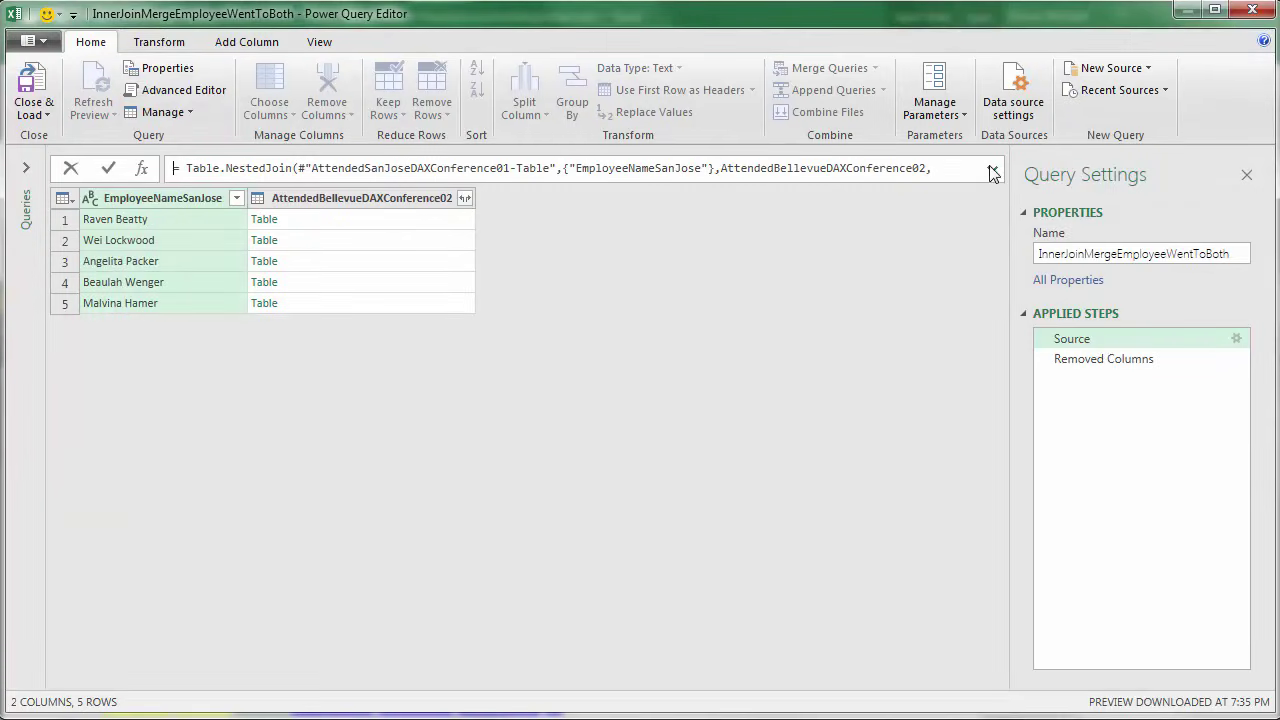
click(1075, 360)
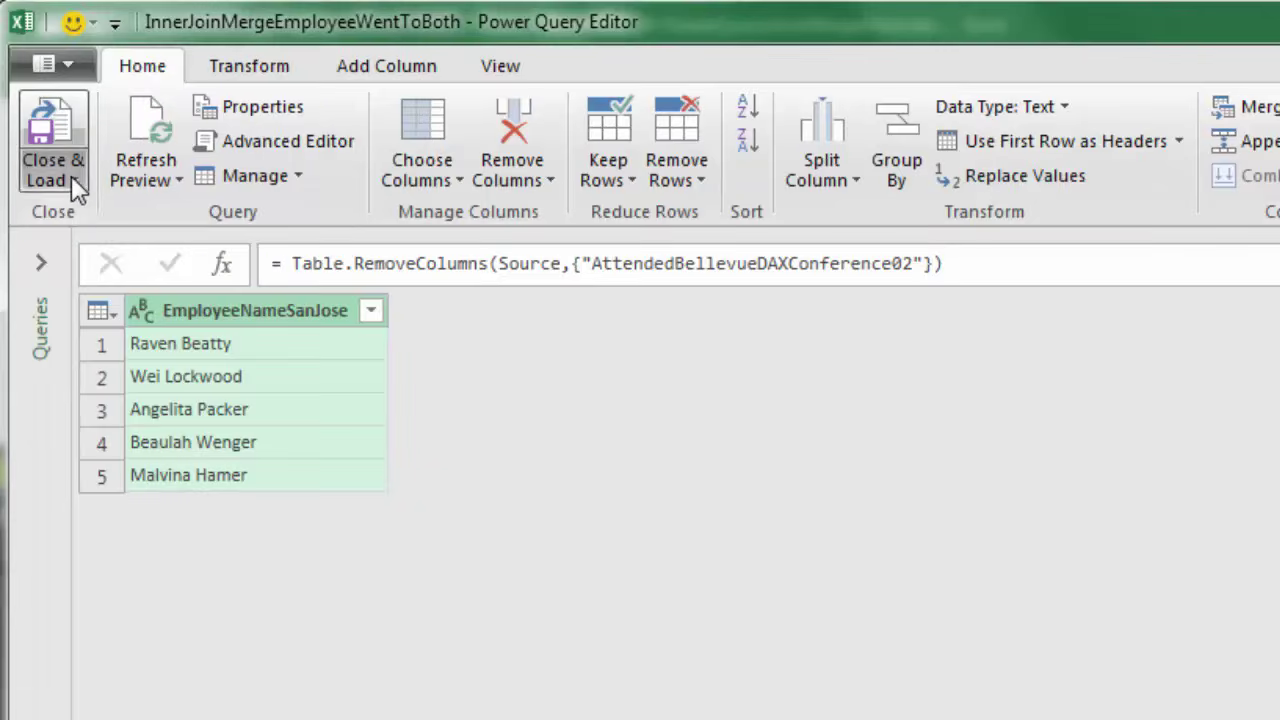
Load the InnerJoinMergeEmployeeWentToBoth query as a table on the existing Inner worksheet at cell E5
click(46, 113)
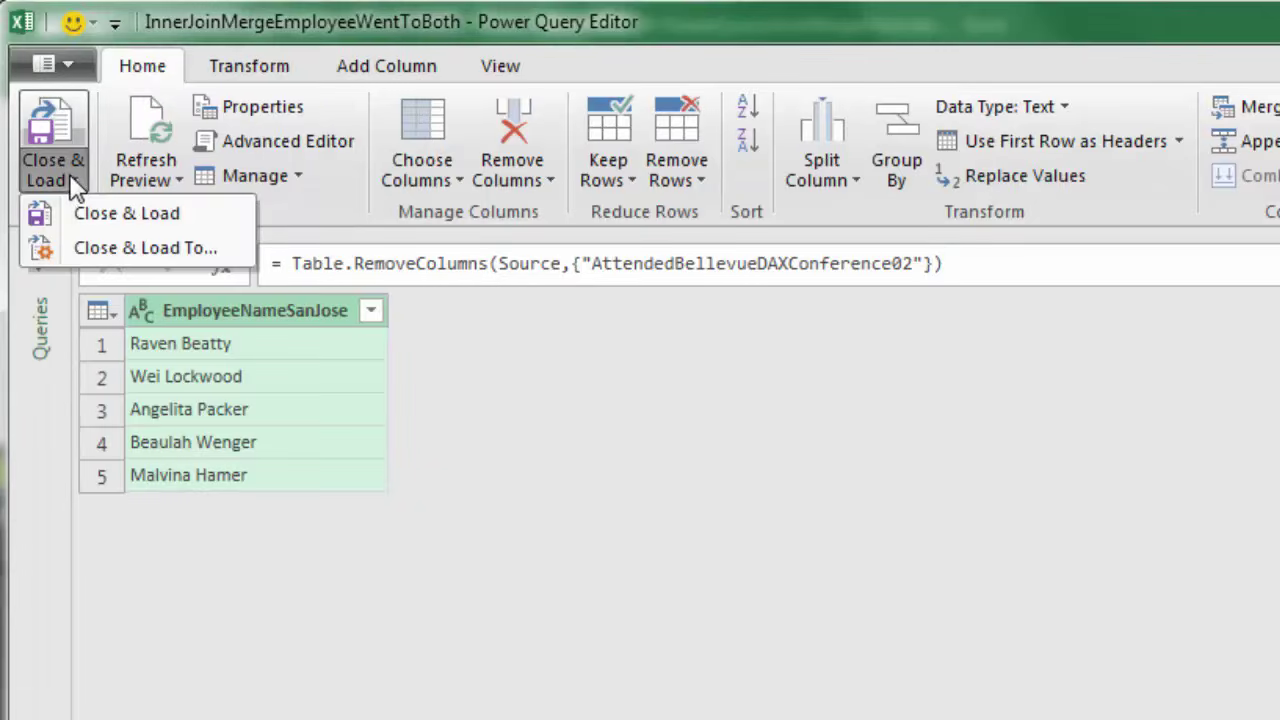
click(107, 248)
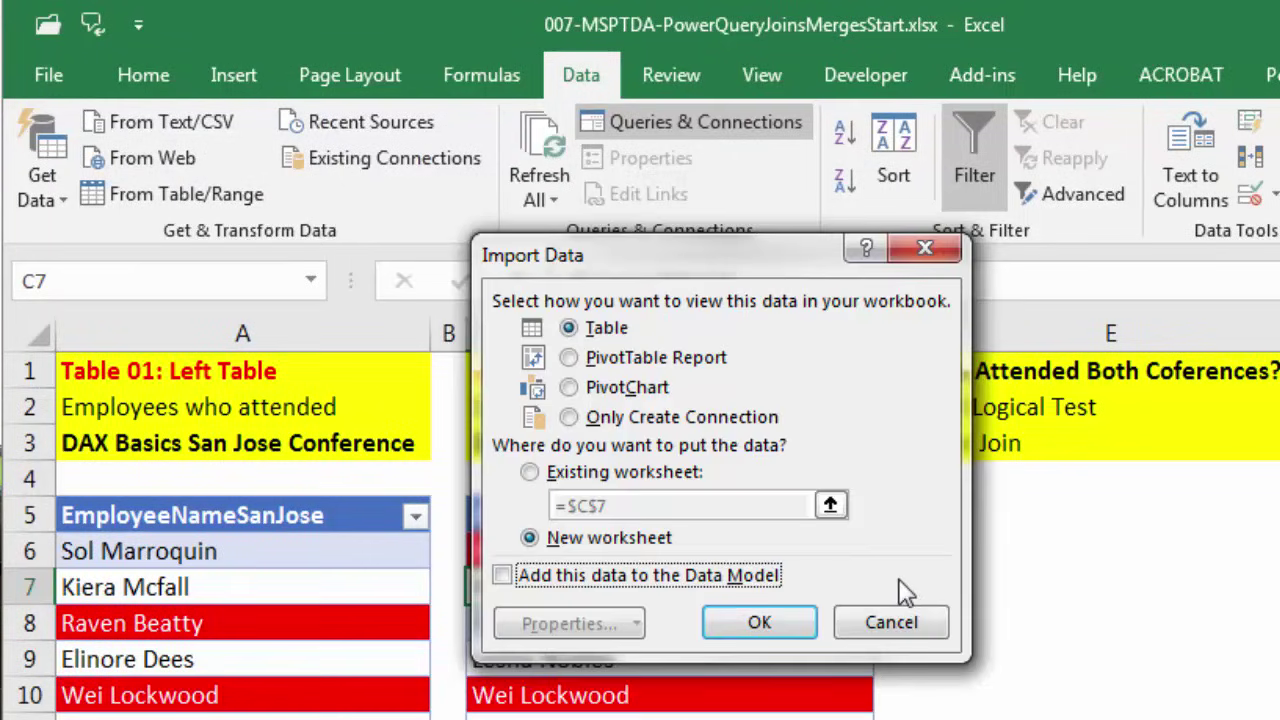
click(529, 472)
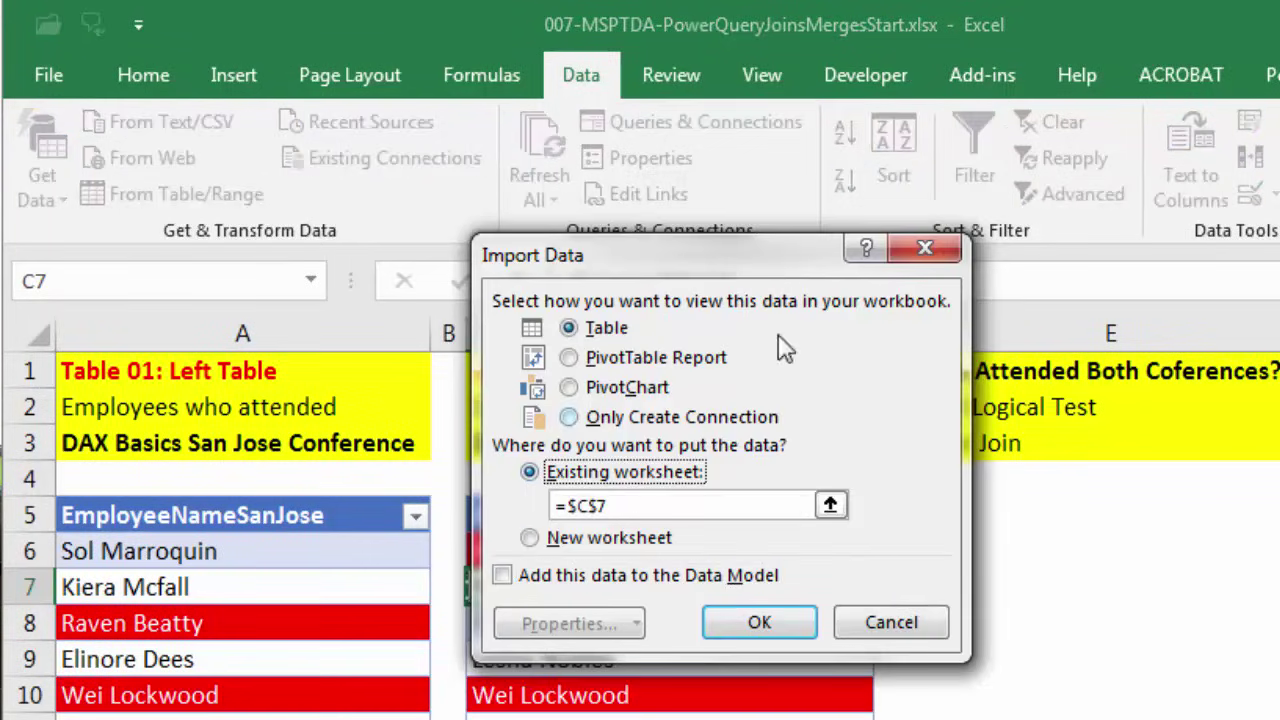
drag(712, 261, 574, 286)
click(980, 510)
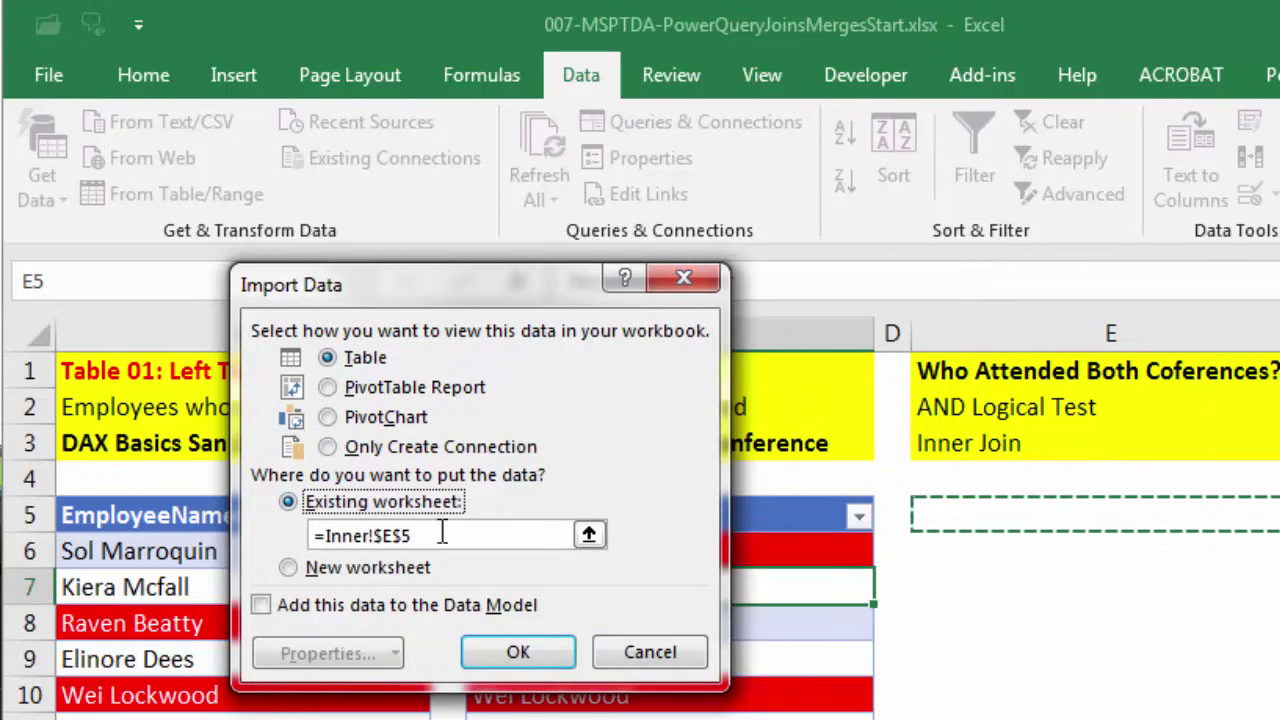
click(563, 660)
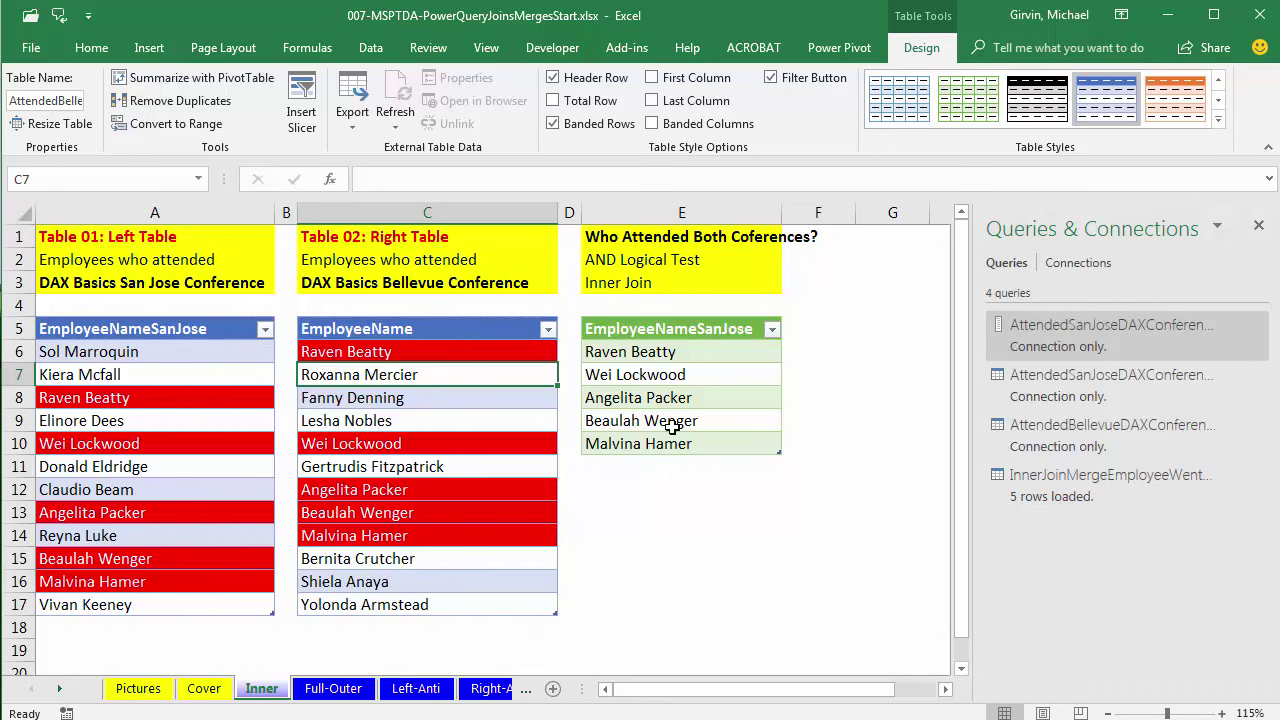
Create a new query group named InnerJoins in the workbook's query list
click(530, 352)
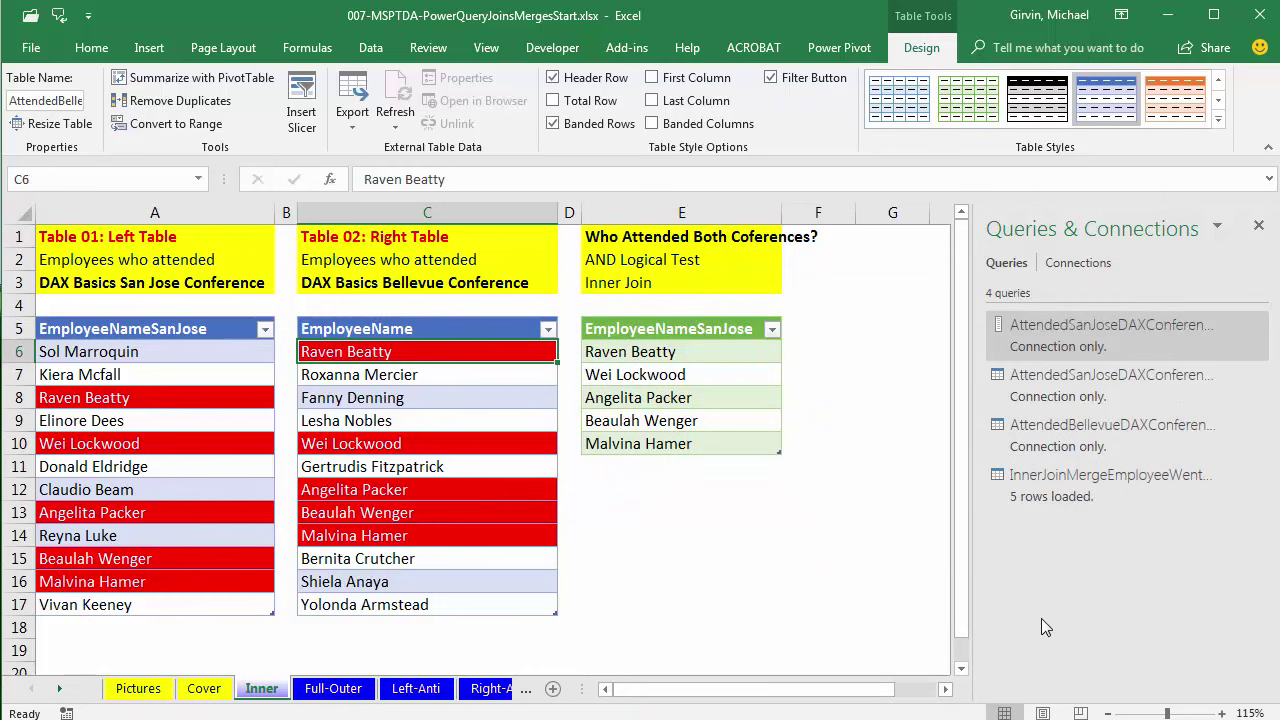
right_click(1023, 555)
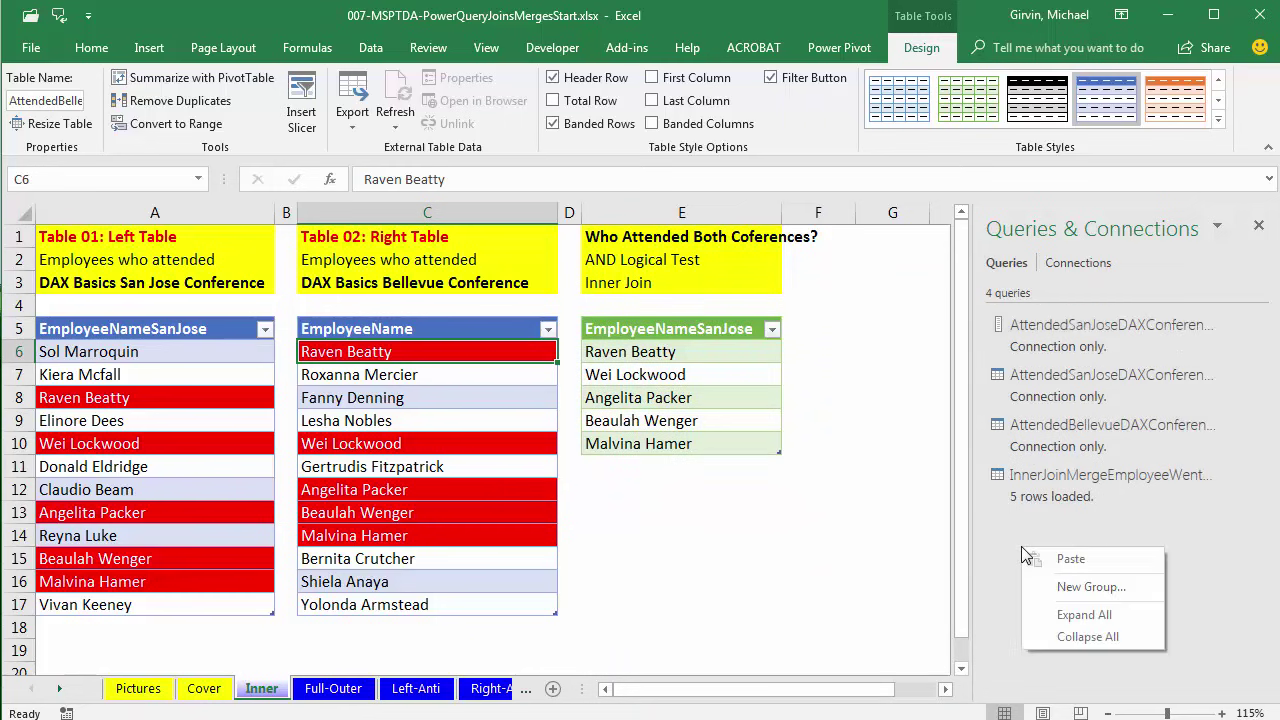
click(1073, 590)
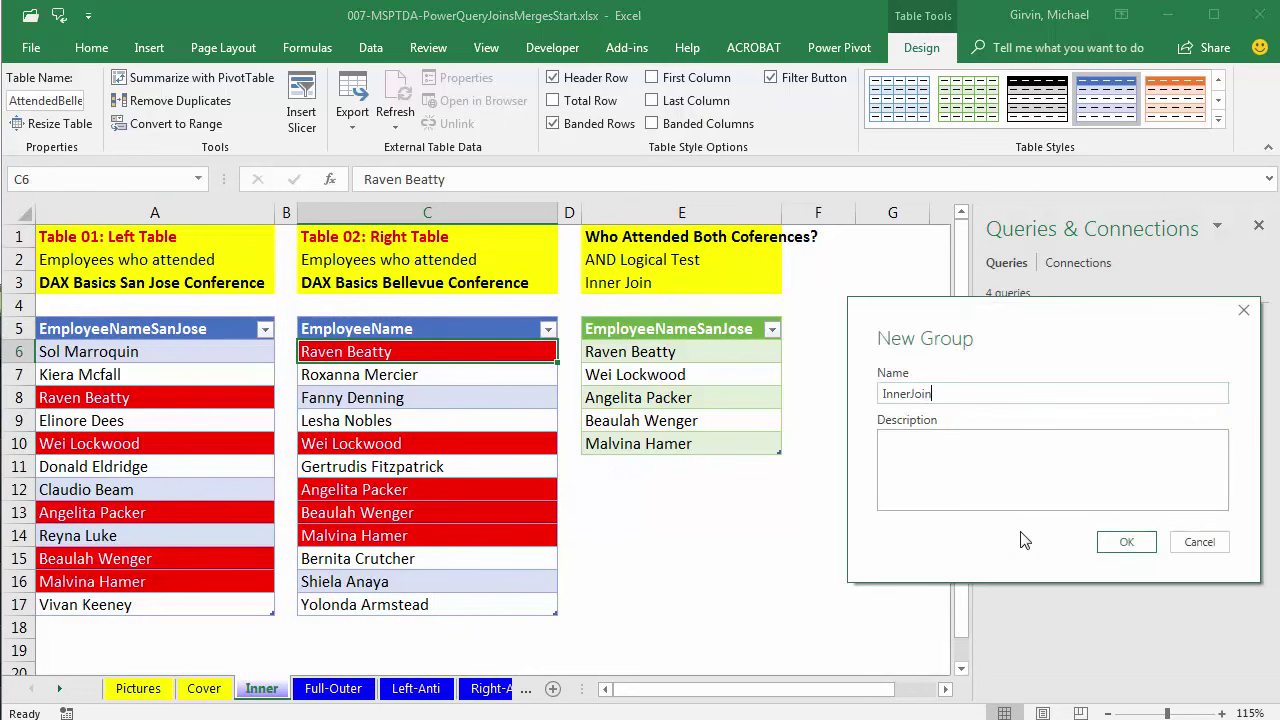
click(1130, 542)
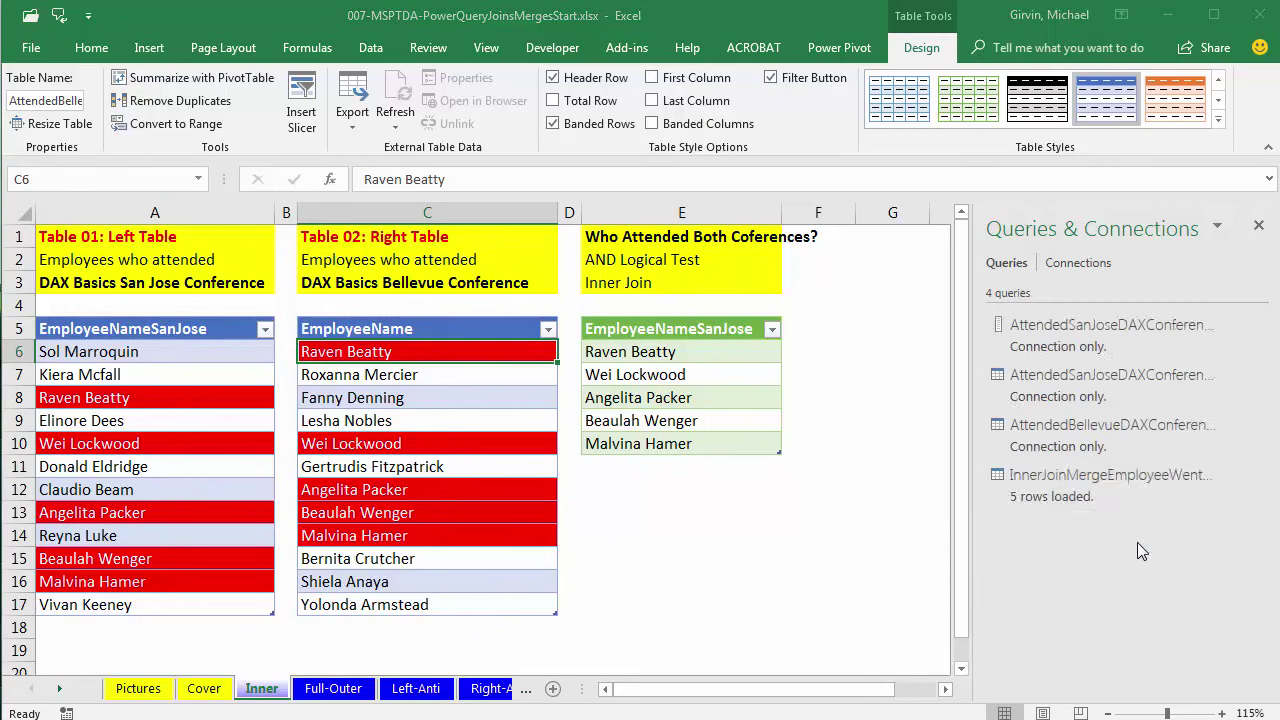
Move all four existing queries into the InnerJoins group and collapse that group
mouse_move(1137, 542)
click(1049, 392)
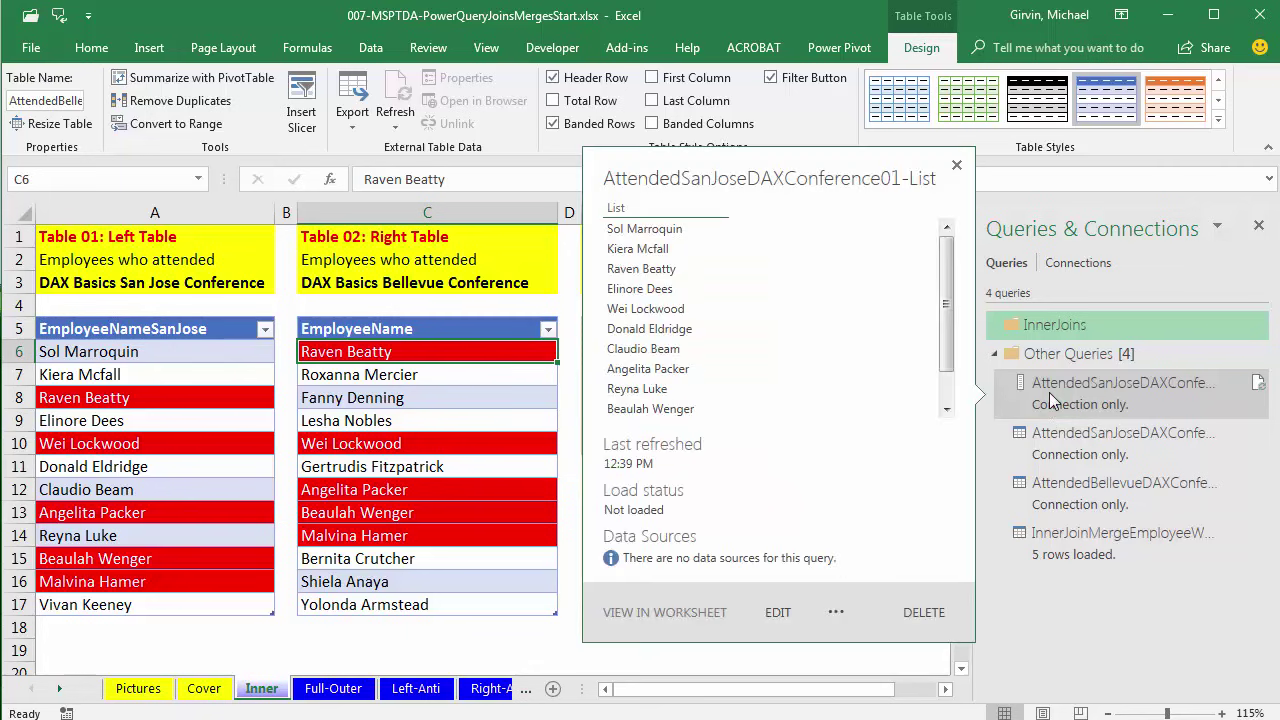
shift+click(1068, 548)
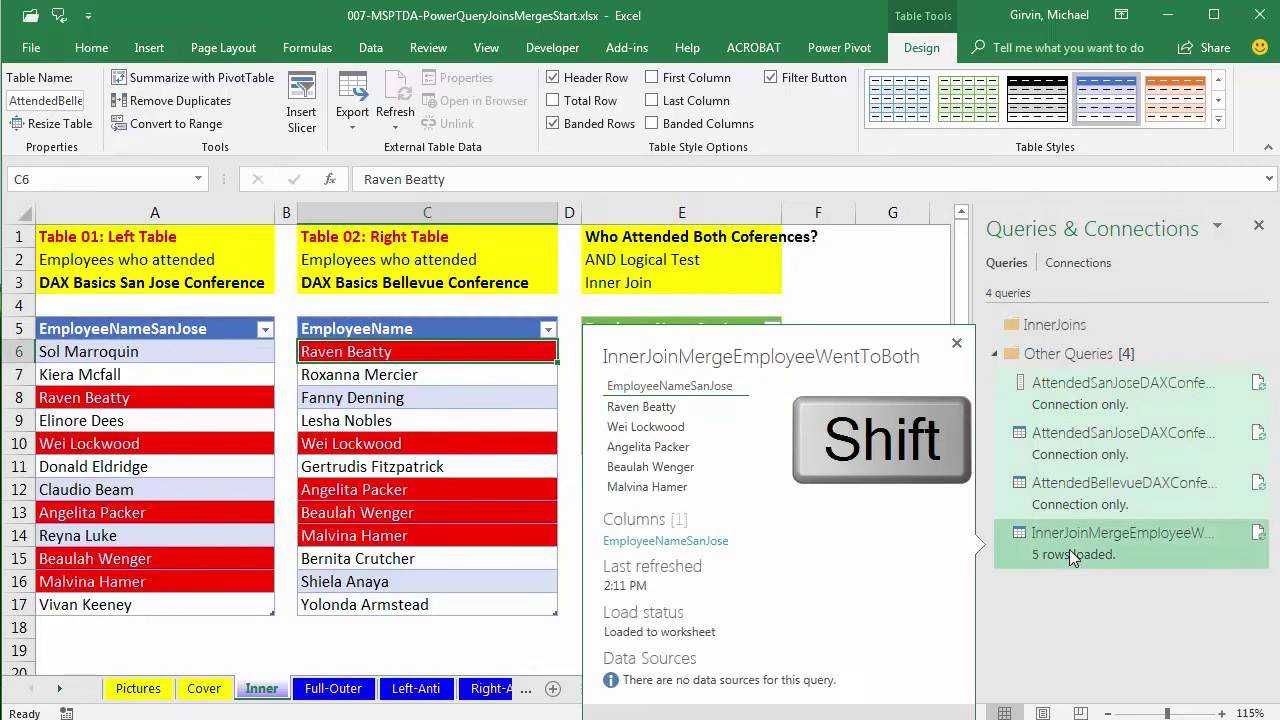
right_click(1003, 398)
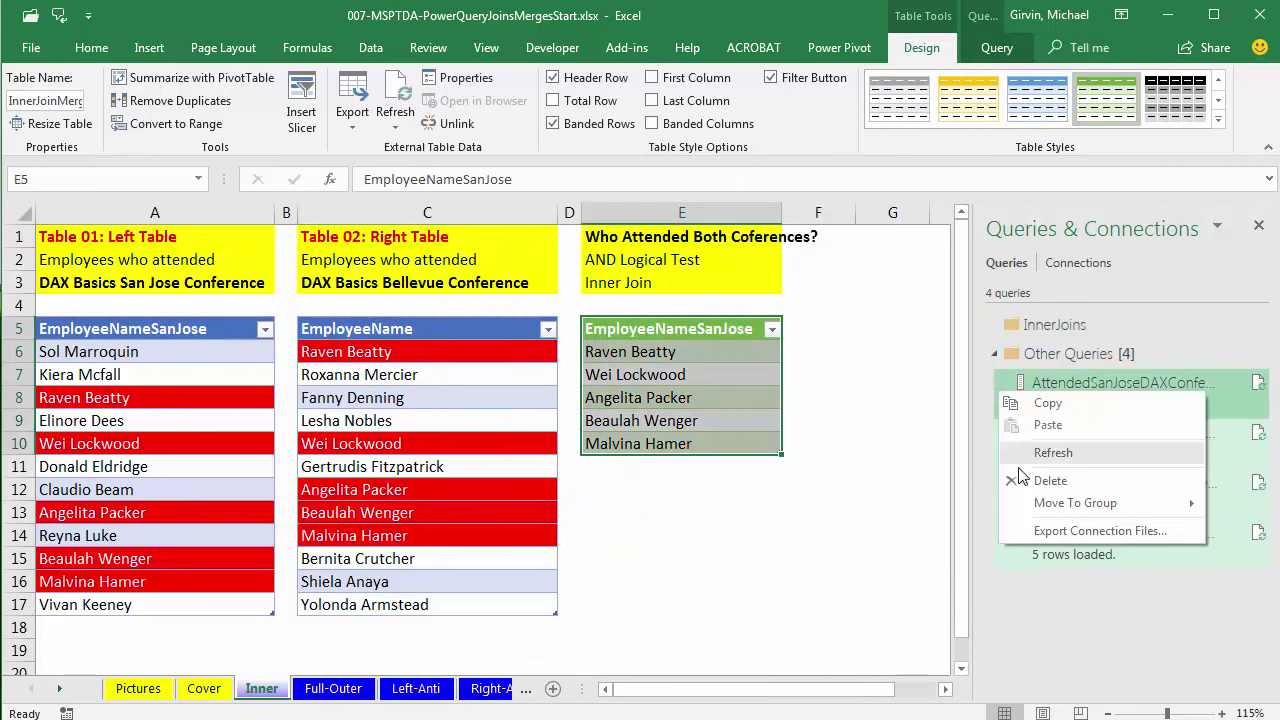
mouse_move(1097, 505)
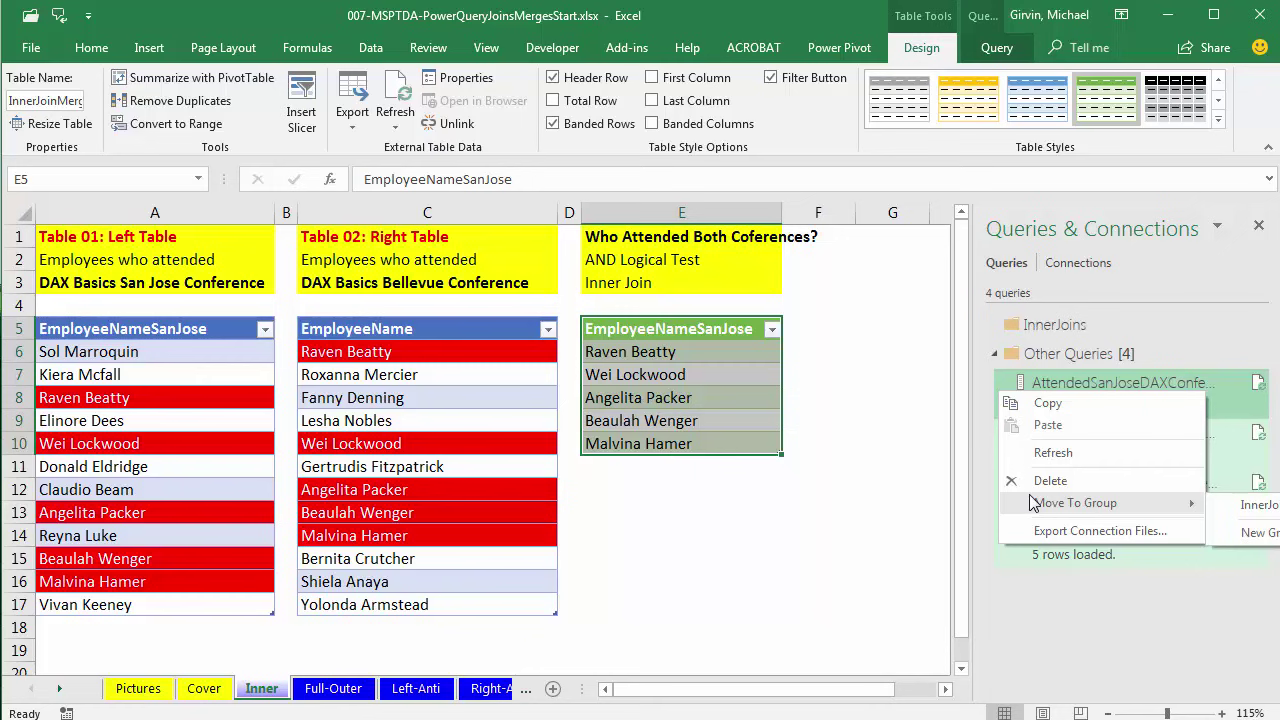
click(1254, 508)
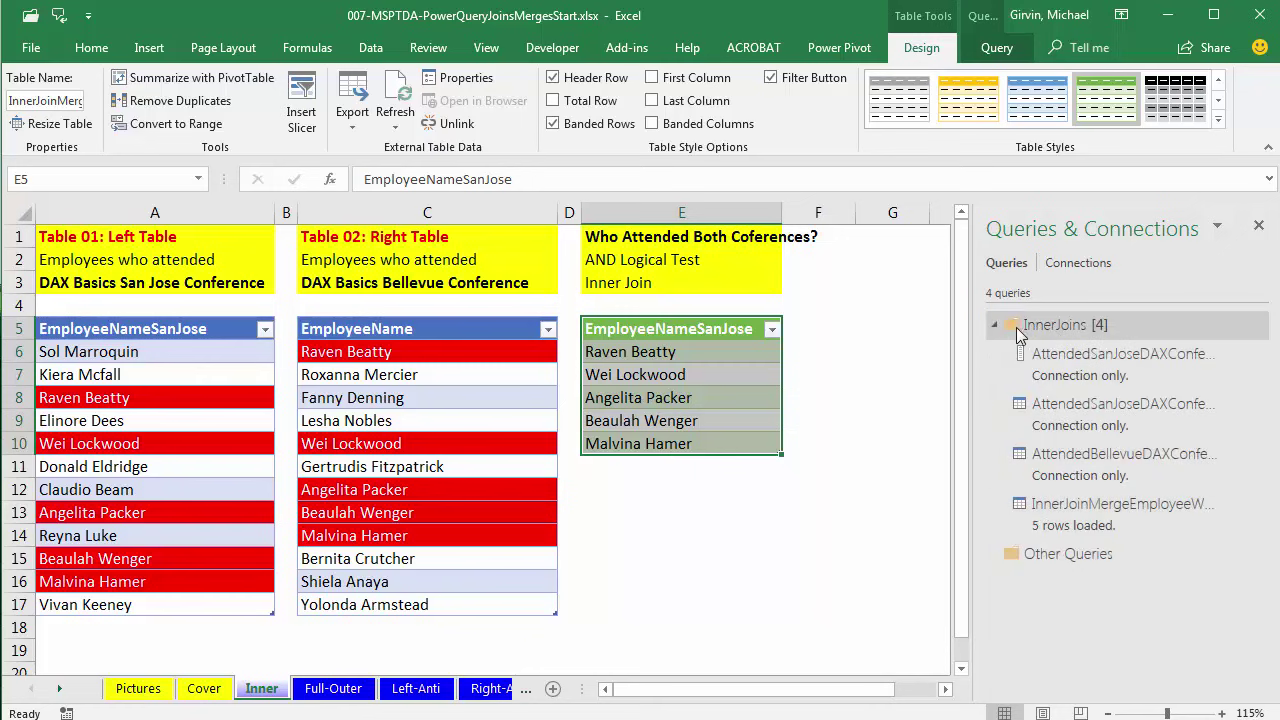
click(992, 329)
click(992, 329)
click(992, 328)
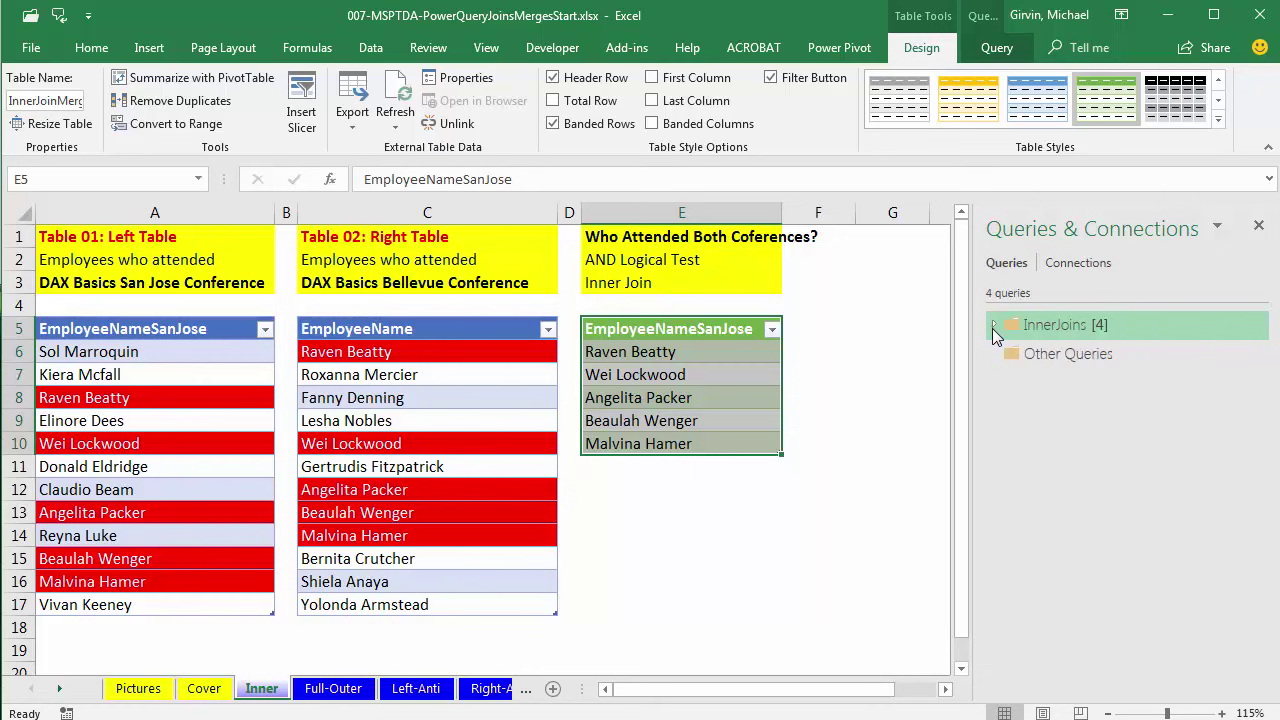
Go to the Full-Outer worksheet and examine the SupplierID columns of the product and supplier tables and the join diagram
click(337, 692)
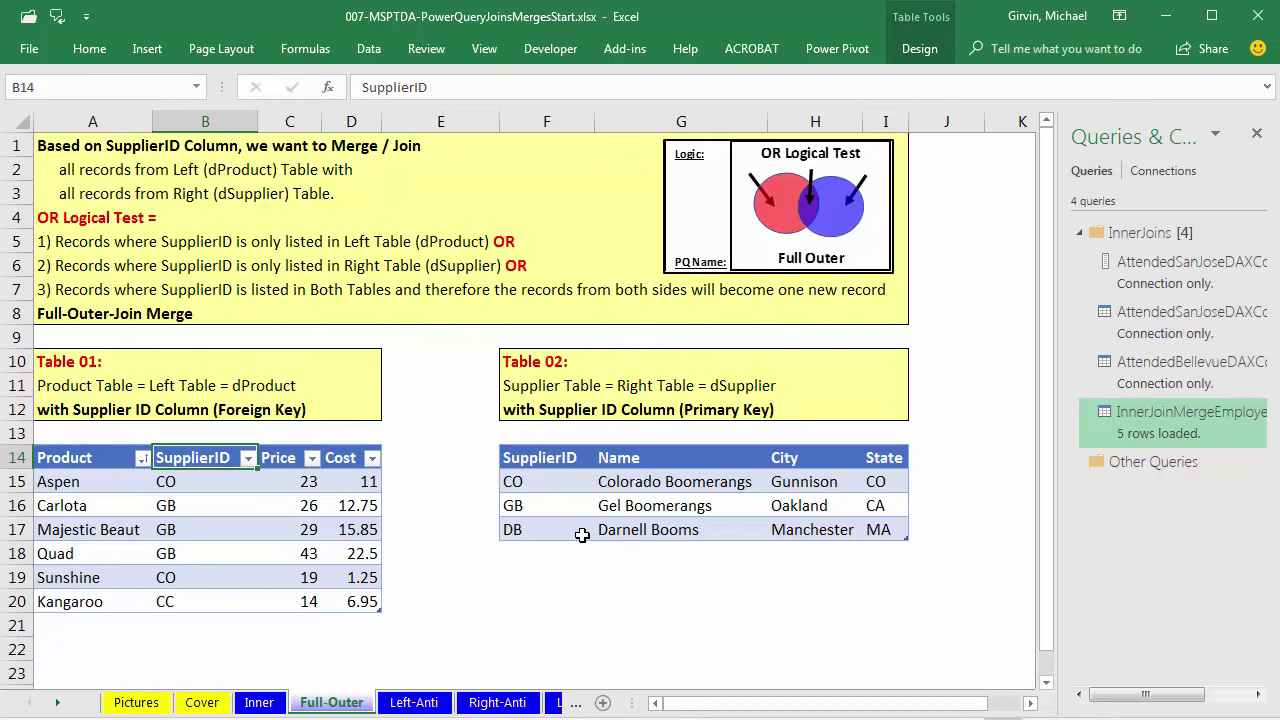
drag(196, 462, 192, 596)
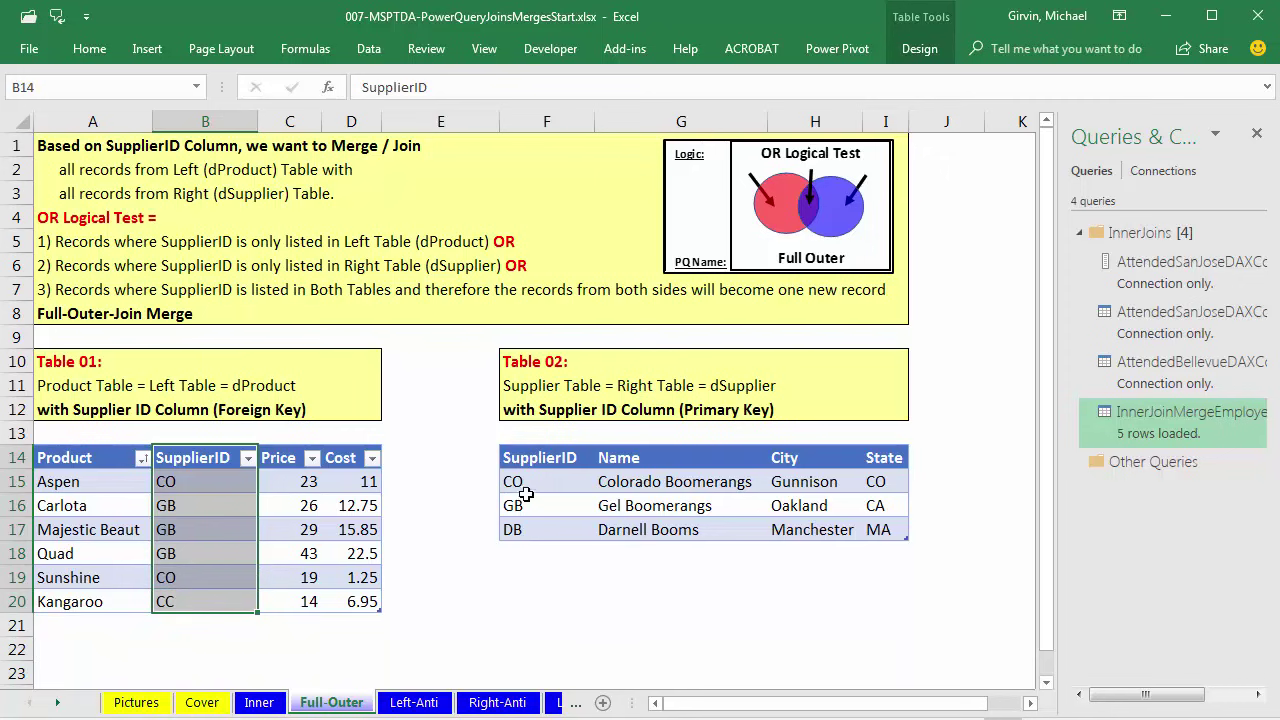
drag(526, 456, 512, 530)
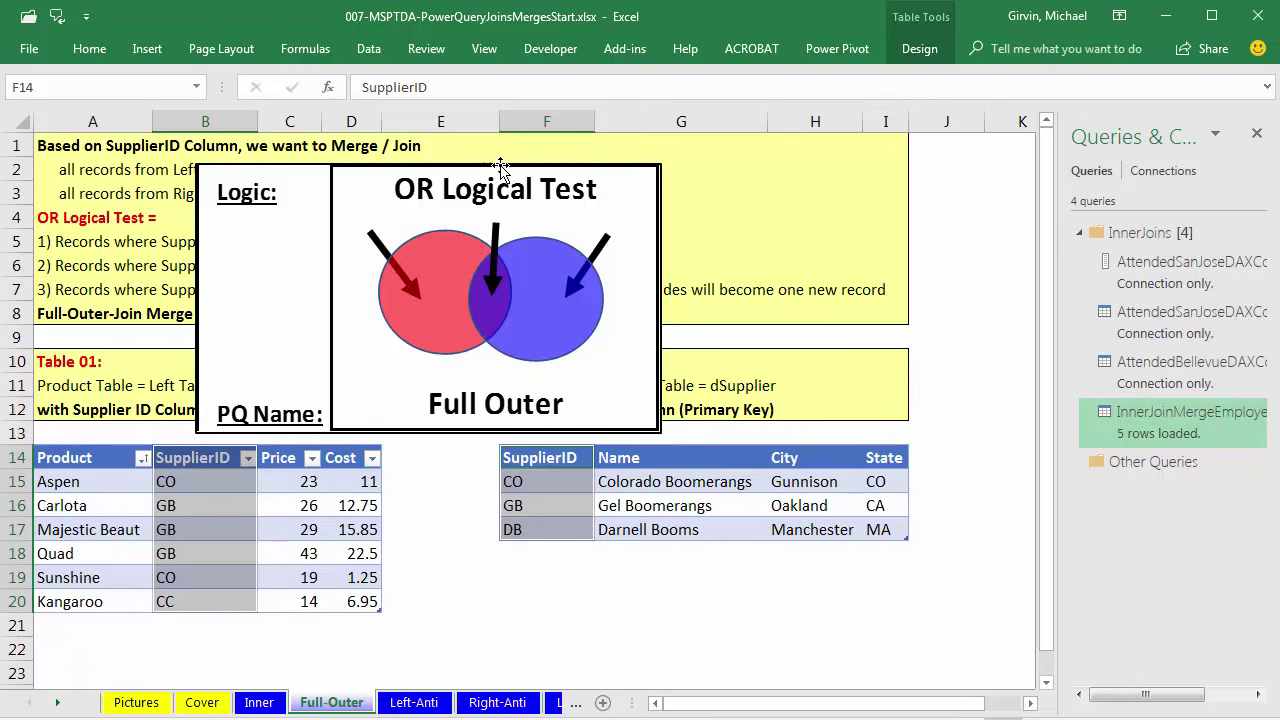
key(ctrl+z)
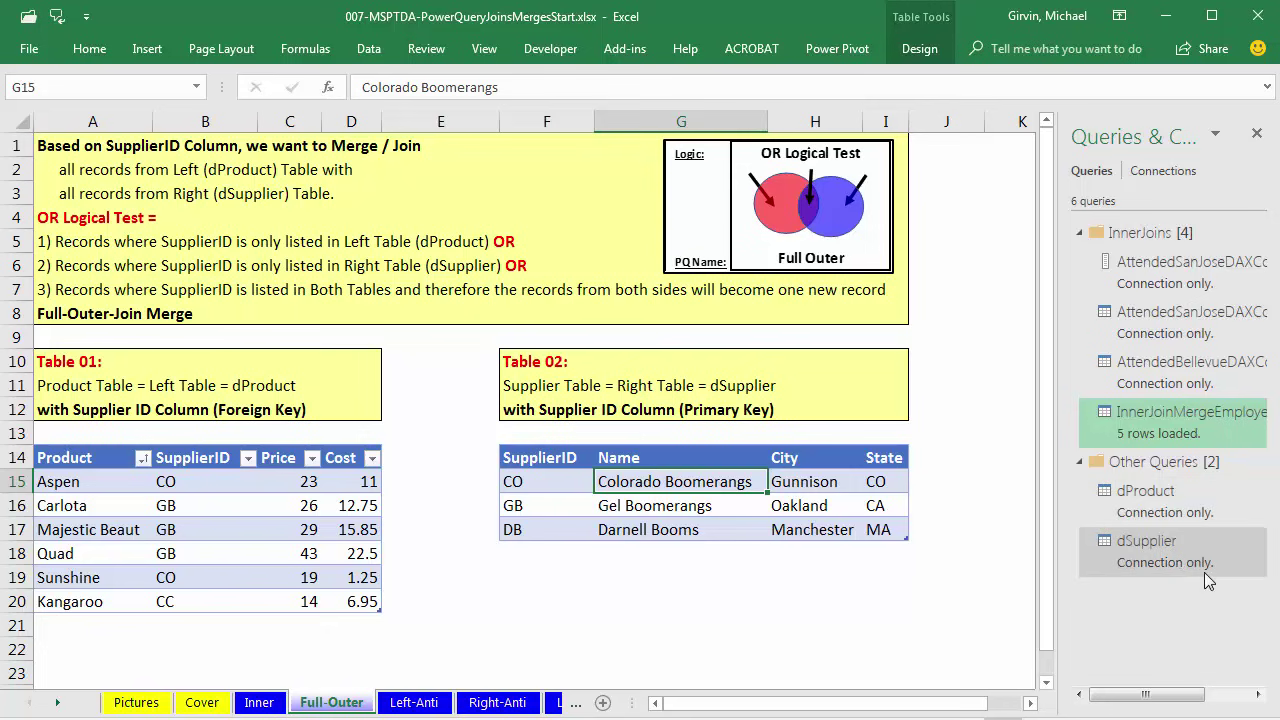
Create a new query group named FullOuter in the workbook's query list
right_click(1071, 578)
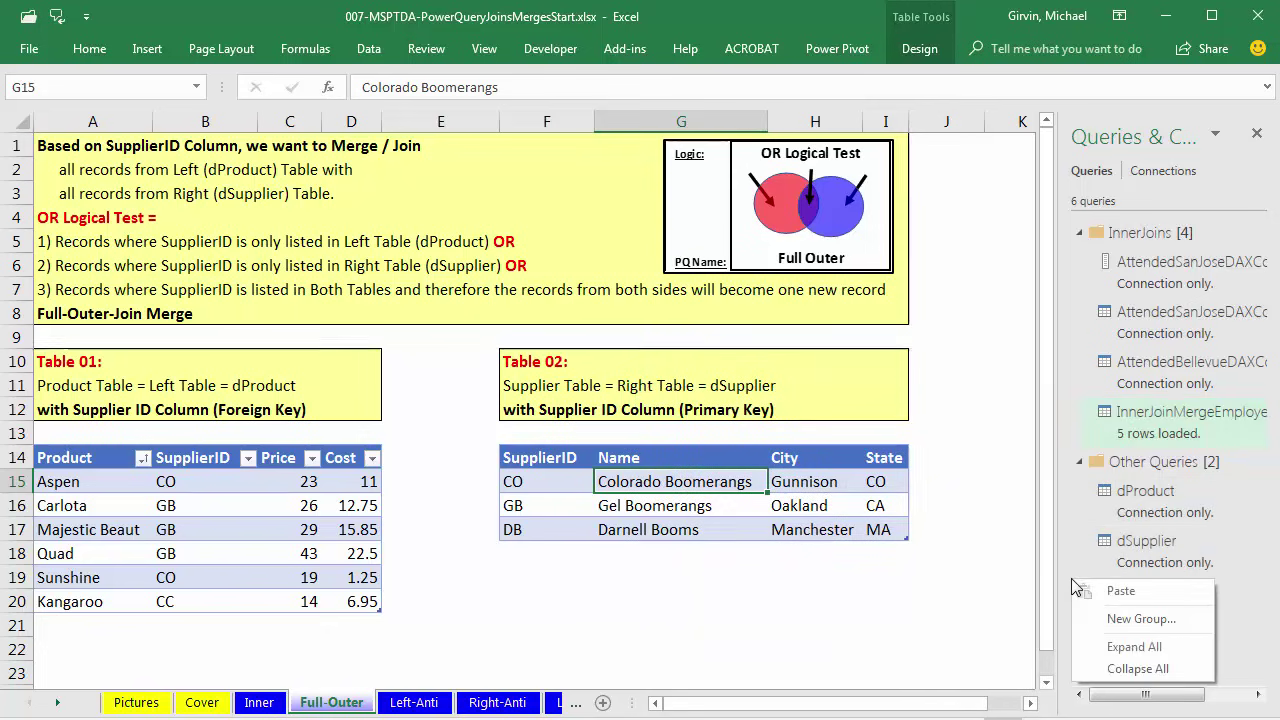
click(1115, 620)
text(FullOuter)
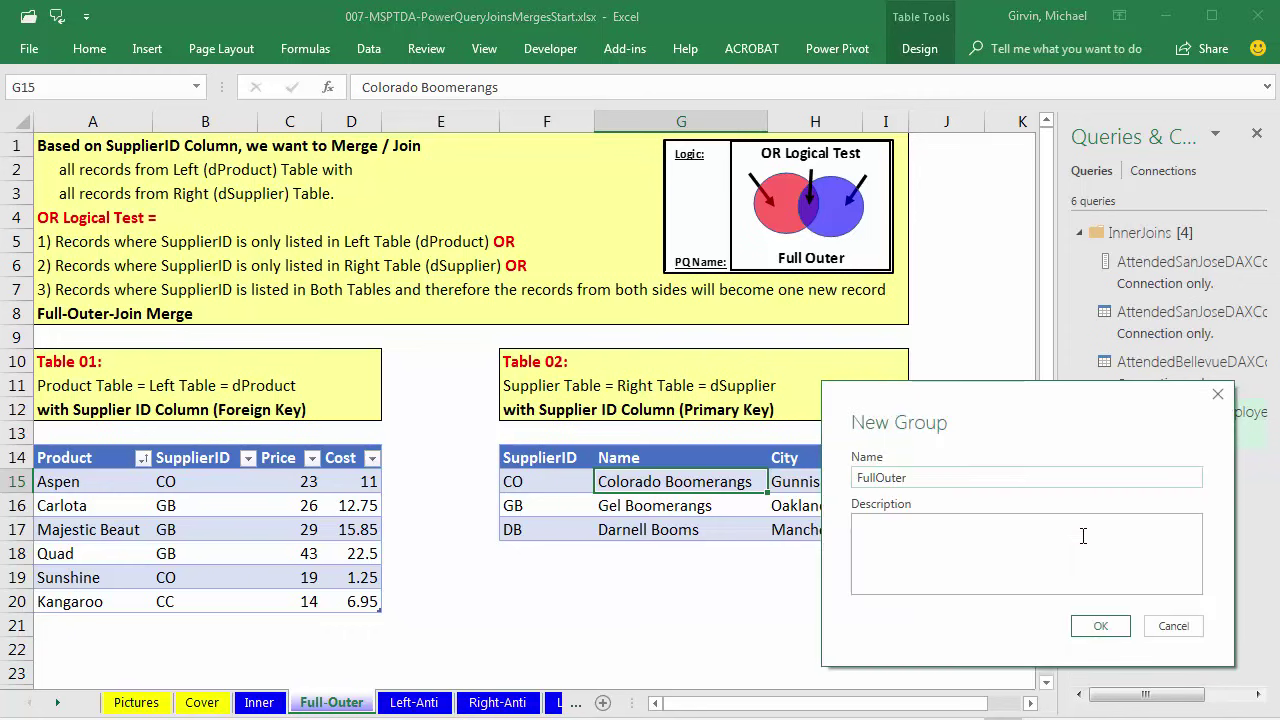
click(1100, 625)
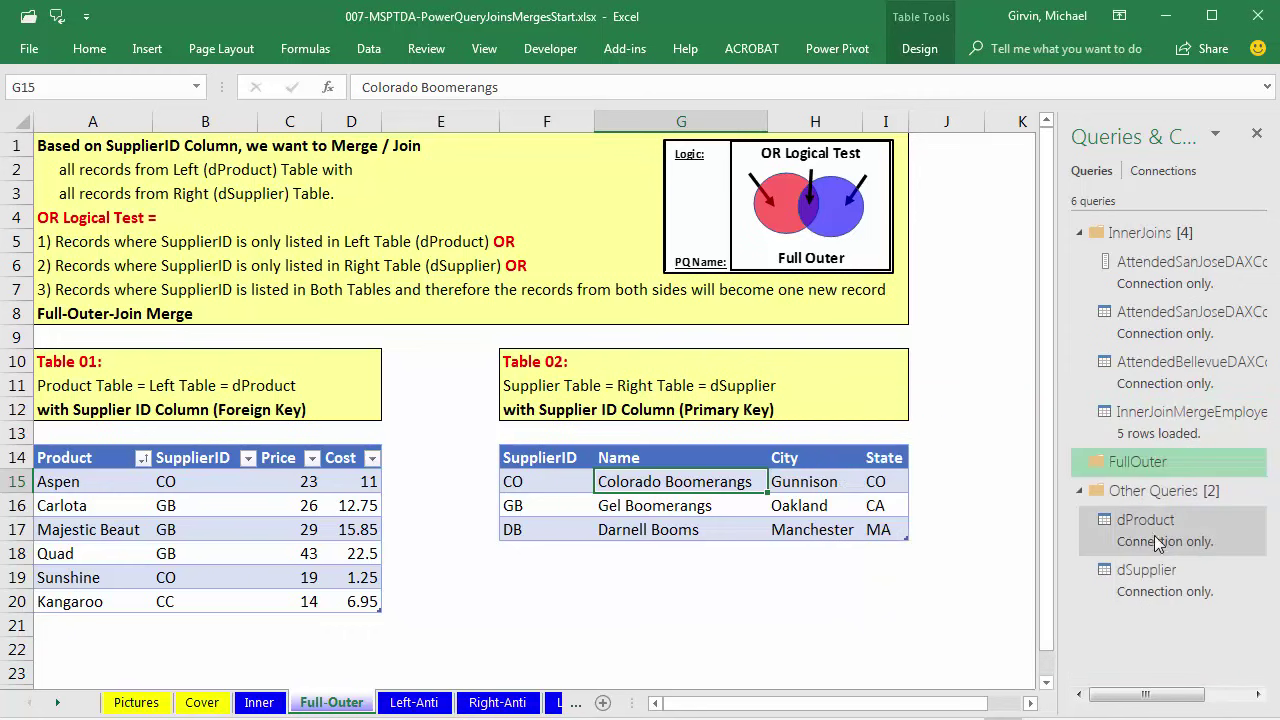
Move the dProduct and dSupplier queries into the FullOuter group
click(1157, 541)
shift+click(1146, 576)
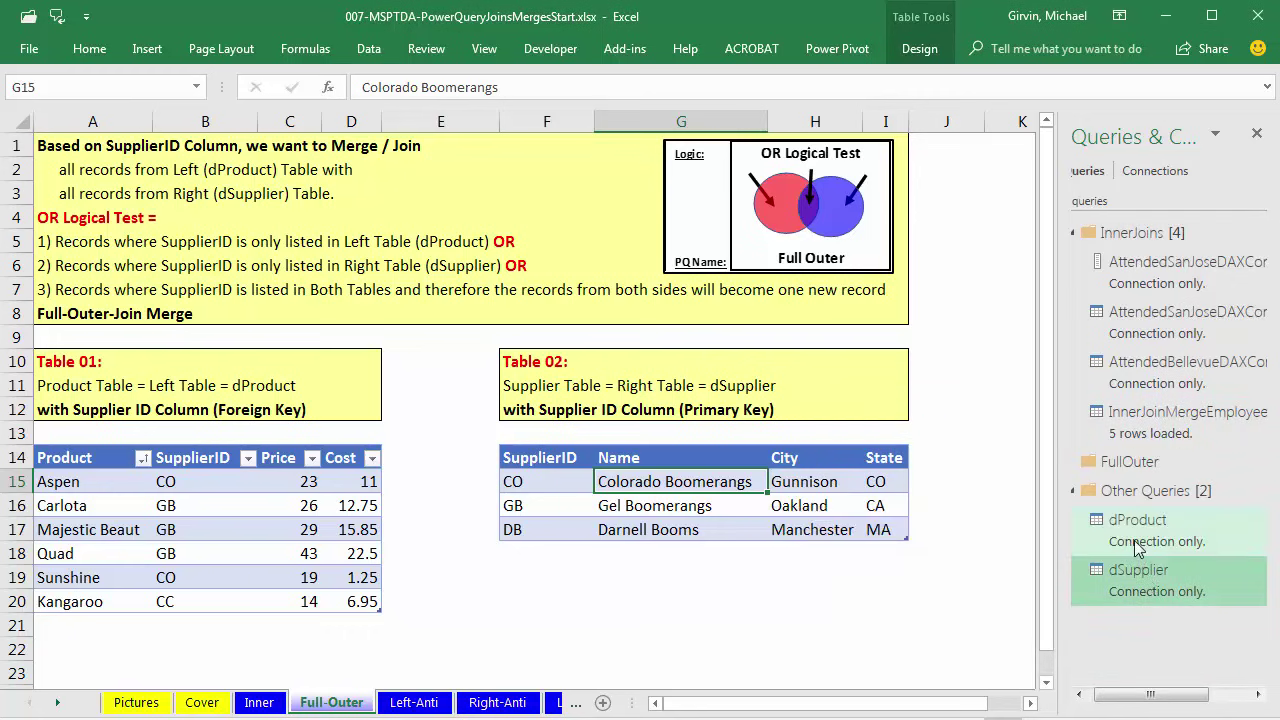
right_click(1137, 548)
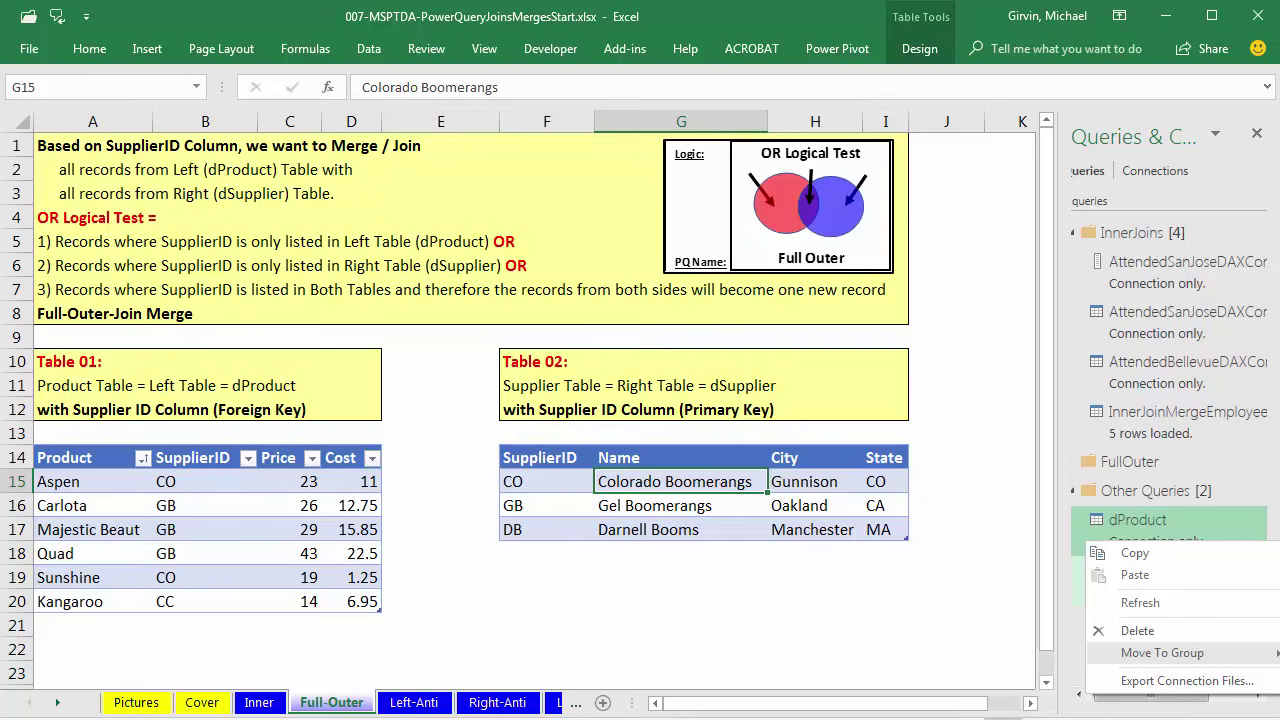
click(1020, 675)
mouse_move(1192, 494)
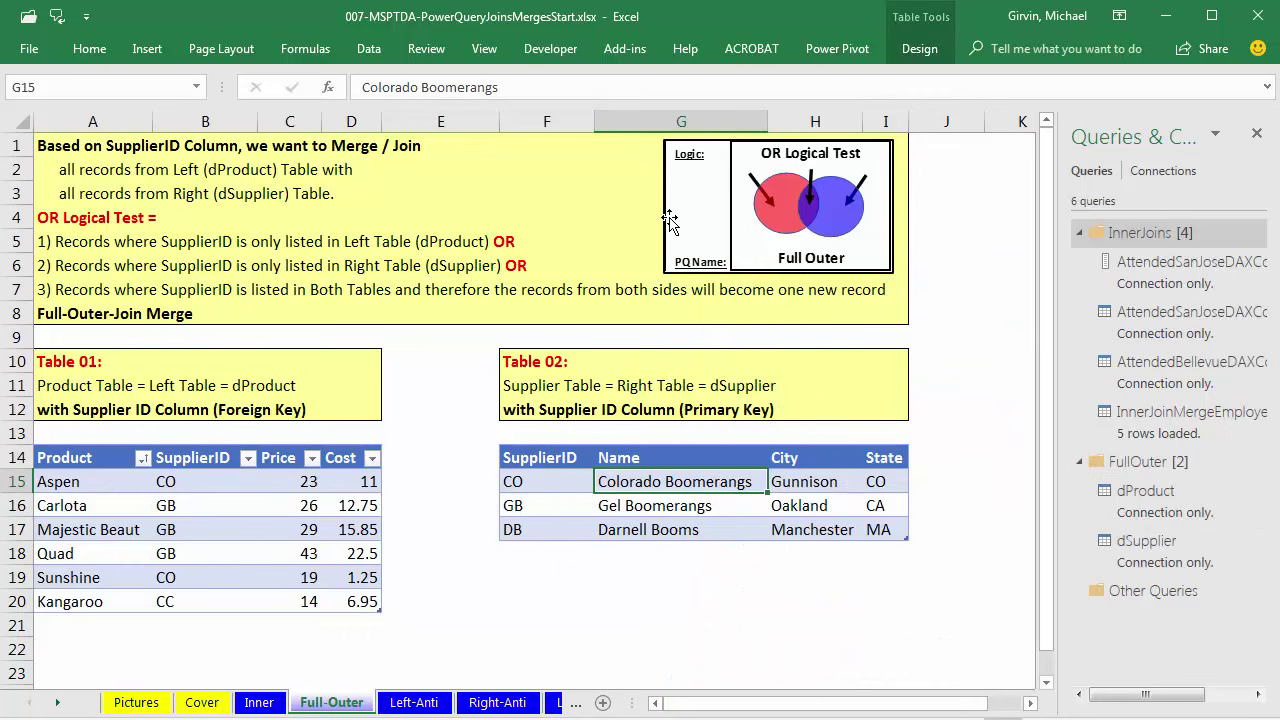
Start a merge of queries with dProduct as the first table and SupplierID as its matching column
click(369, 49)
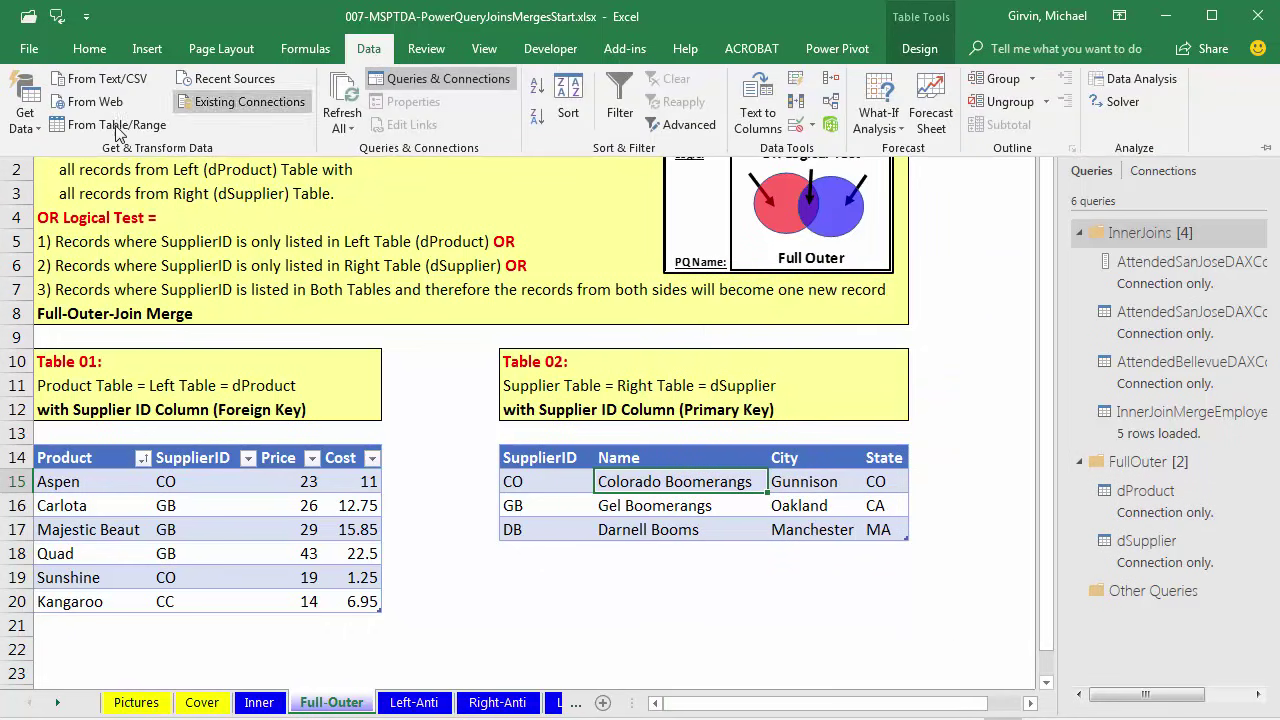
click(33, 128)
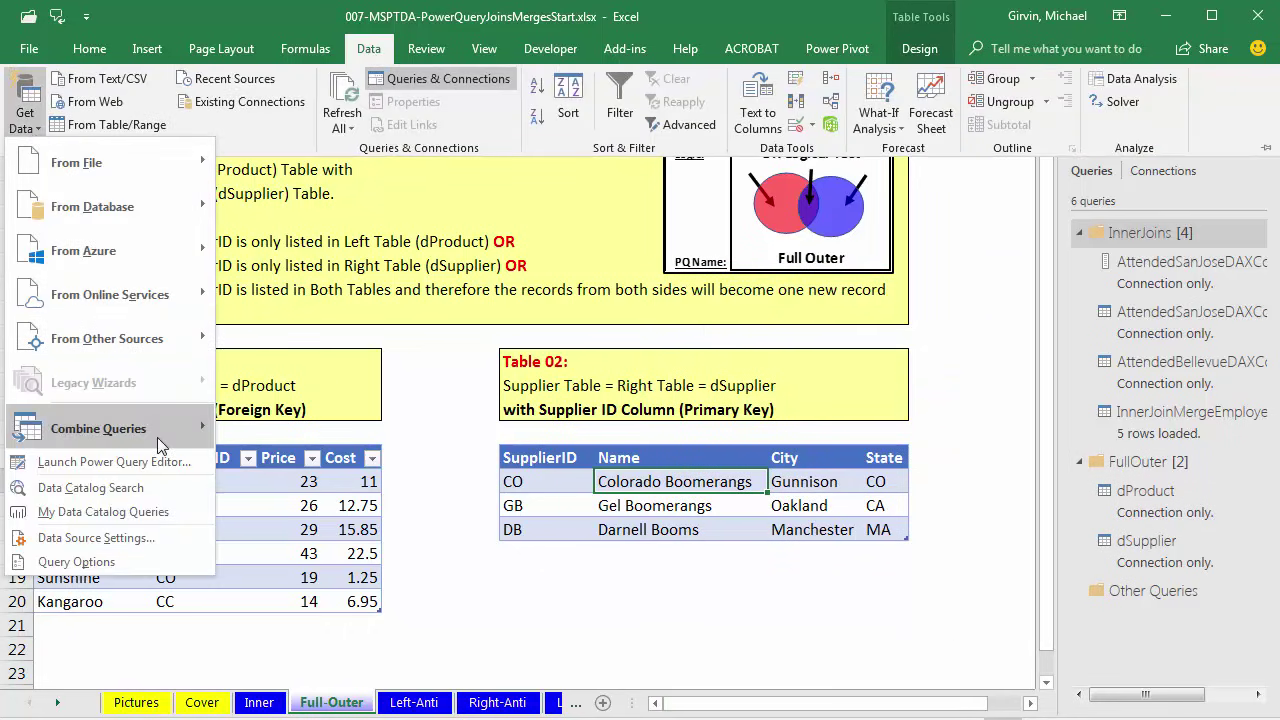
mouse_move(157, 432)
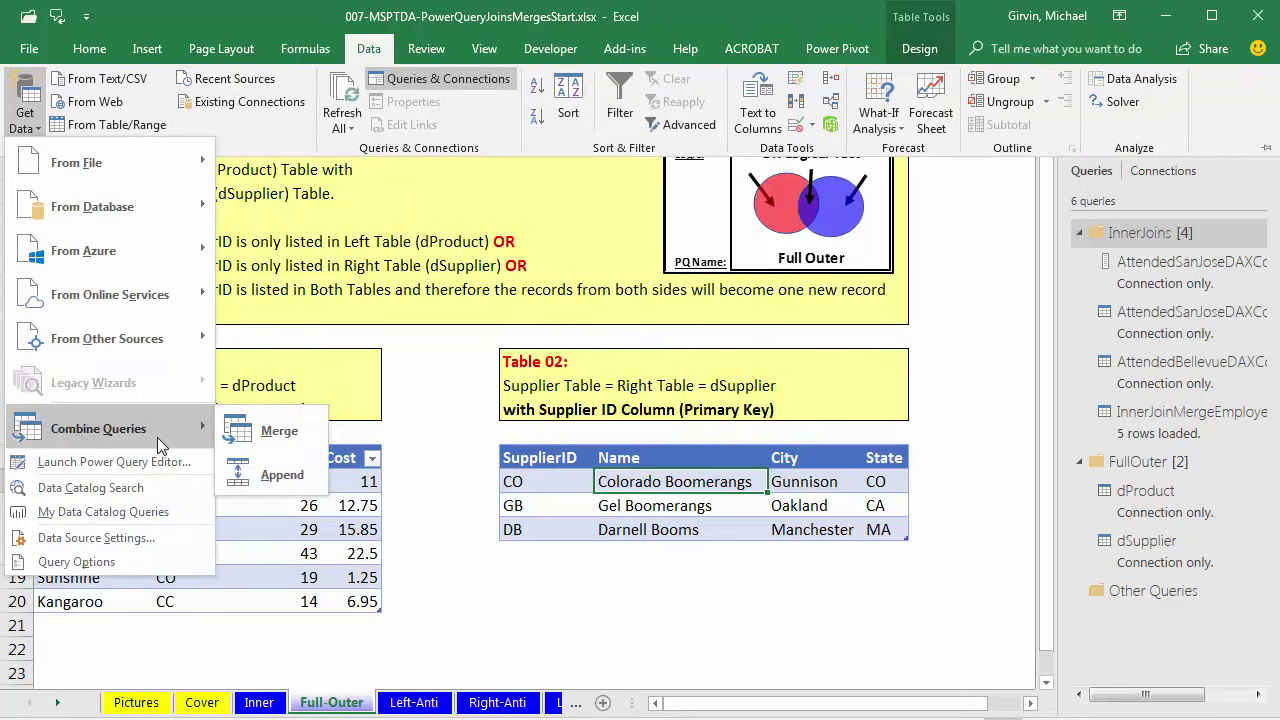
click(279, 437)
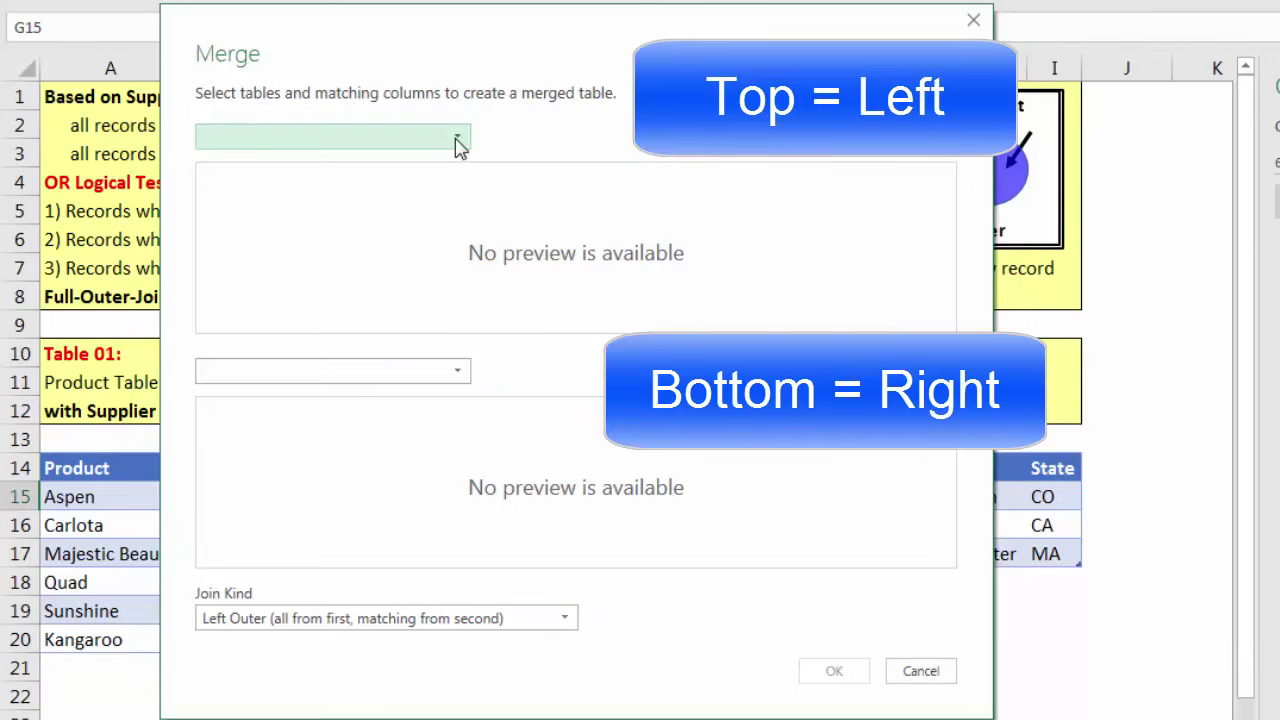
click(457, 143)
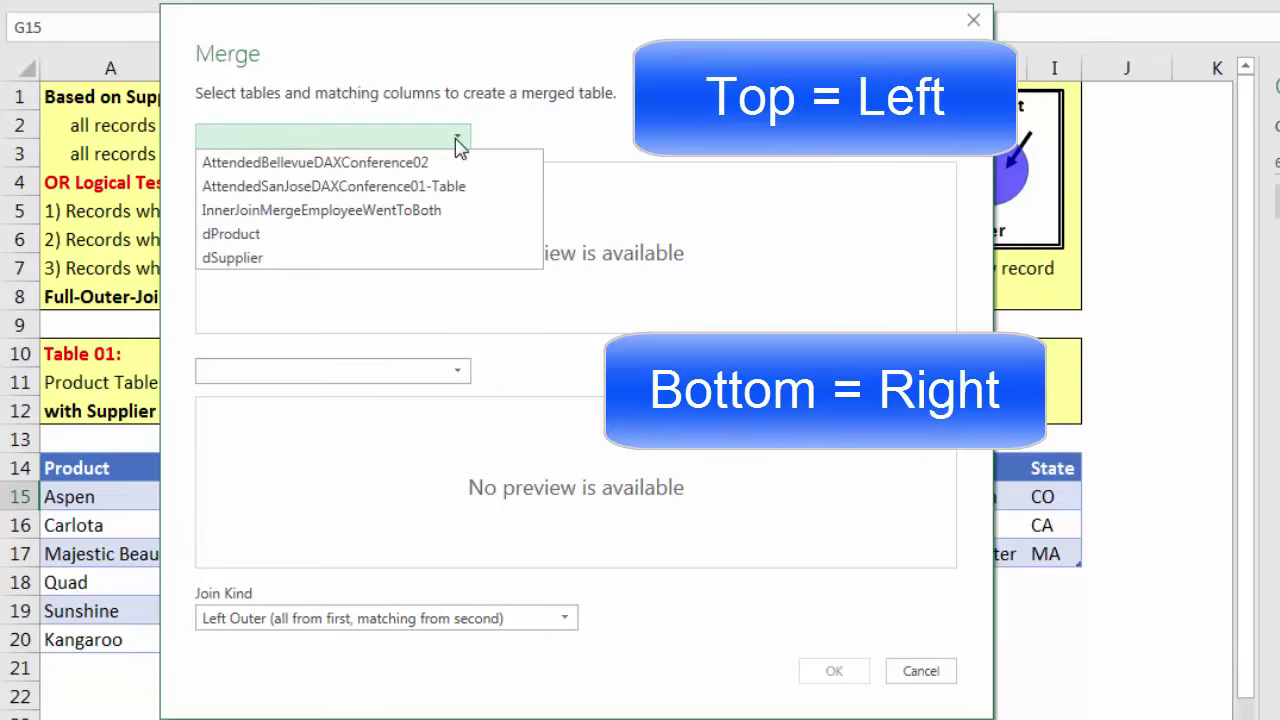
click(374, 237)
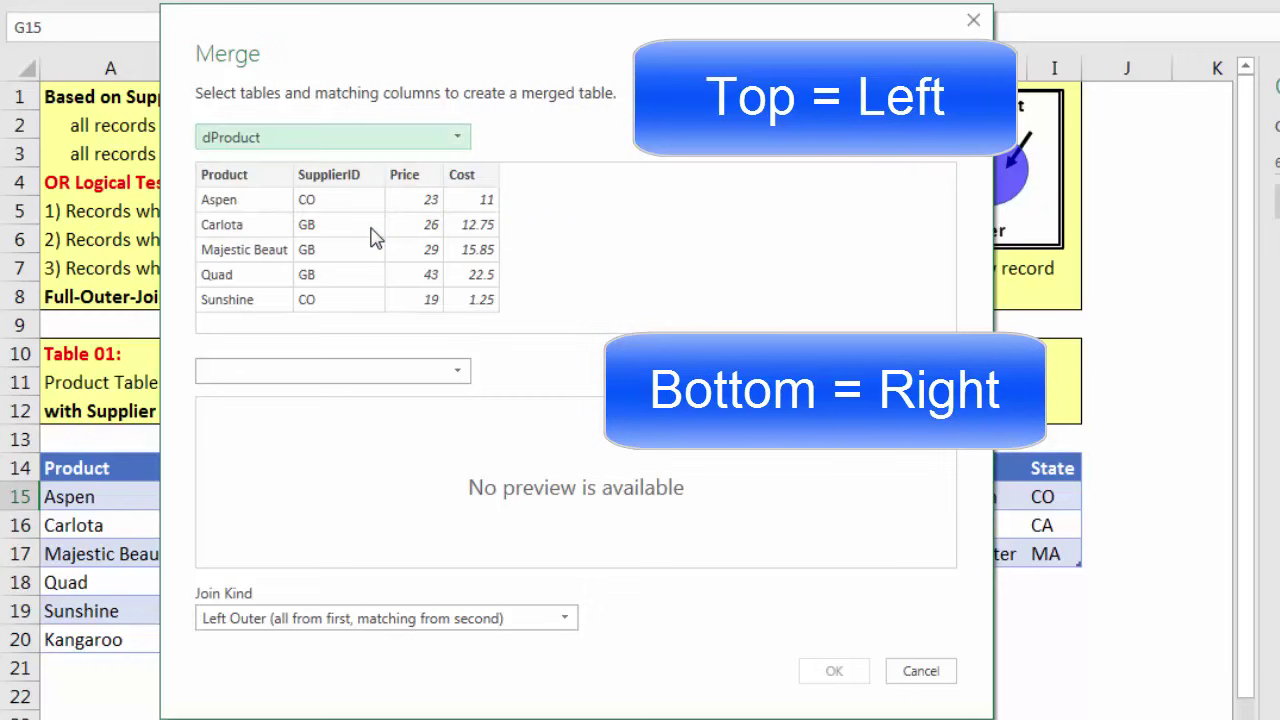
click(365, 177)
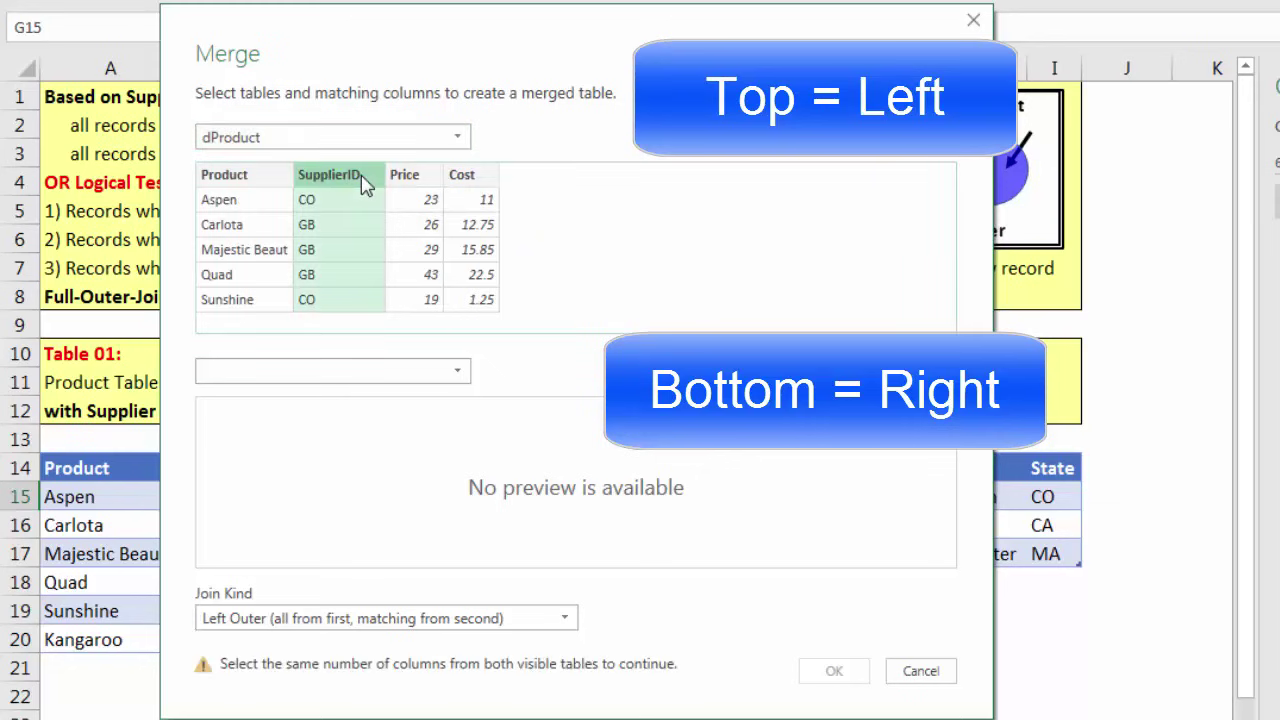
Add dSupplier as the second merge table, match it on SupplierID, and create the merge with a Full Outer join
click(336, 381)
click(291, 491)
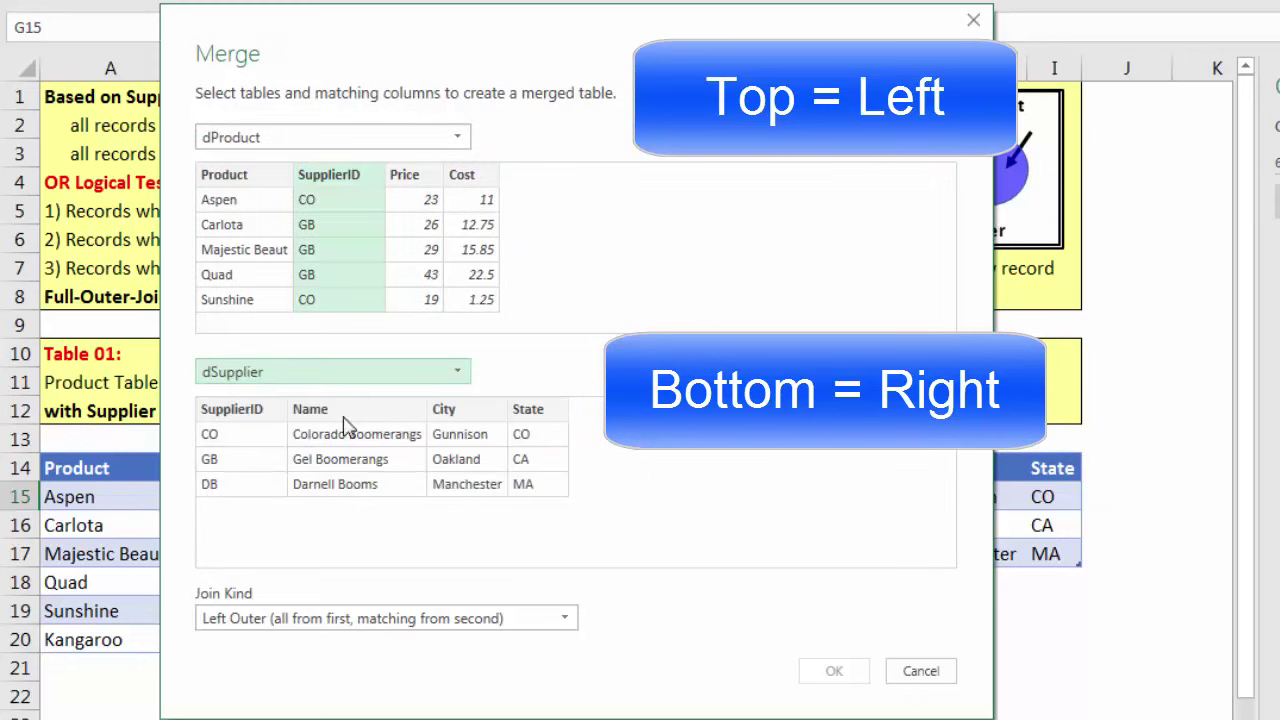
click(251, 415)
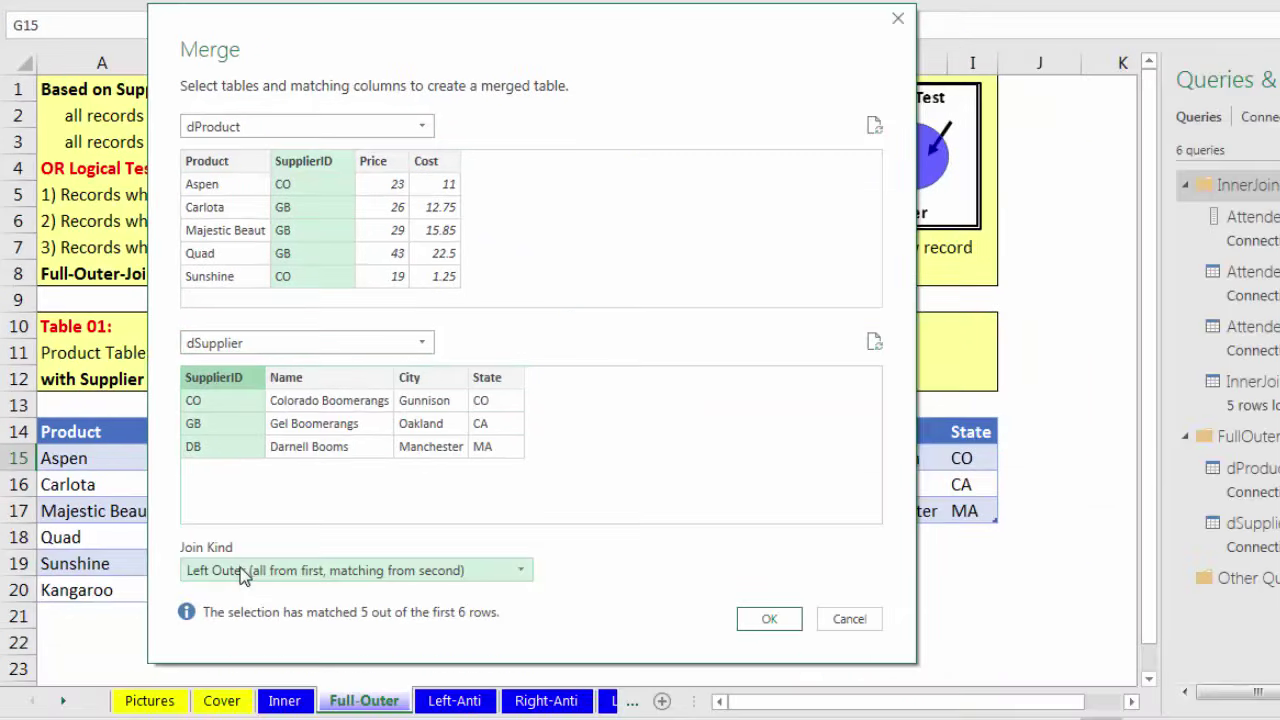
click(243, 572)
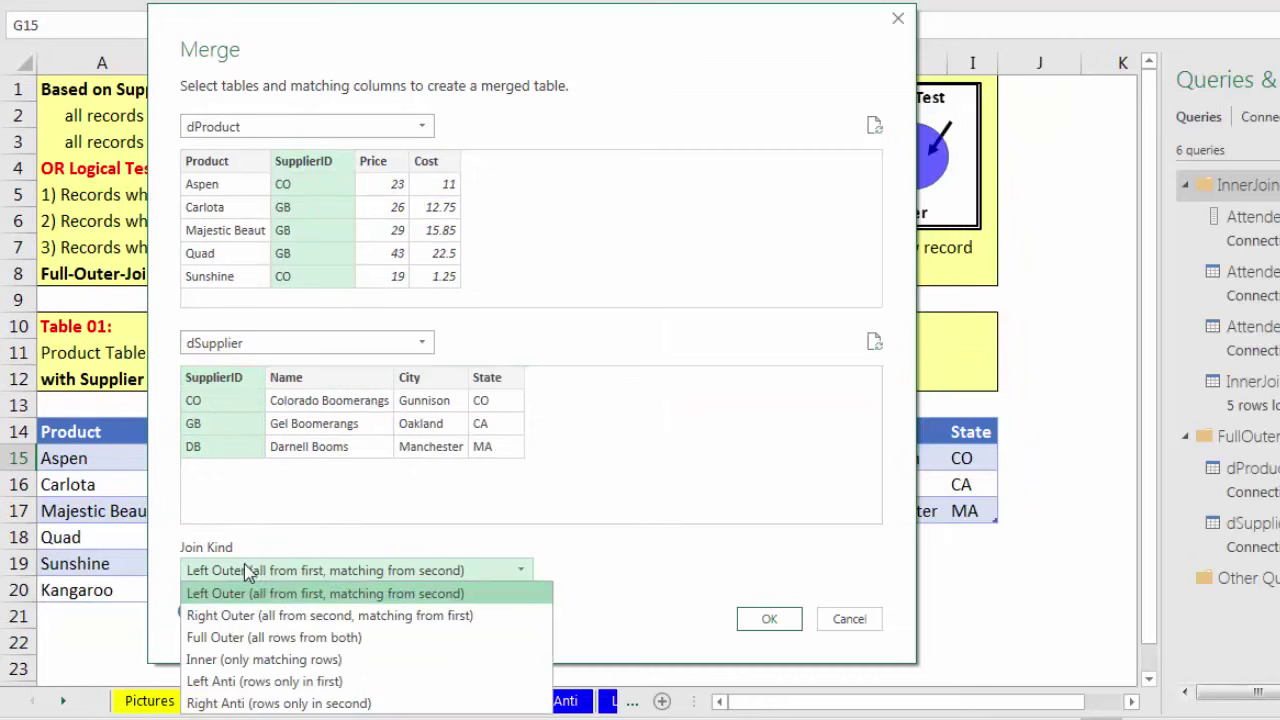
click(260, 640)
click(765, 622)
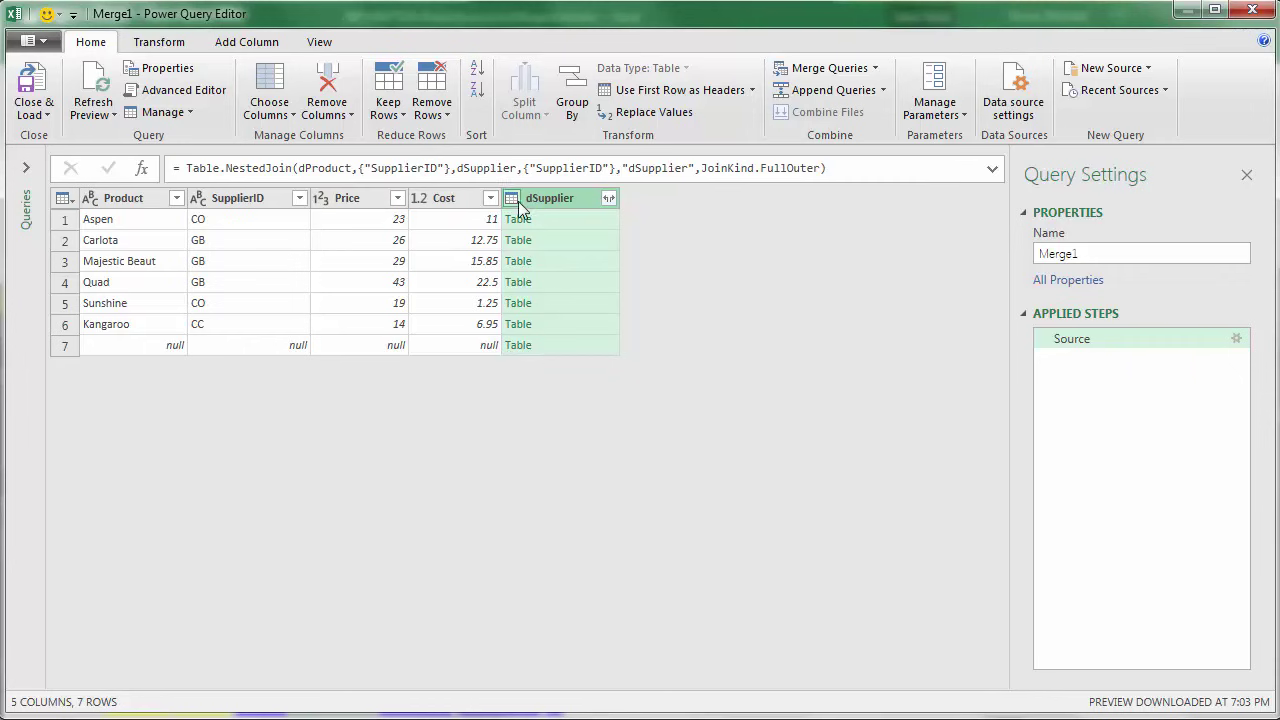
Preview the nested dSupplier tables in rows 7 and 6, and expand all dSupplier columns without the original column name as prefix
click(571, 350)
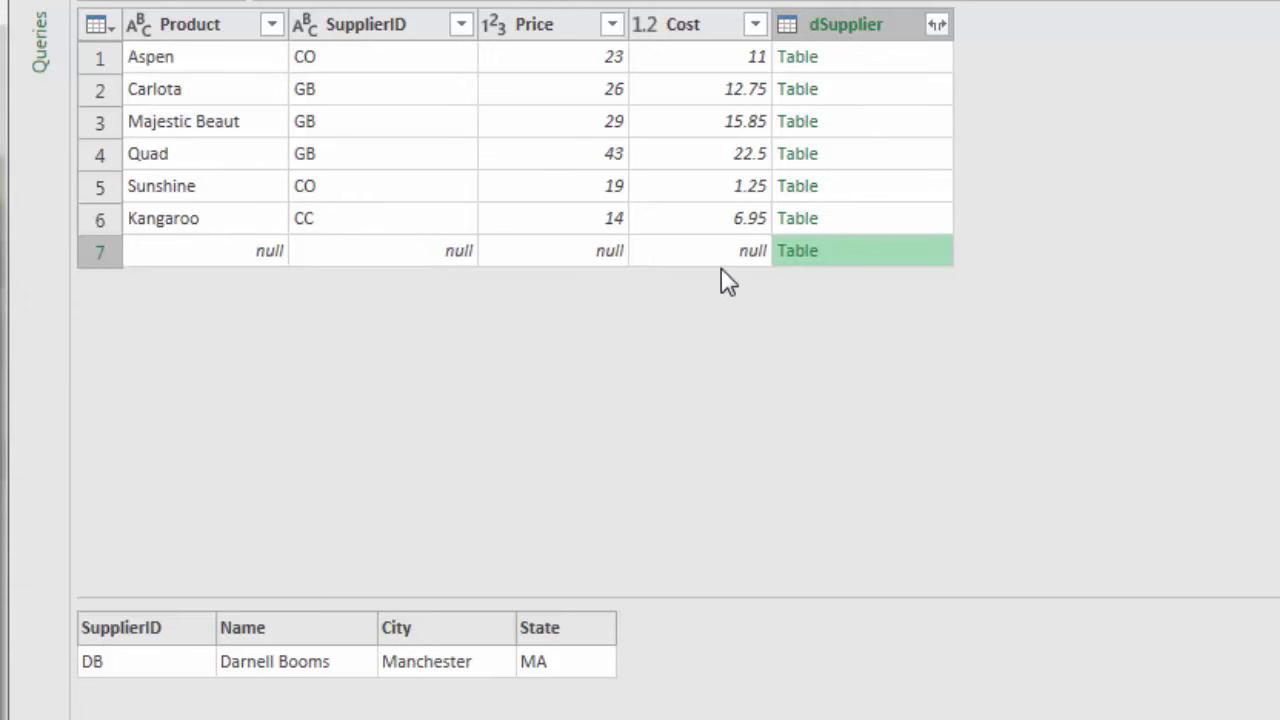
click(864, 218)
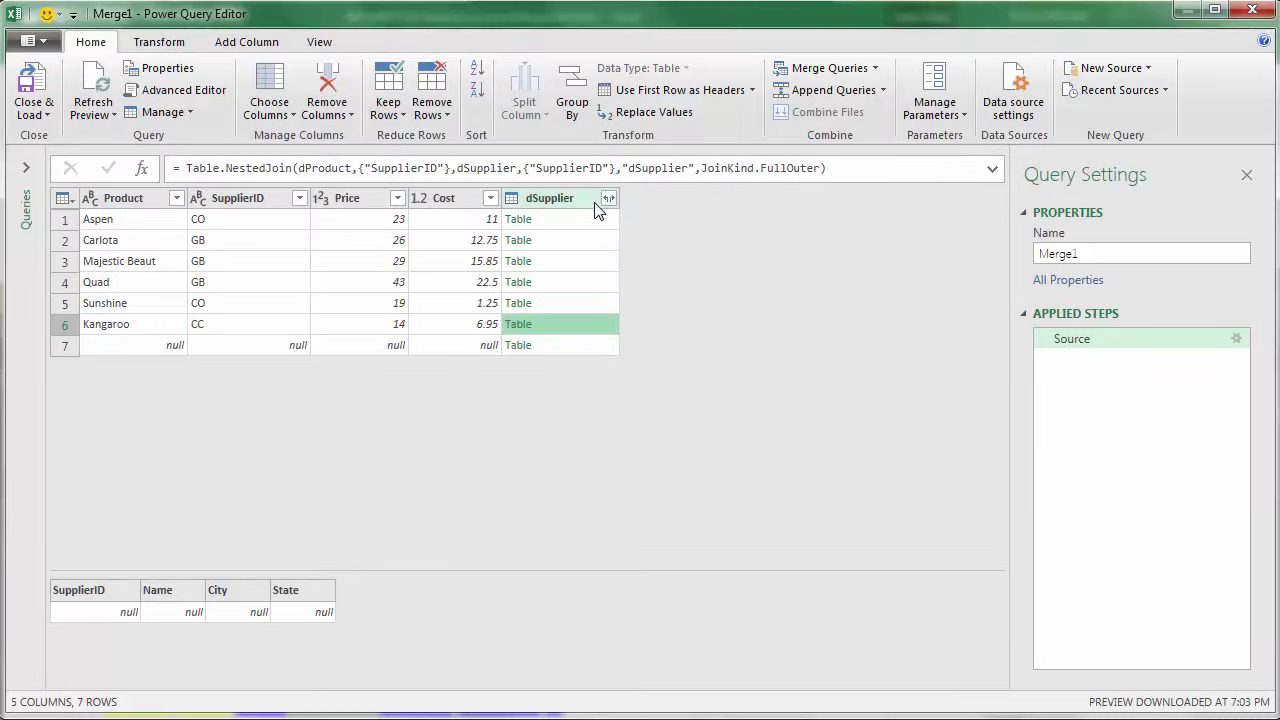
click(608, 199)
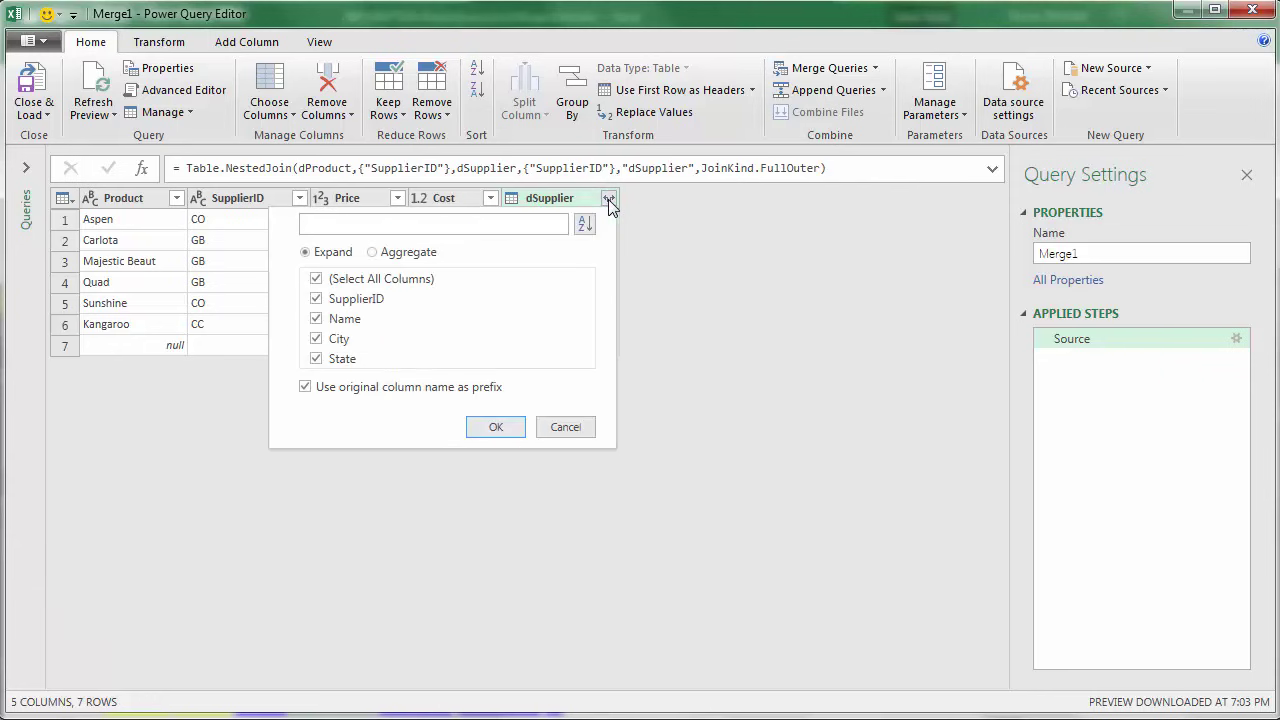
click(305, 388)
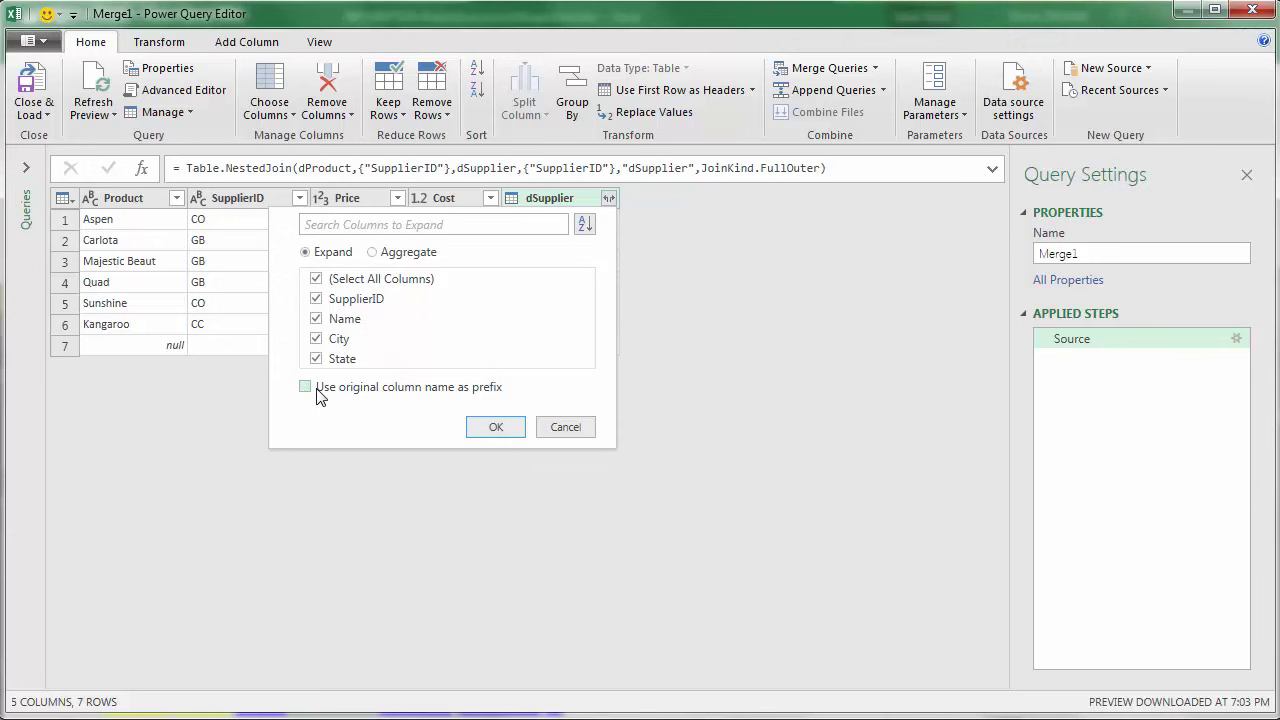
click(496, 427)
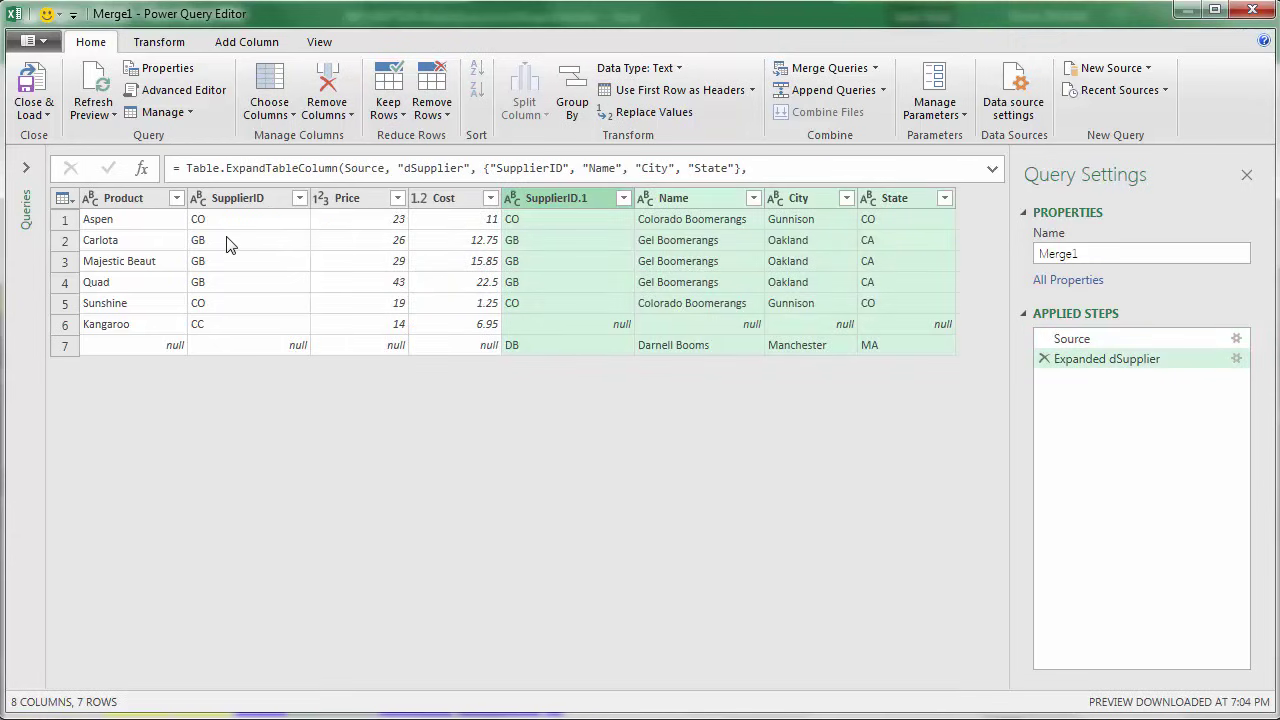
Rename the merge query as FullOuterProductSupplier and load it as a table to cell A22 of the existing Full-Outer worksheet
drag(1098, 253, 1011, 243)
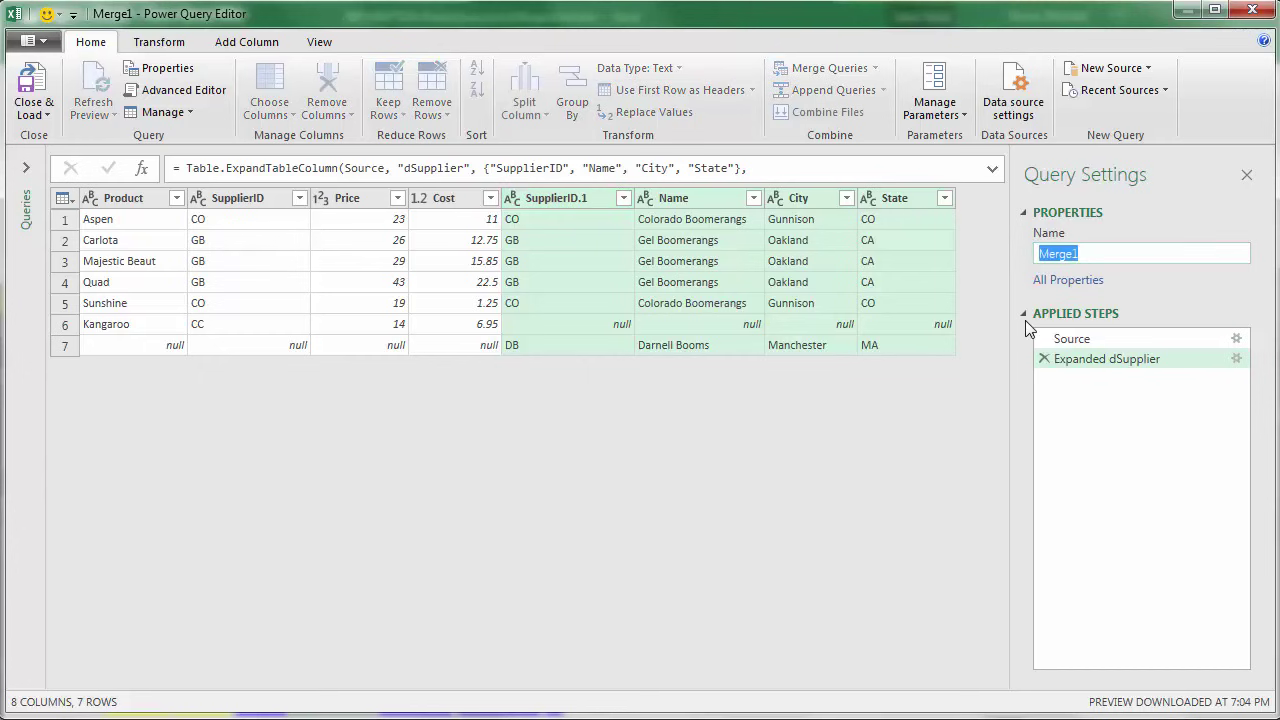
text(FullOuterProductSupplier)
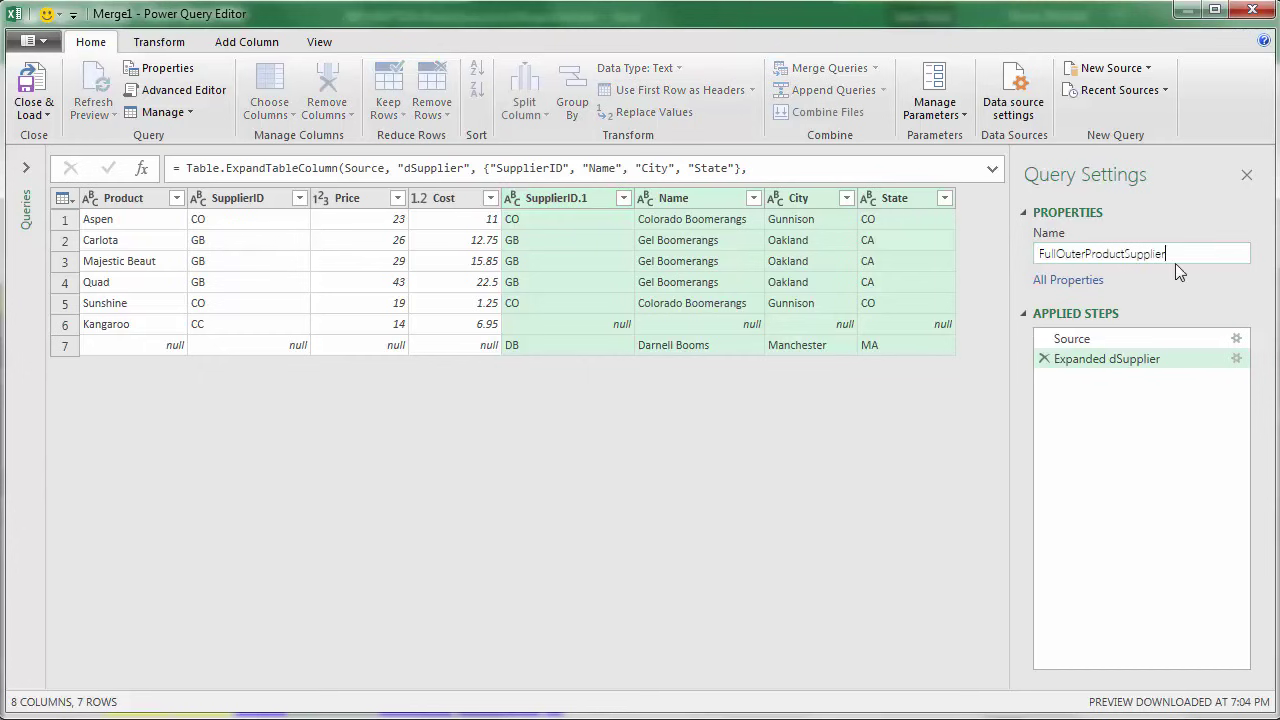
click(44, 114)
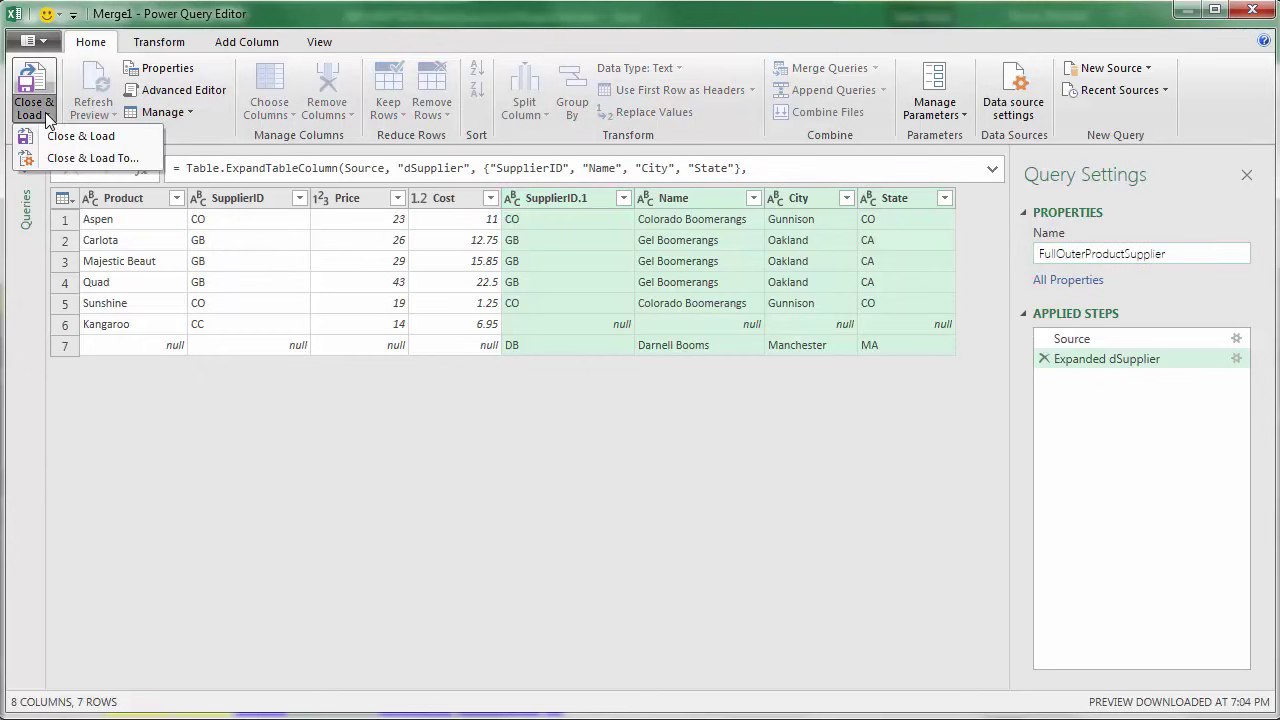
click(72, 160)
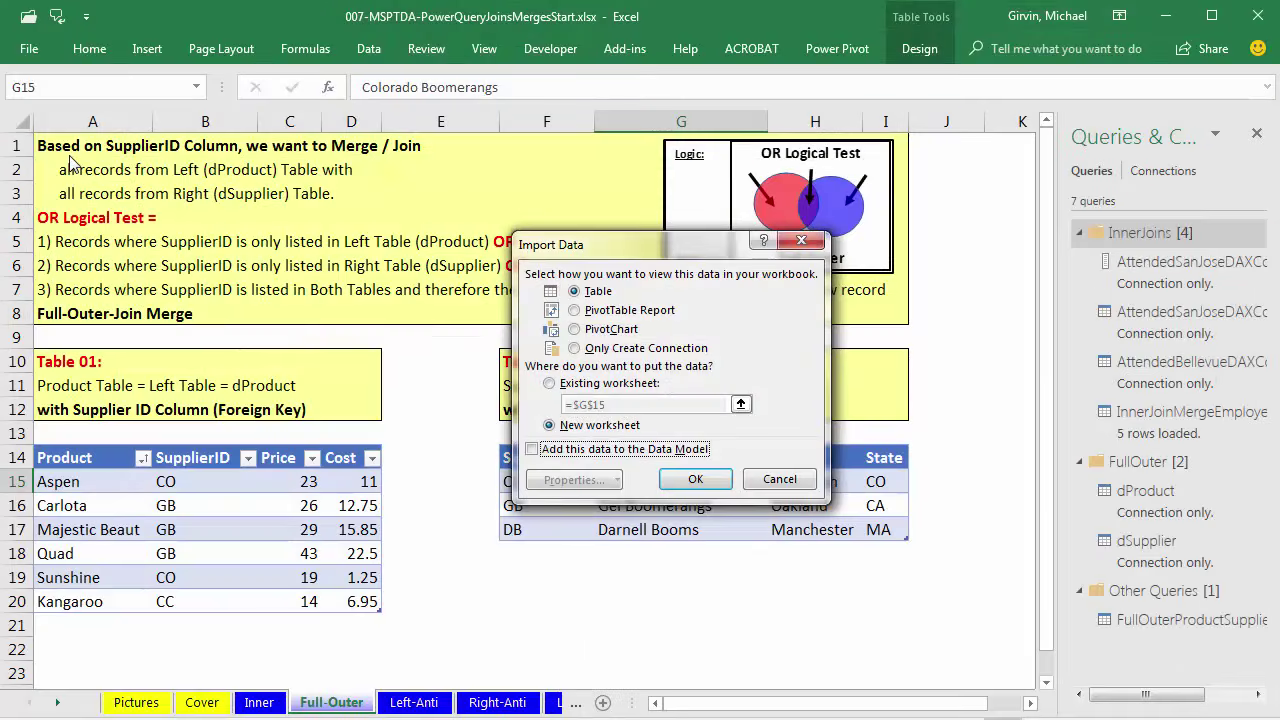
click(549, 384)
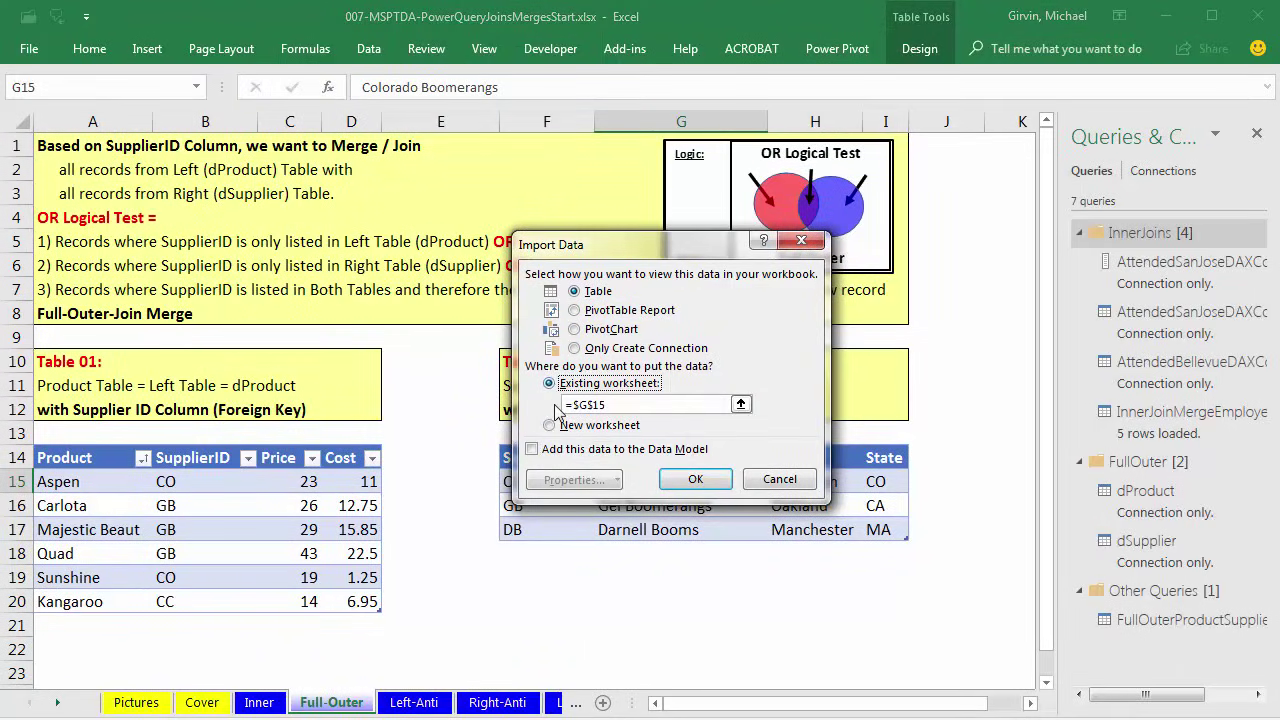
click(54, 650)
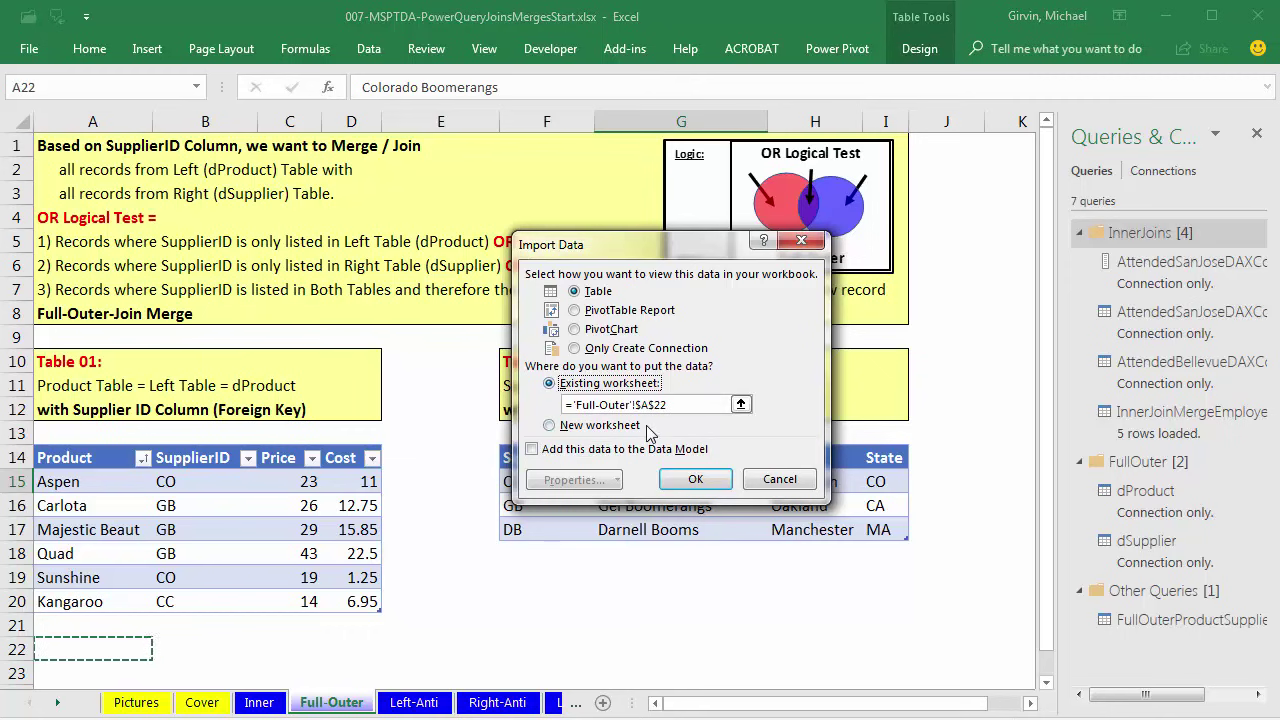
click(700, 482)
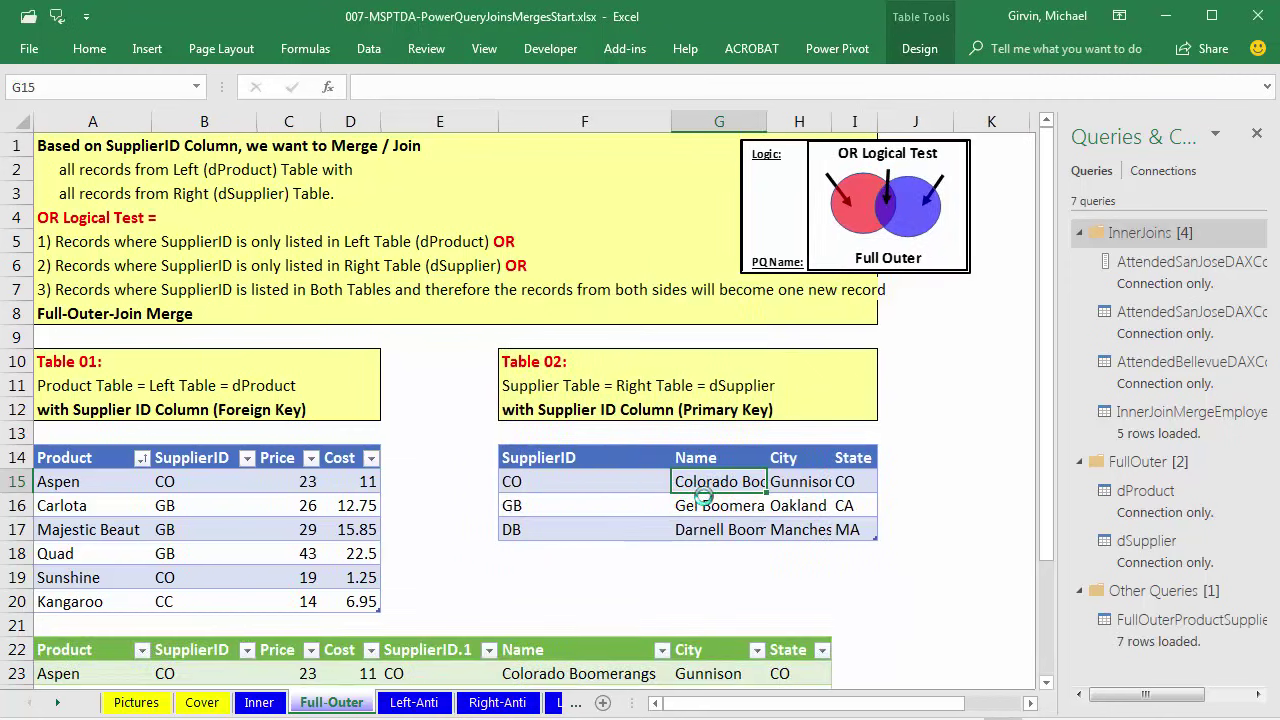
scroll(707, 394, down, 3)
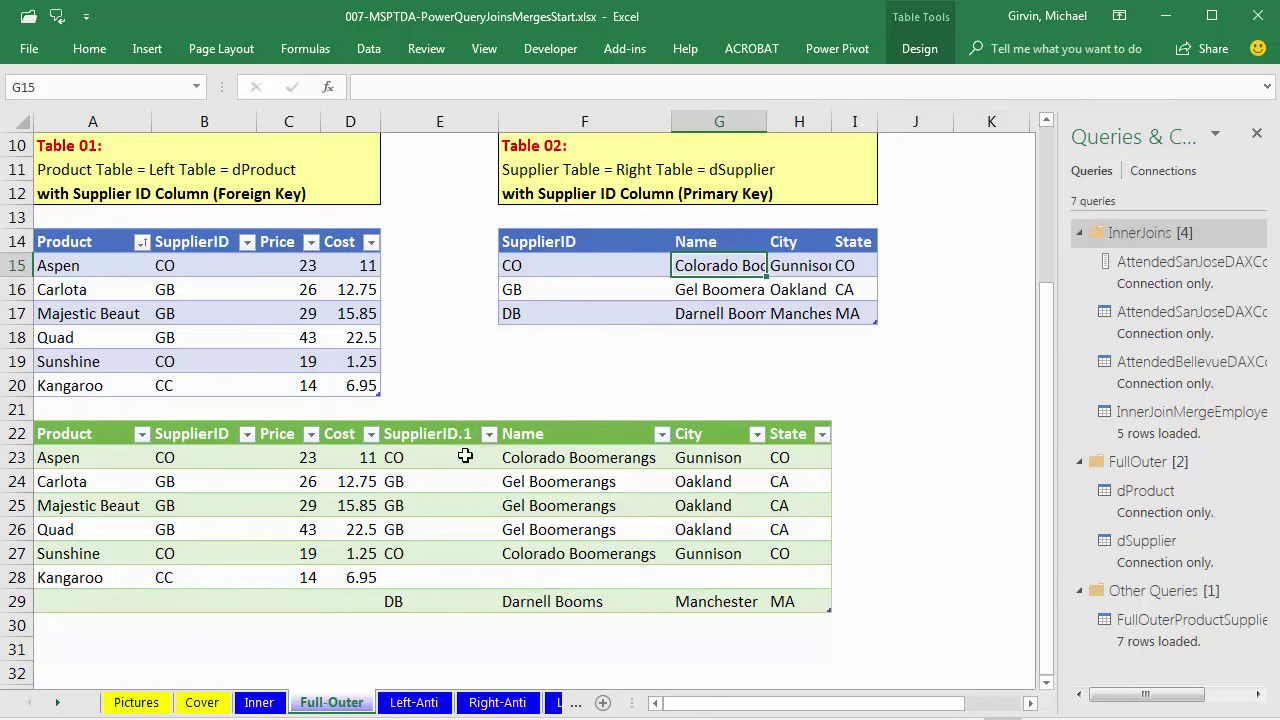
Edit the FullOuterProductSupplier query and rename its SupplierID.1 column as SupplierID-S and its SupplierID column as SupplierID-P
double_click(1158, 630)
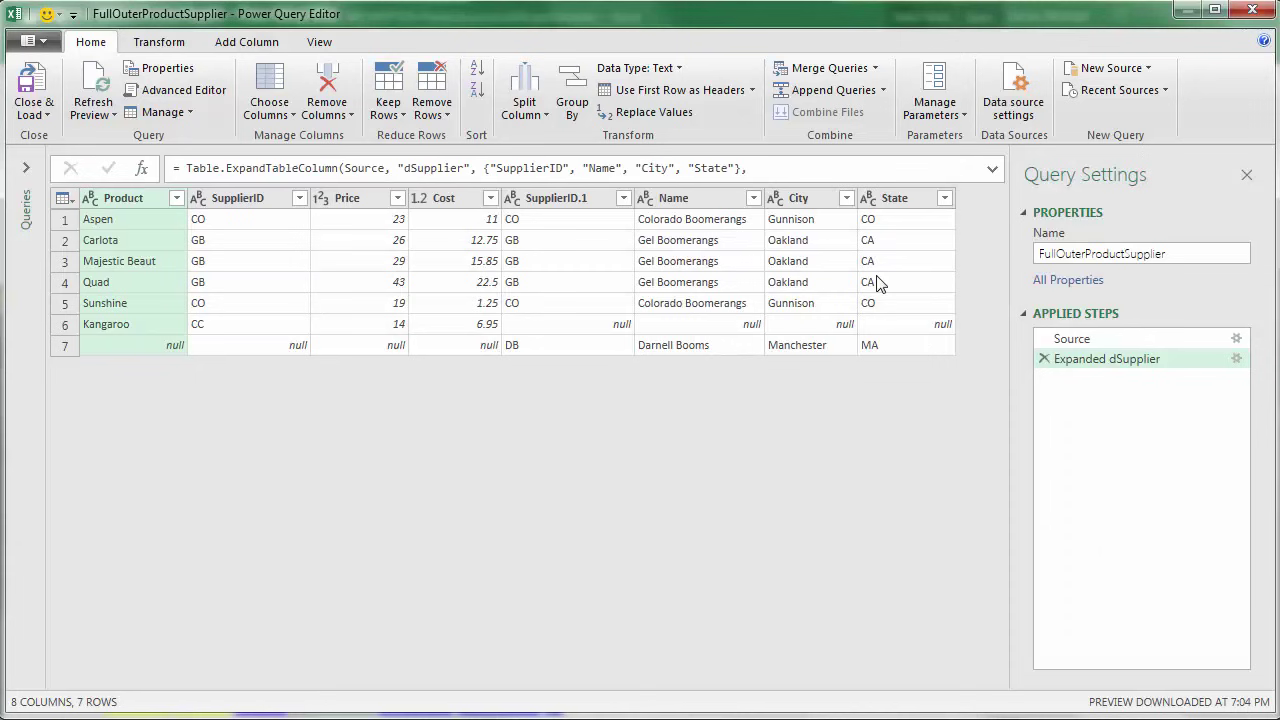
double_click(575, 202)
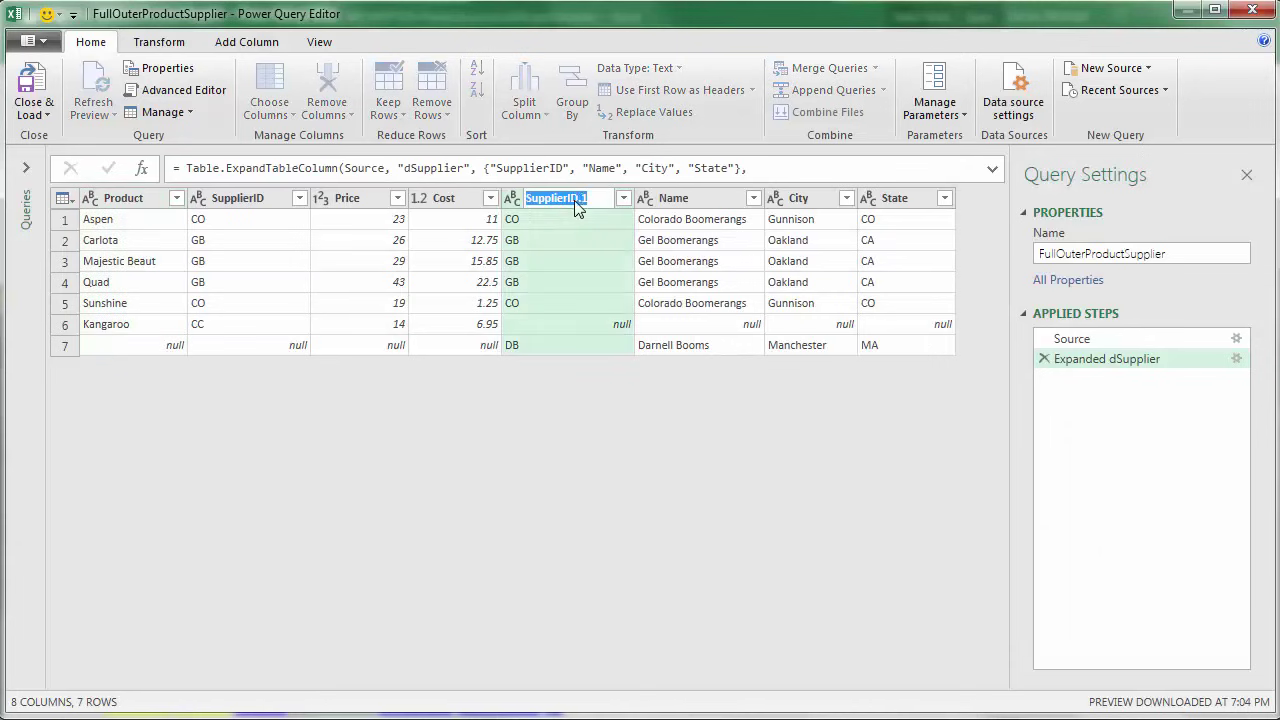
text(SupplierID-S)
key(Return)
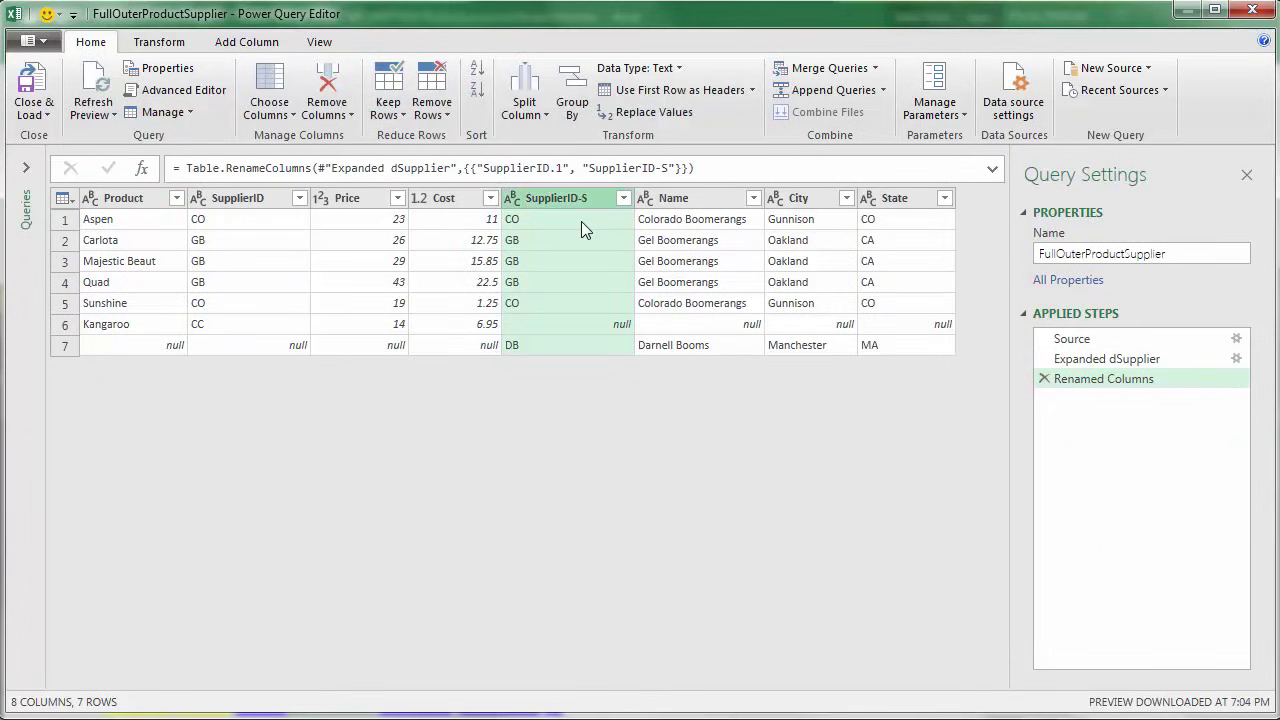
click(278, 201)
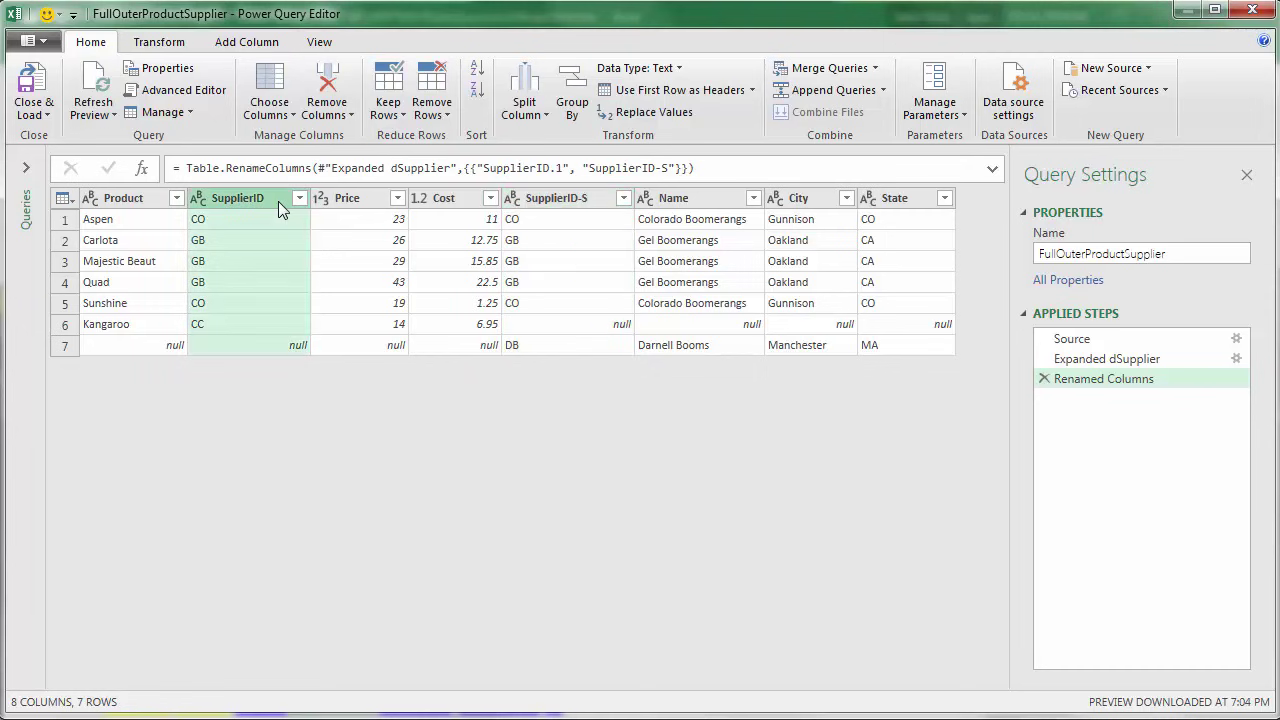
double_click(278, 201)
click(279, 203)
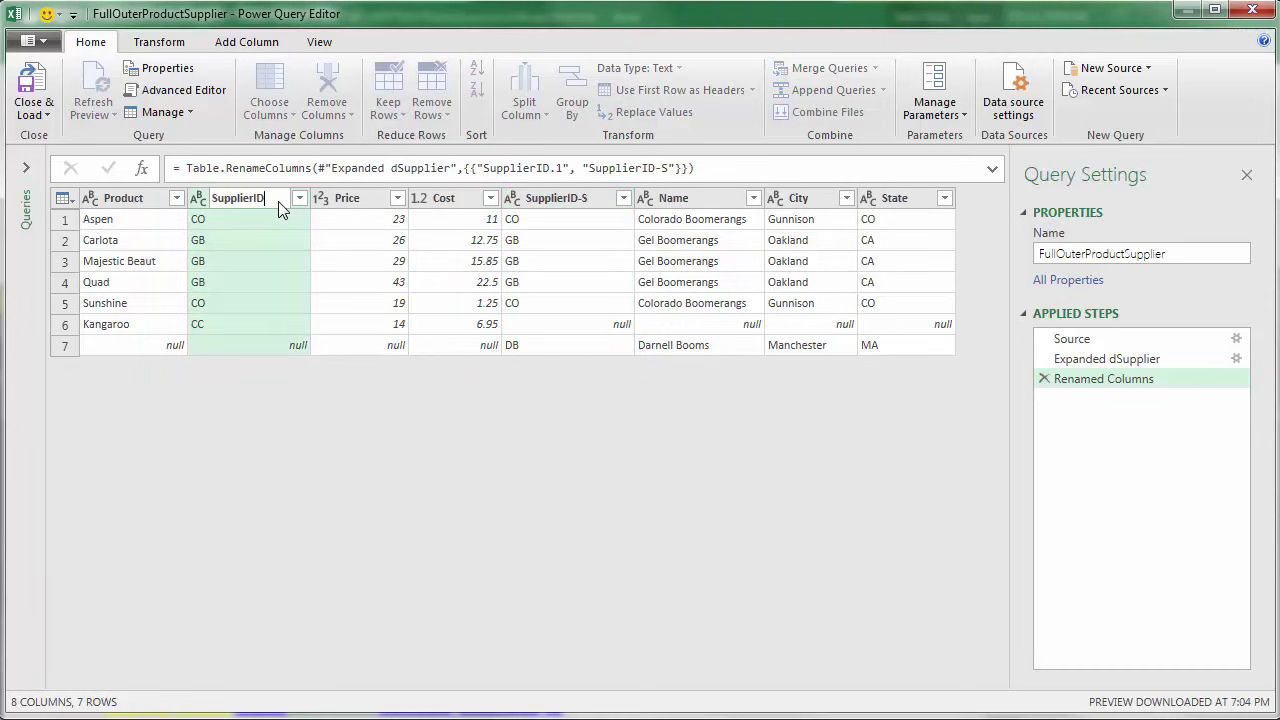
text(-P)
key(Return)
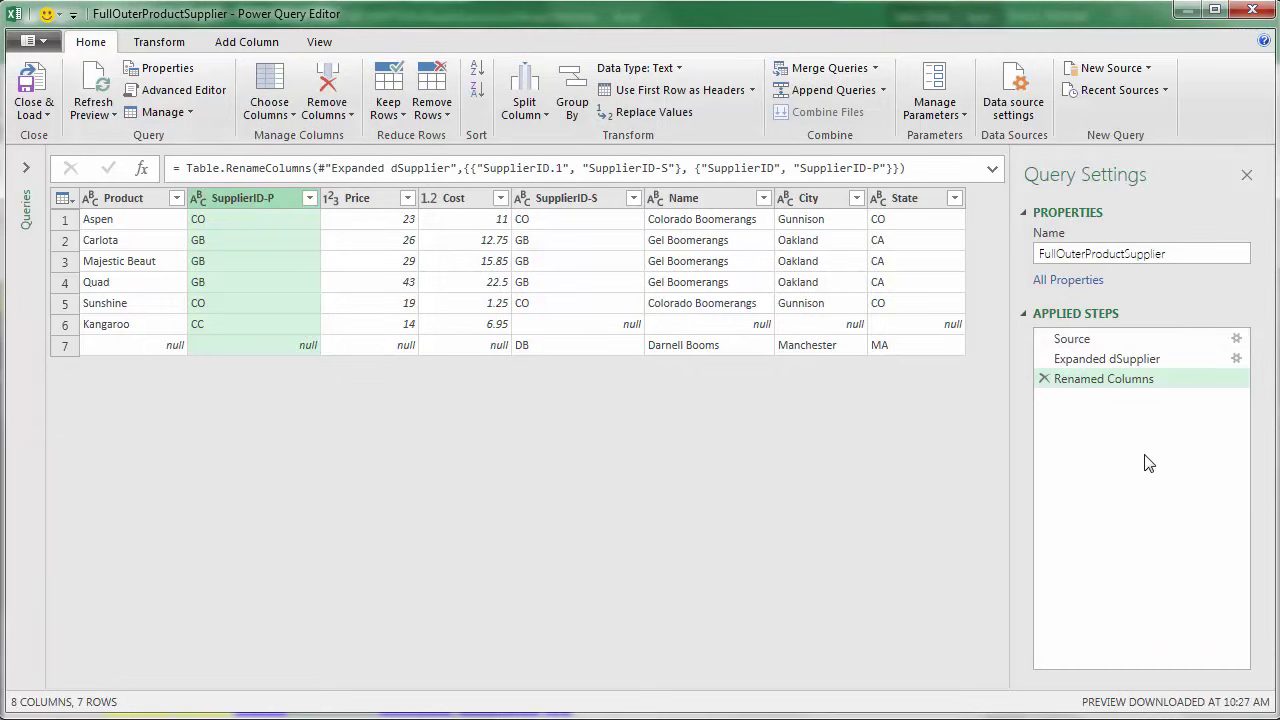
Examine the full join formula of the Source step, and close and load the edited query
click(1079, 341)
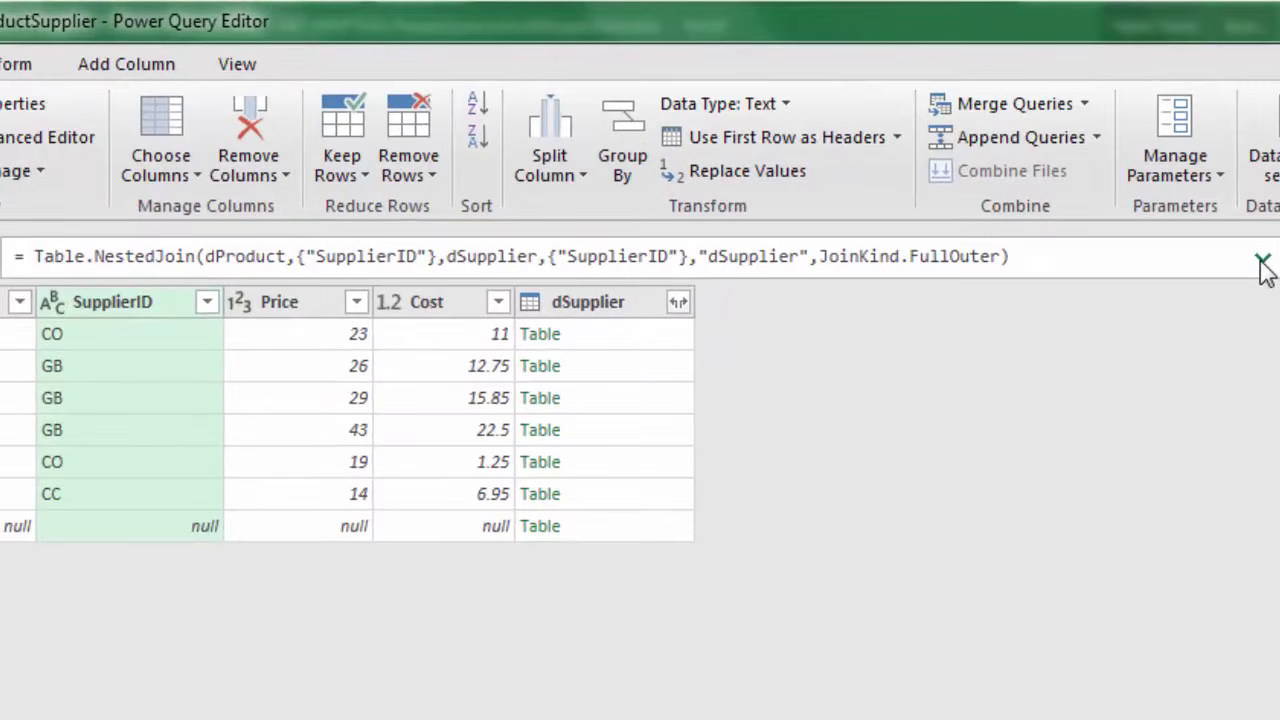
click(1262, 262)
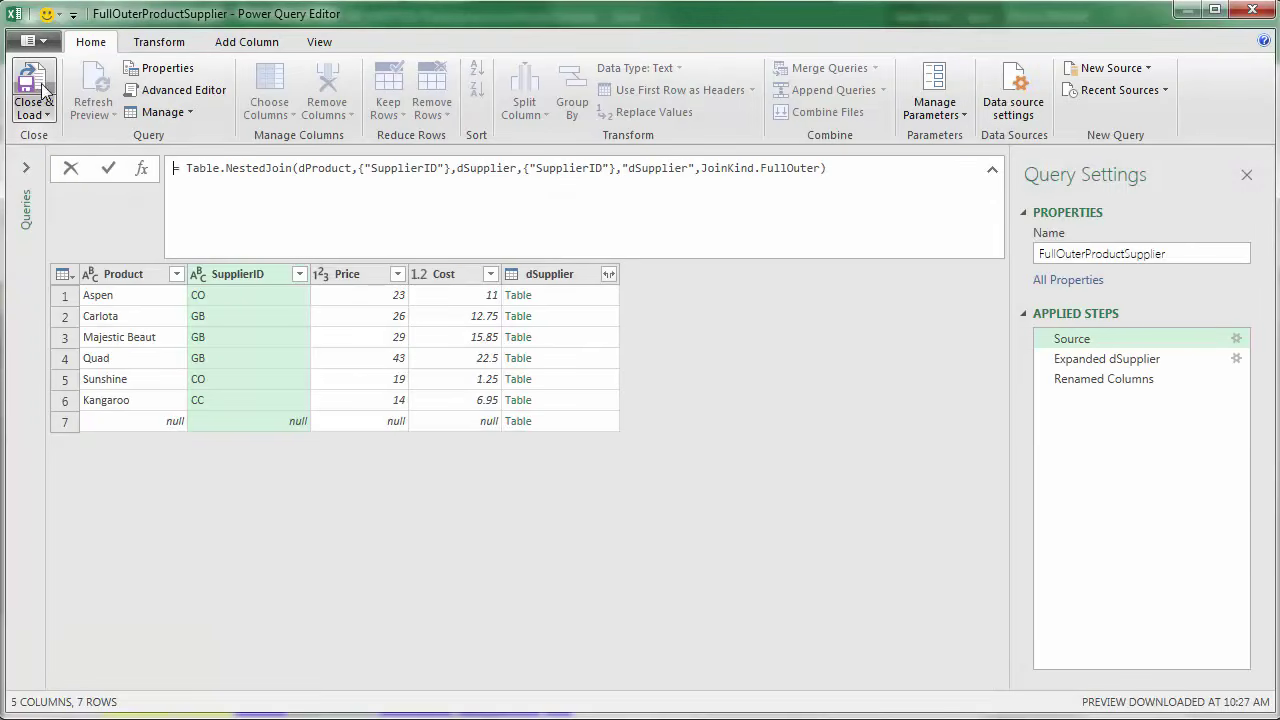
click(33, 82)
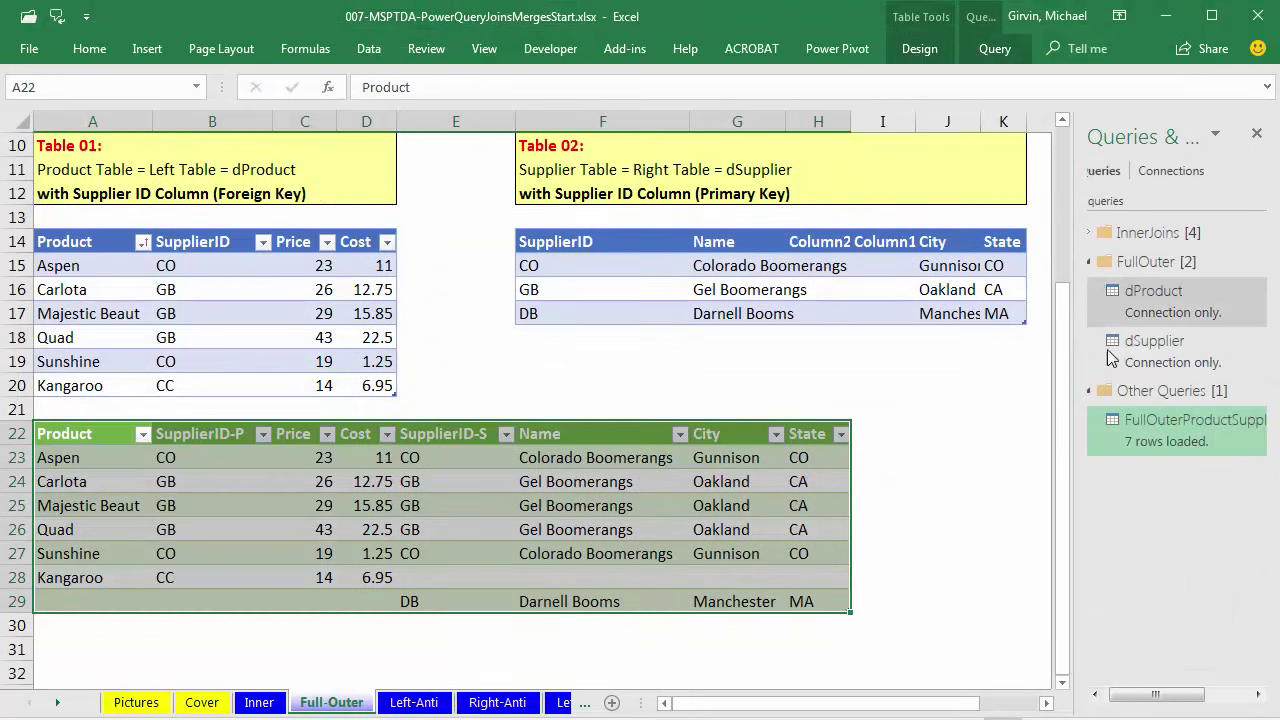
Move the FullOuterProductSupplier query into the FullOuter group and collapse that group
right_click(1121, 430)
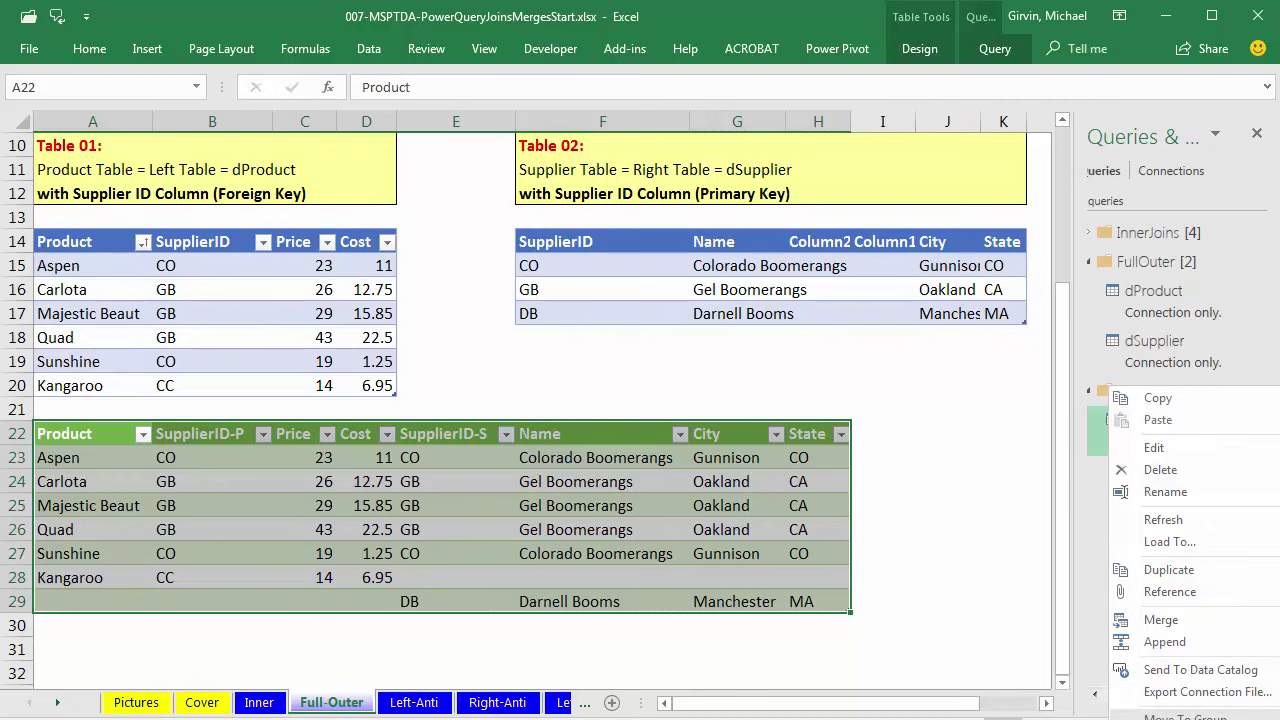
click(1185, 716)
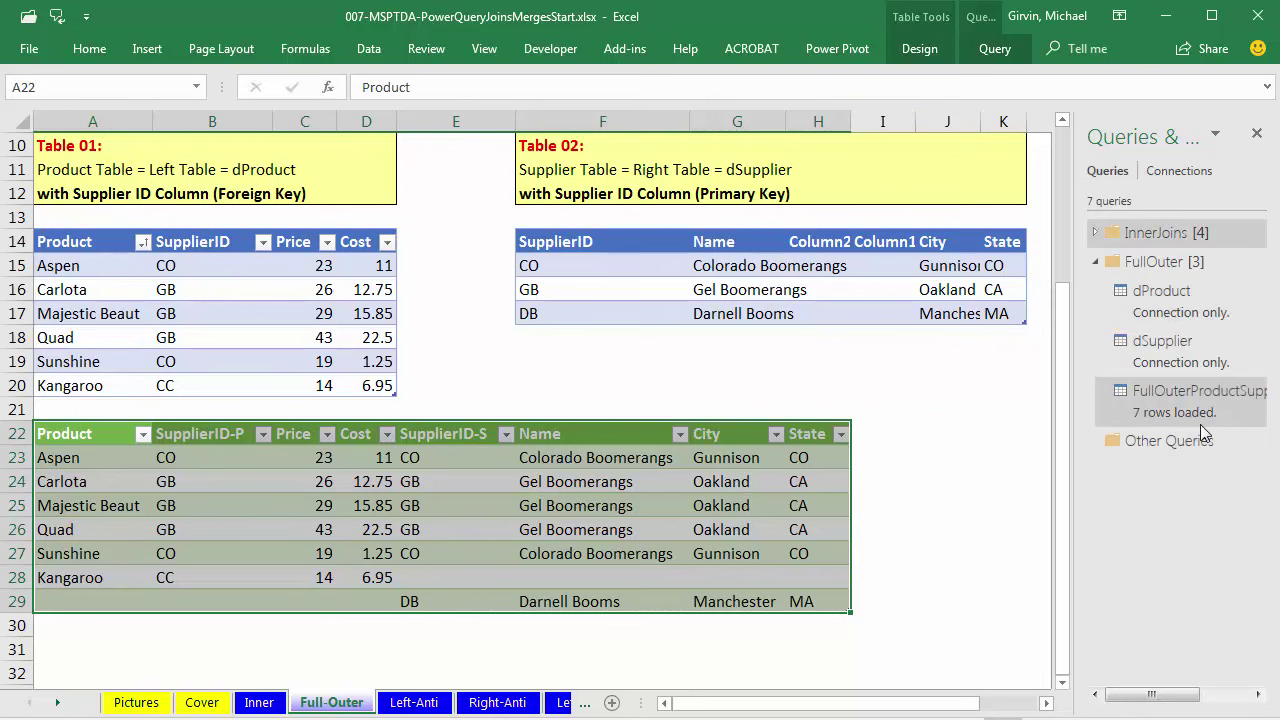
click(1097, 262)
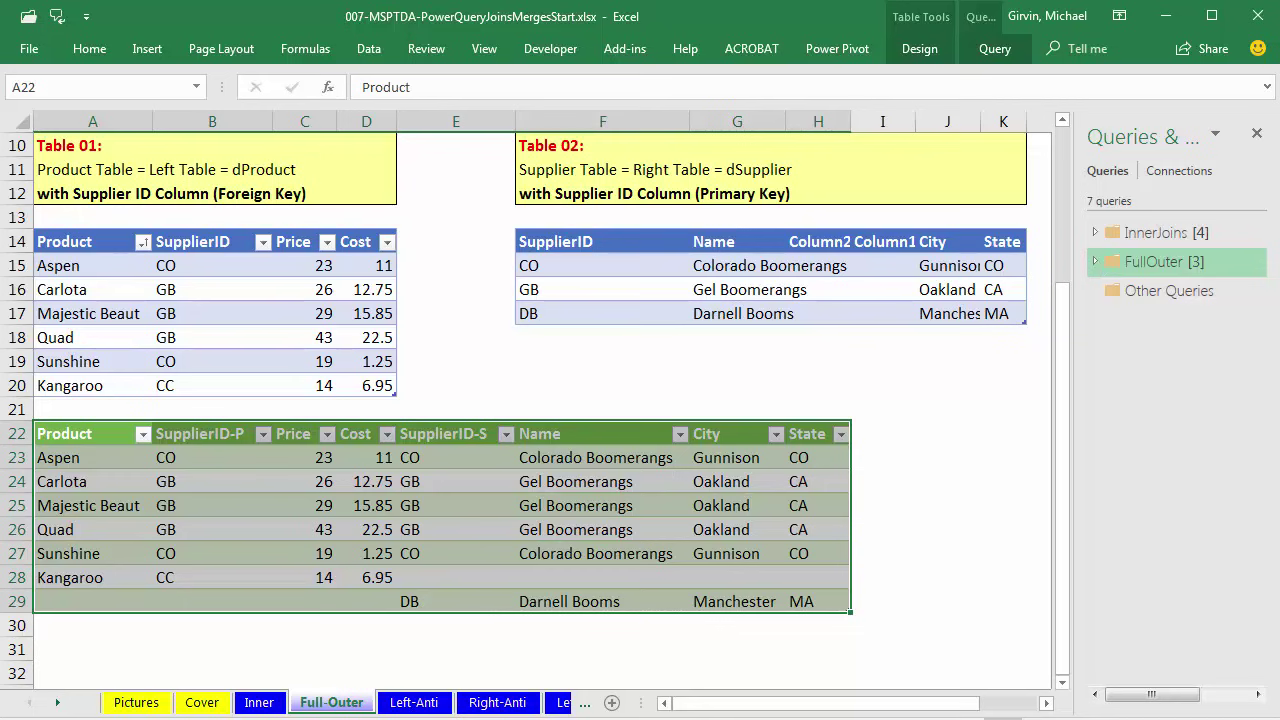
Switch to the Left-Anti worksheet and select cell A6 in the EmployeeNameSanJose table
click(413, 702)
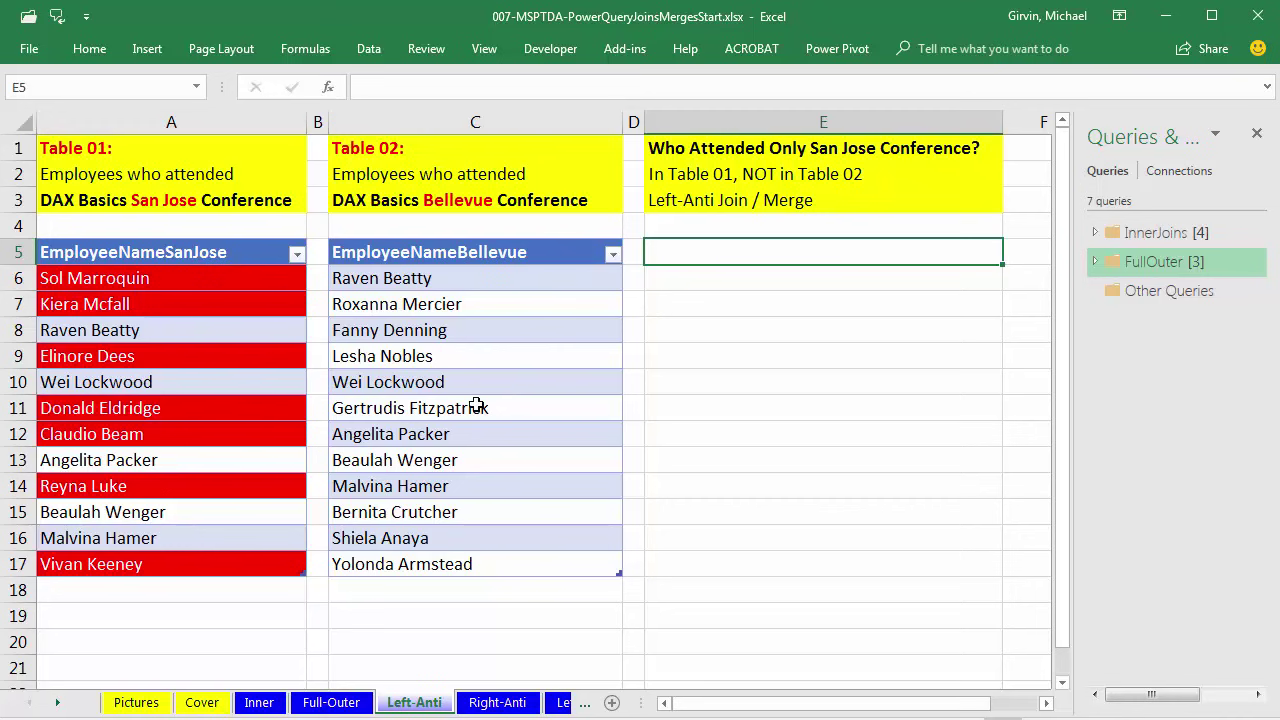
click(161, 286)
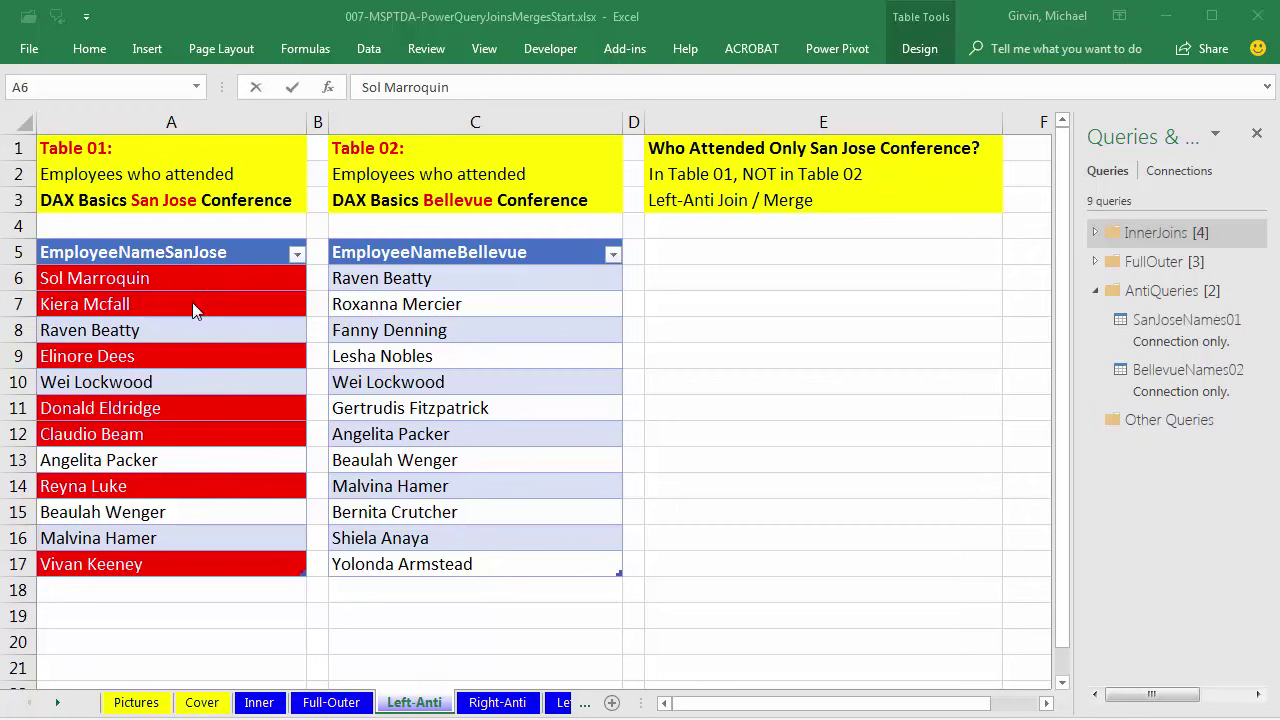
click(368, 48)
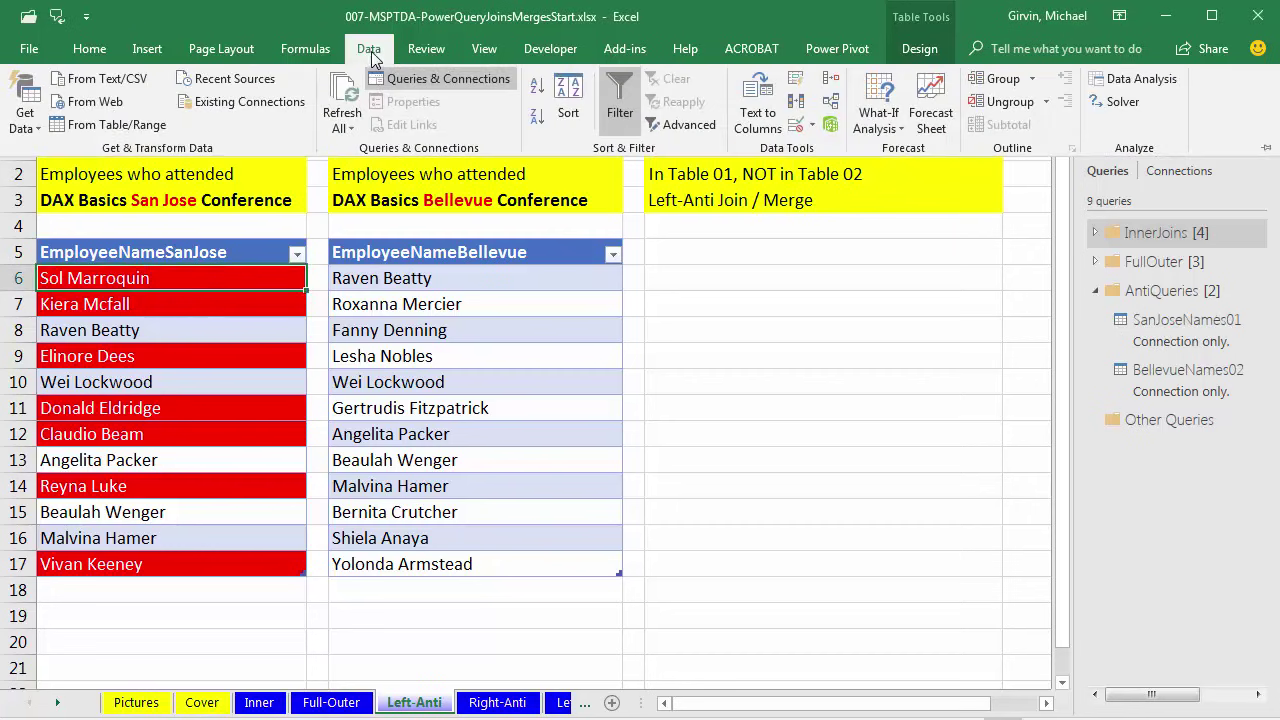
click(25, 110)
mouse_move(70, 430)
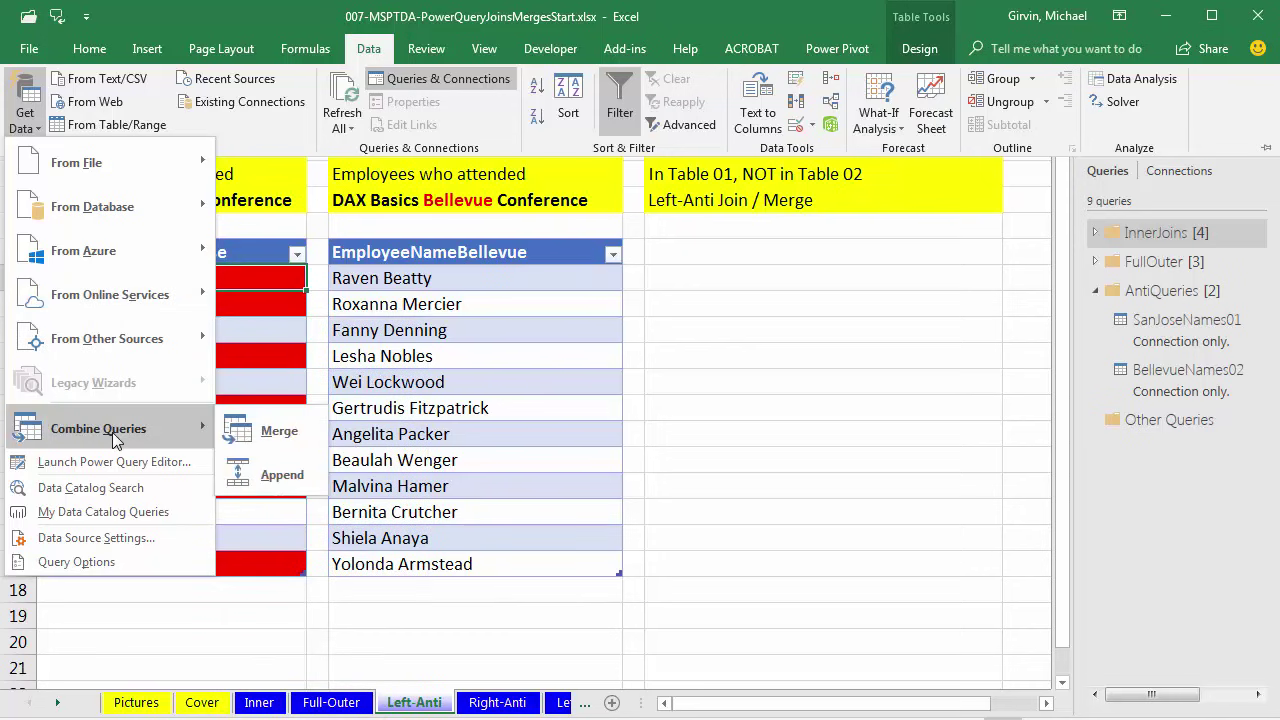
click(270, 432)
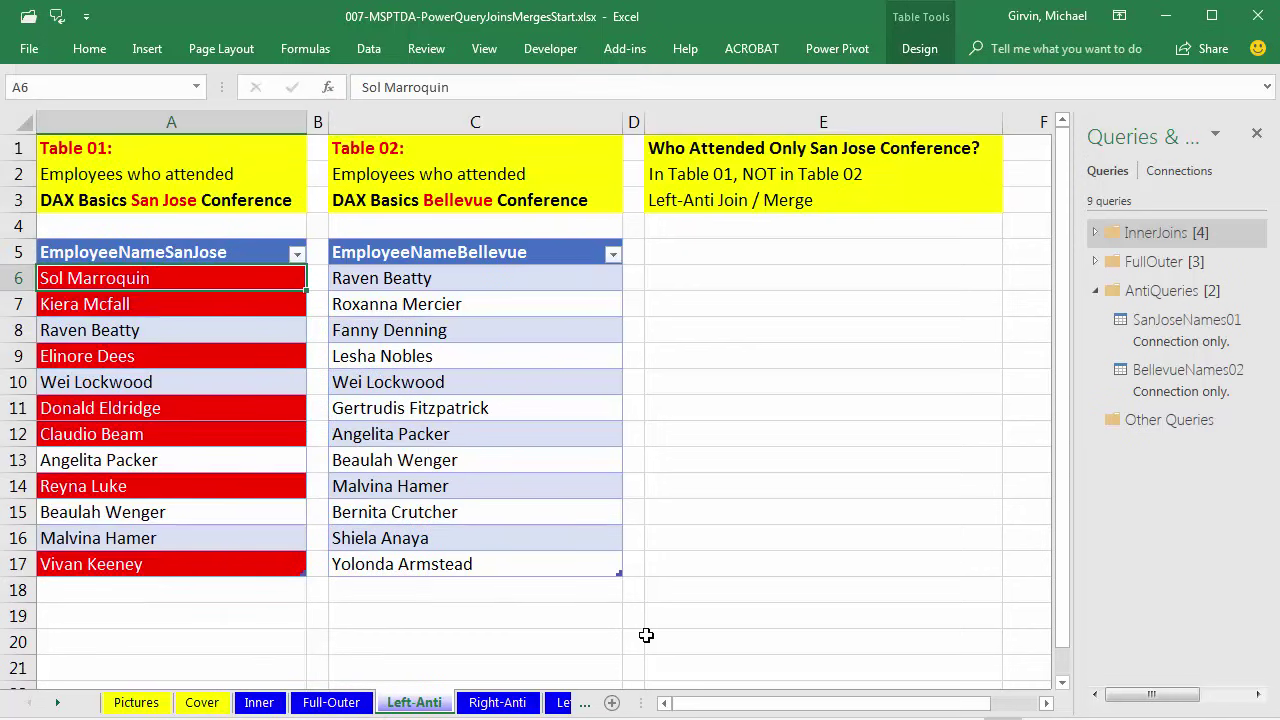
Start a merge of queries with SanJoseNames01 as the first table and BellevueNames02 as the second
key(alt)
key(a)
key(p)
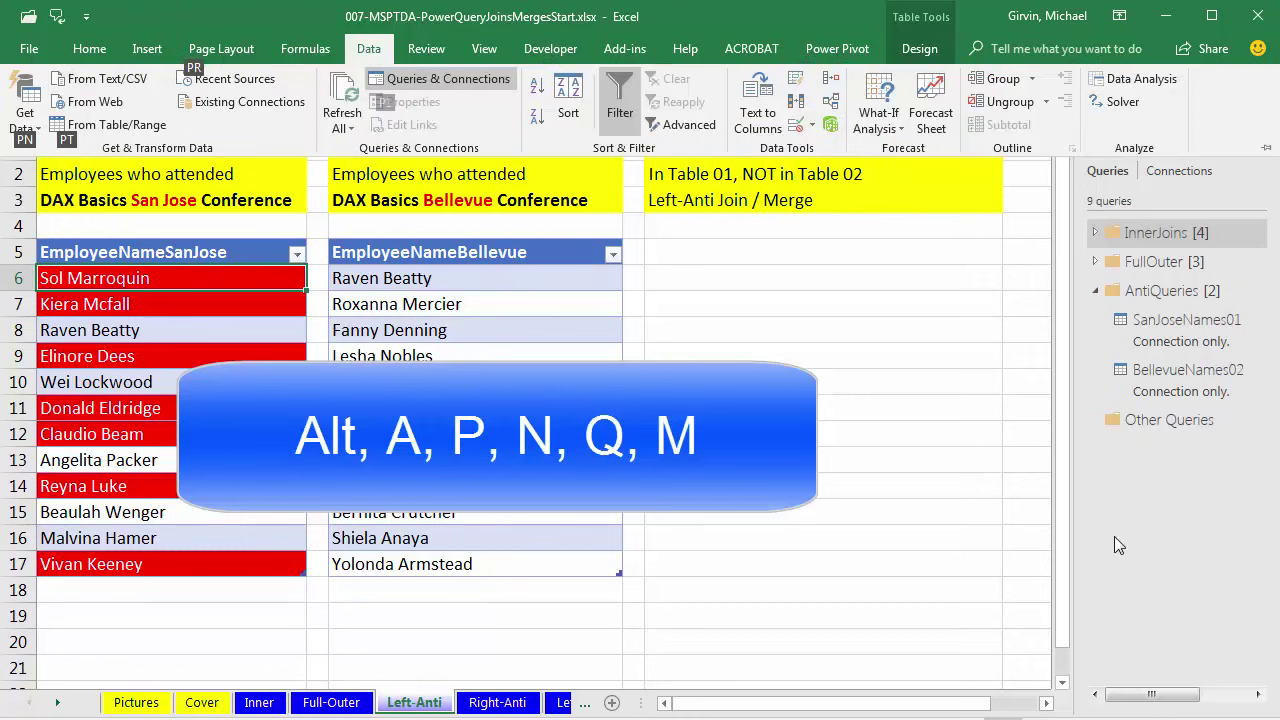
key(n)
key(q)
key(m)
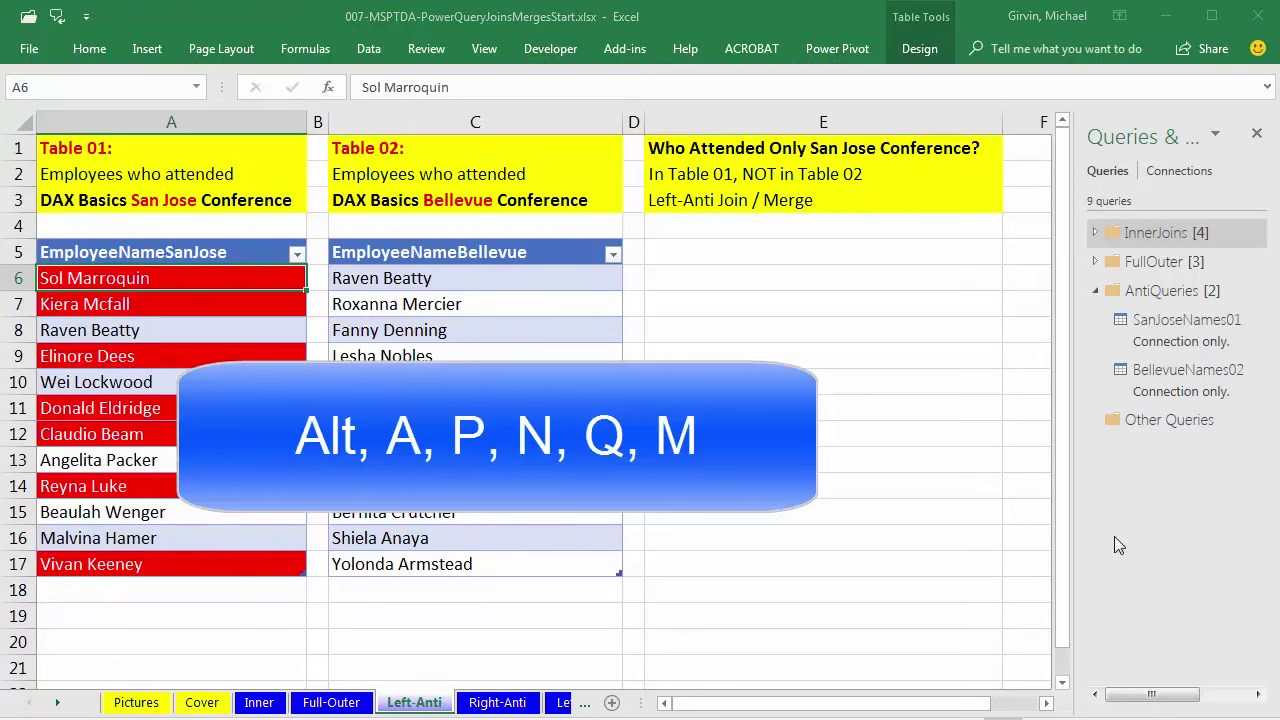
click(440, 187)
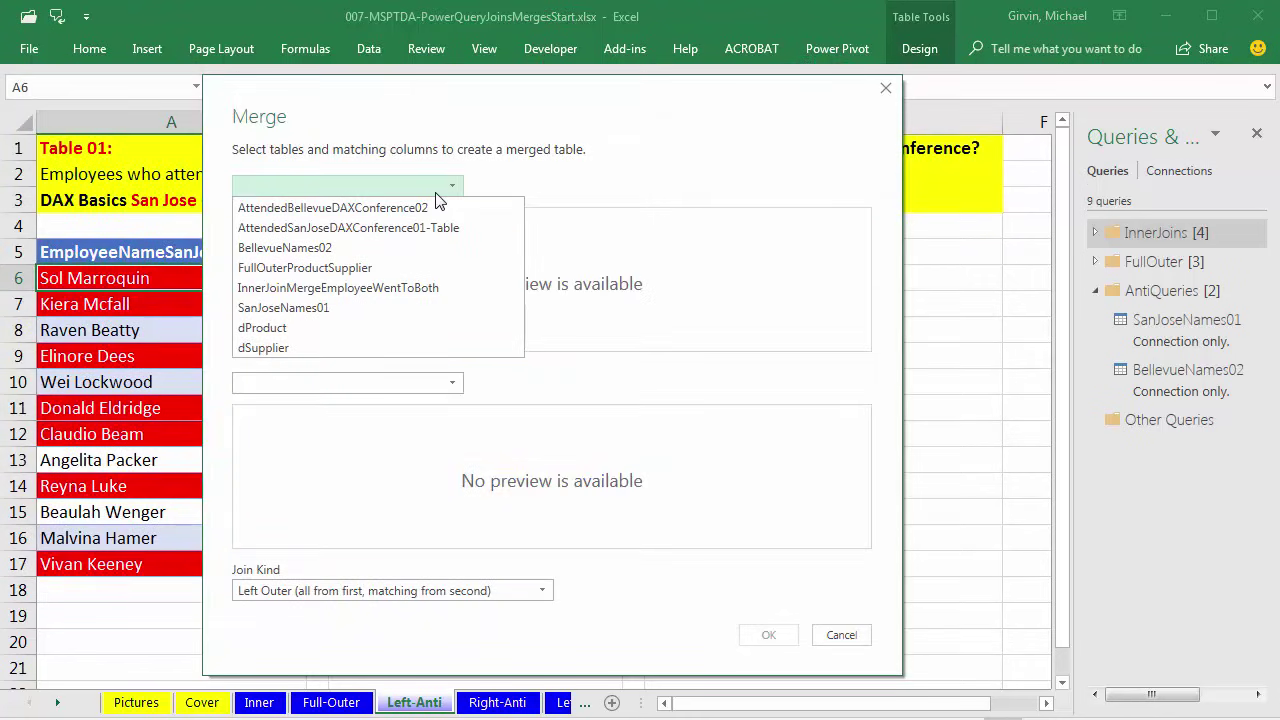
click(350, 308)
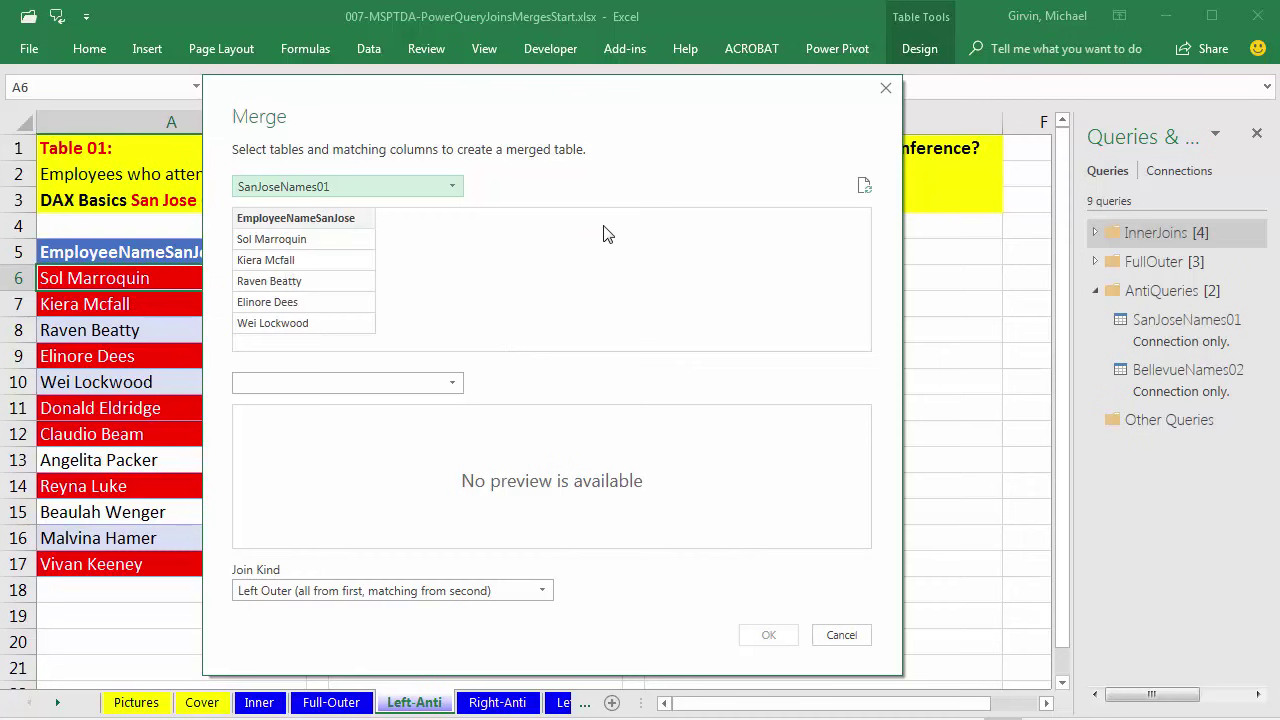
click(390, 385)
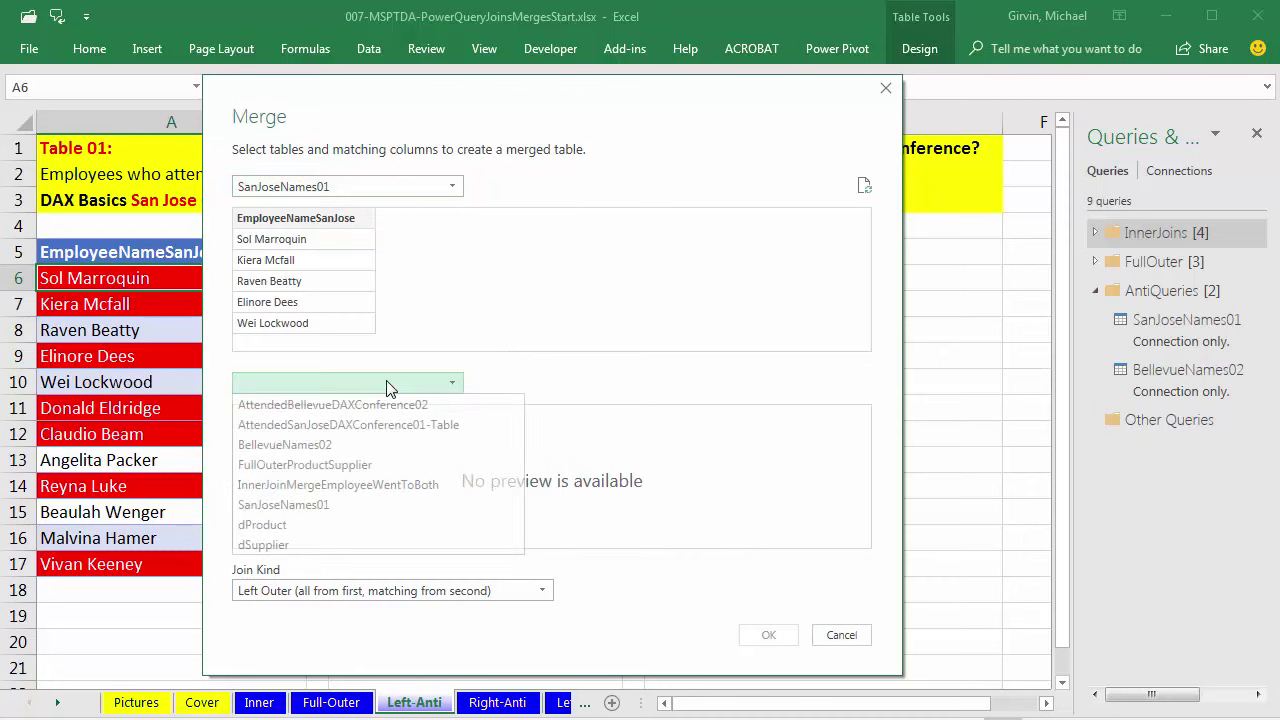
click(383, 444)
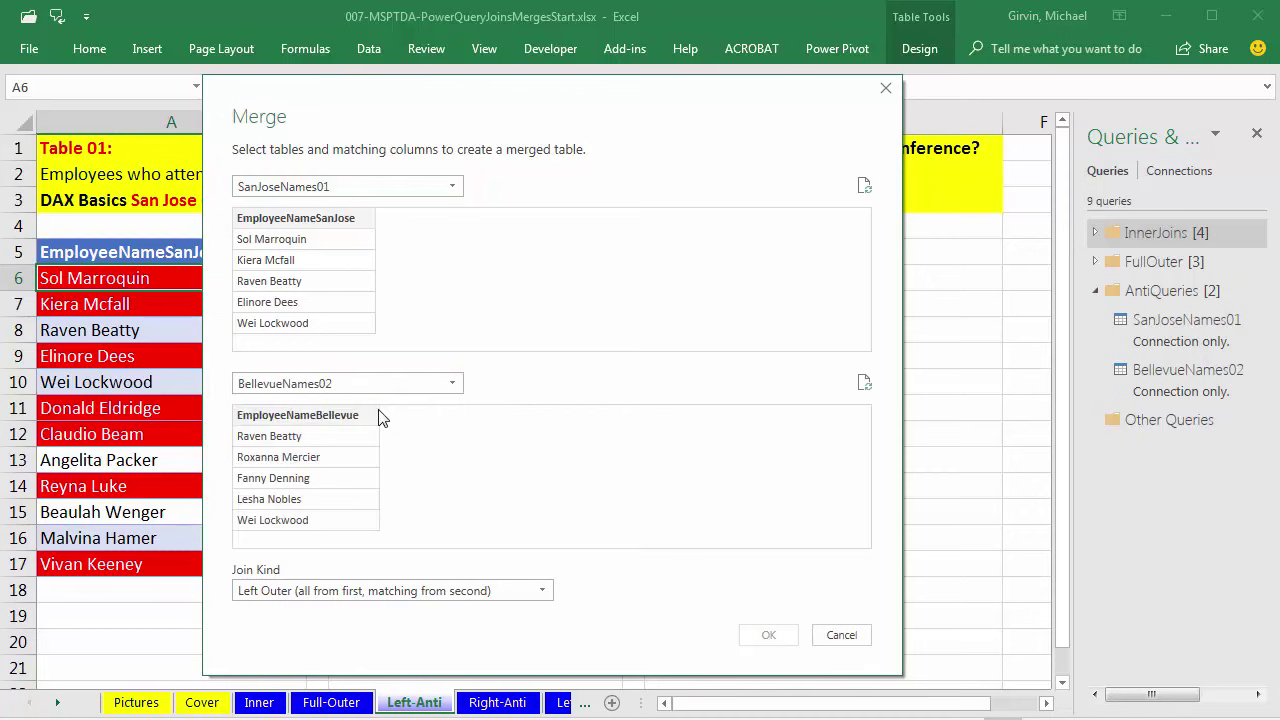
Match EmployeeNameSanJose with EmployeeNameBellevue and create the merge with a Left Anti join
click(336, 230)
click(320, 416)
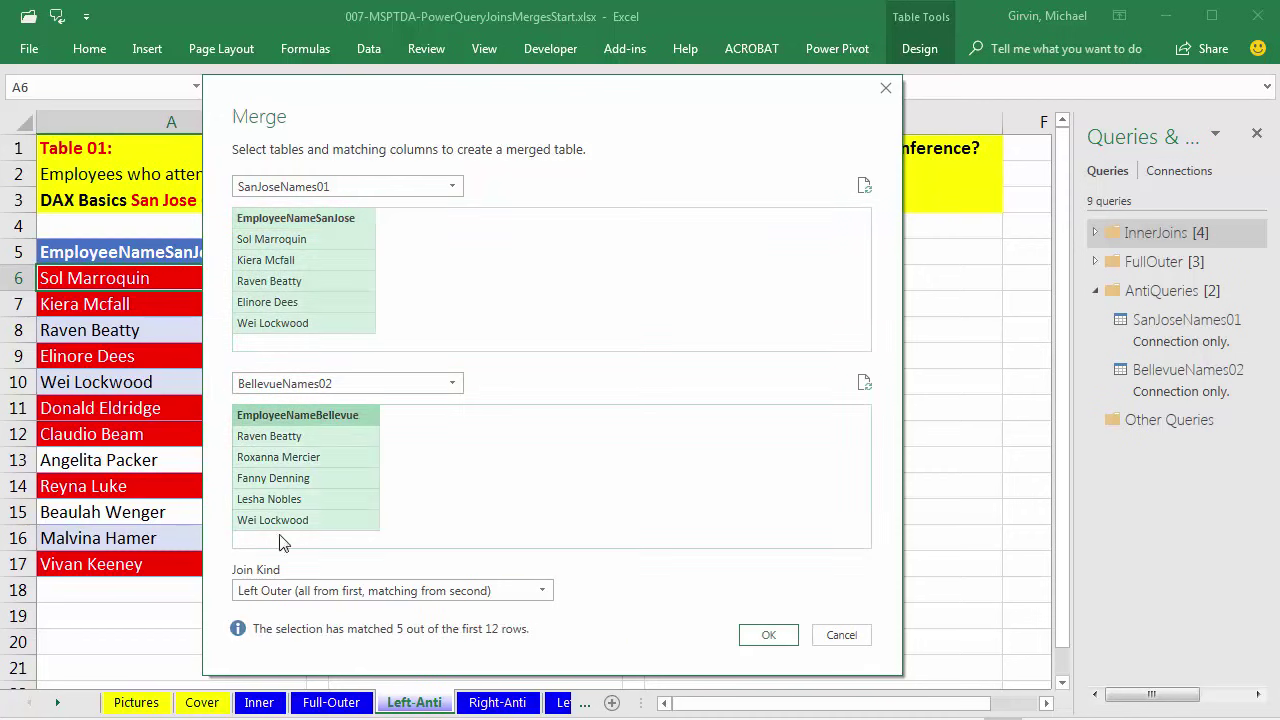
click(270, 592)
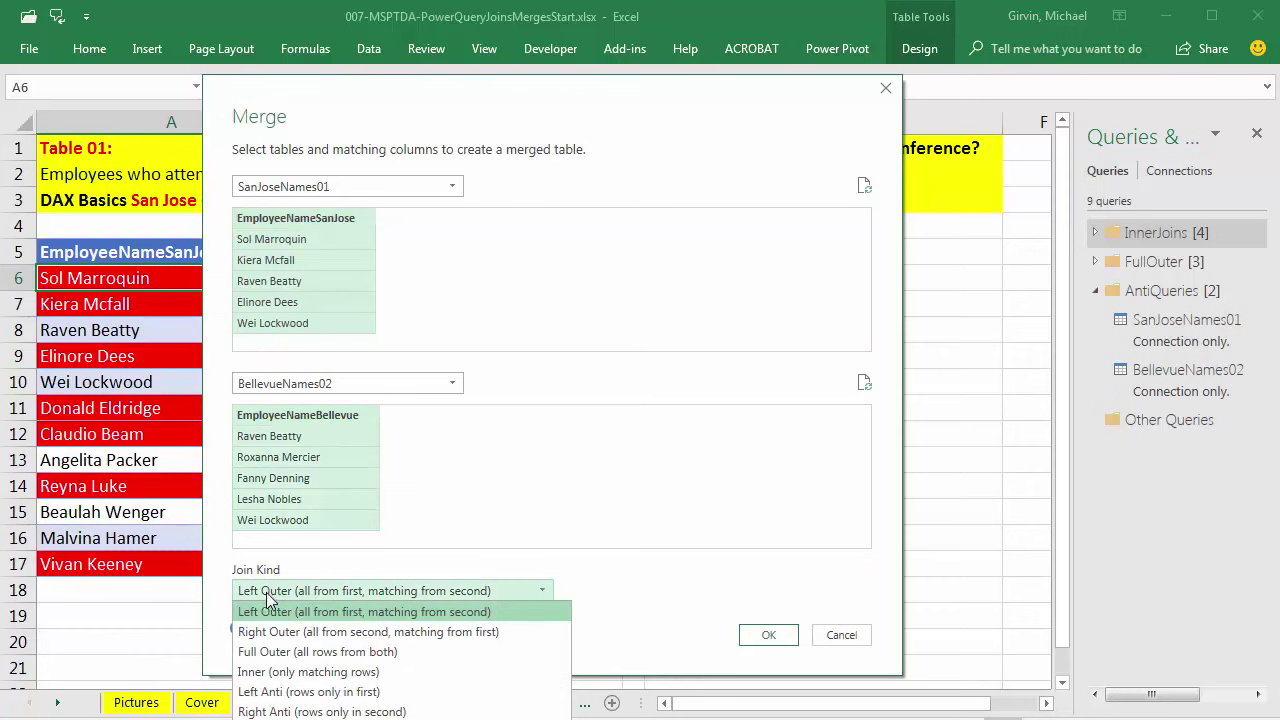
click(285, 691)
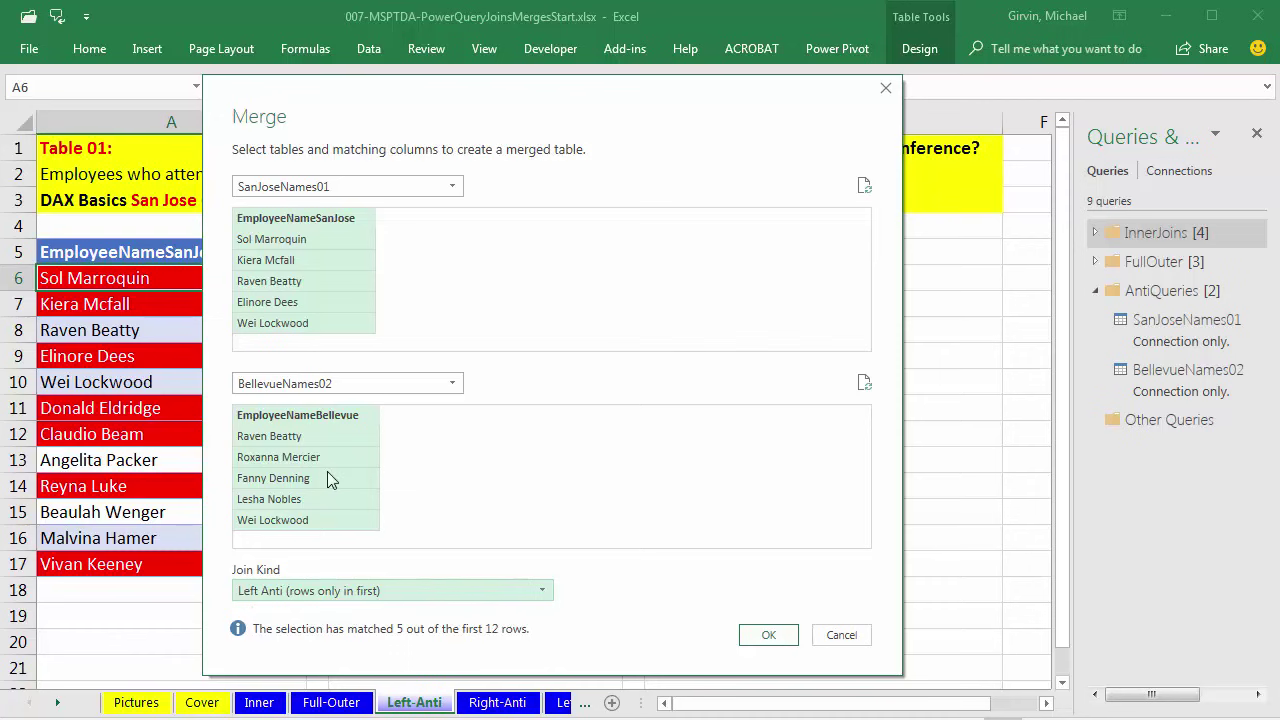
click(769, 635)
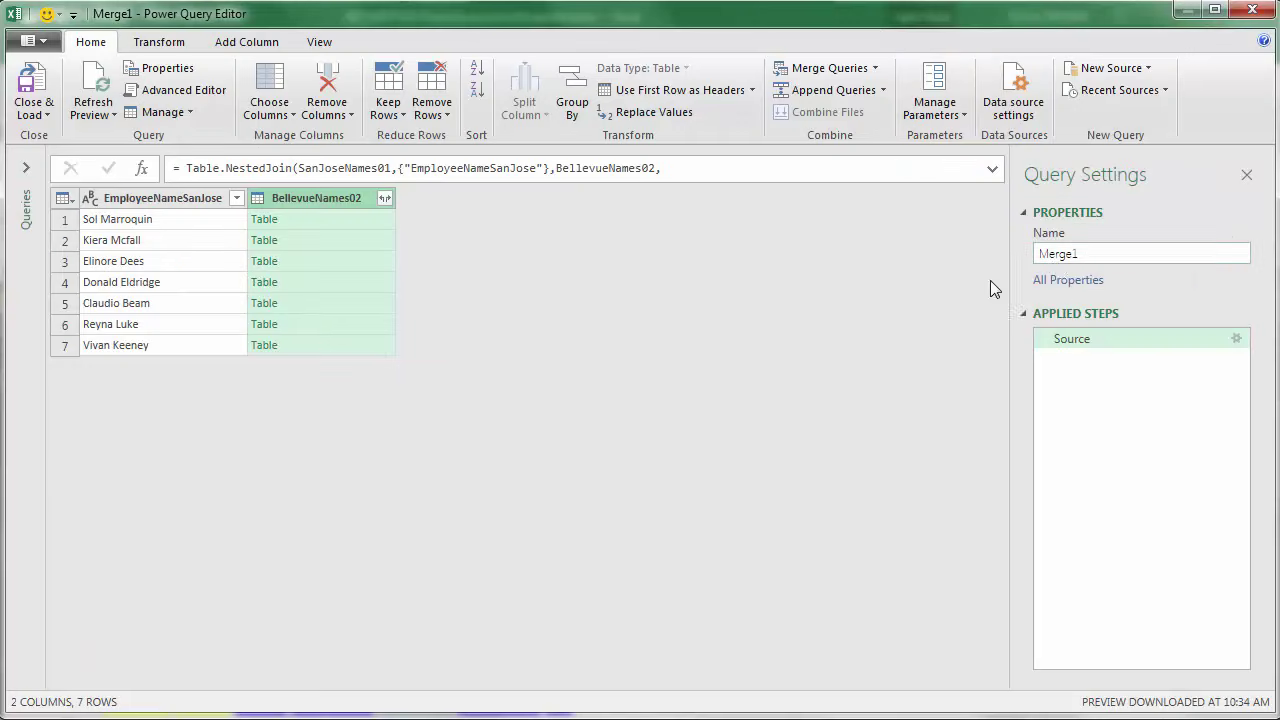
Rename the merged query as LeftAntiEmployeesAttendSanJoseONLY
double_click(1062, 253)
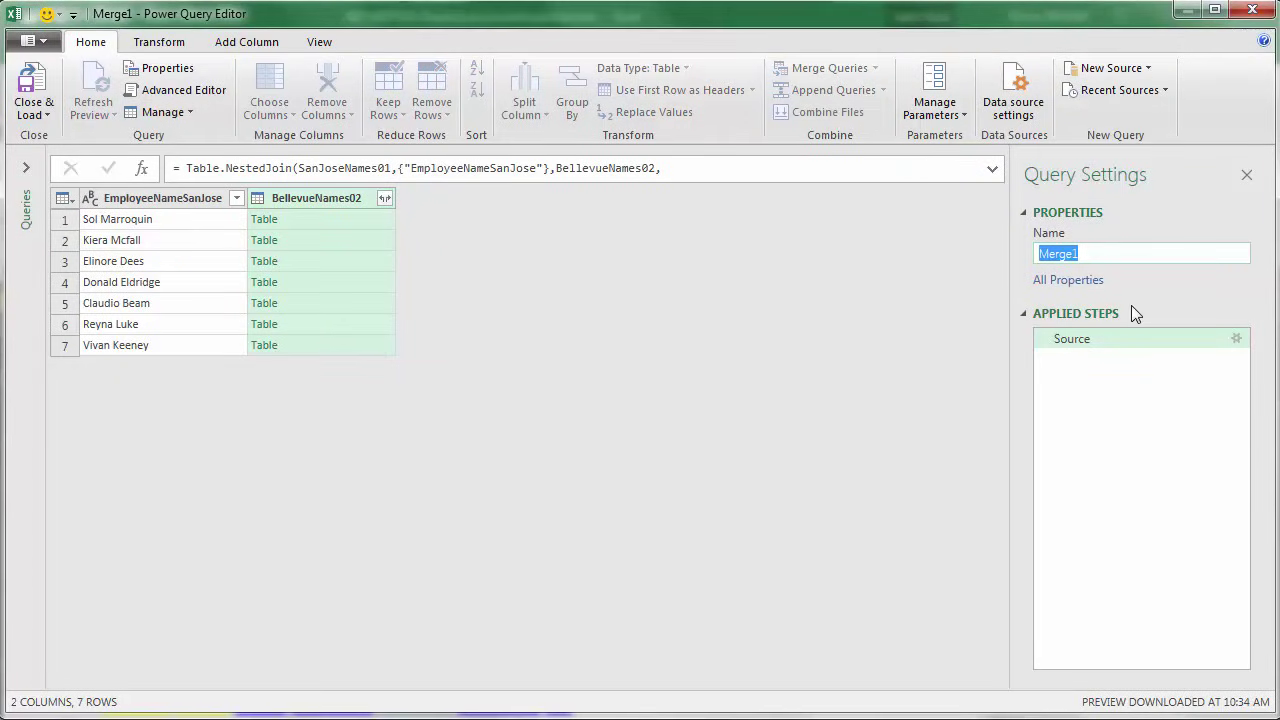
text(LeftAntiEmployeesAttendSanJoseONLY)
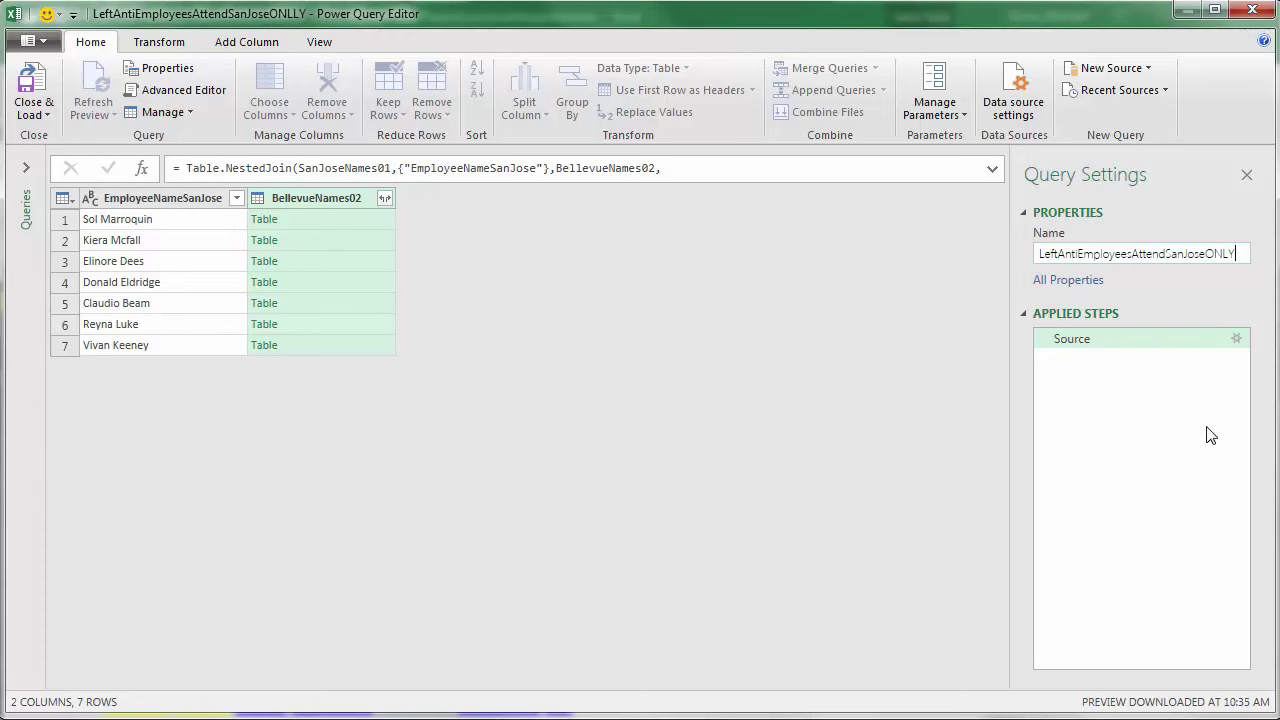
key(Return)
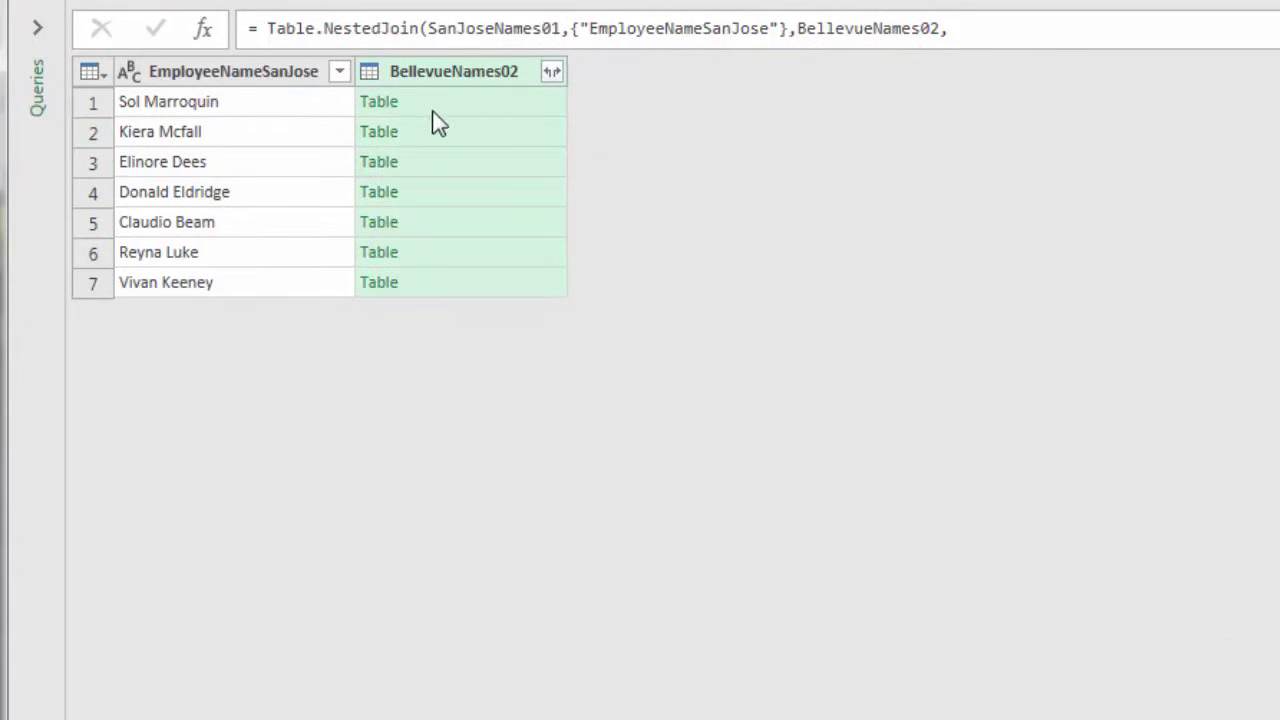
Preview the first two nested tables and remove the BellevueNames02 column, then show the full formula of the Source step
click(517, 101)
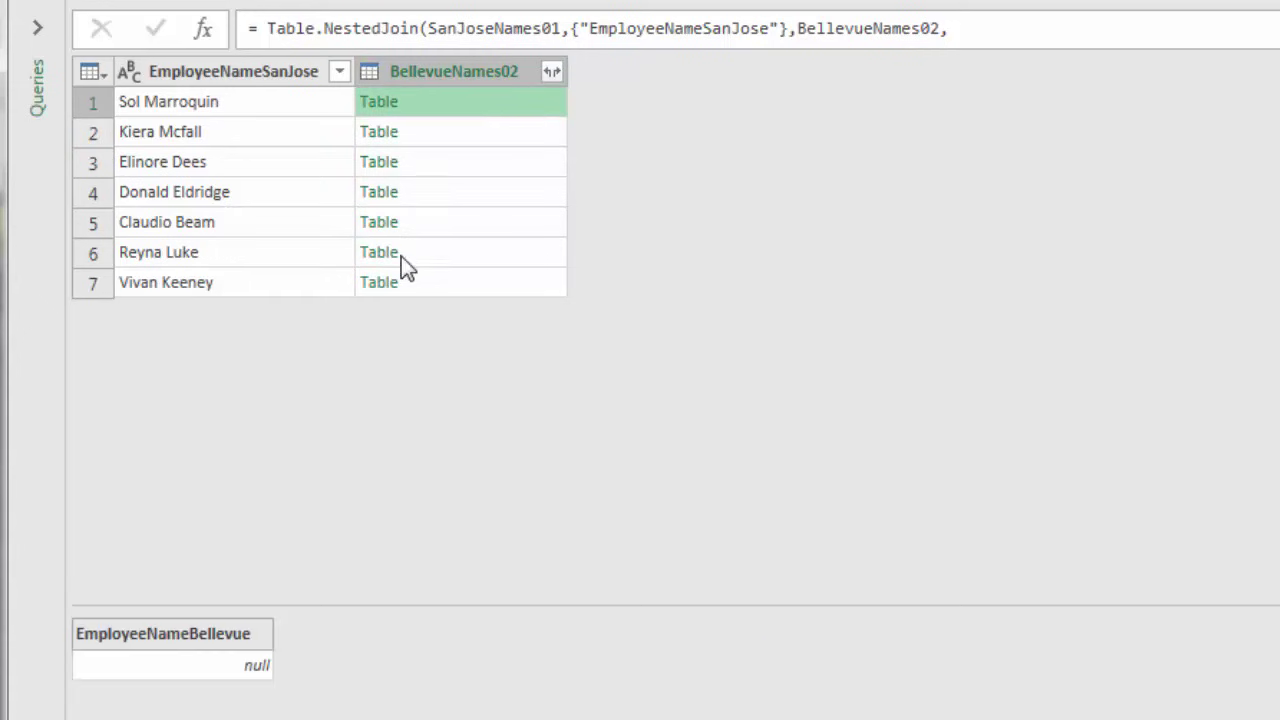
click(508, 135)
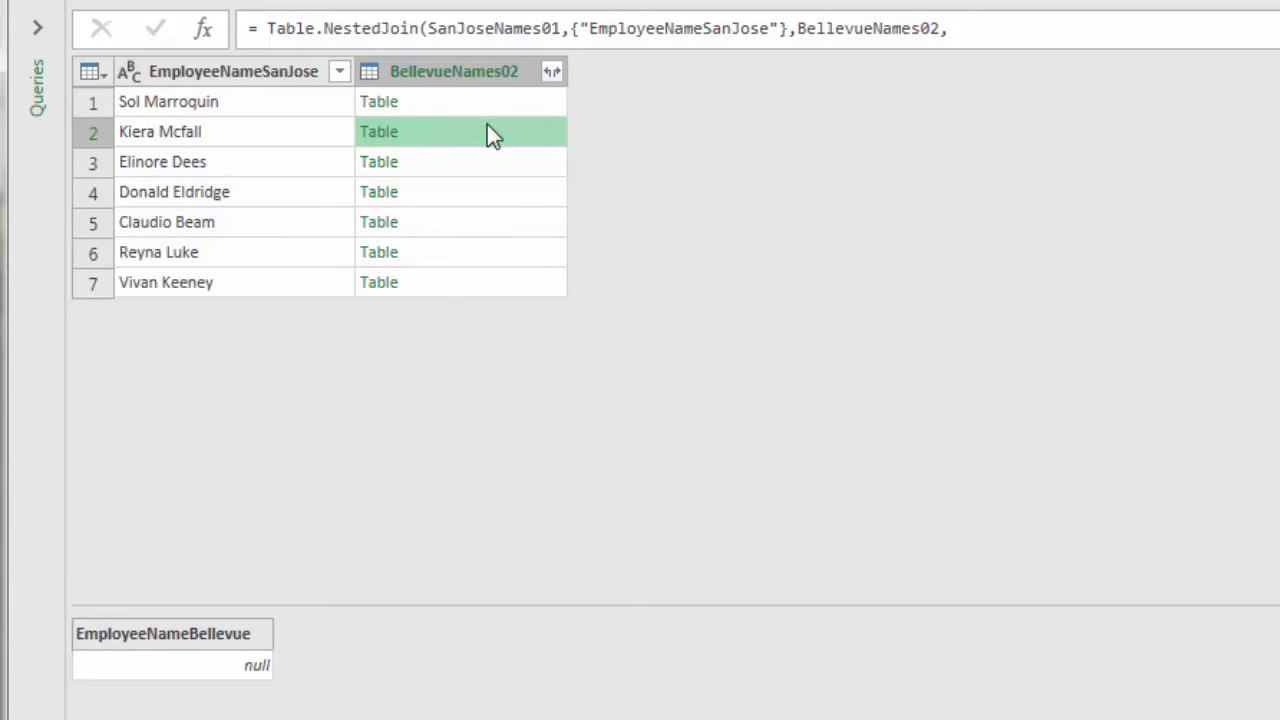
right_click(497, 75)
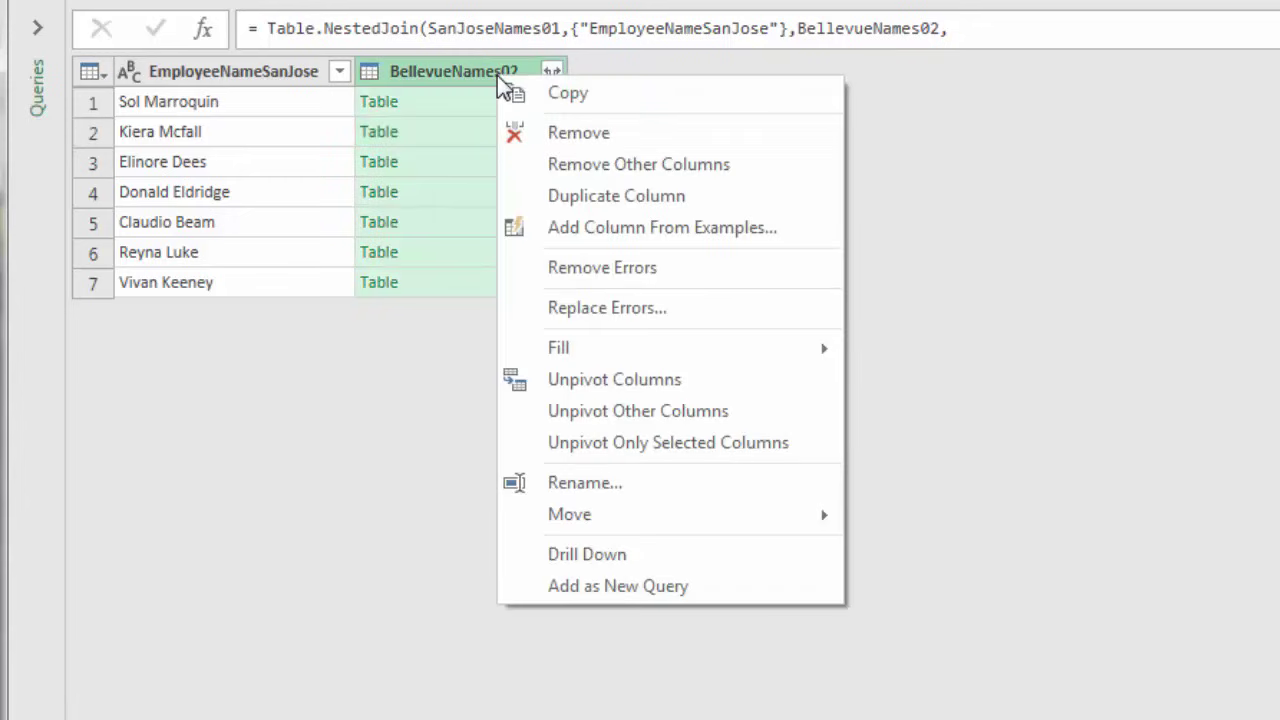
click(556, 140)
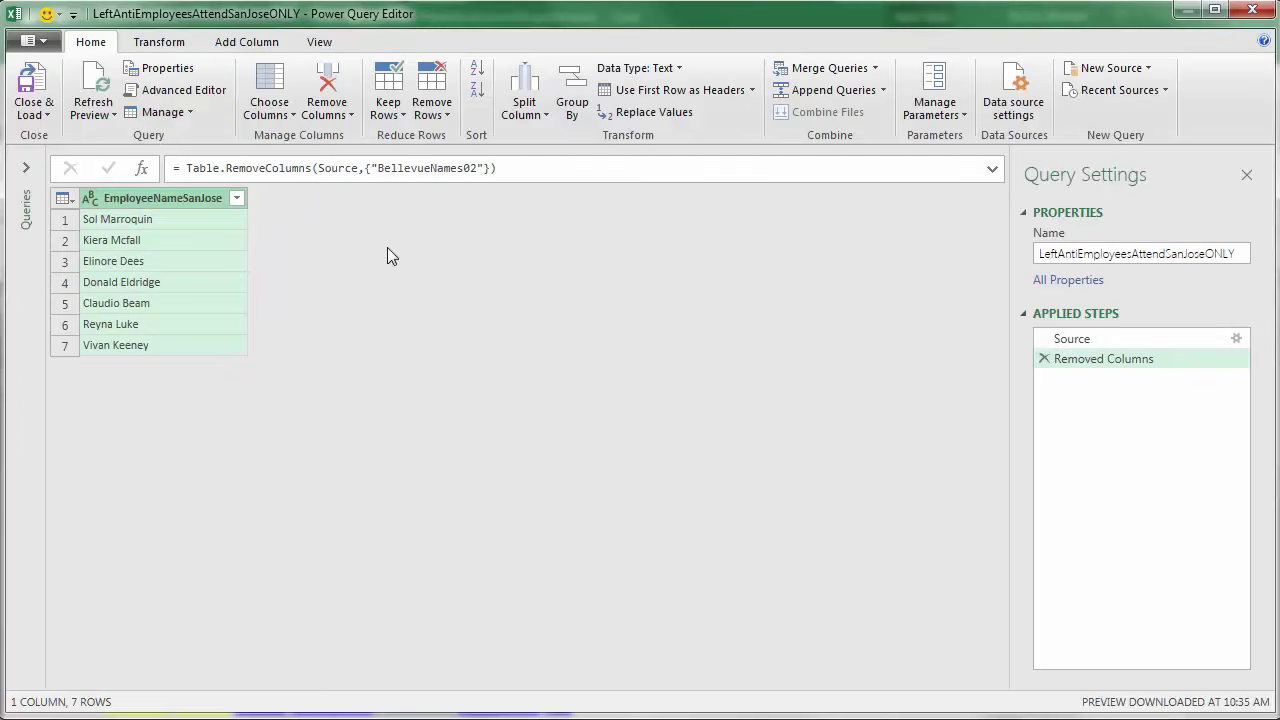
click(1065, 343)
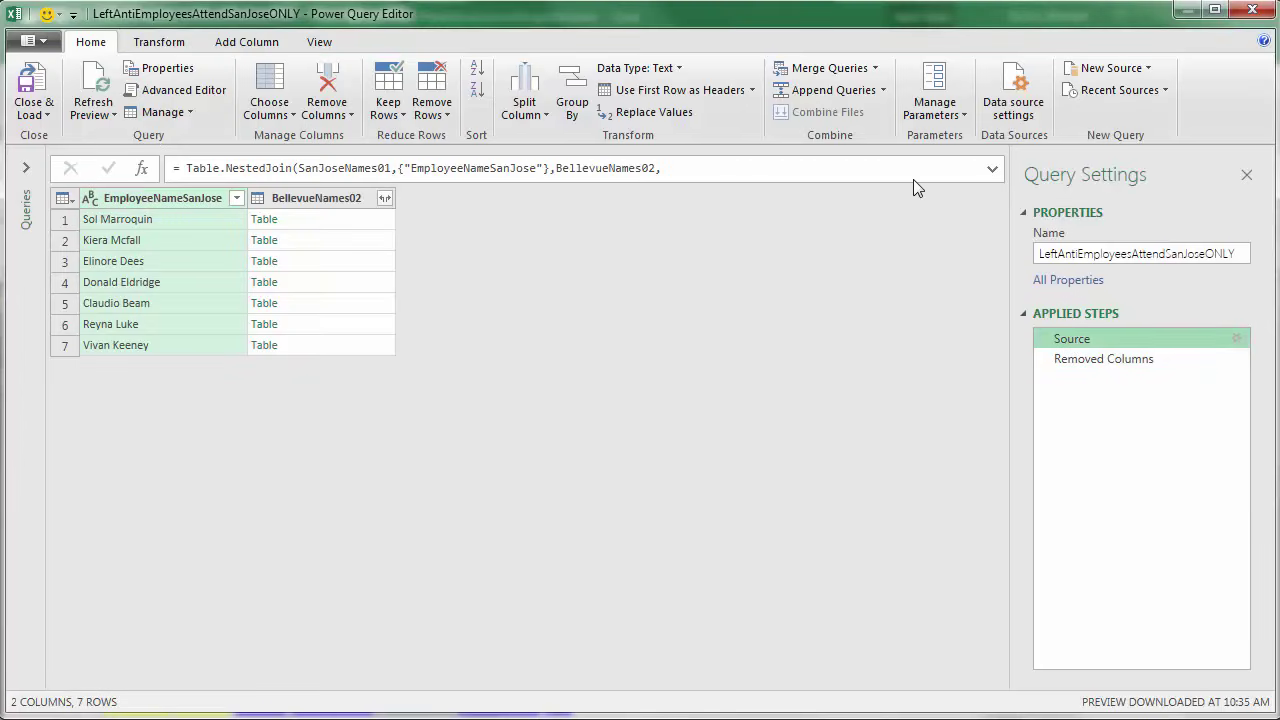
click(992, 168)
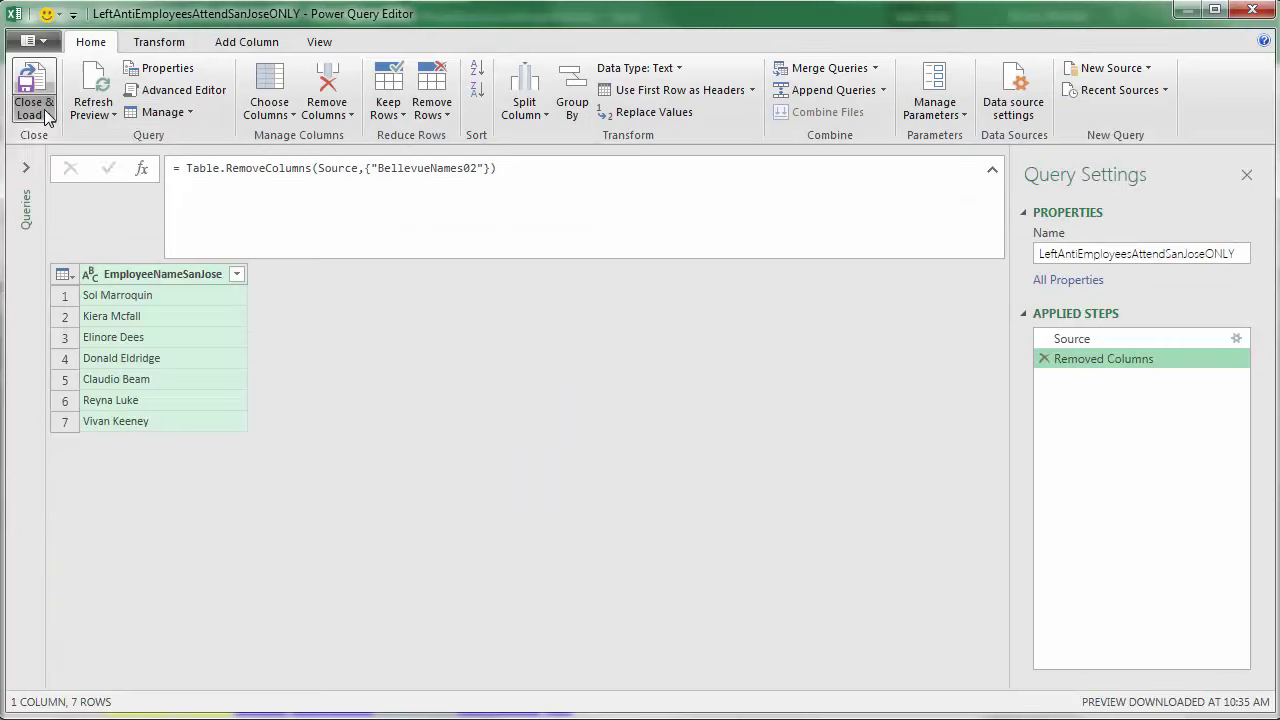
Close the query and load it as a table to cell E5 of the existing Left-Anti worksheet
click(44, 109)
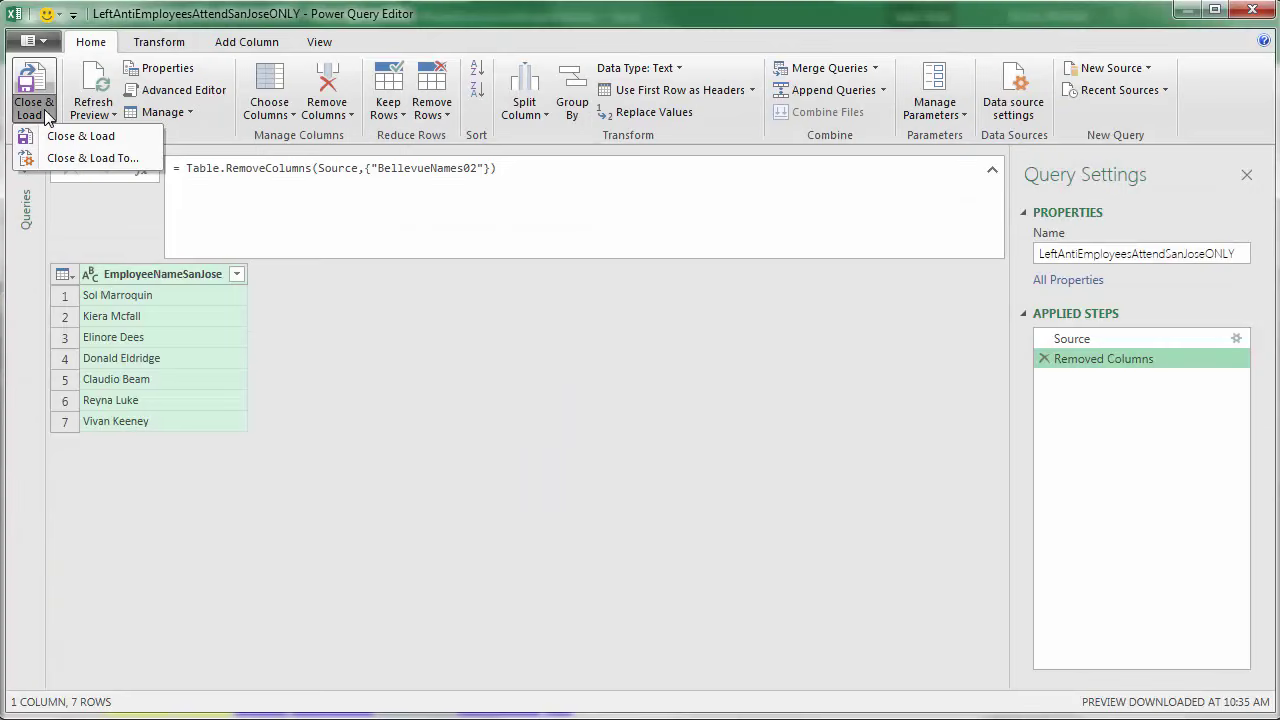
click(83, 158)
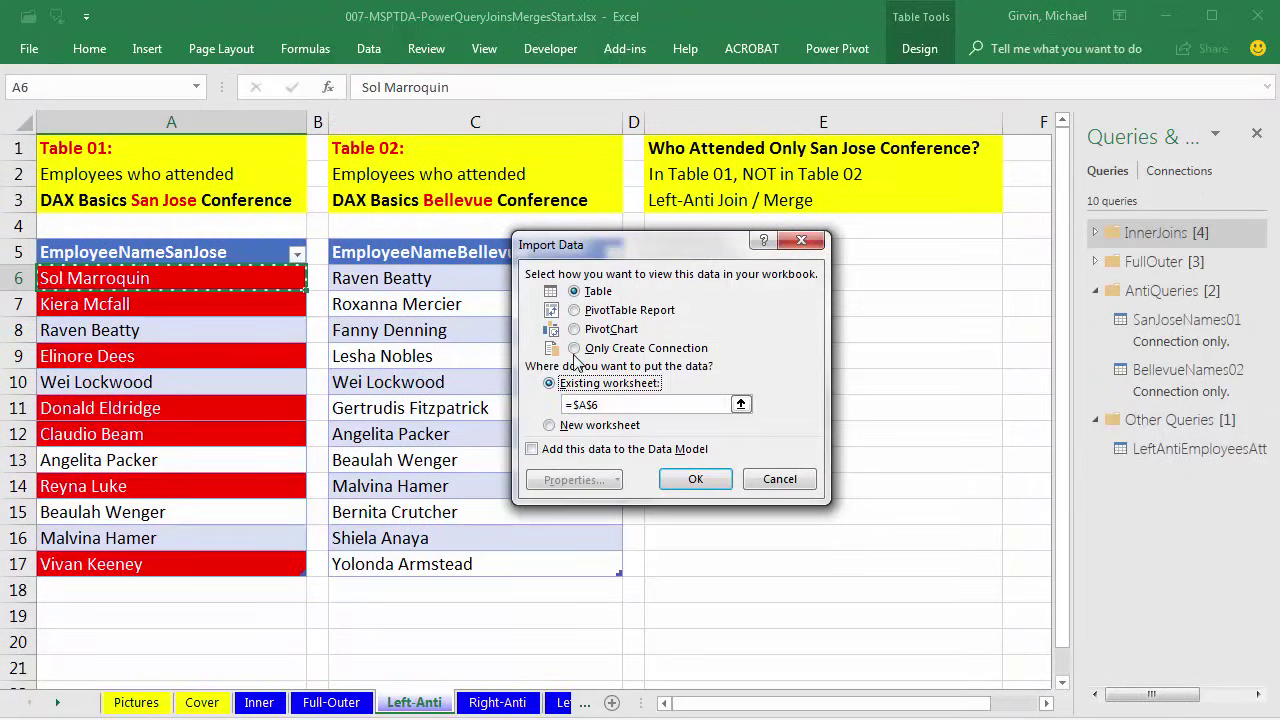
click(900, 252)
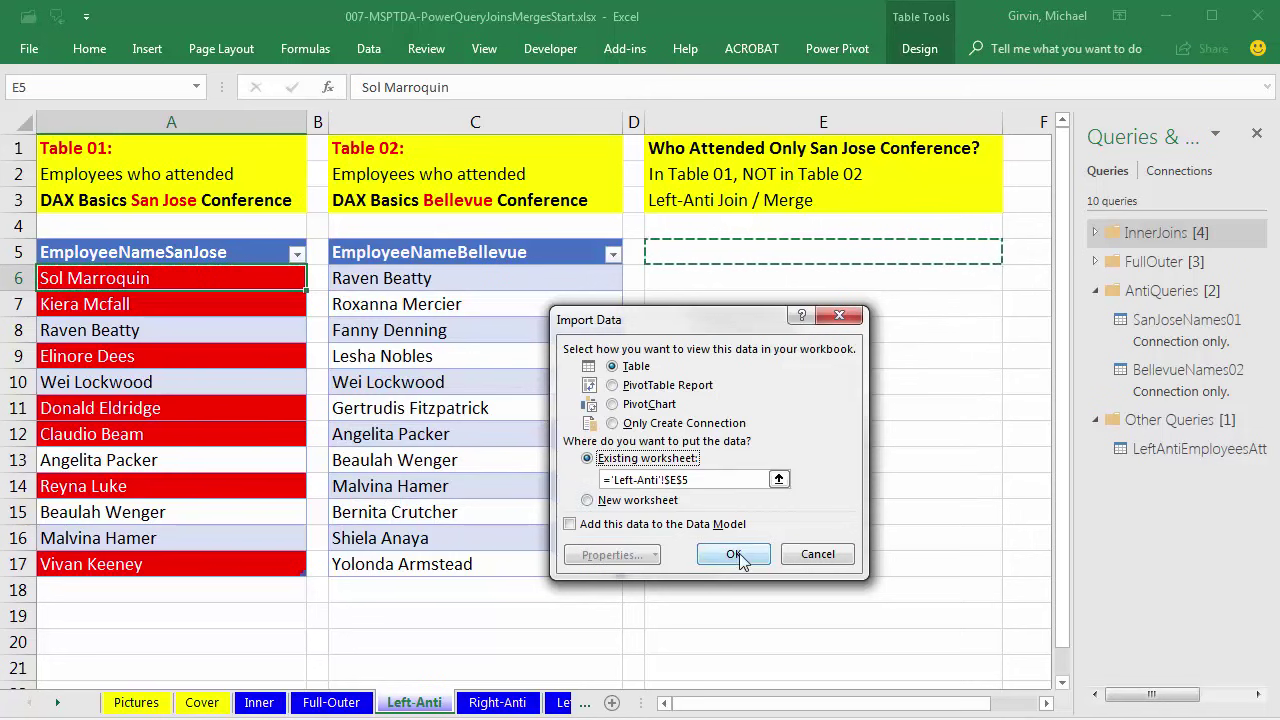
click(734, 555)
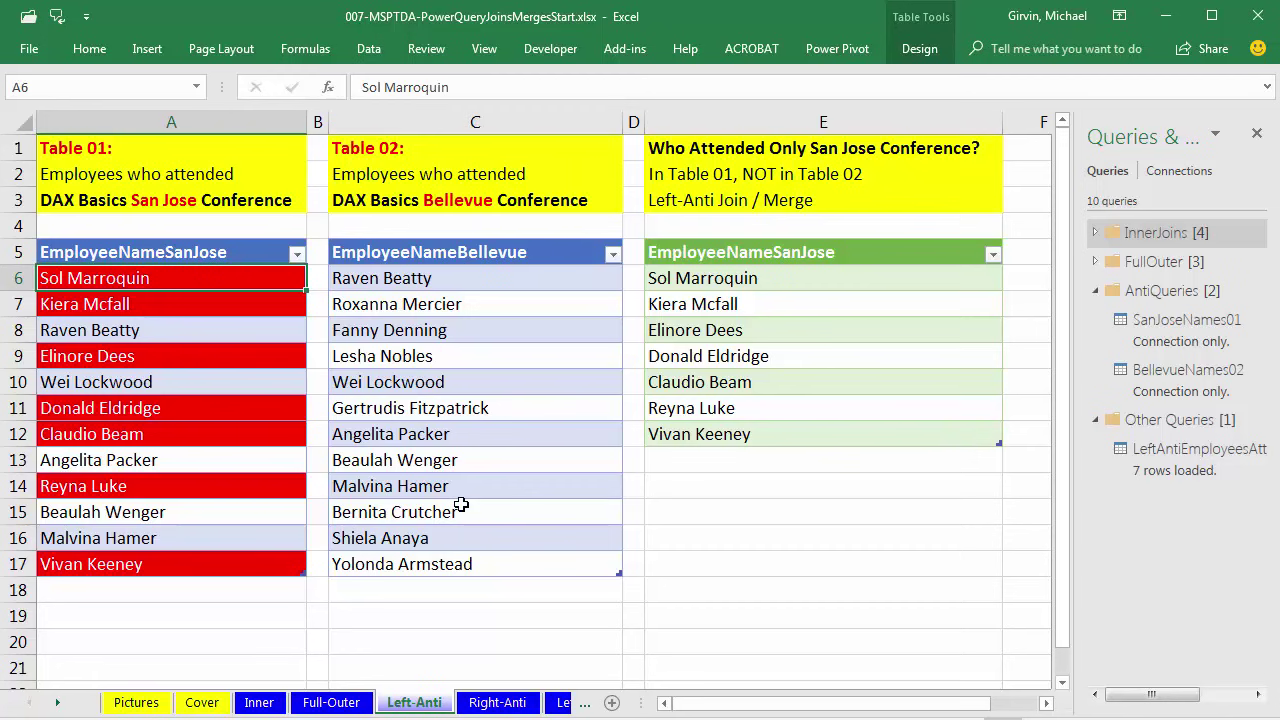
Switch to the Right-Anti worksheet and start a new merge of queries
click(504, 707)
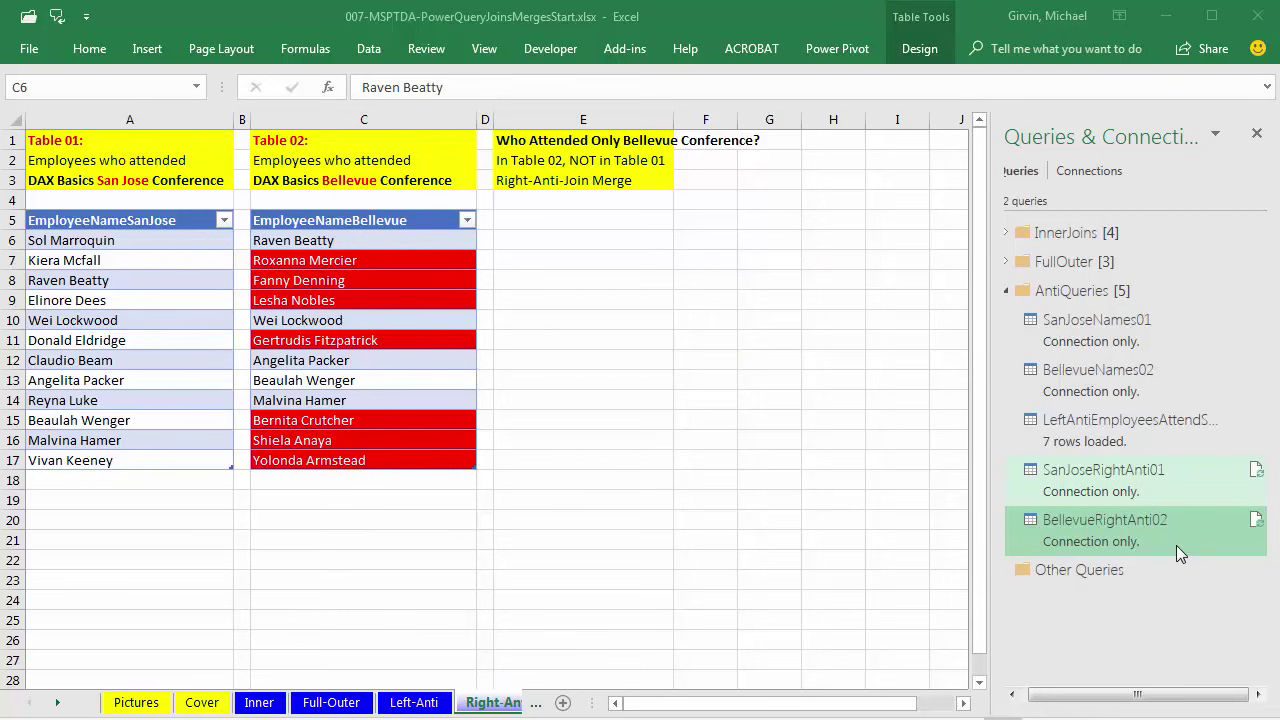
click(369, 57)
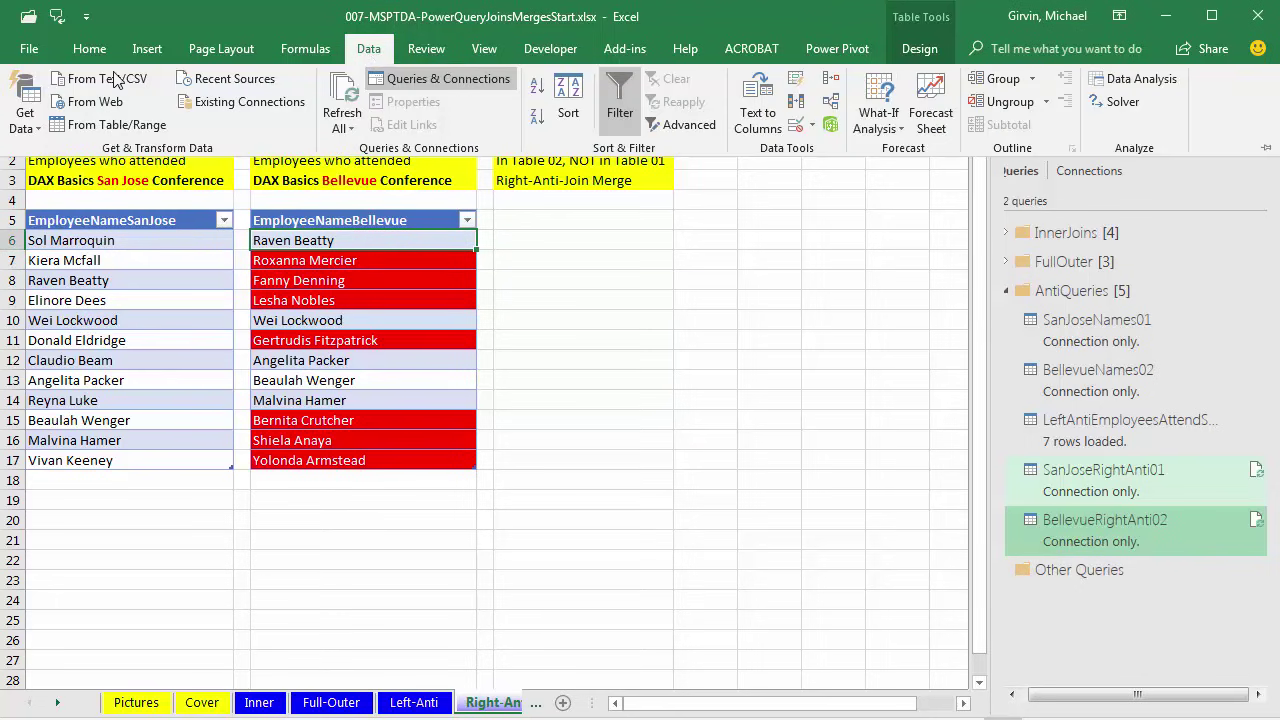
key(Escape)
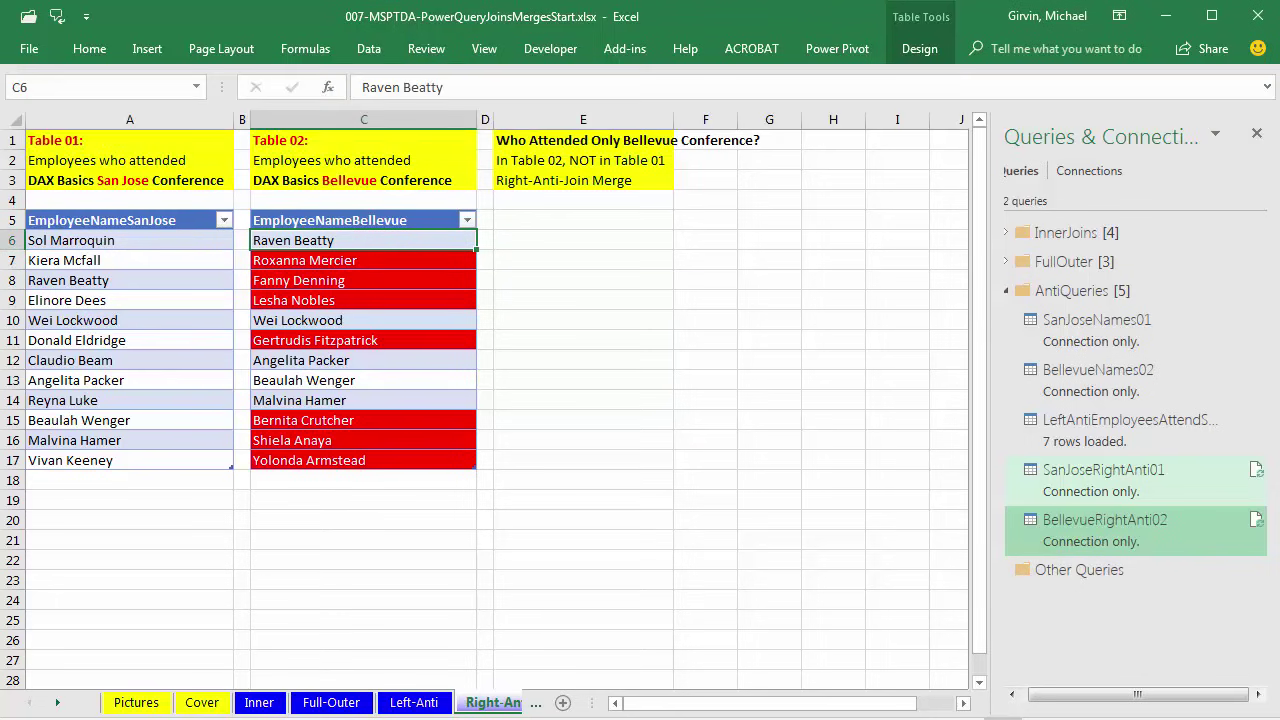
key(alt)
key(a)
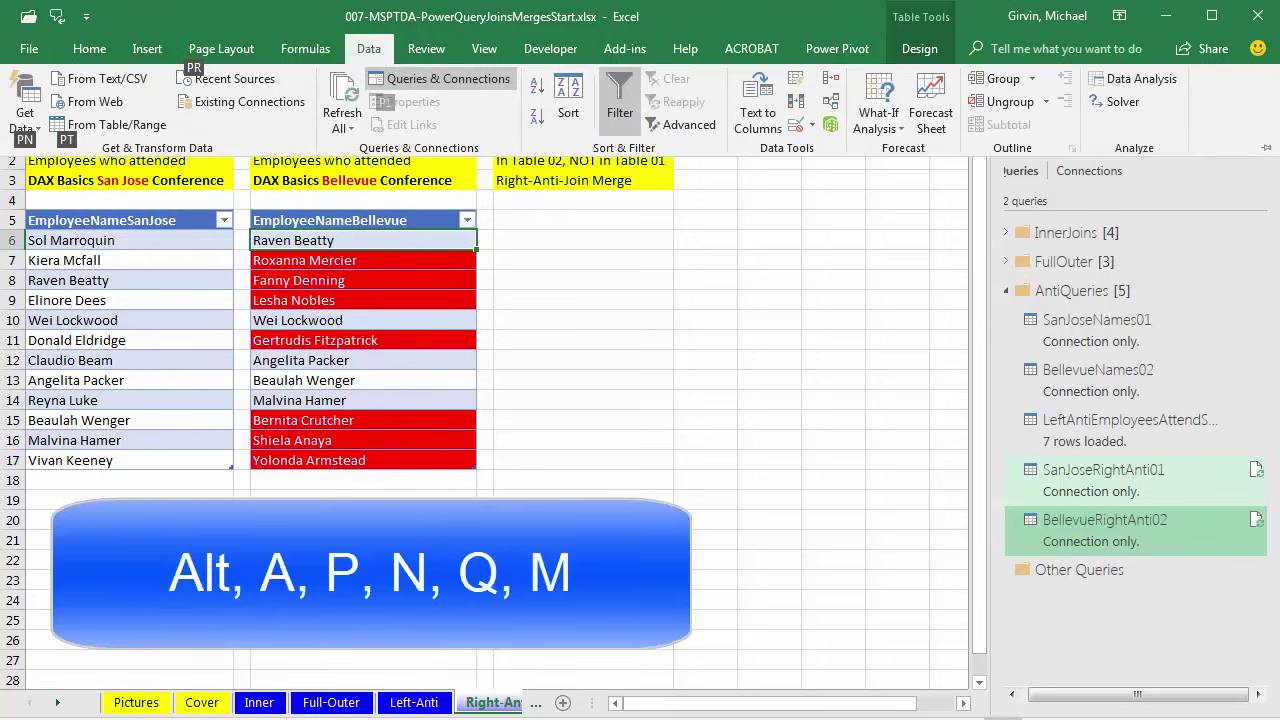
key(p)
key(n)
key(q)
key(m)
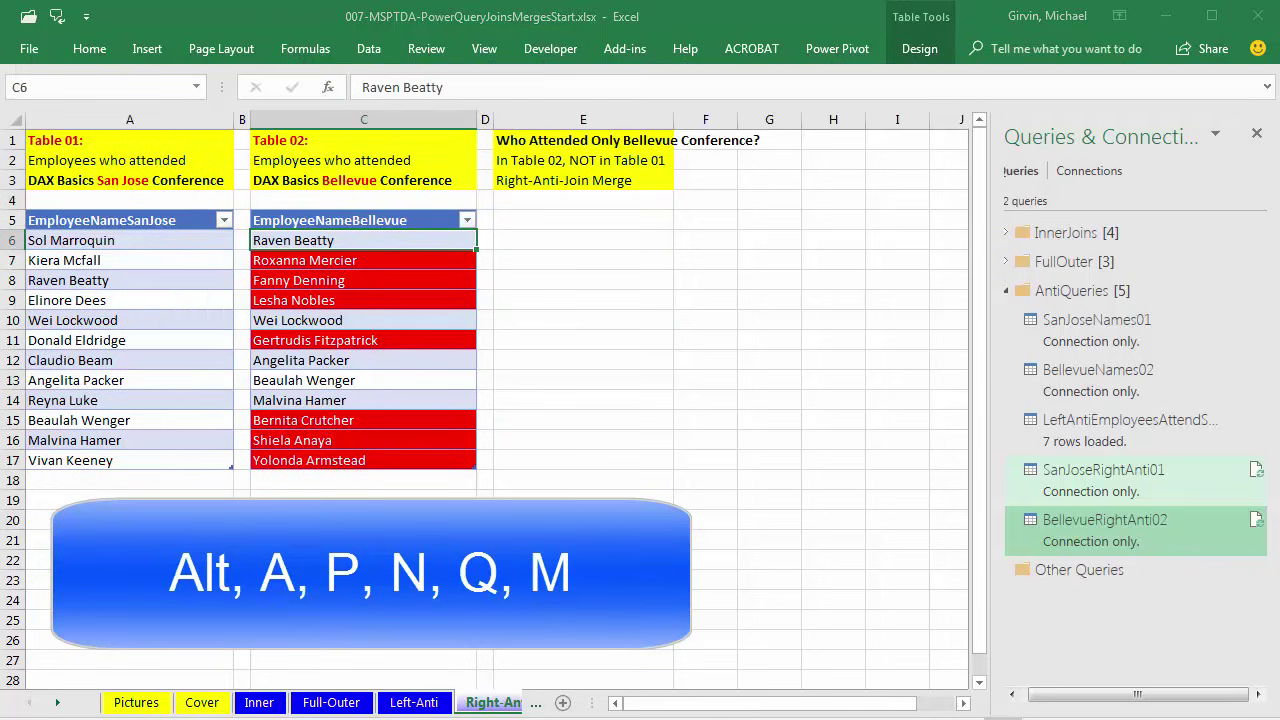
Match EmployeeNameSanJose in SanJoseRightAnti01 as the first table with EmployeeNameBellevue in BellevueRightAnti02 as the second
click(451, 184)
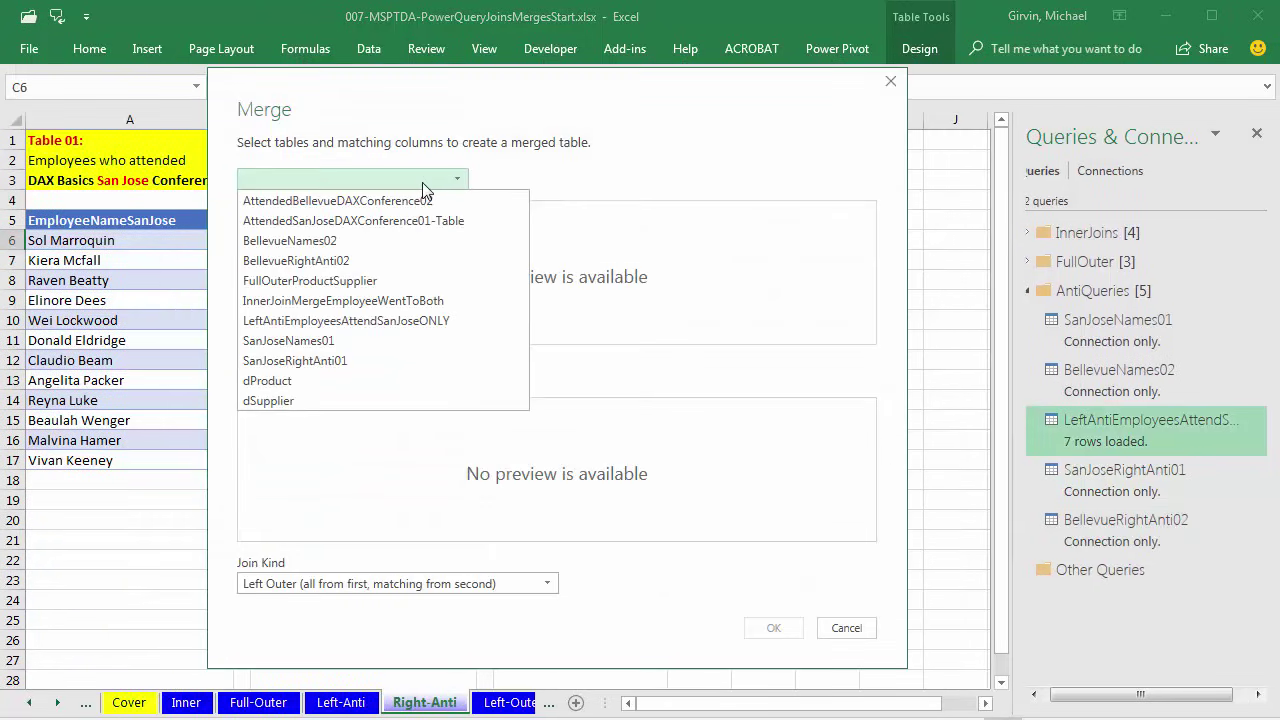
click(298, 364)
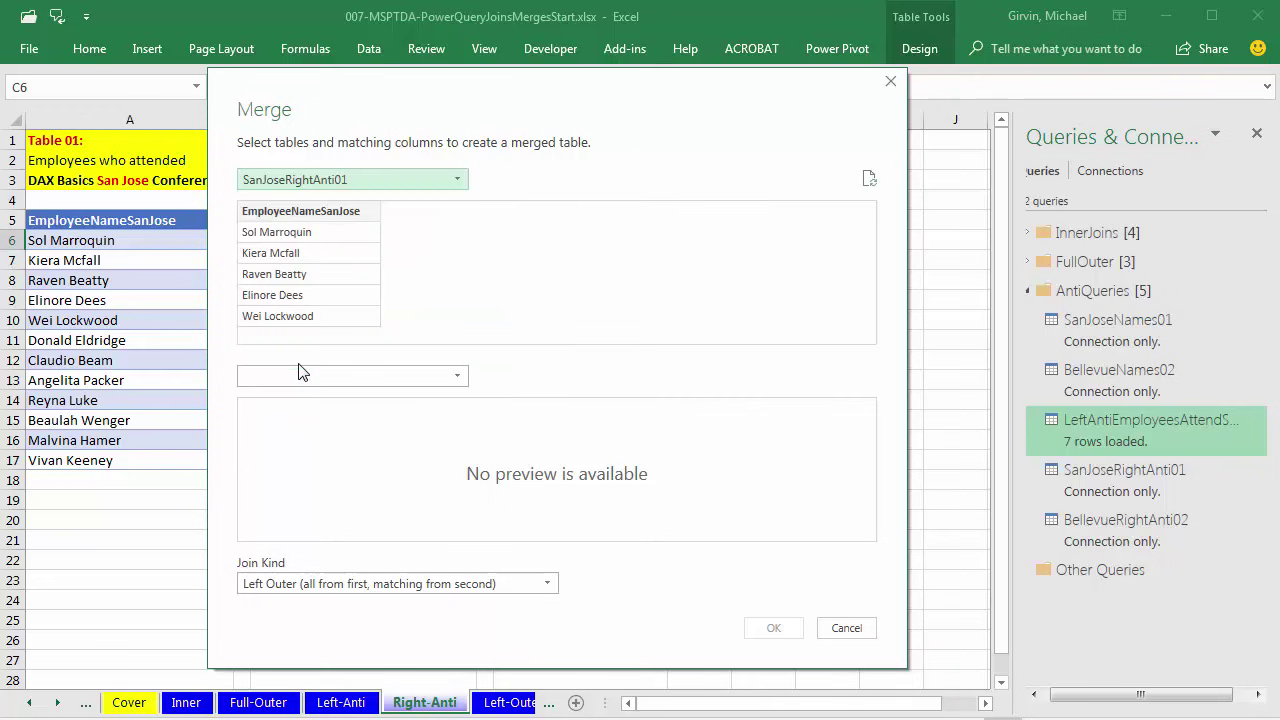
click(310, 218)
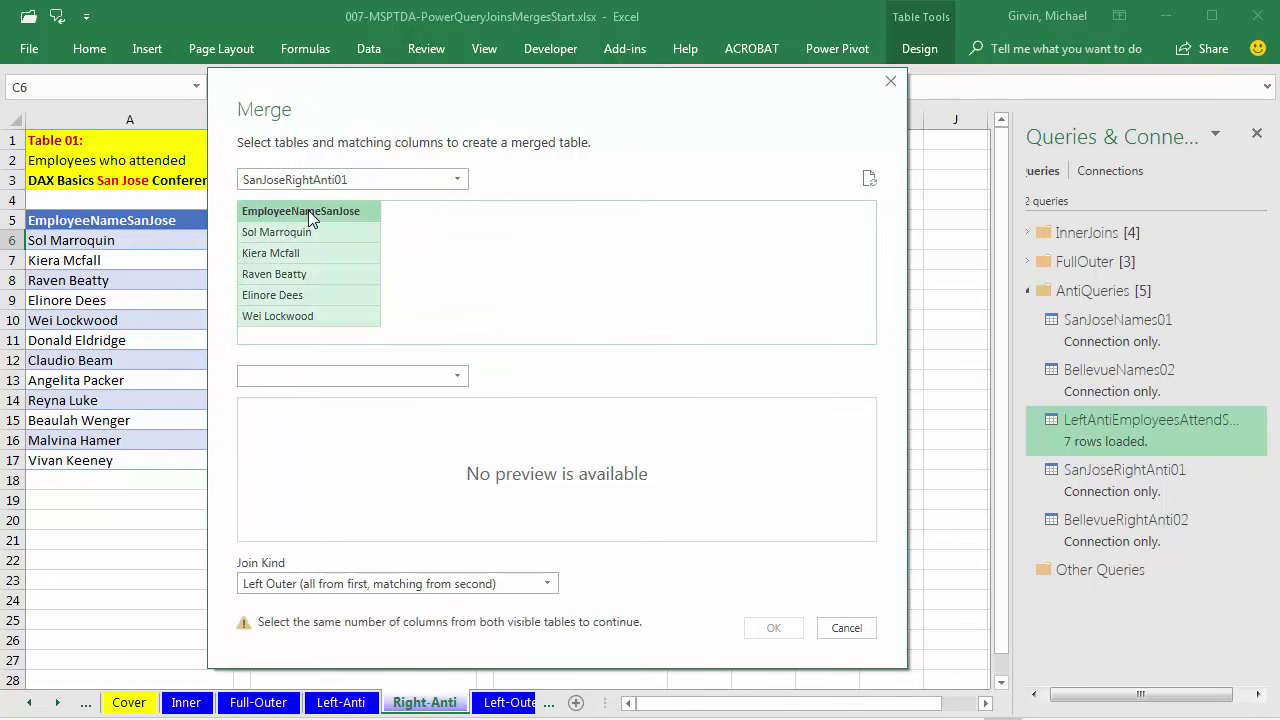
click(334, 378)
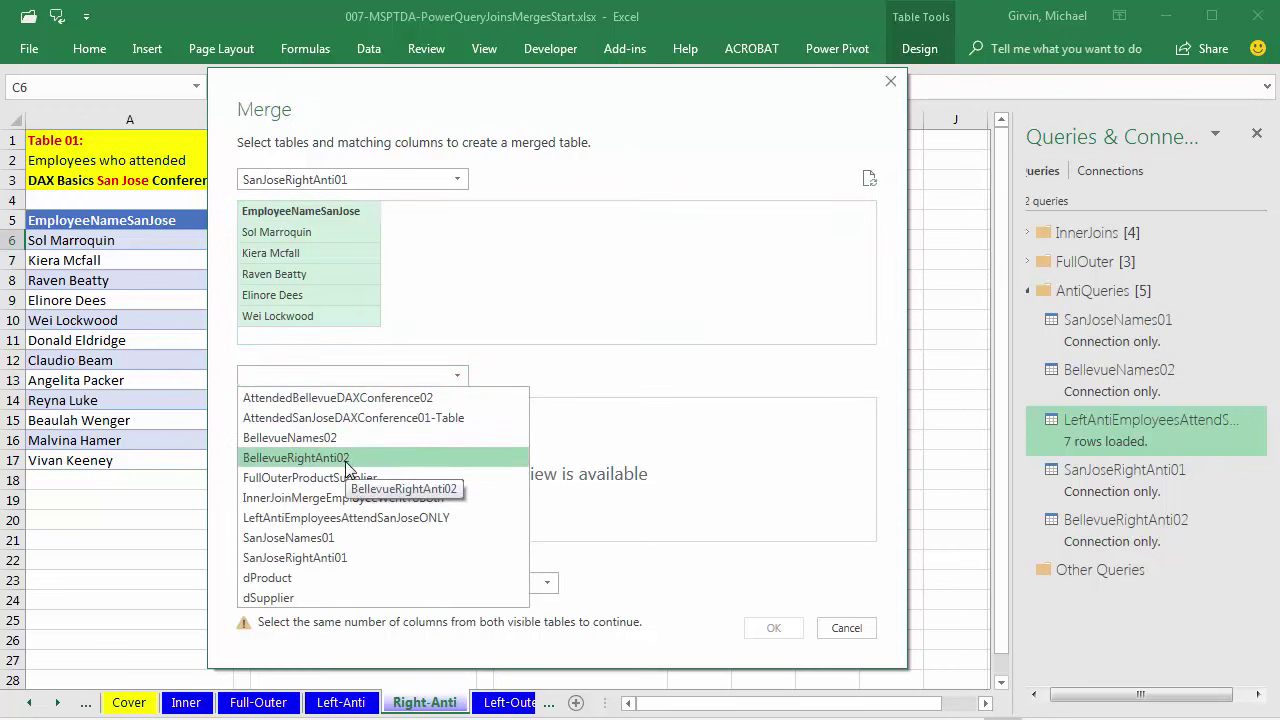
click(344, 460)
click(330, 410)
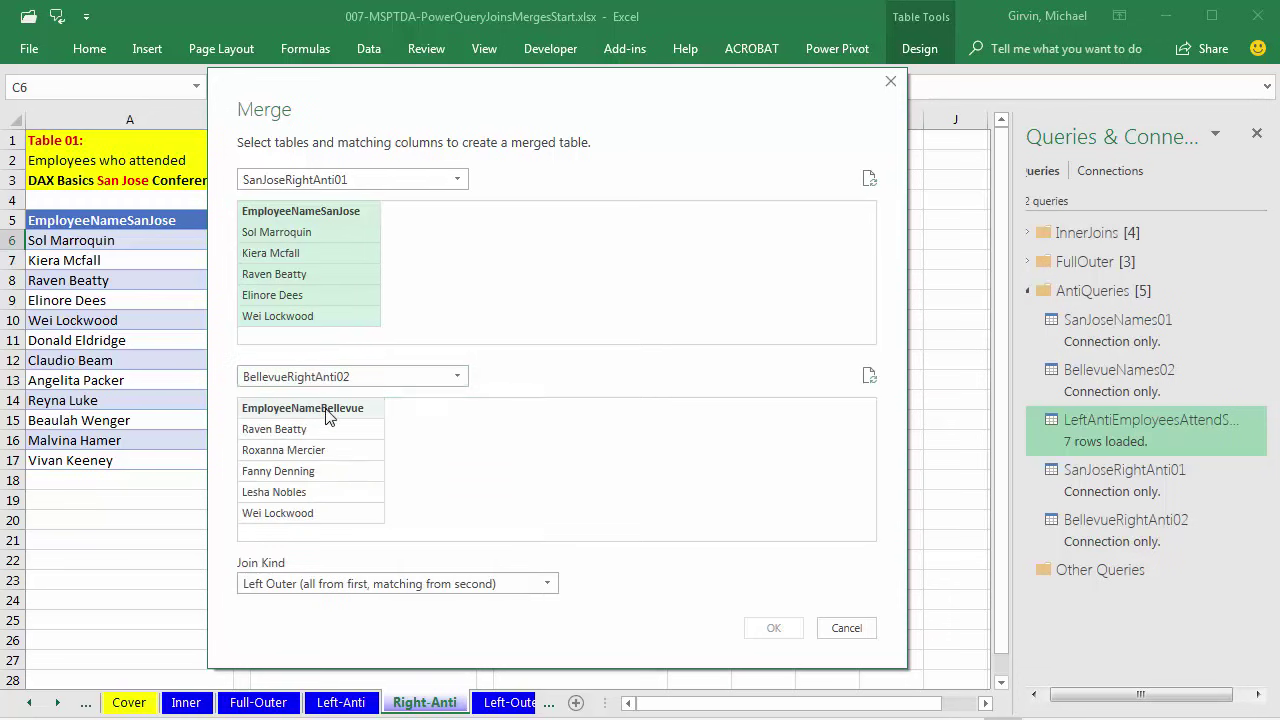
Set the join kind to Right Anti (rows only in second) and create the merge
click(338, 584)
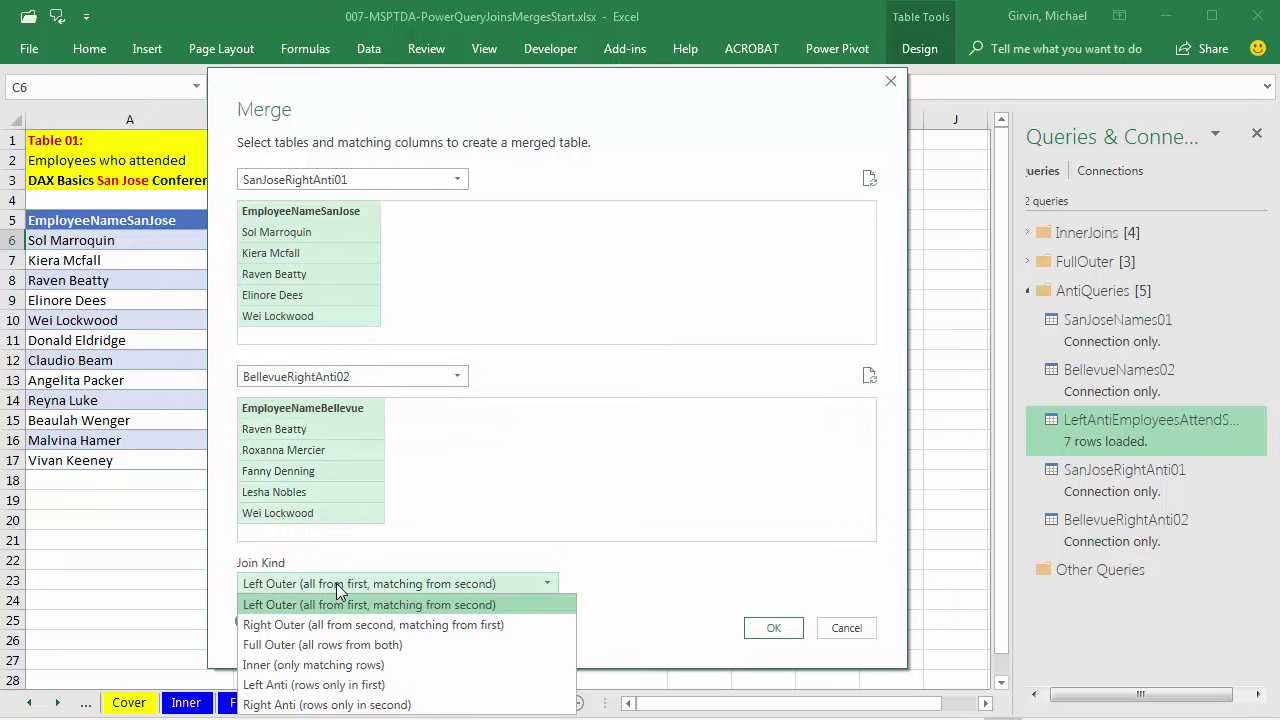
click(331, 705)
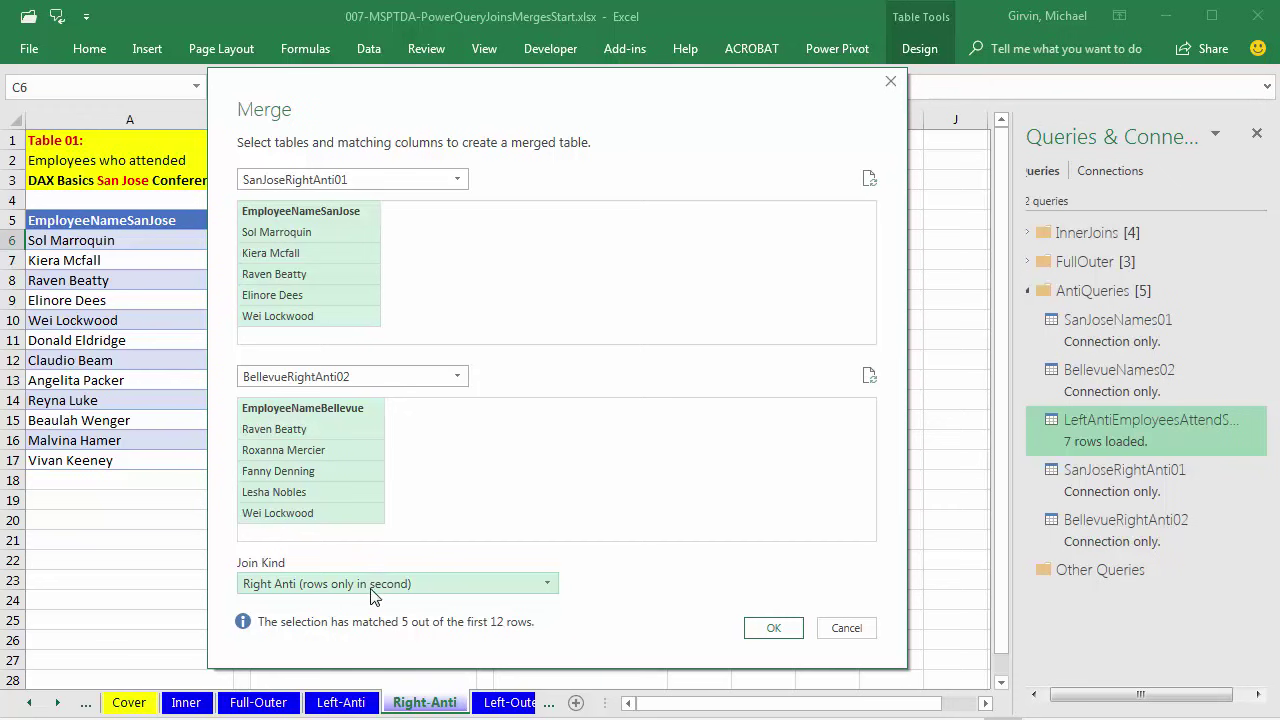
click(372, 590)
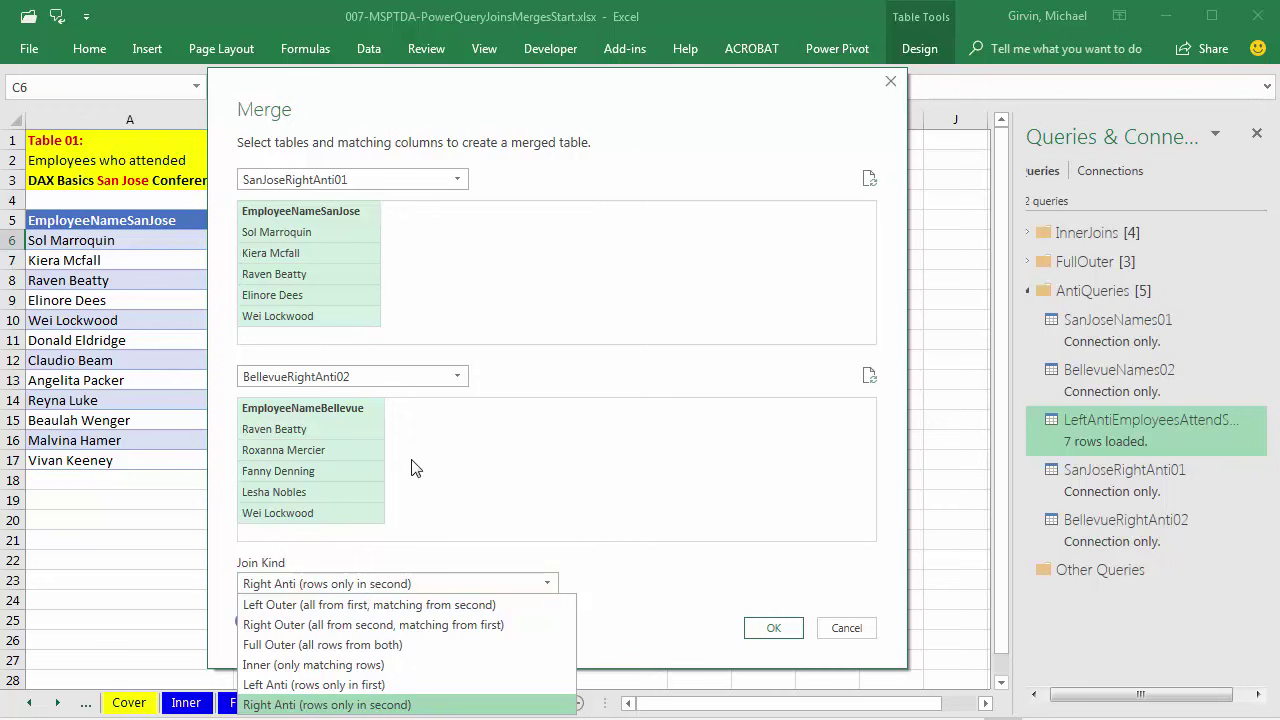
click(308, 704)
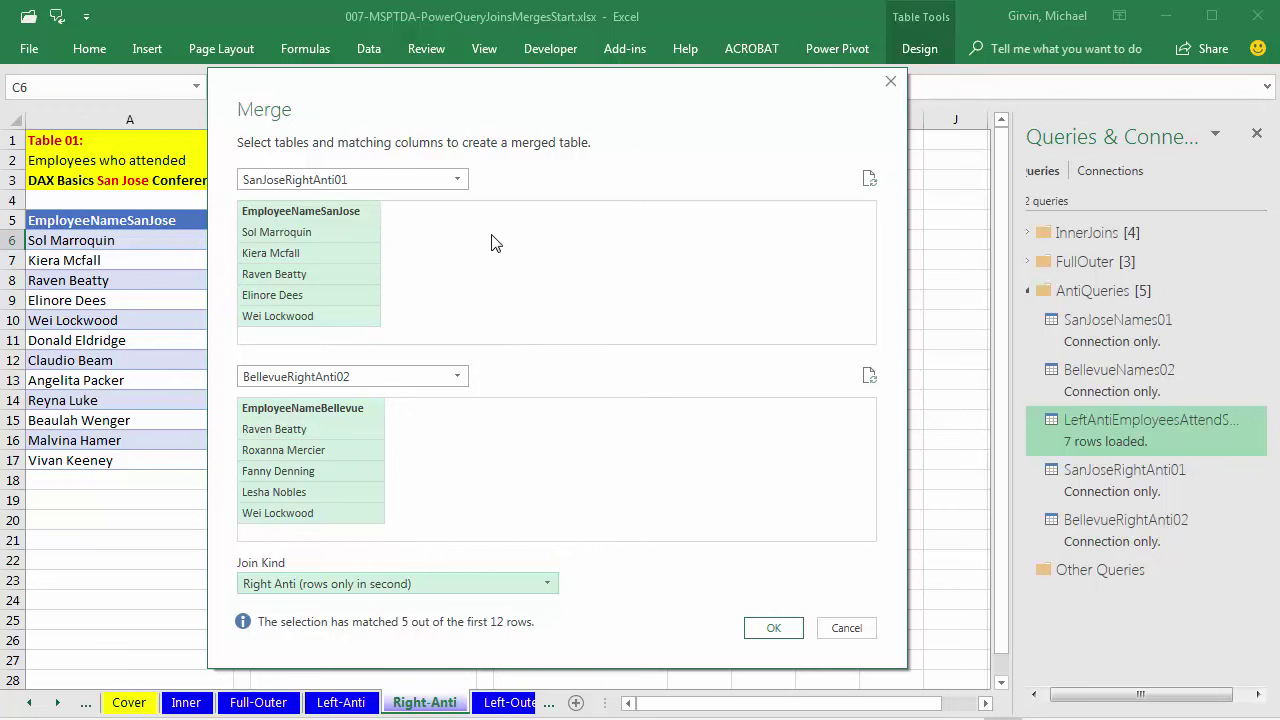
click(780, 630)
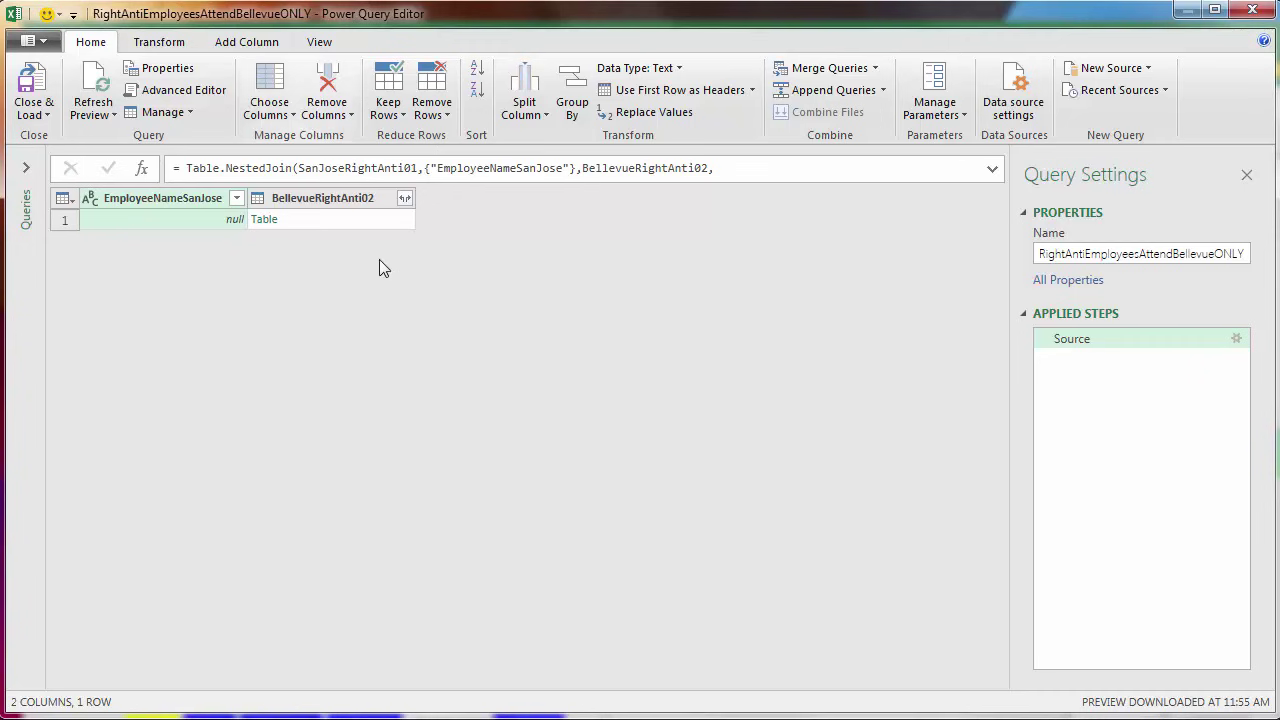
Preview the cells in both columns of the merge result and remove the EmployeeNameSanJose column
click(146, 224)
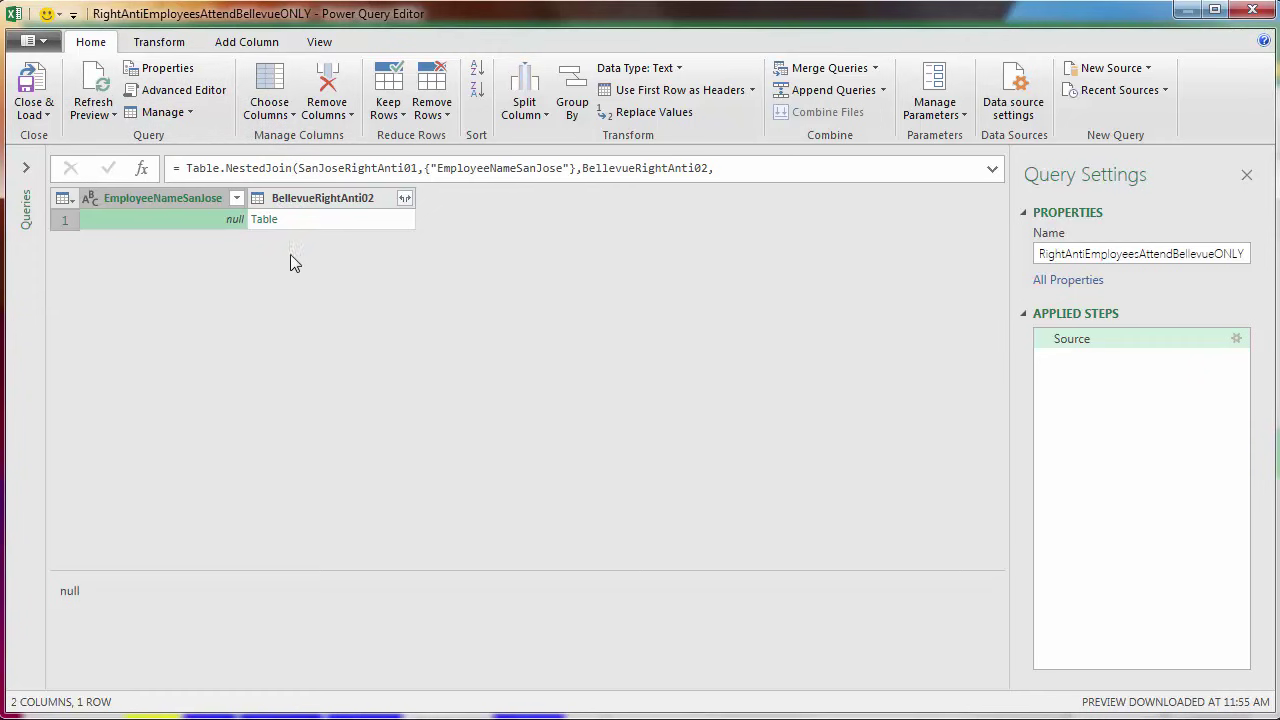
click(366, 222)
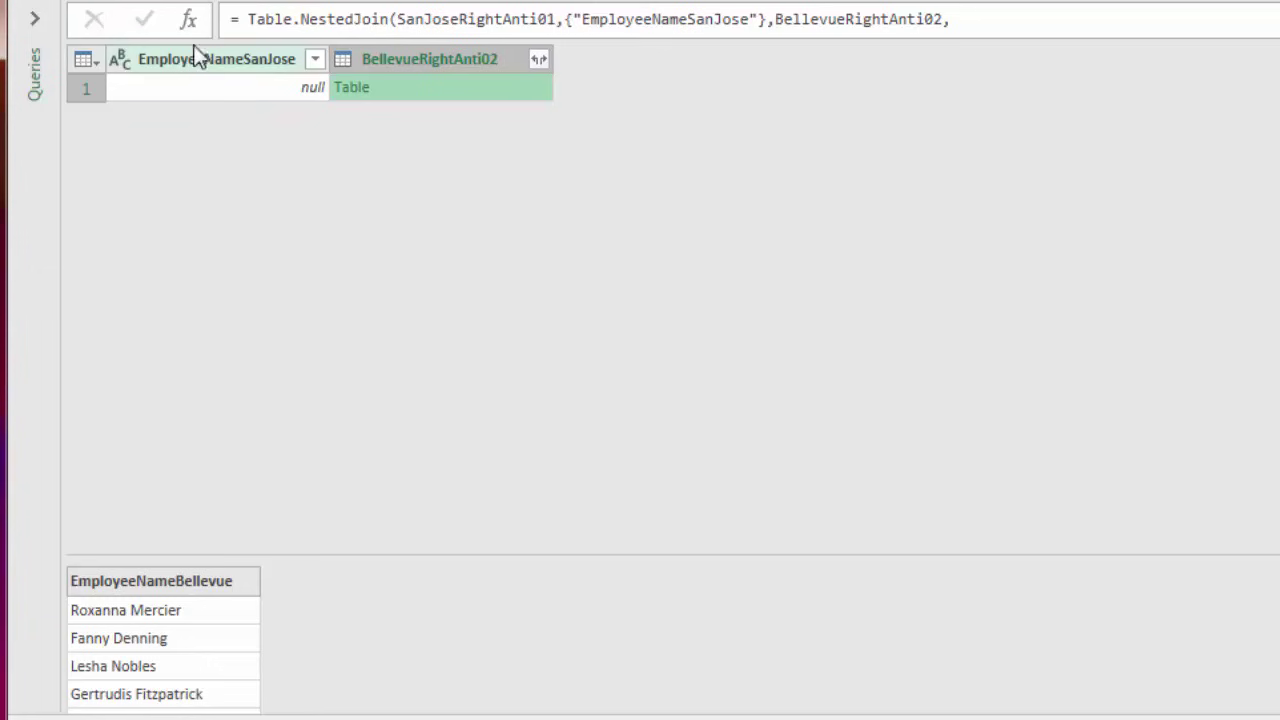
right_click(168, 65)
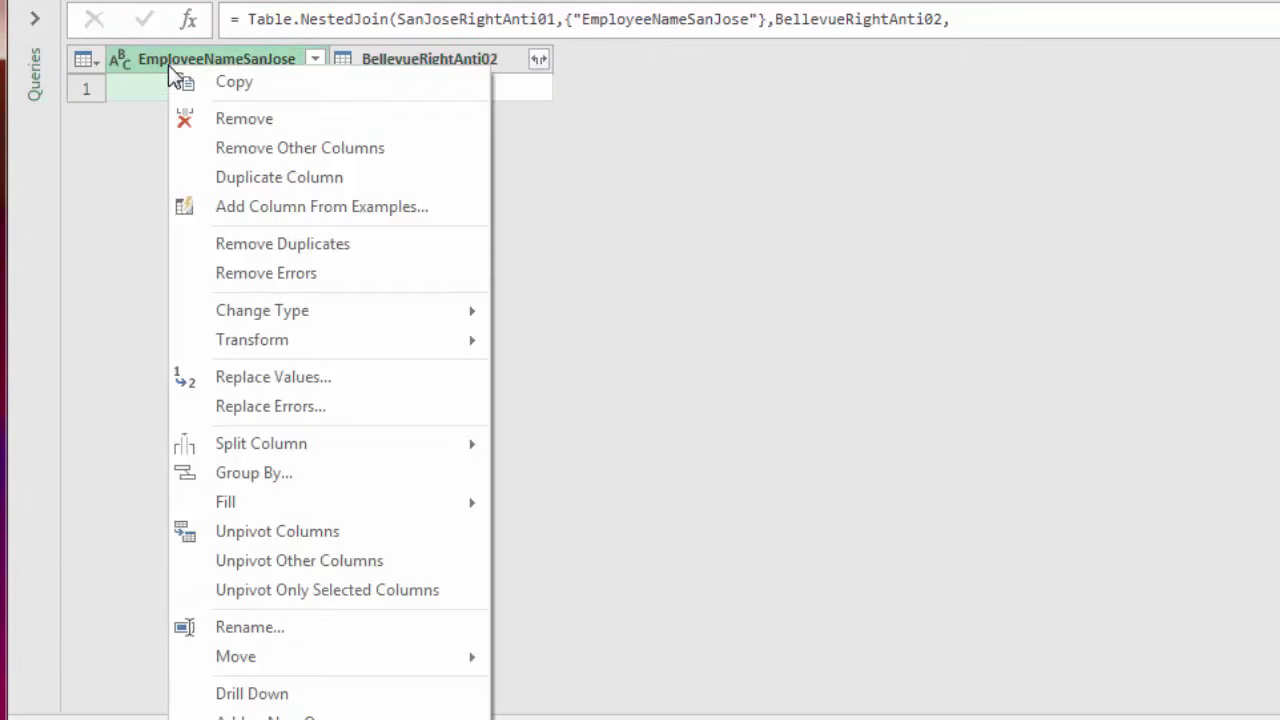
click(241, 122)
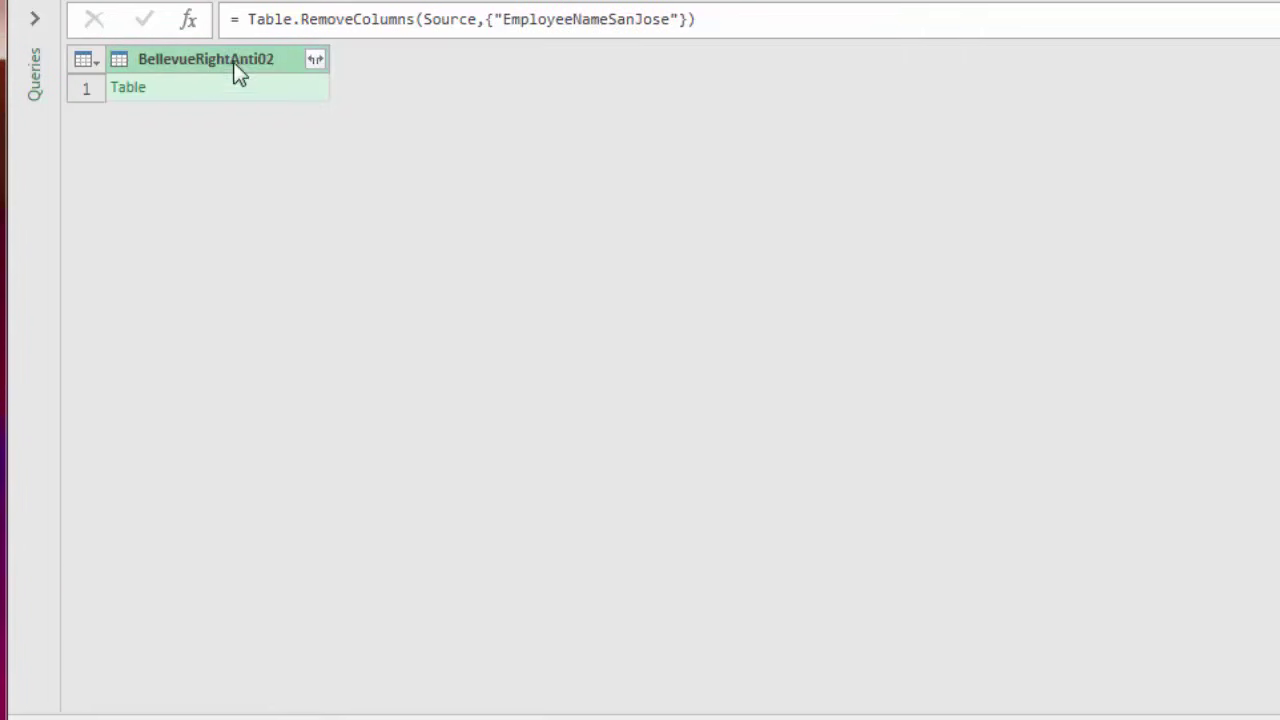
Expand the BellevueRightAnti02 column to EmployeeNameBellevue without using the original column name as prefix
click(315, 62)
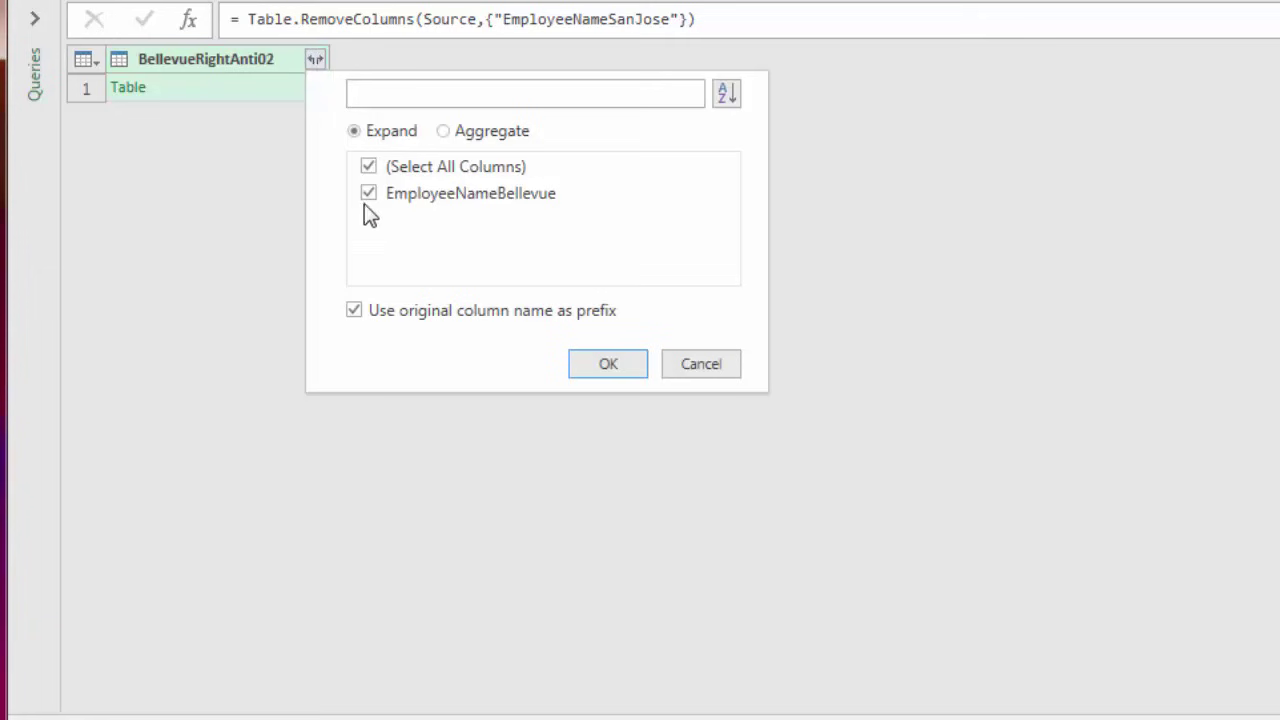
click(355, 312)
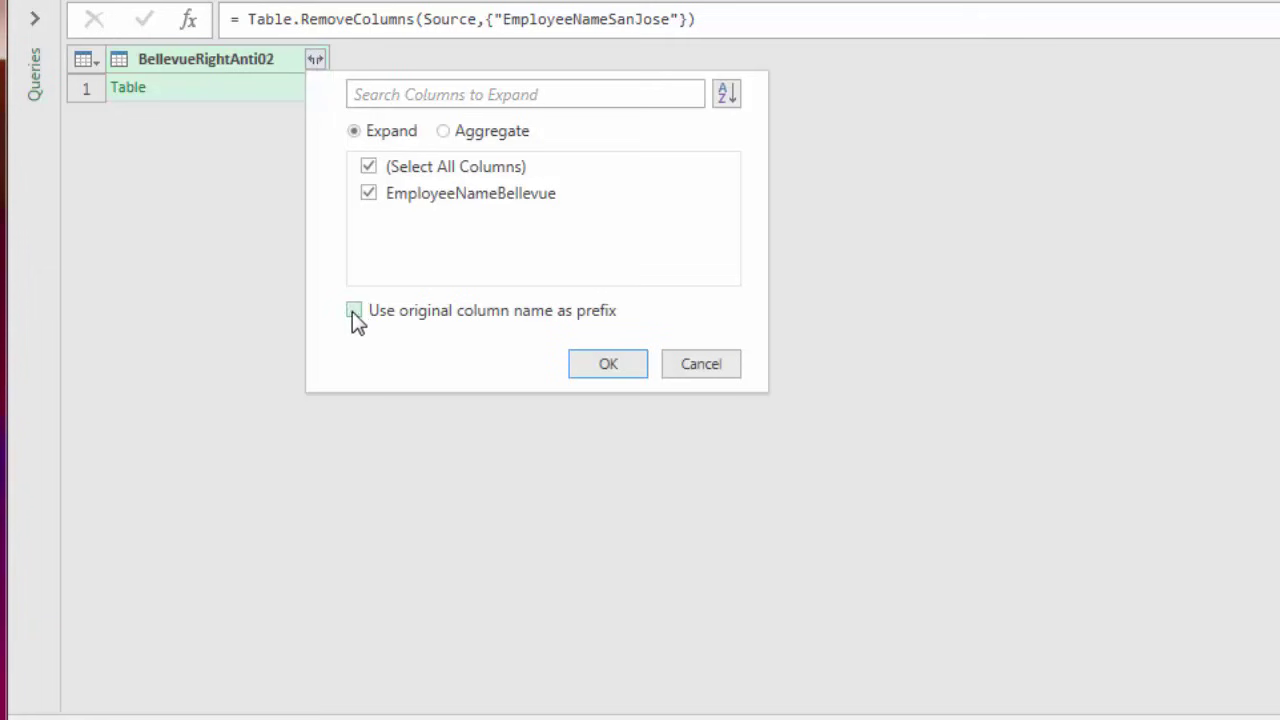
click(589, 369)
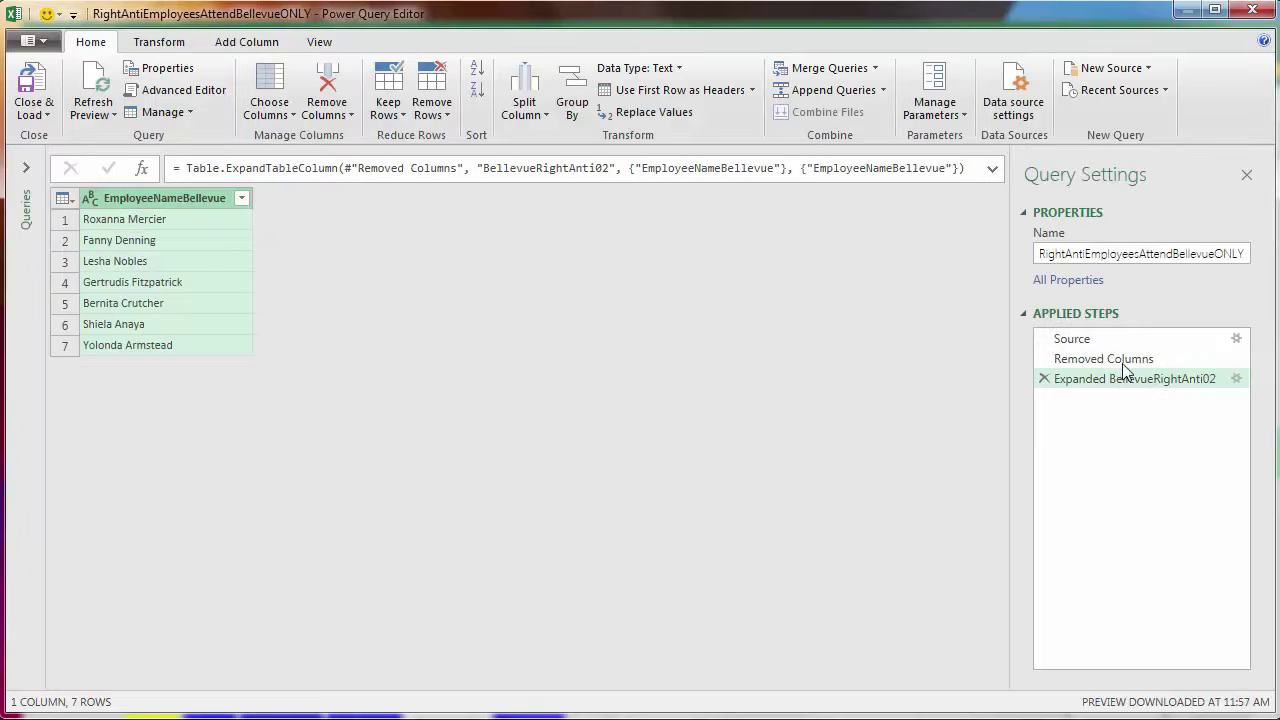
Check the Source step's join formula, load the Right Anti result as a table in existing worksheet cell E5, and collapse the AntiQueries group
click(1090, 339)
click(992, 172)
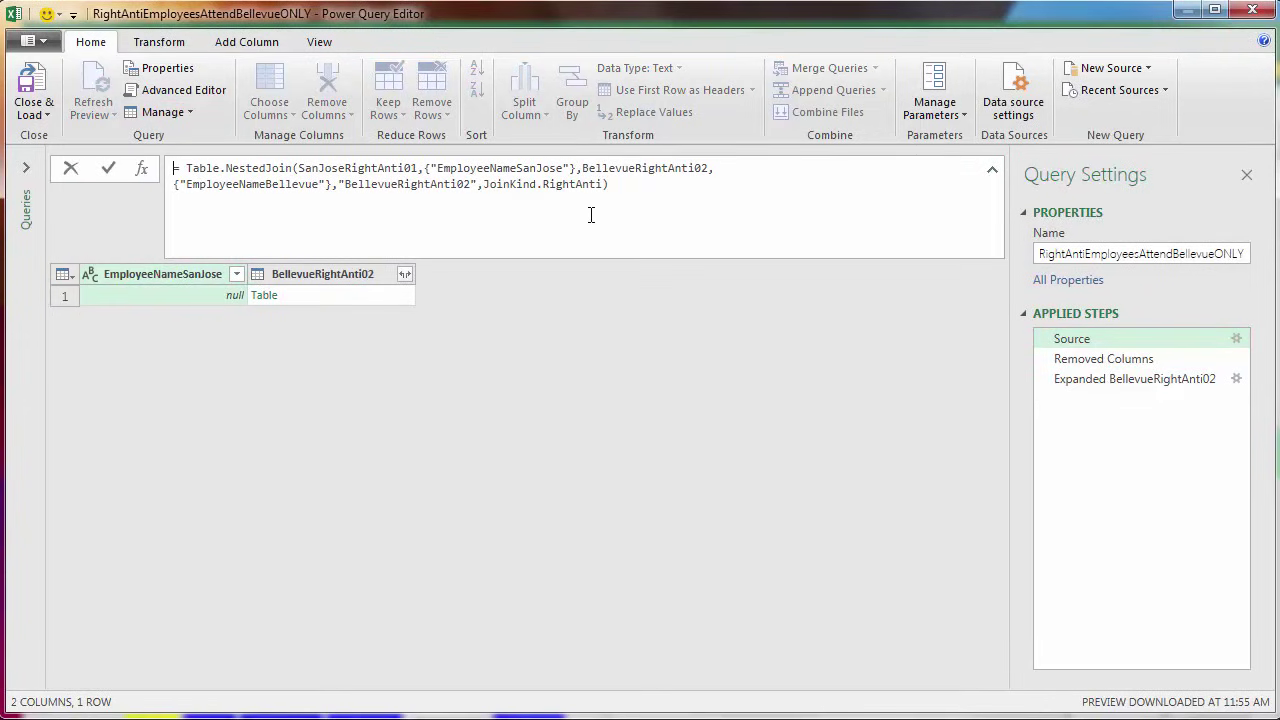
click(47, 112)
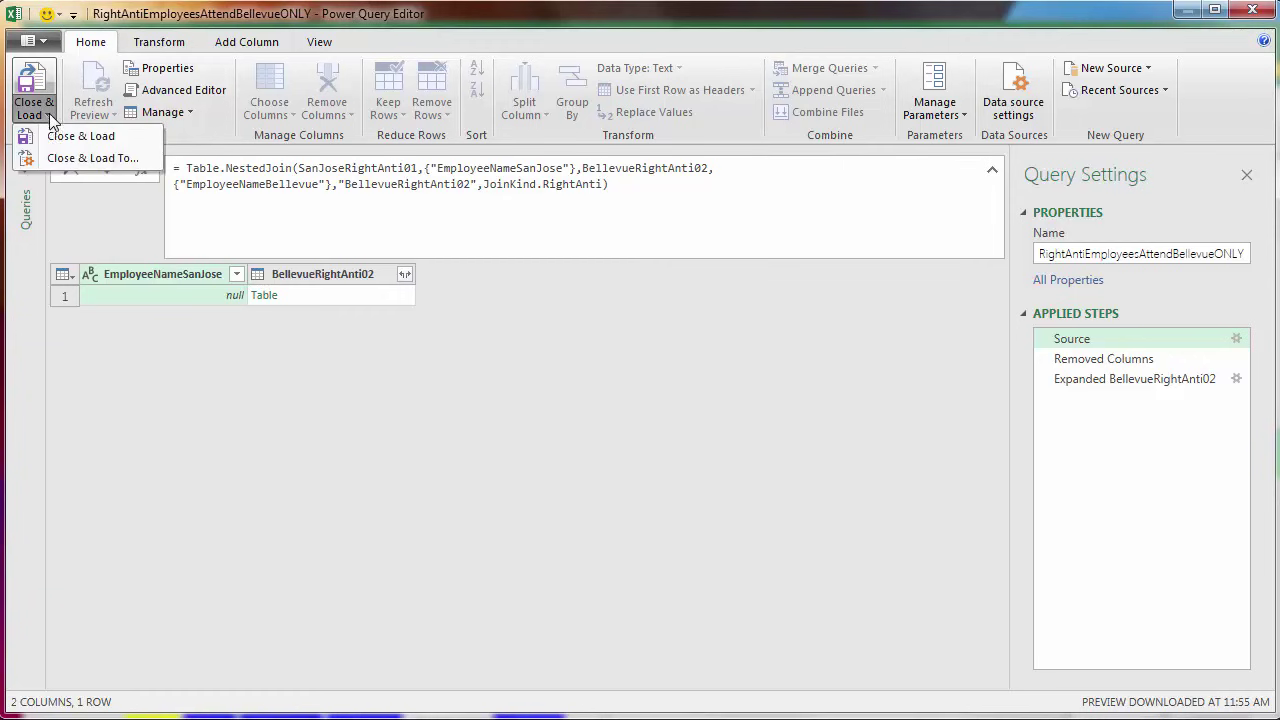
click(78, 163)
click(608, 471)
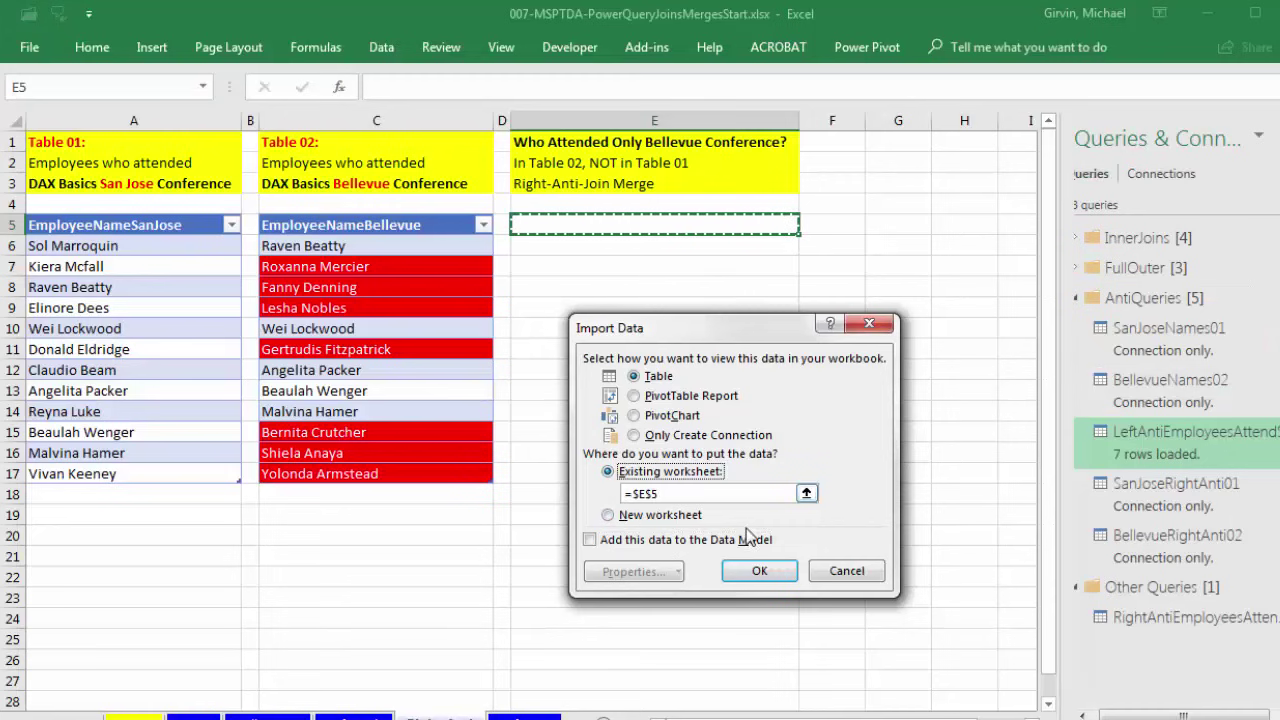
click(760, 572)
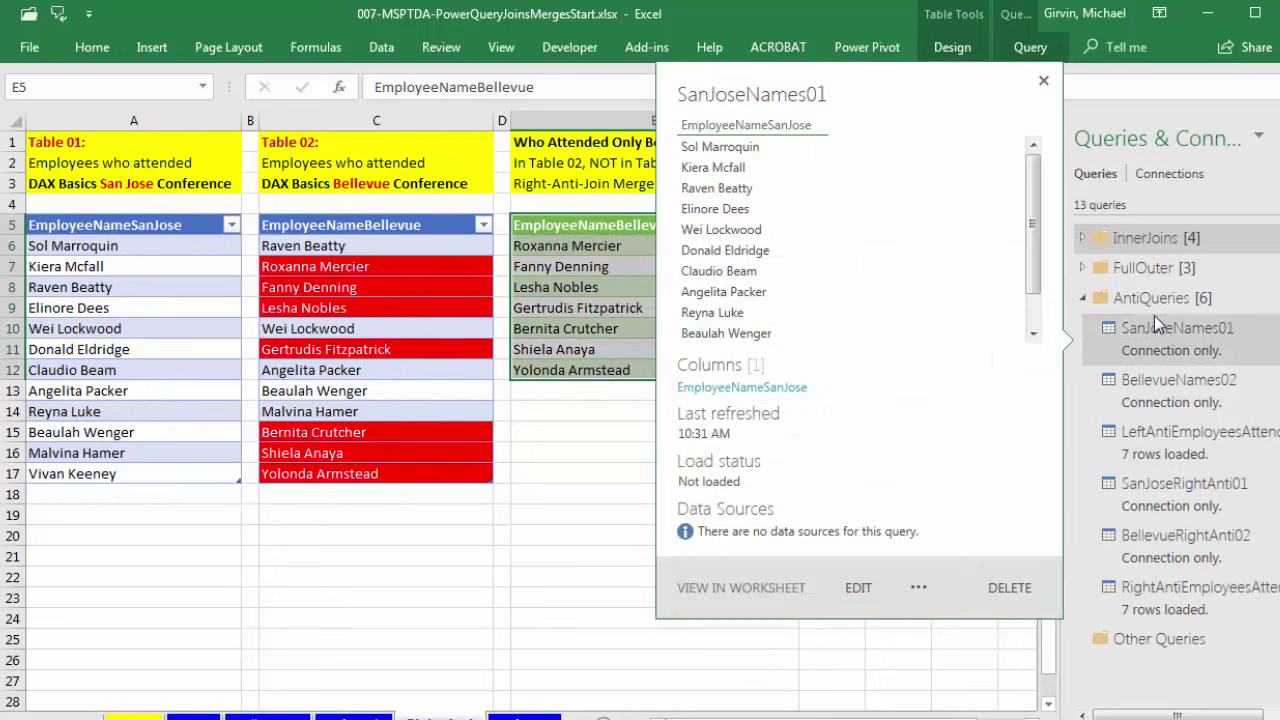
click(1081, 300)
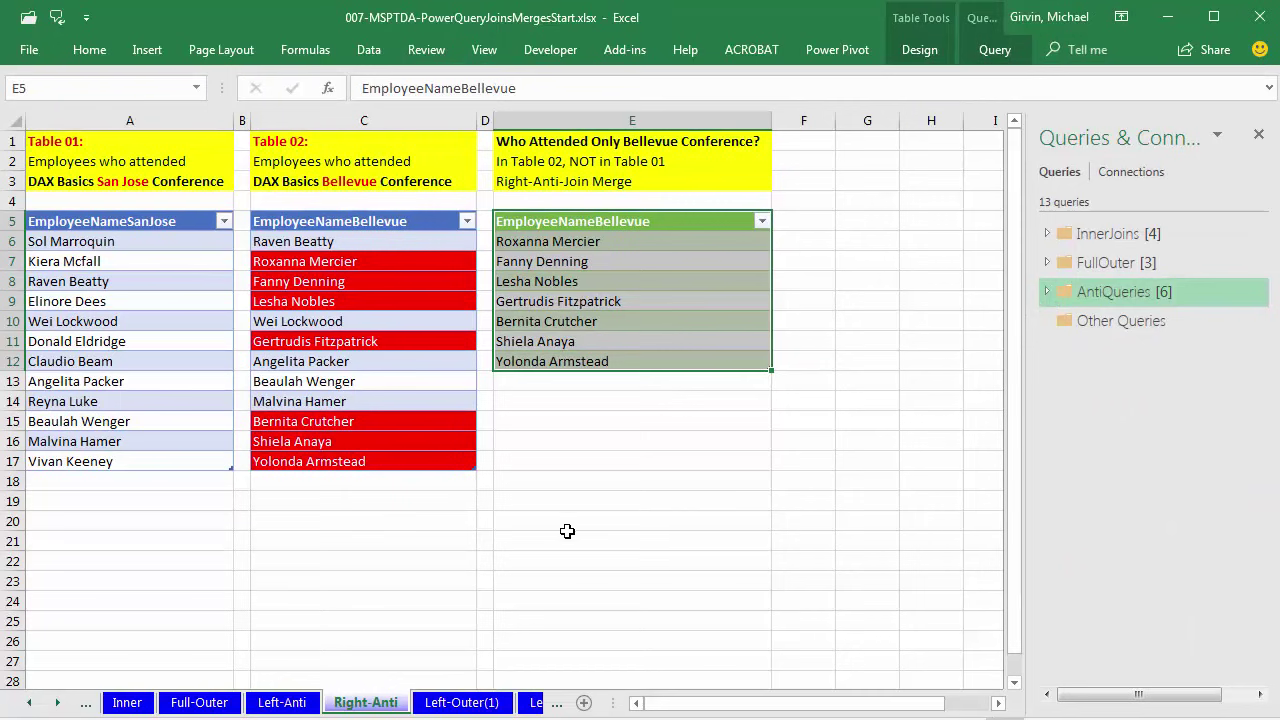
Open the Left-Outer(1) worksheet and examine the Product columns of the fSales and dProductPrice tables
click(57, 704)
click(57, 704)
click(57, 704)
click(57, 704)
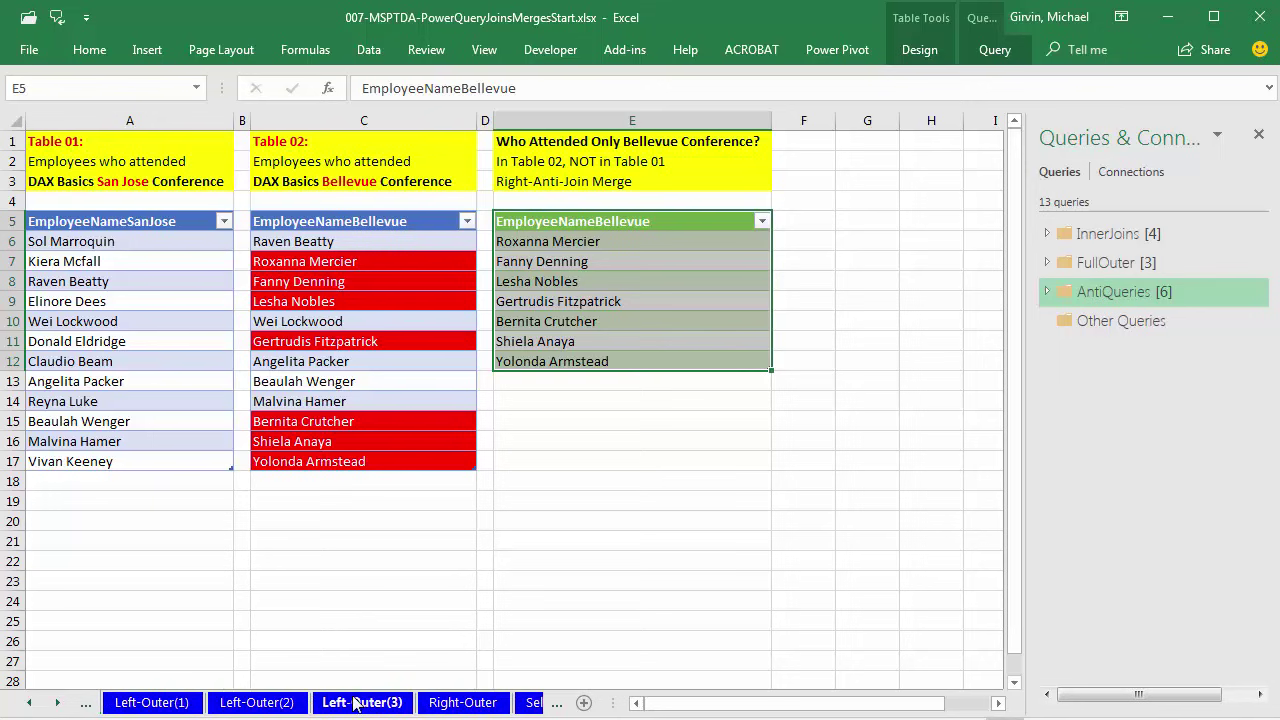
click(152, 703)
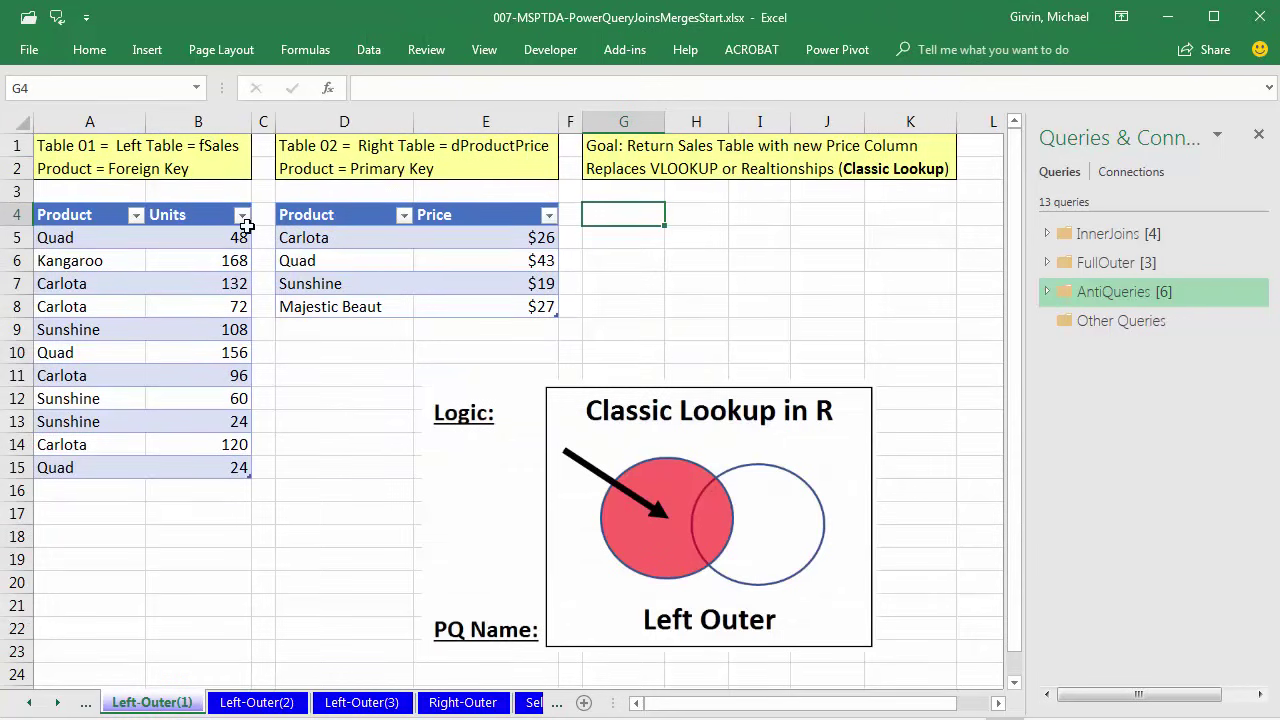
drag(58, 214, 67, 465)
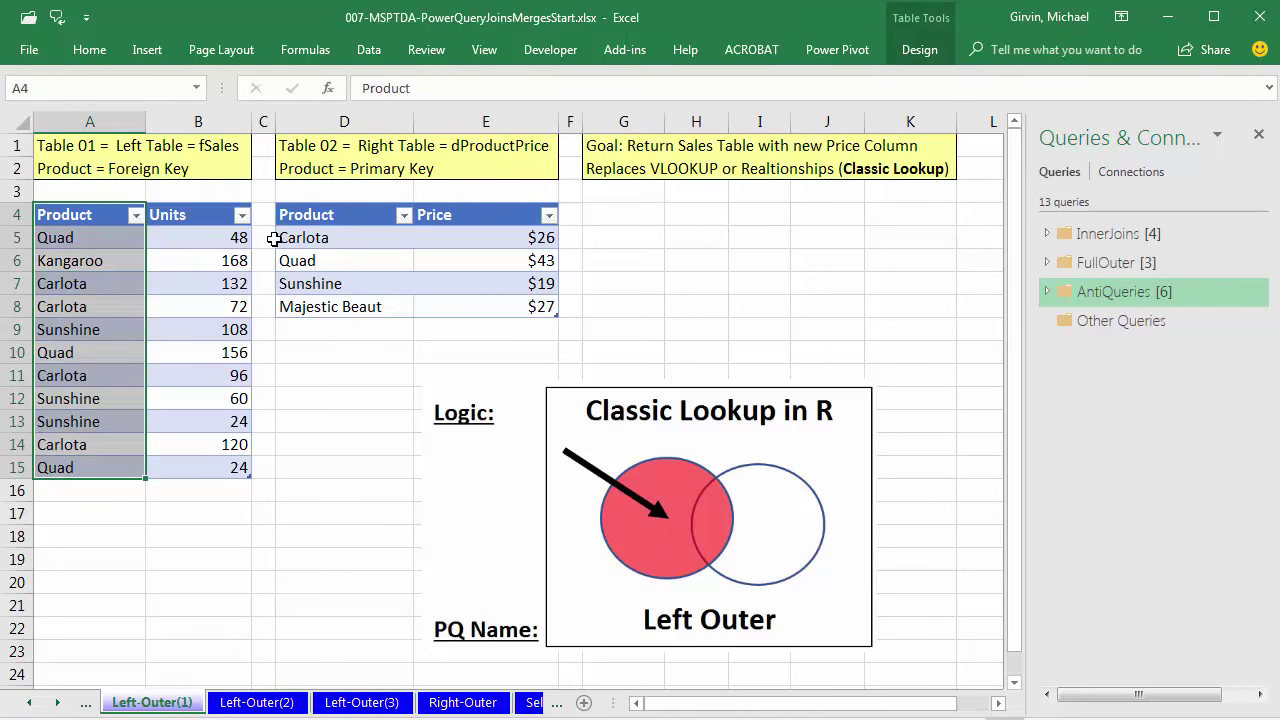
drag(295, 214, 316, 307)
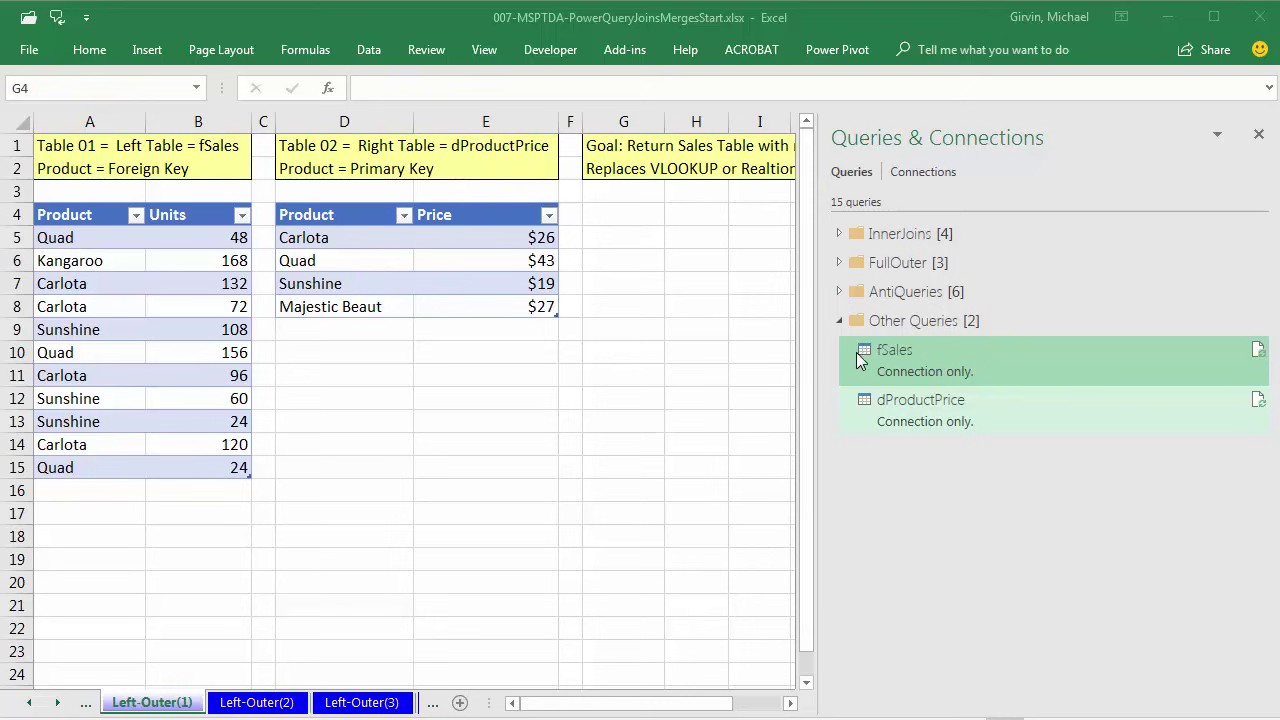
Move the fSales and dProductPrice queries to a new group named LeftOuter
click(848, 349)
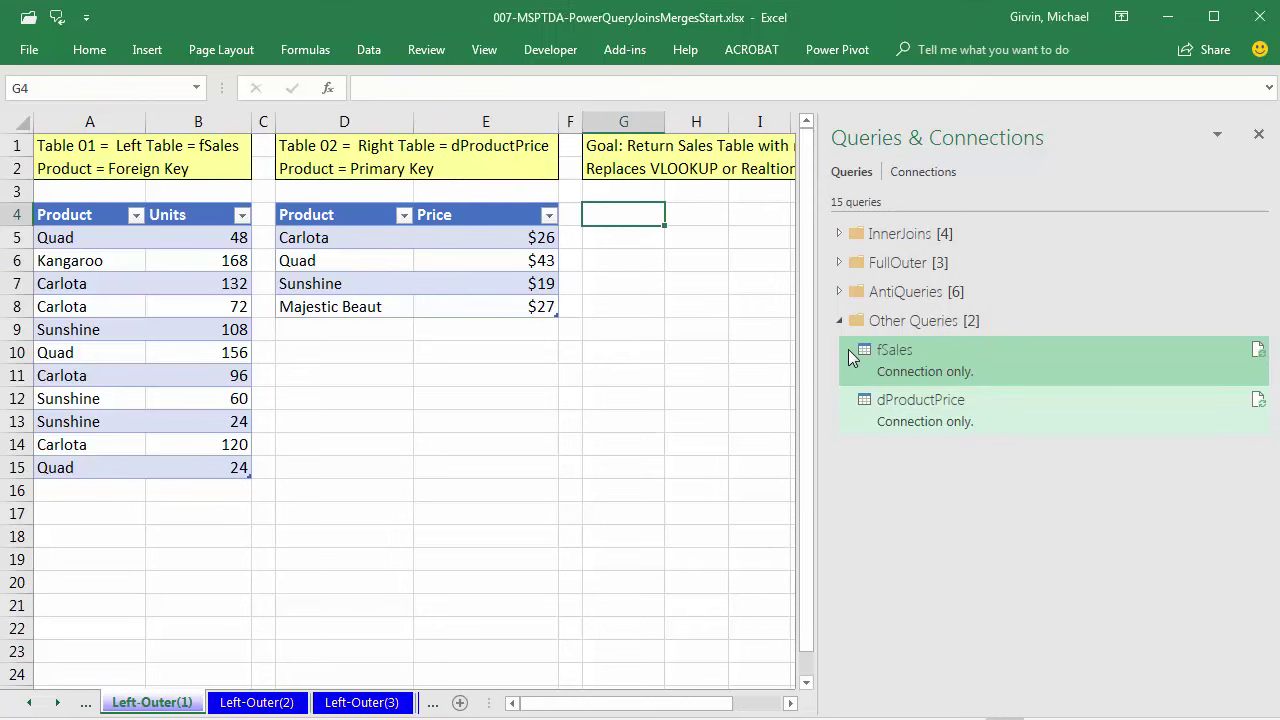
right_click(848, 352)
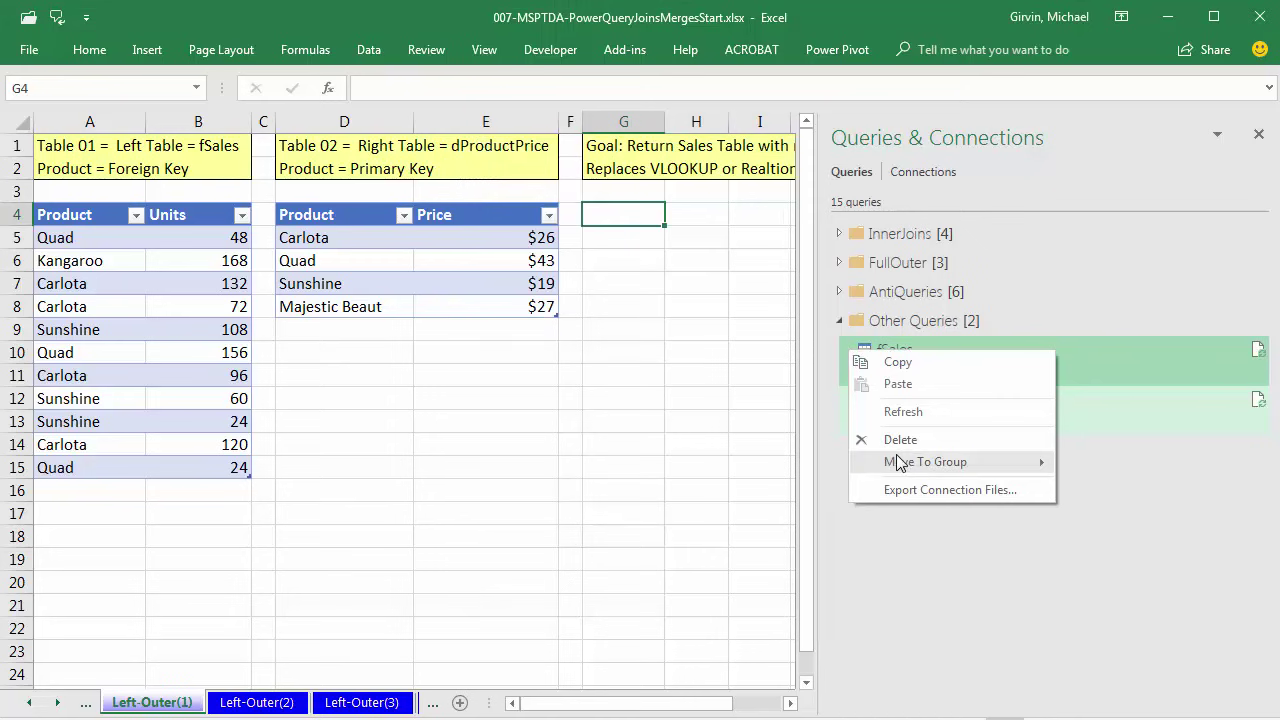
mouse_move(986, 466)
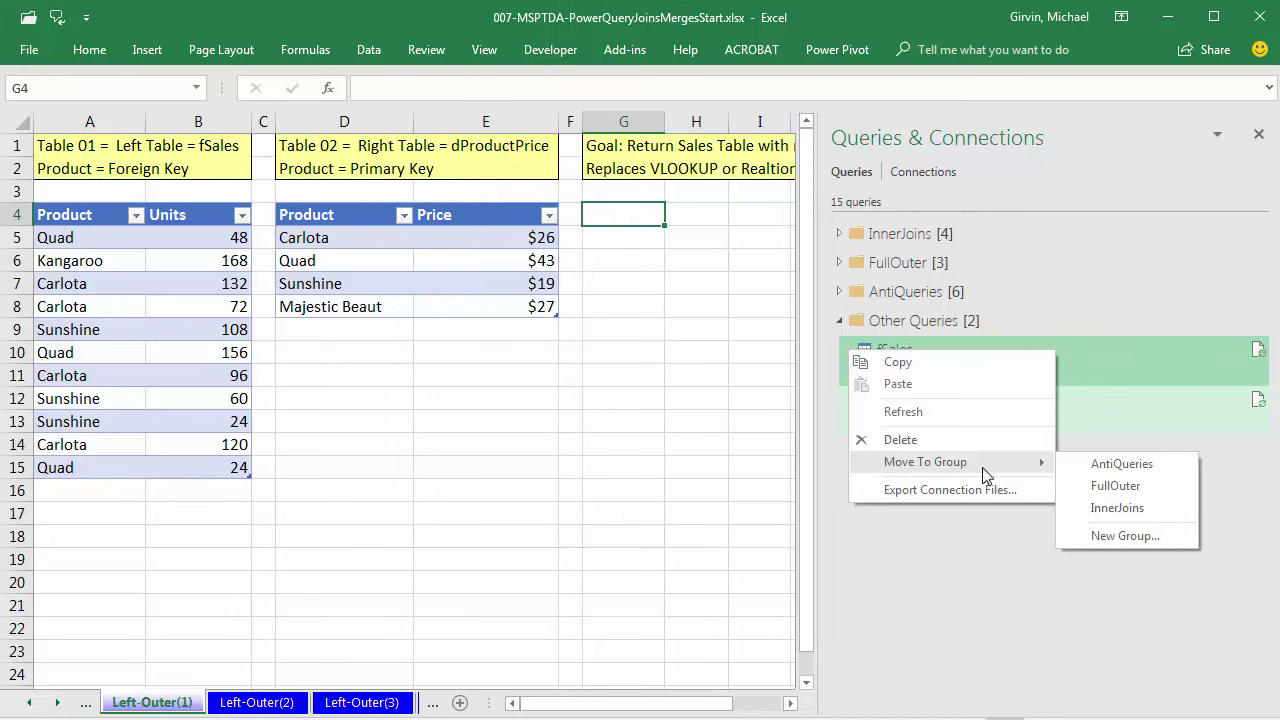
click(1165, 536)
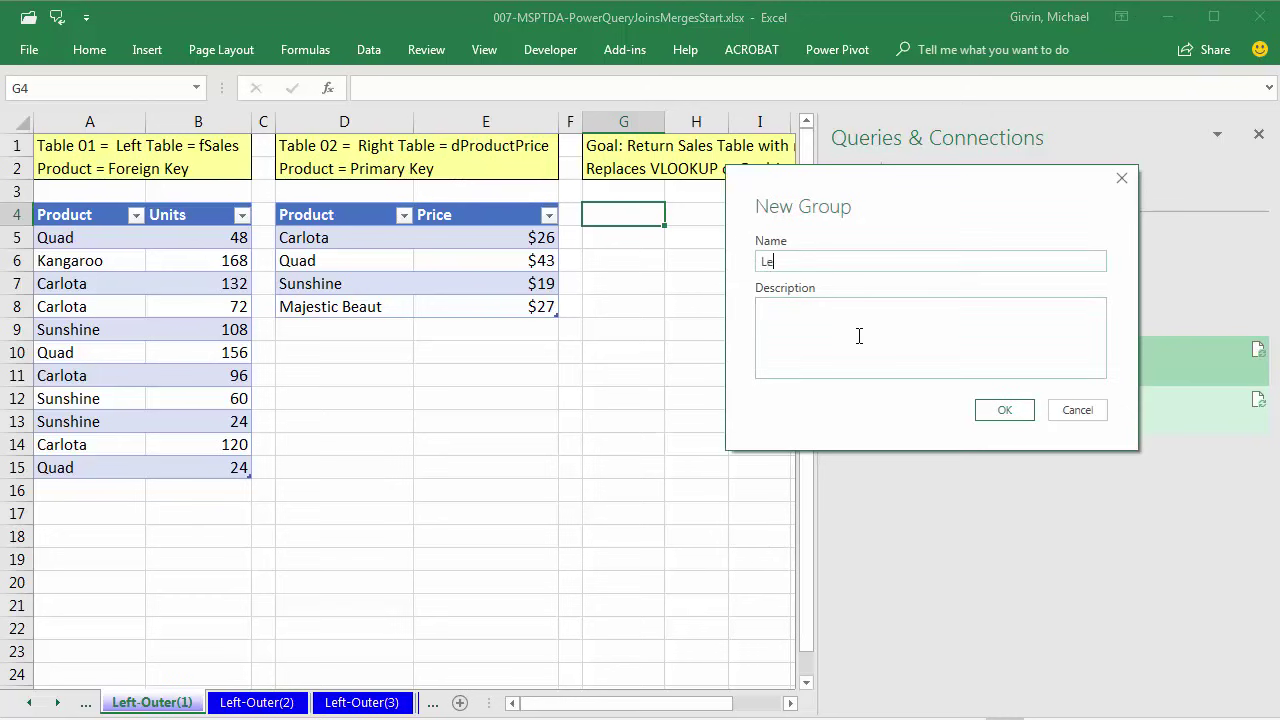
text(LeftOuter)
key(Return)
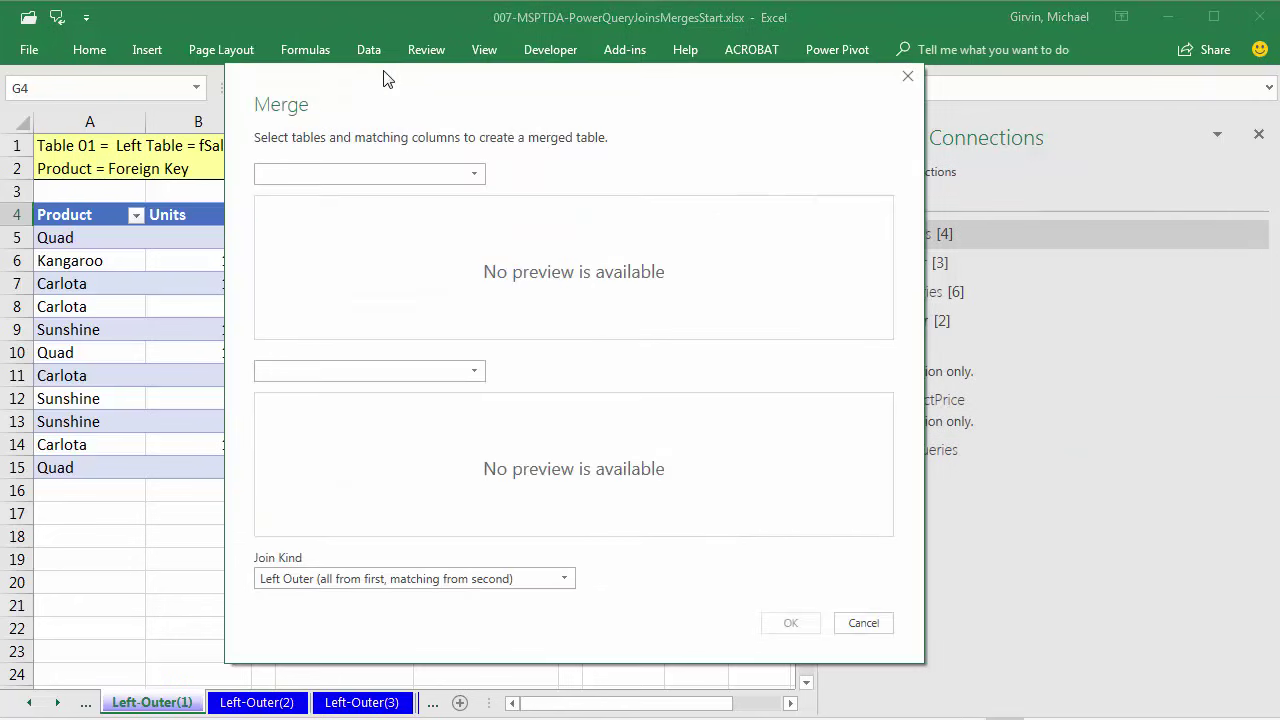
Merge fSales with dProductPrice on Product using a Left Outer join, and name the query LeftPOuterLookupPrice
click(416, 183)
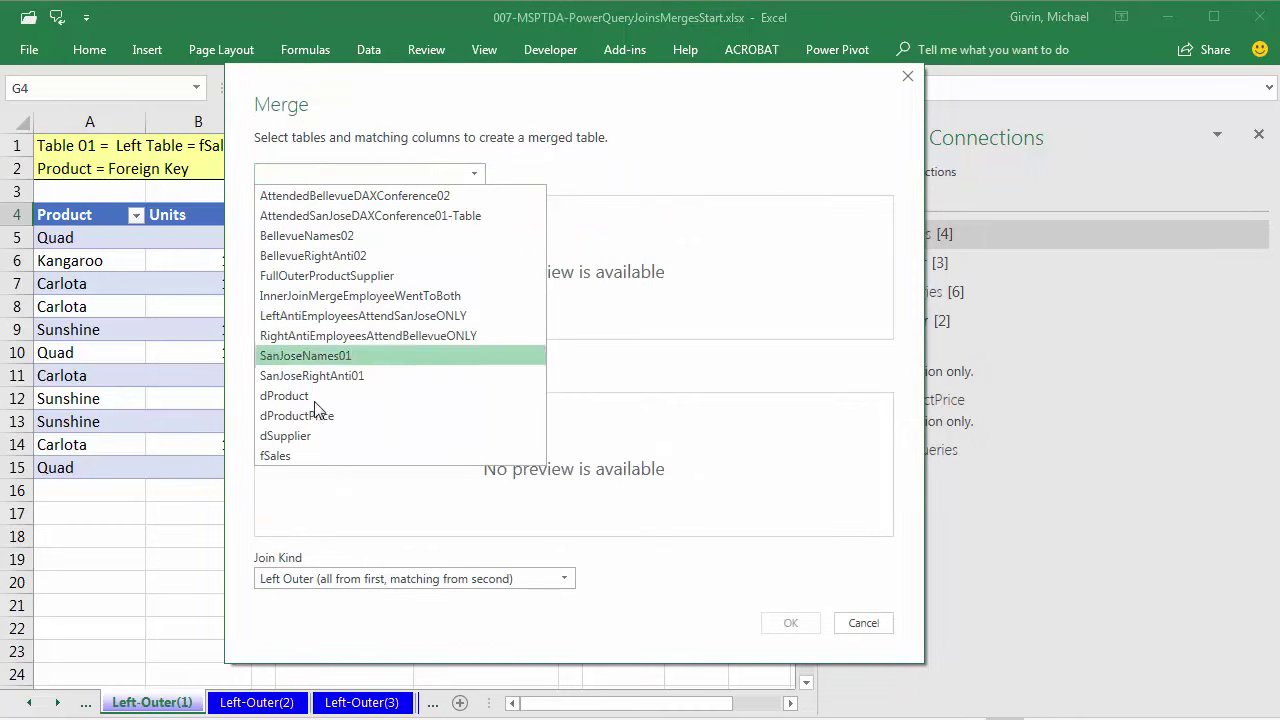
click(302, 455)
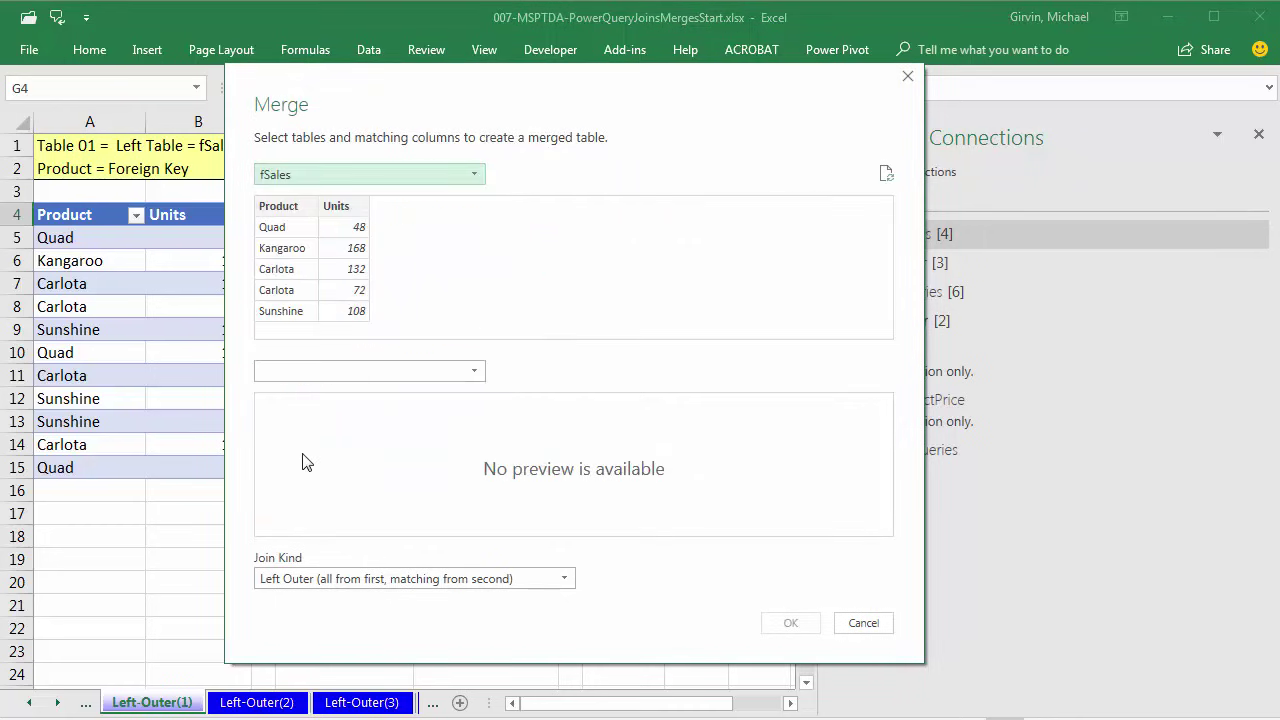
click(286, 210)
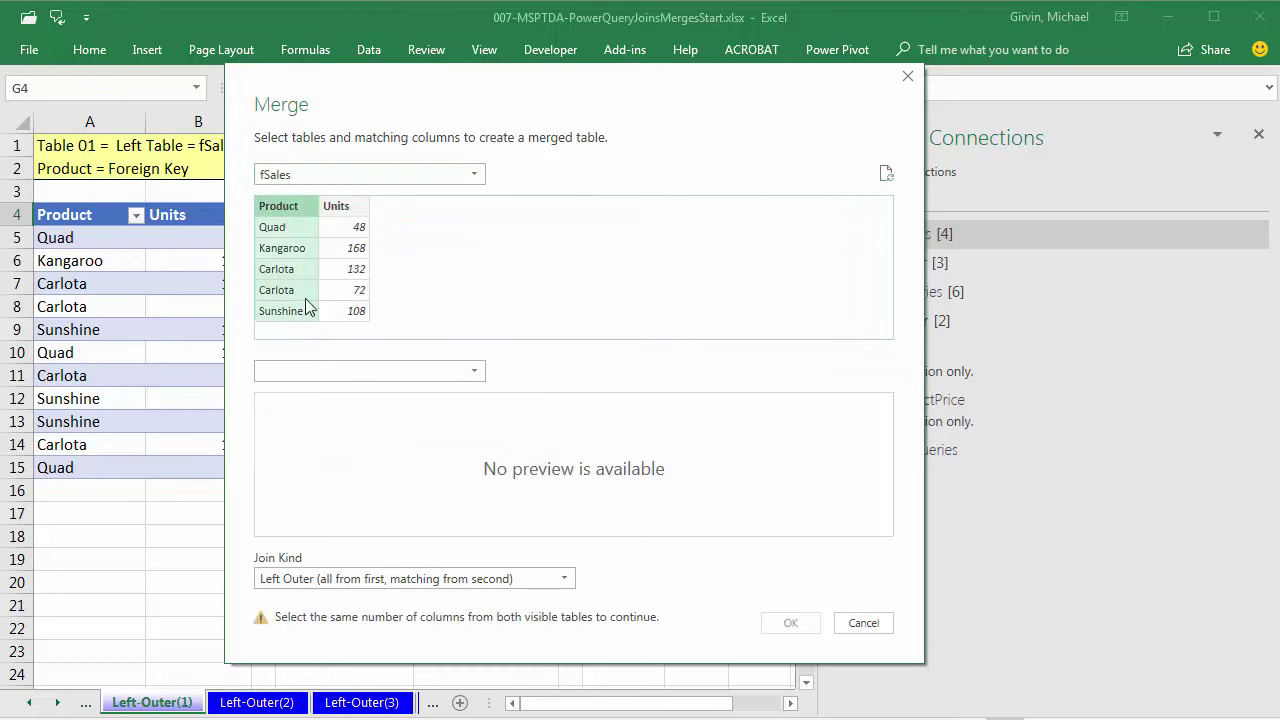
click(301, 376)
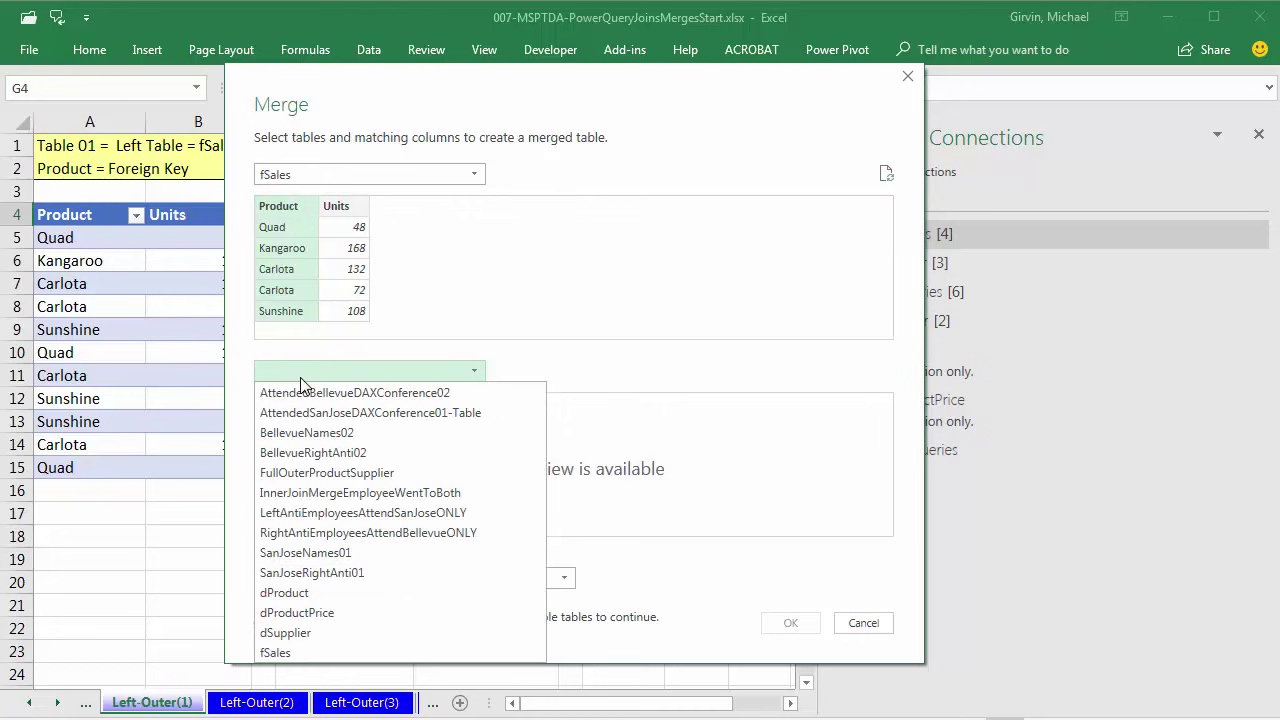
click(321, 618)
click(294, 401)
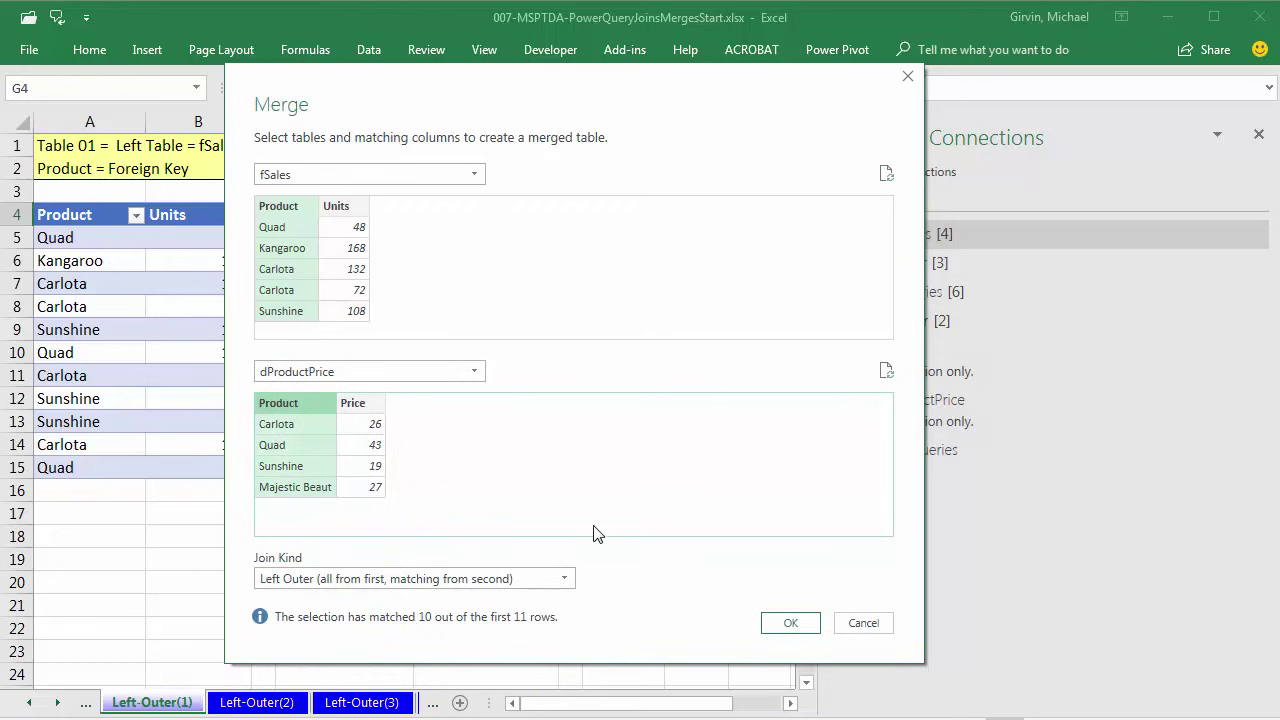
click(778, 622)
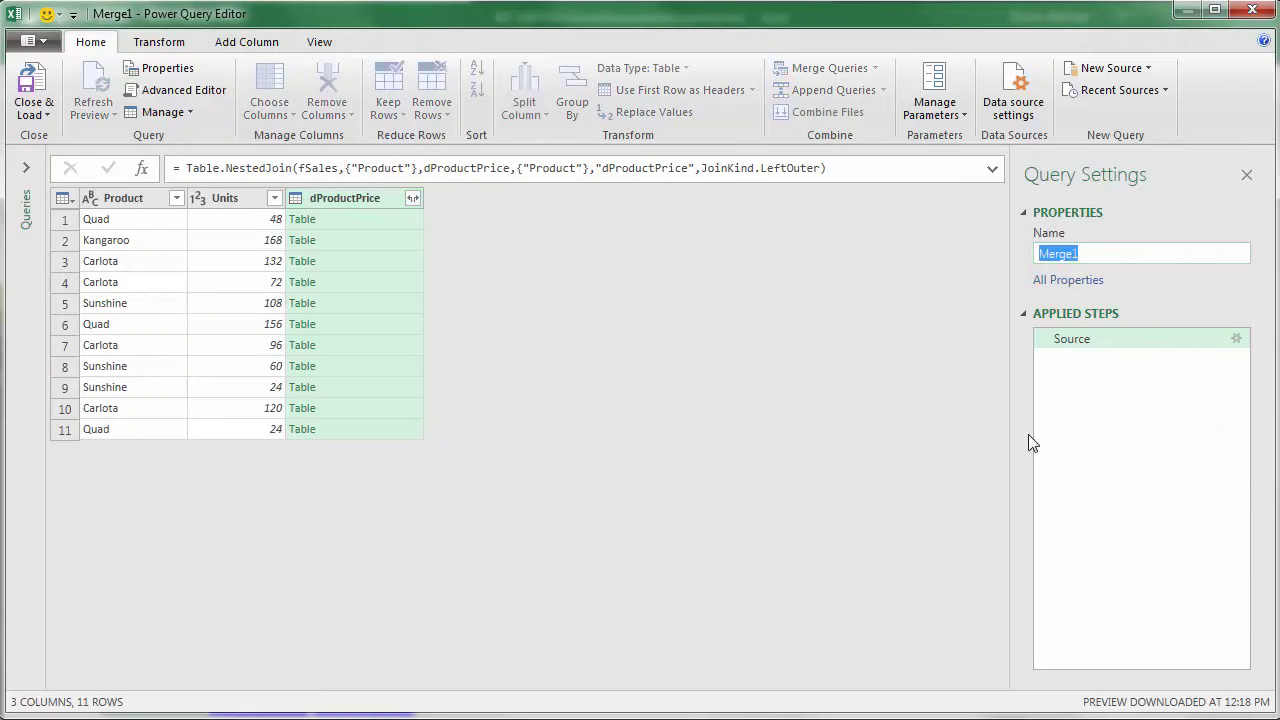
key(ctrl+v)
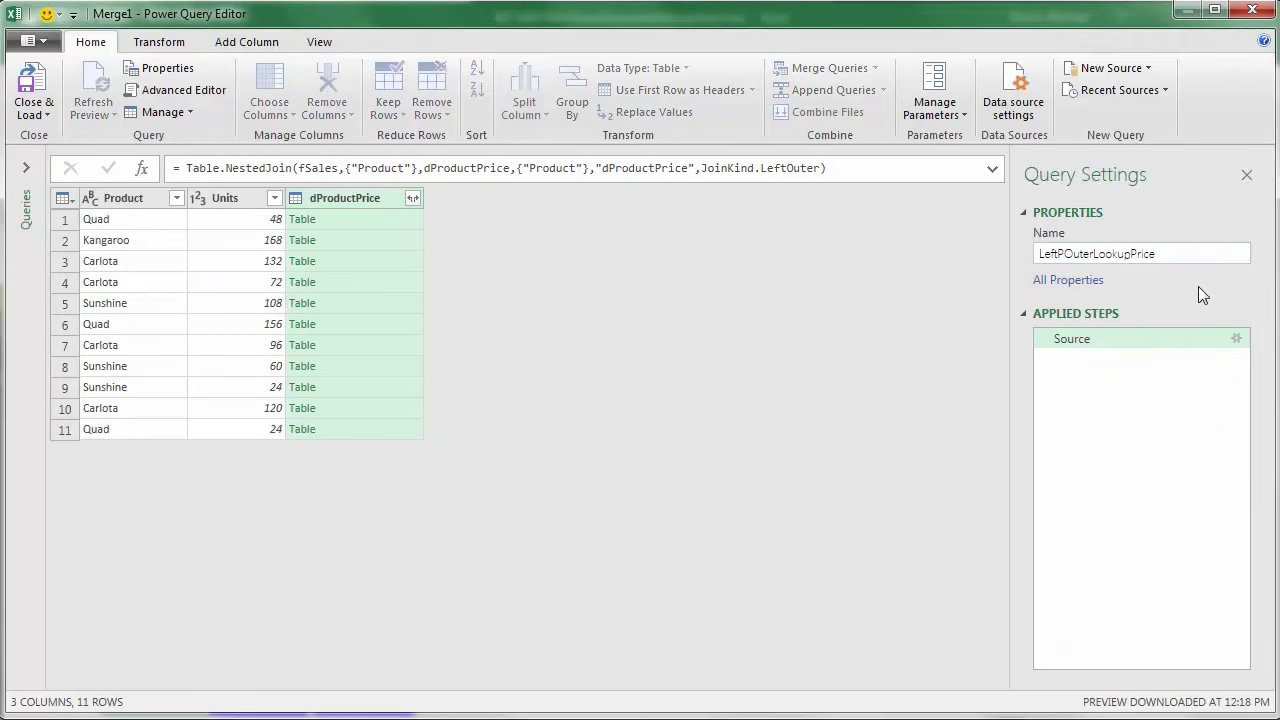
key(Return)
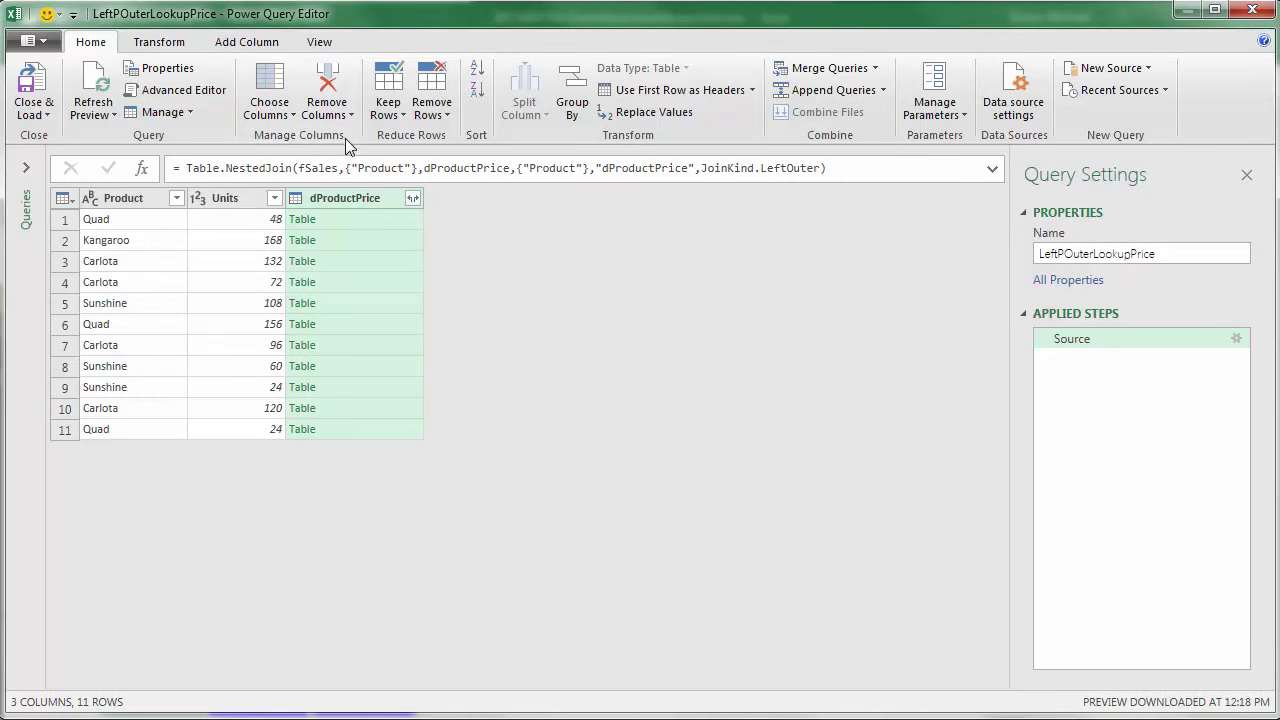
Preview the nested tables in the first two rows and expand dProductPrice to Price only, without the original column name as prefix
click(382, 218)
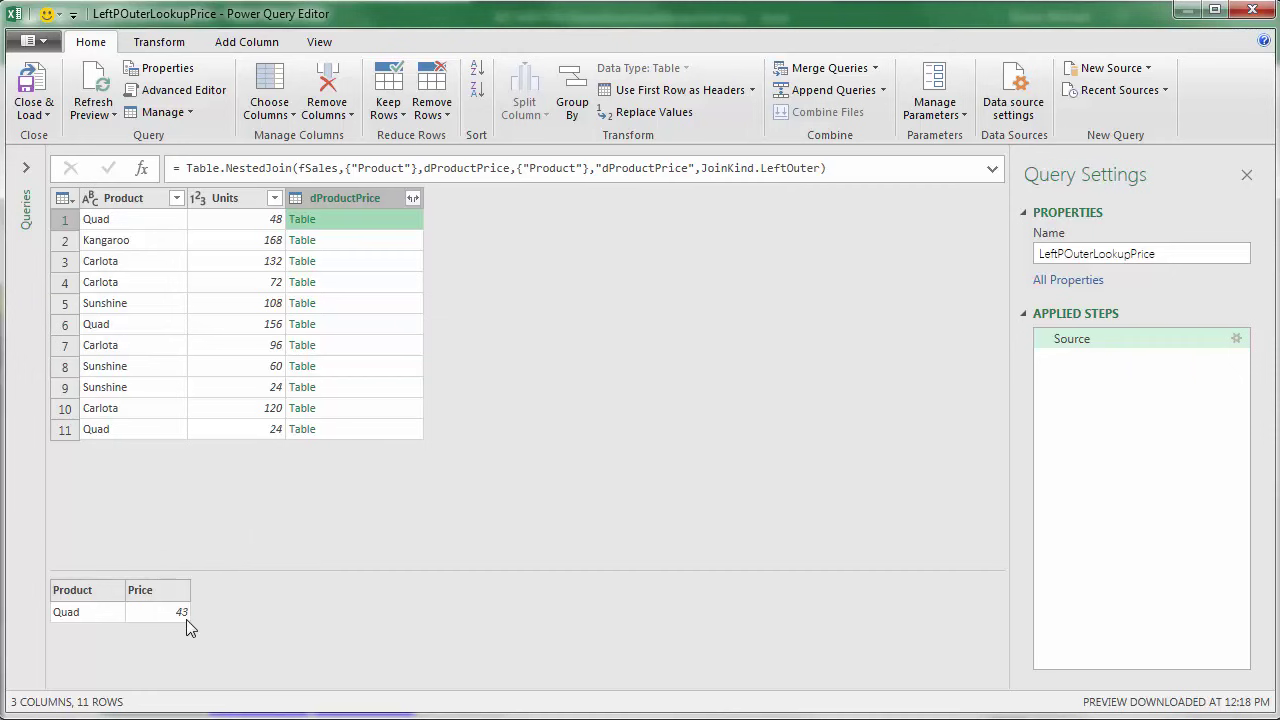
click(350, 245)
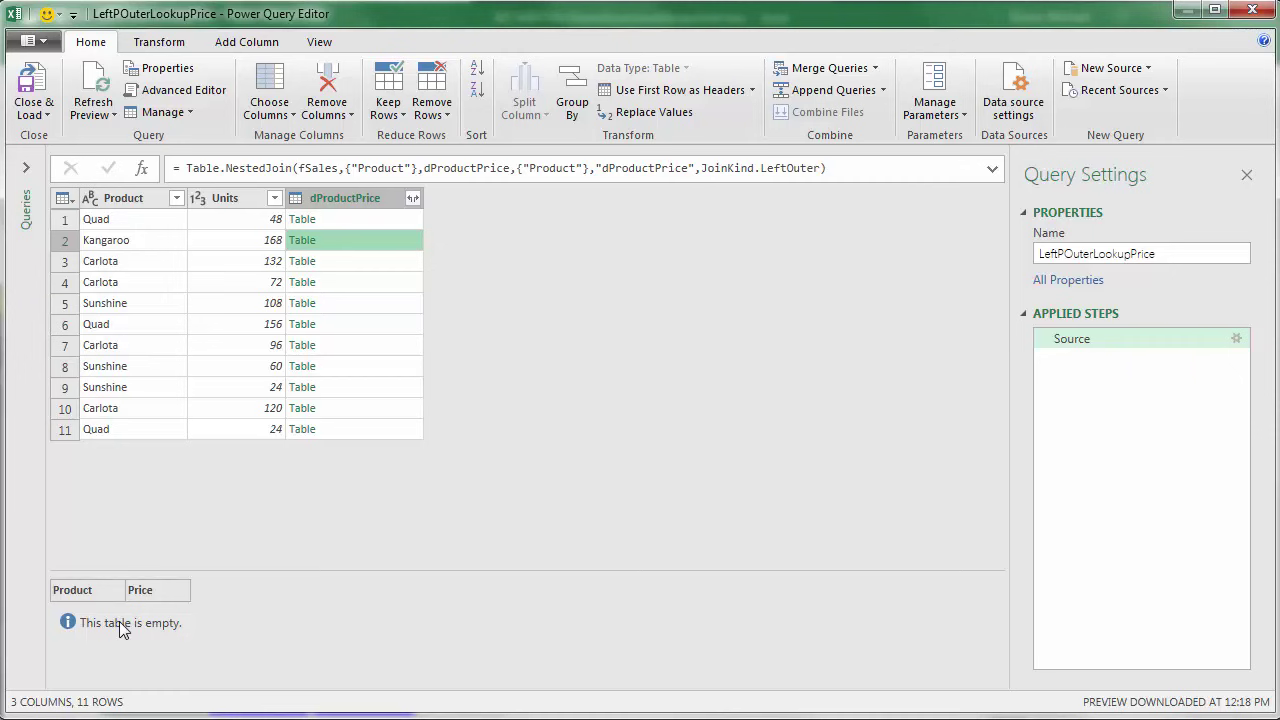
click(412, 199)
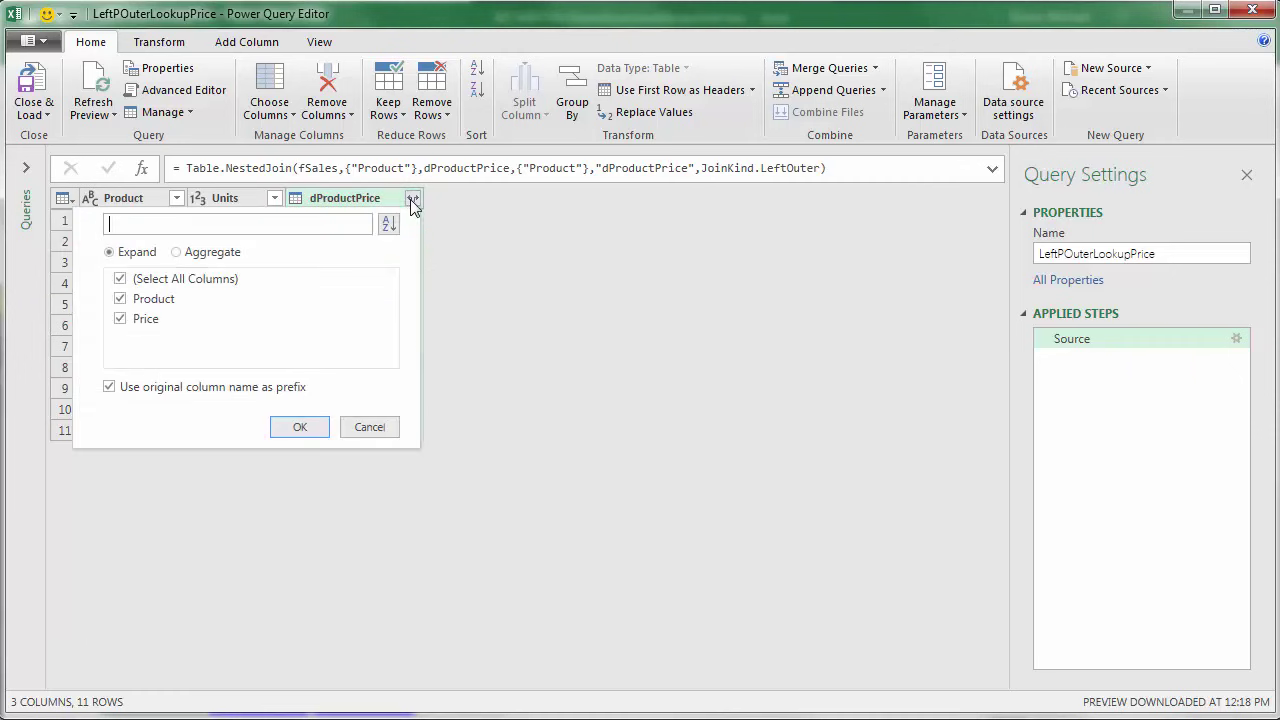
click(110, 388)
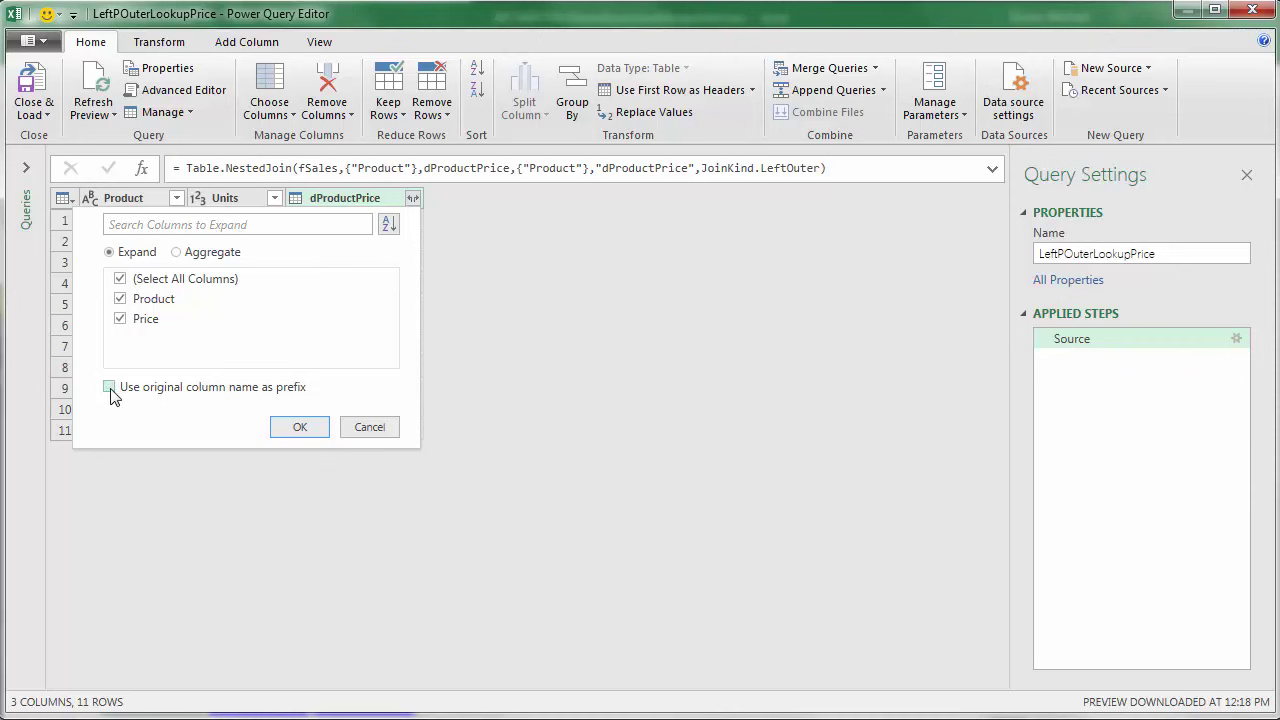
click(120, 279)
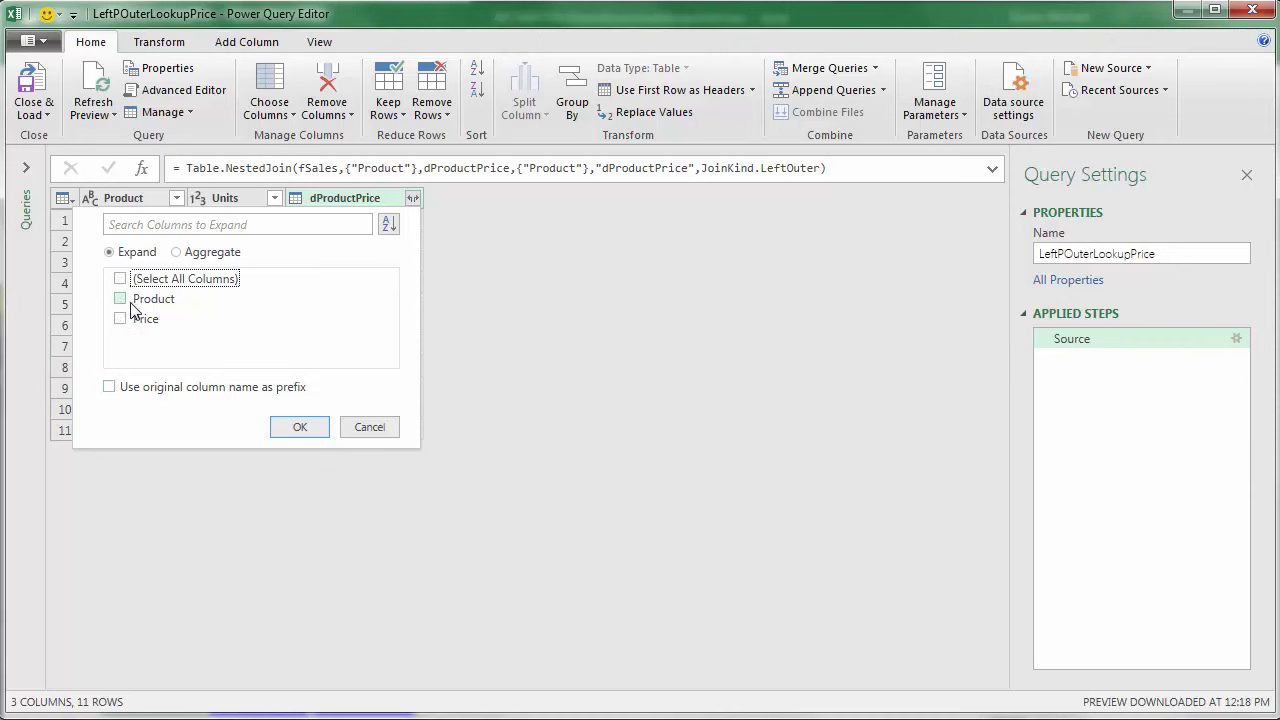
click(122, 320)
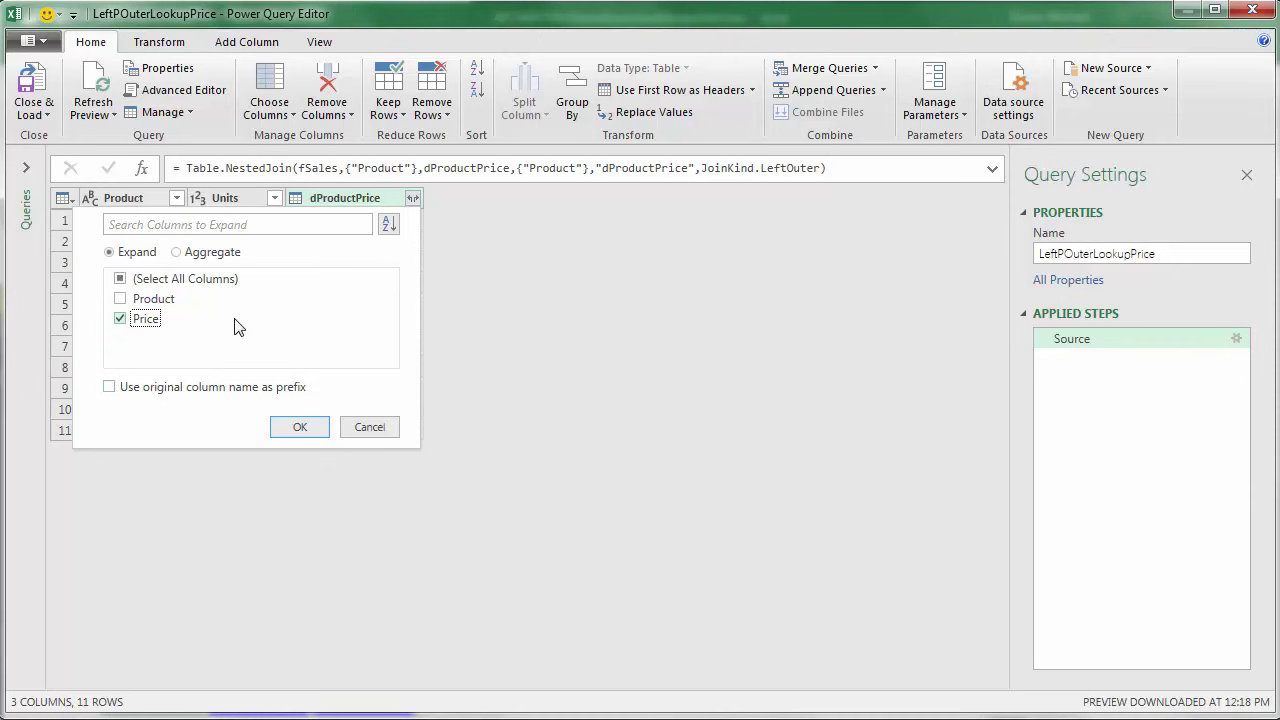
click(299, 427)
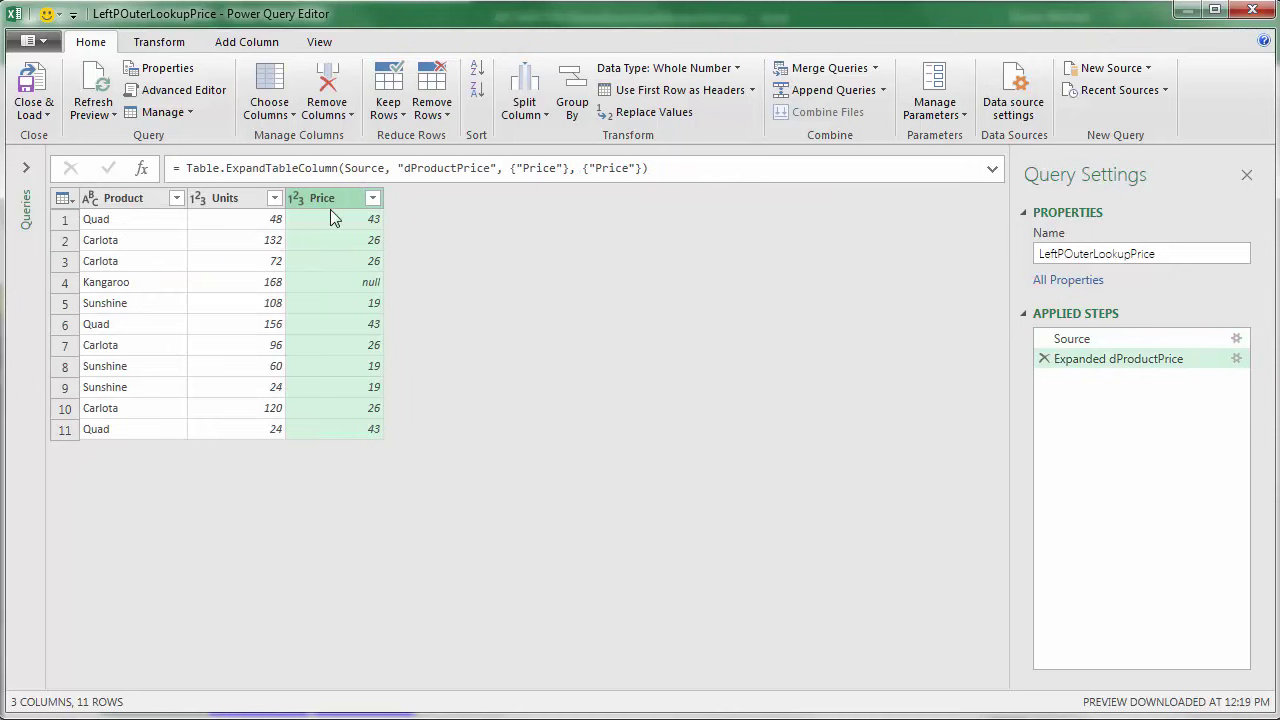
Check the Source step's join formula and load the LeftPOuterLookupPrice result as a table in existing worksheet cell G4
click(1060, 339)
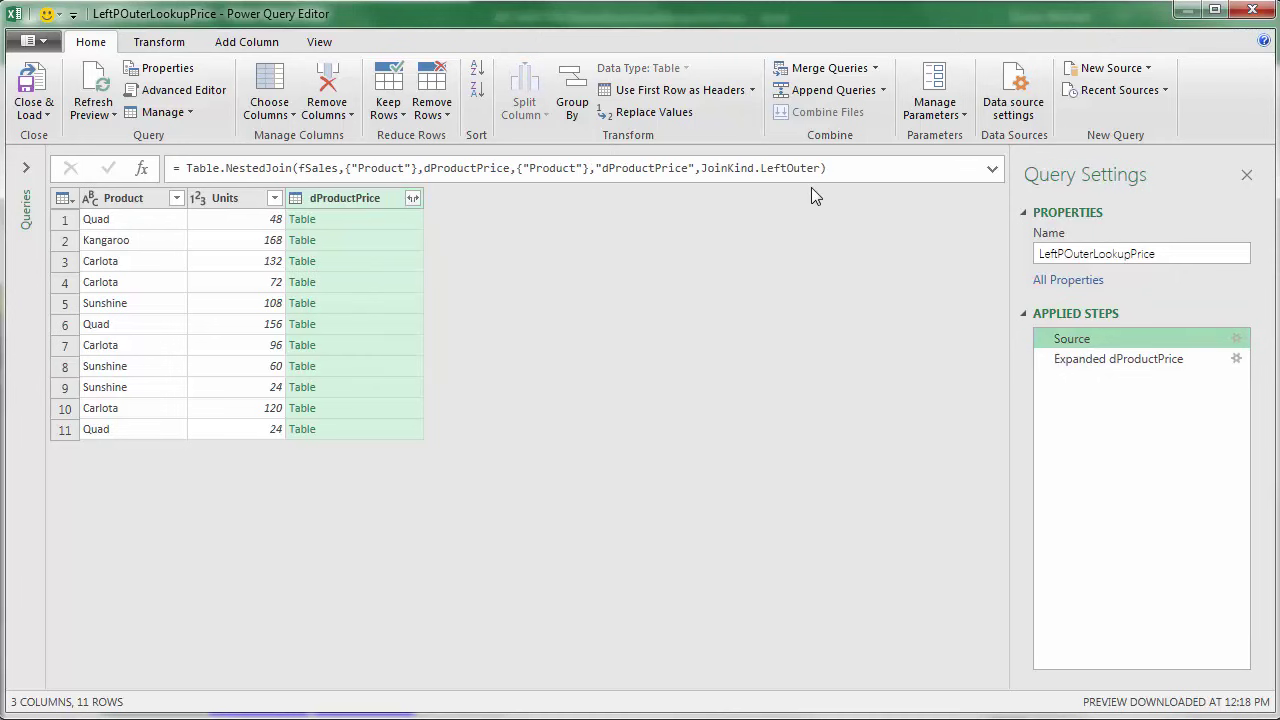
click(40, 112)
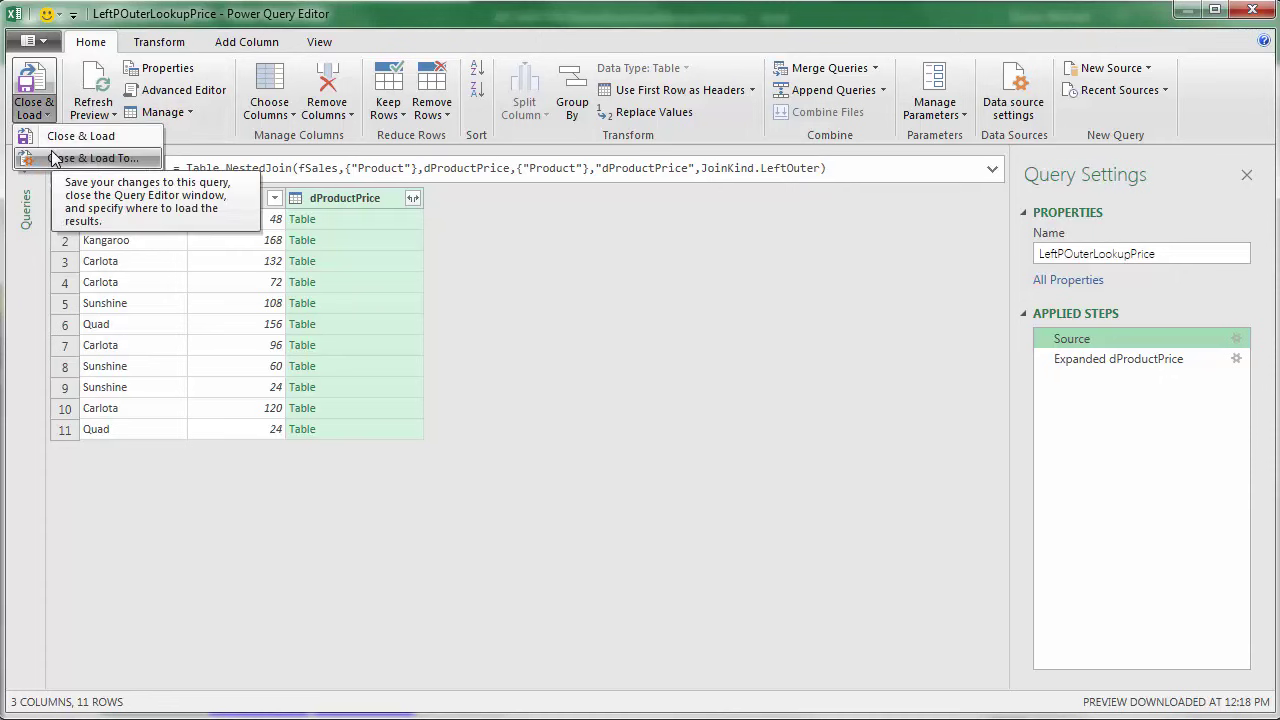
click(92, 158)
click(588, 459)
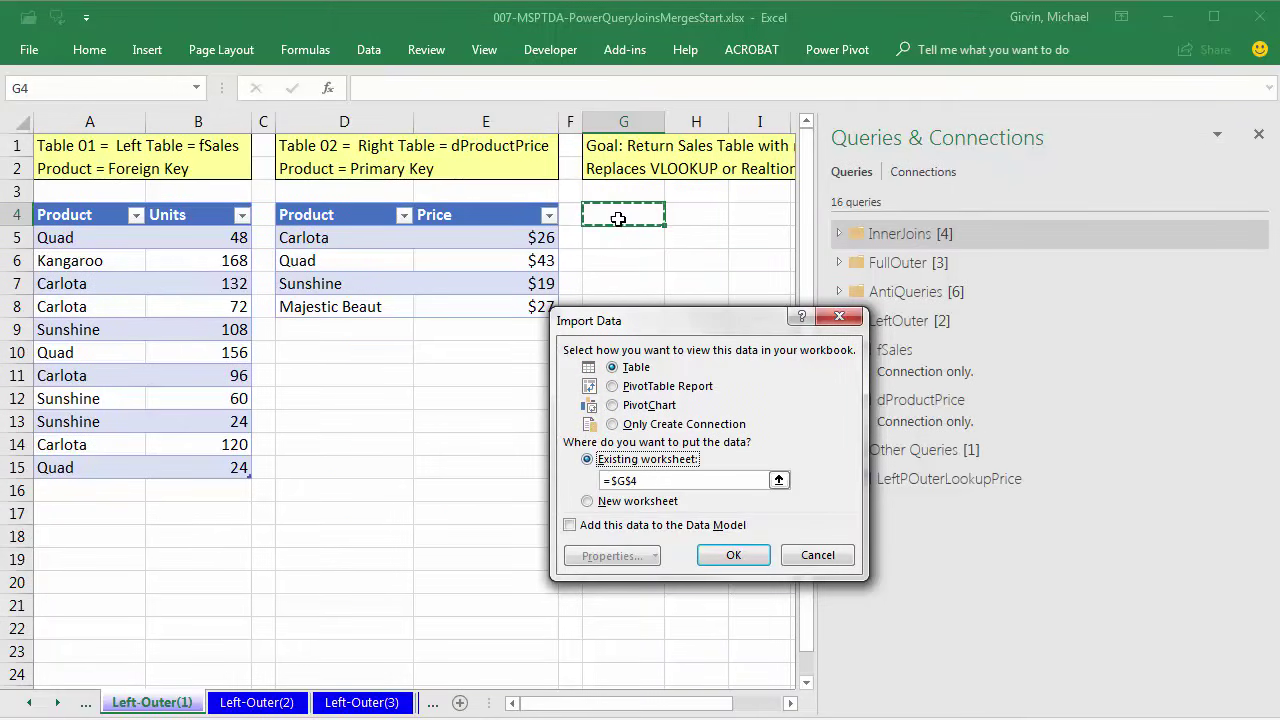
click(733, 555)
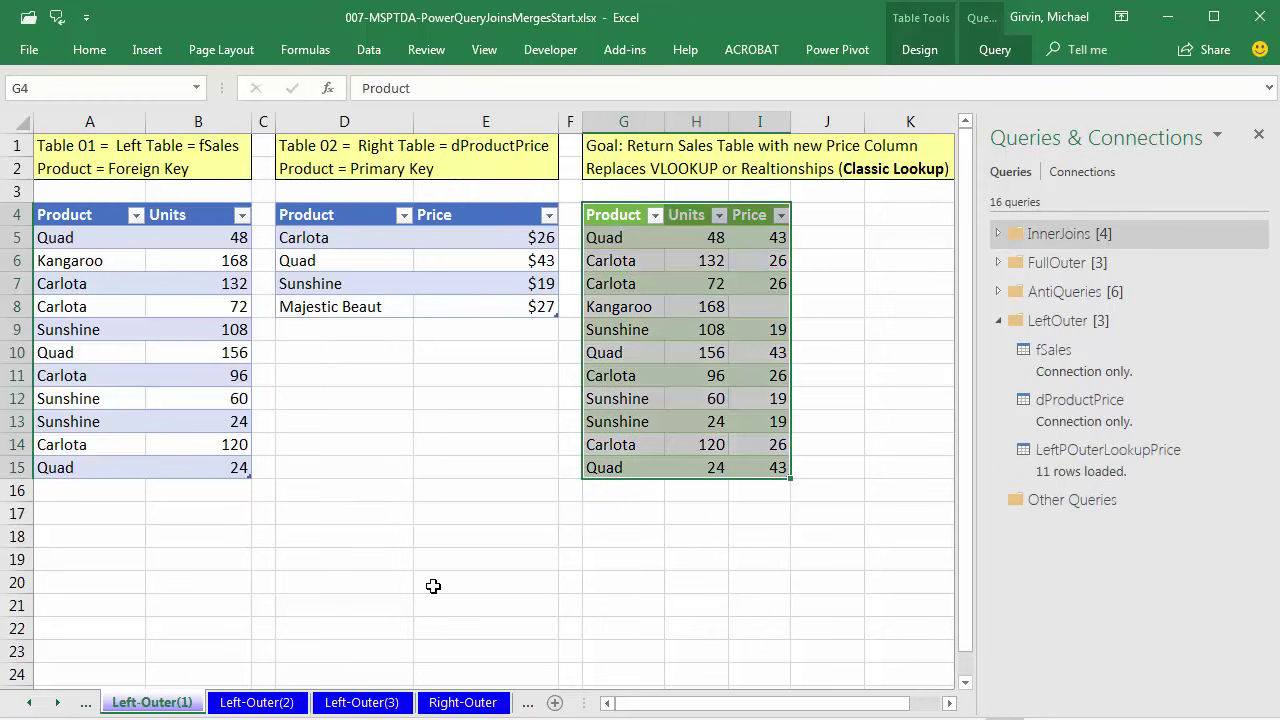
On the Left-Outer(2) sheet, examine the Product and Color keys in fSalesColor and the red and blue Quad price rows in dProductPriceColor
click(236, 704)
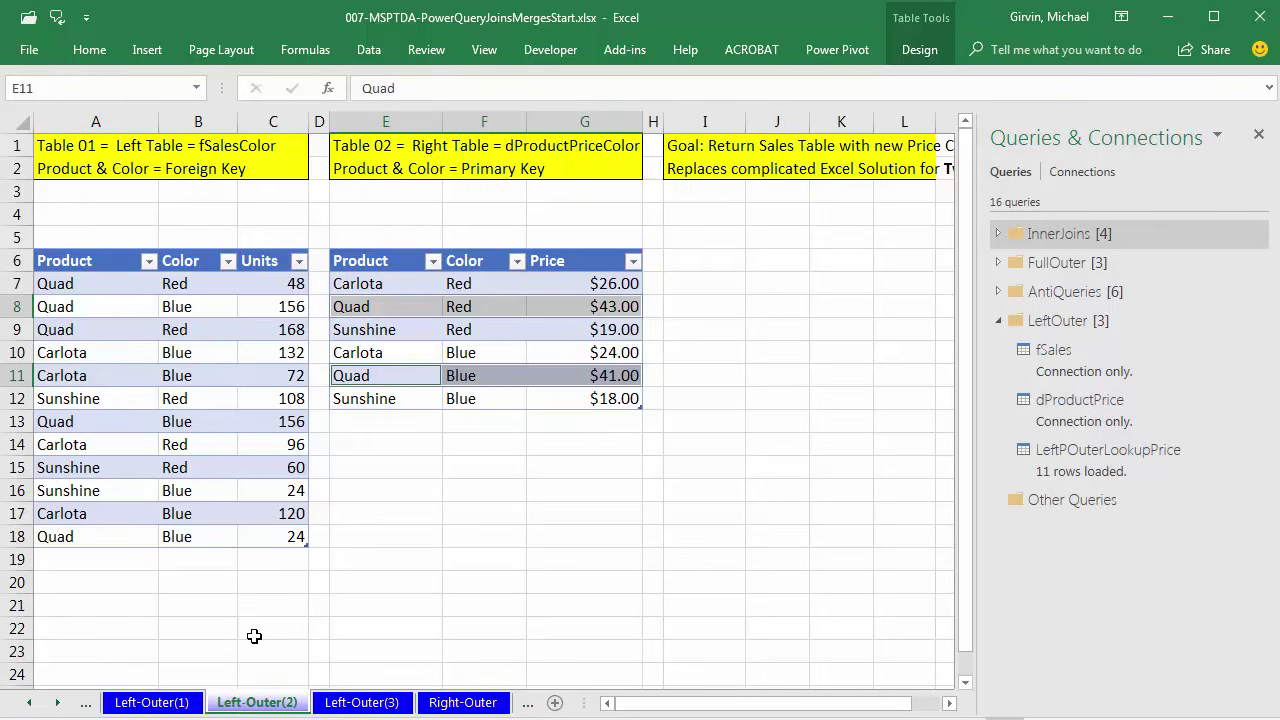
click(385, 265)
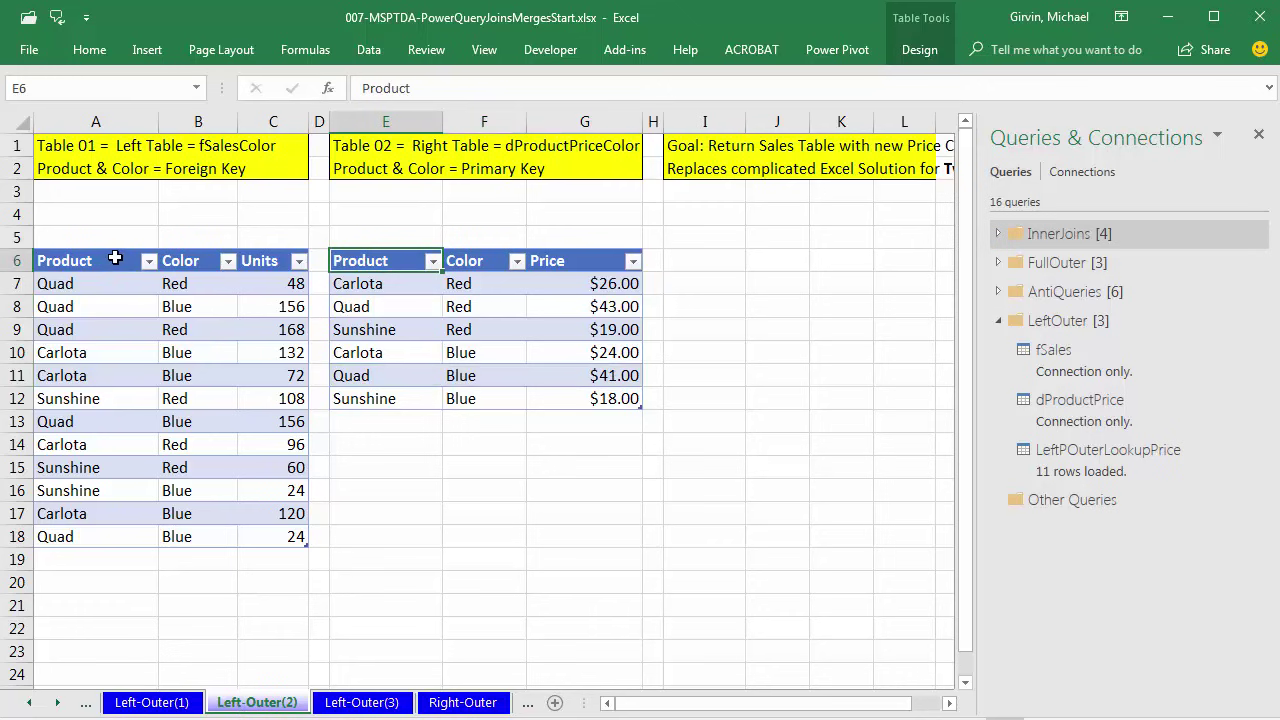
drag(109, 260, 183, 536)
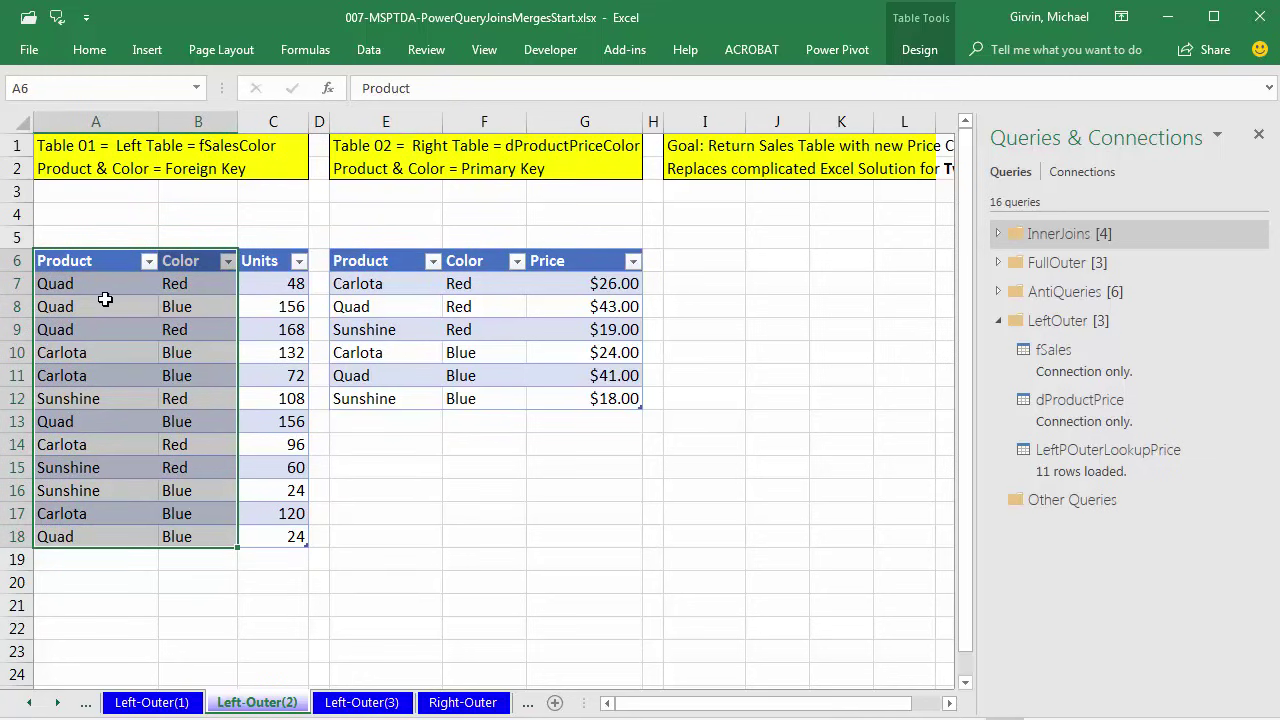
drag(372, 308, 605, 306)
drag(385, 375, 603, 383)
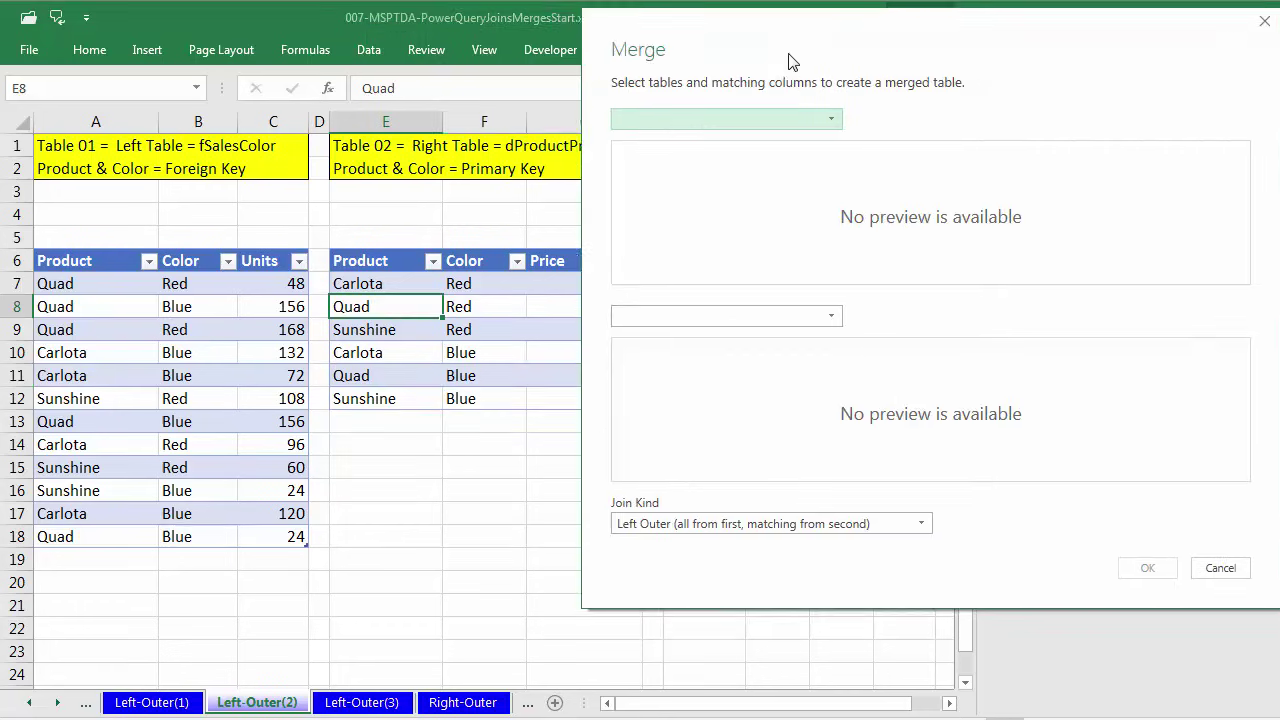
Merge fSalesColor with dProductPriceColor on both Product and Color using a Left Outer join
drag(791, 63, 453, 91)
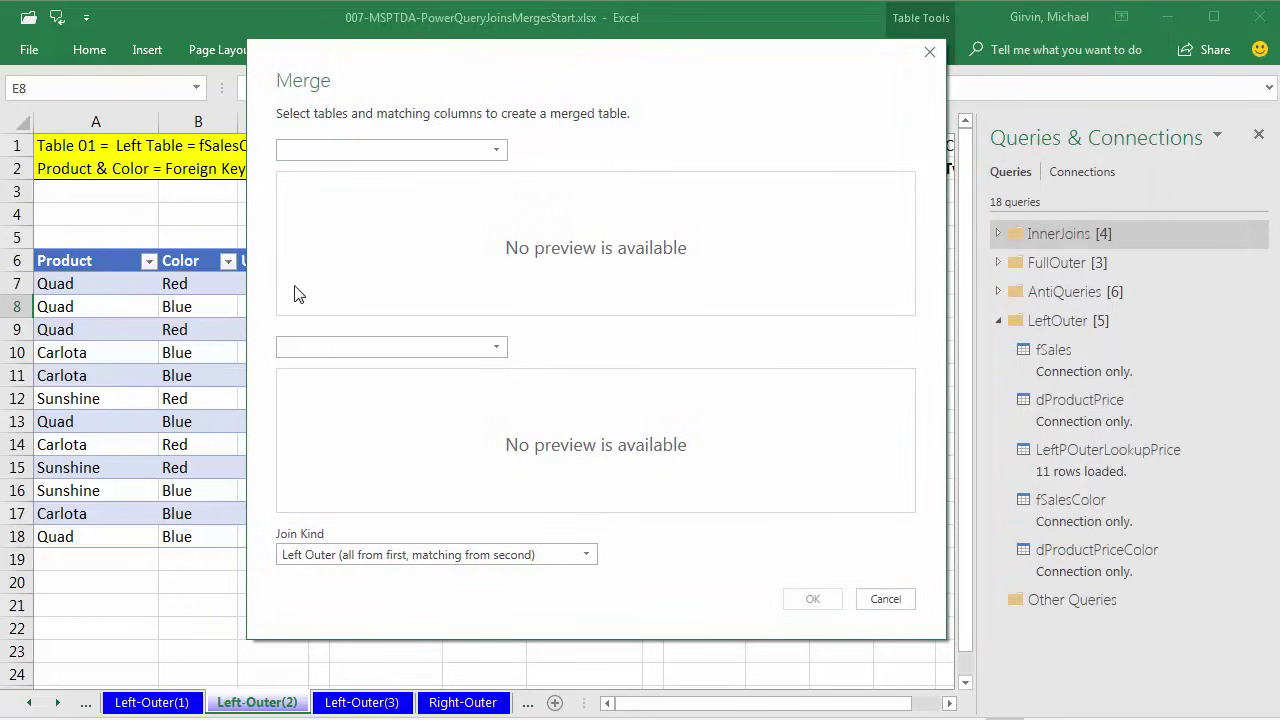
click(496, 152)
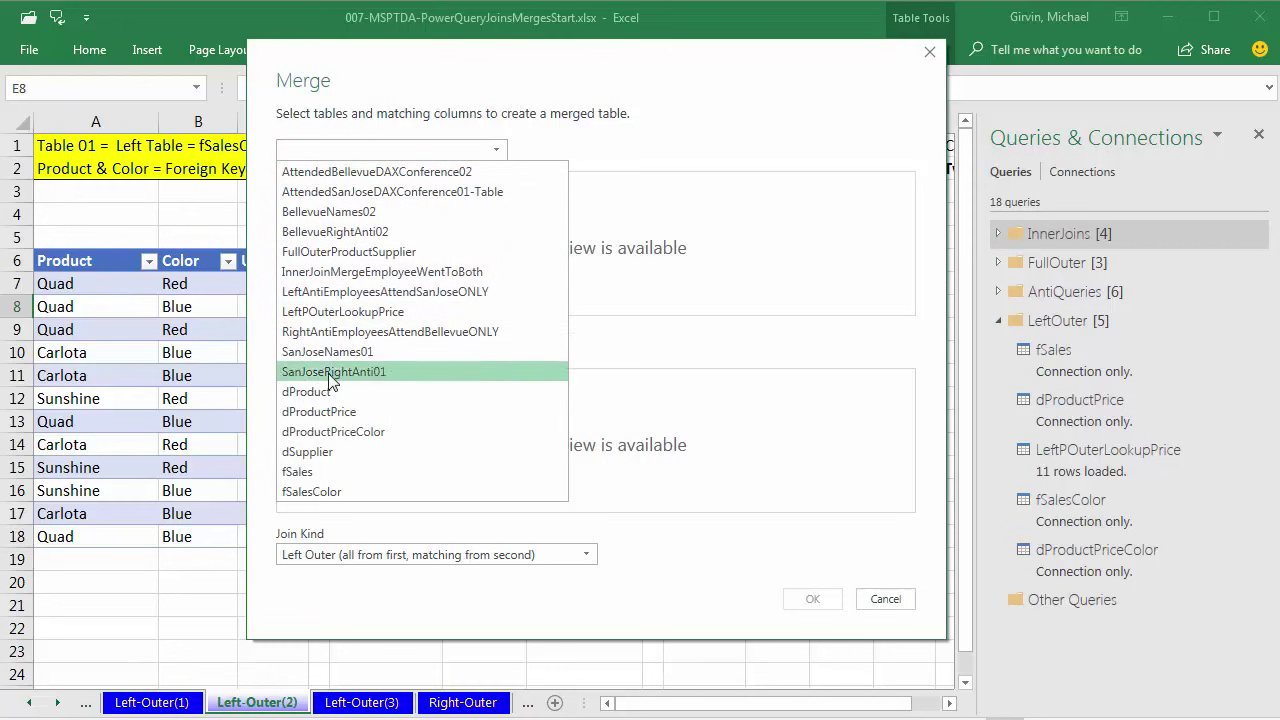
click(359, 494)
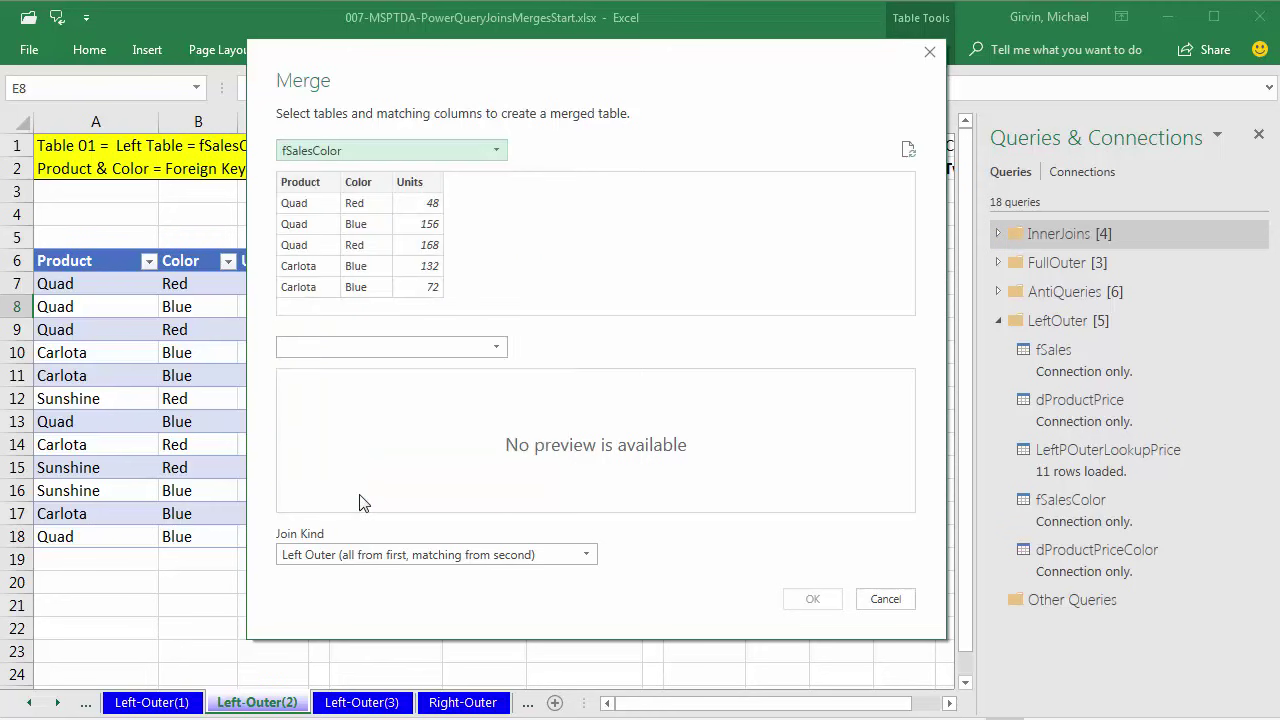
click(316, 190)
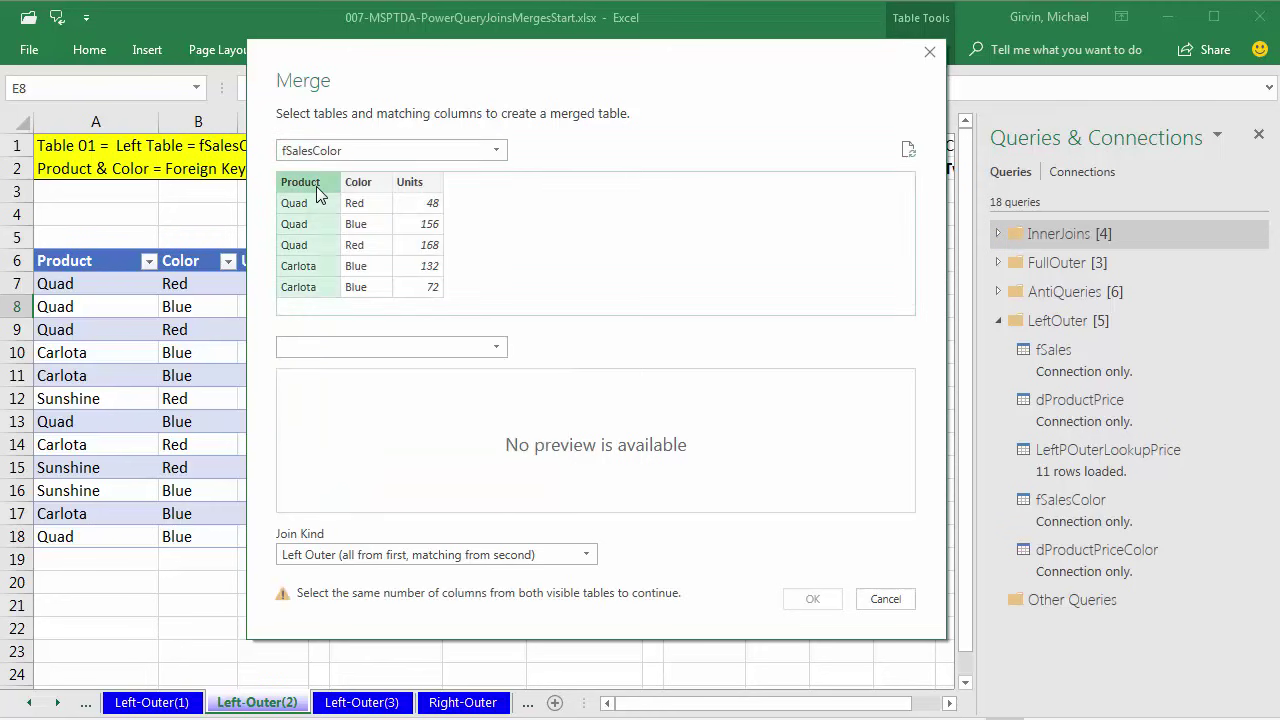
shift+click(367, 191)
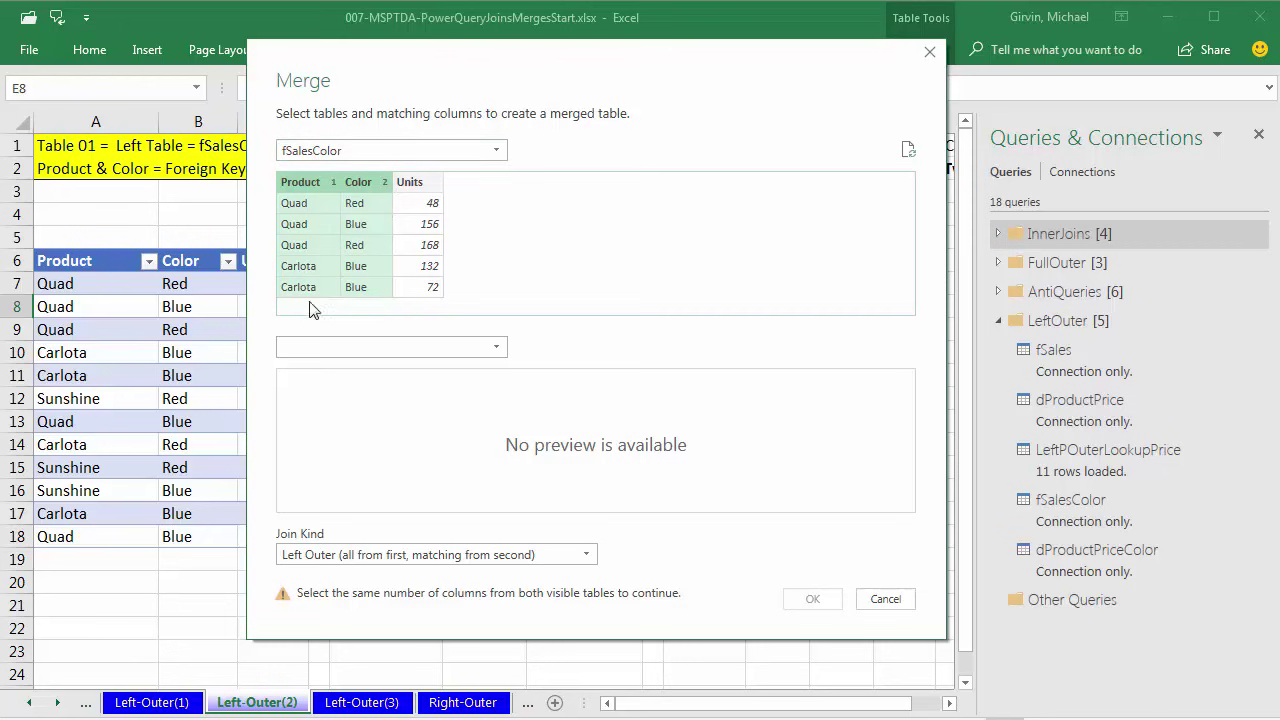
click(349, 352)
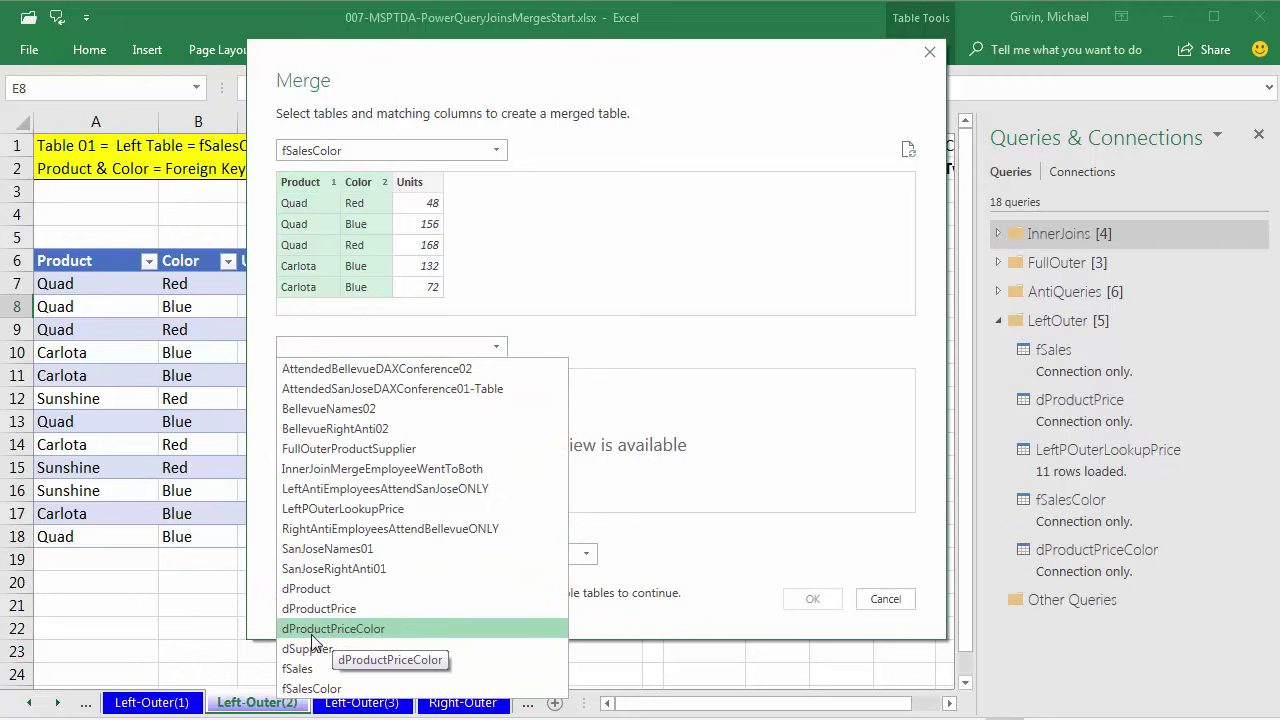
click(371, 638)
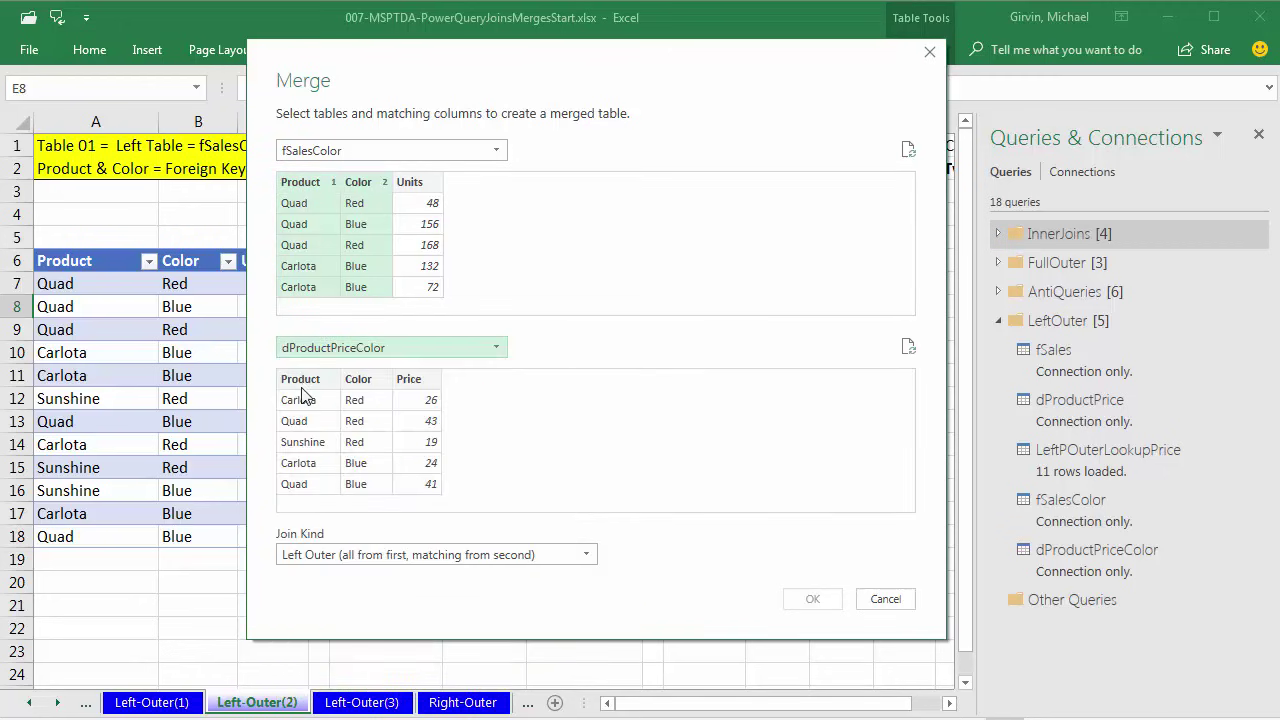
click(300, 380)
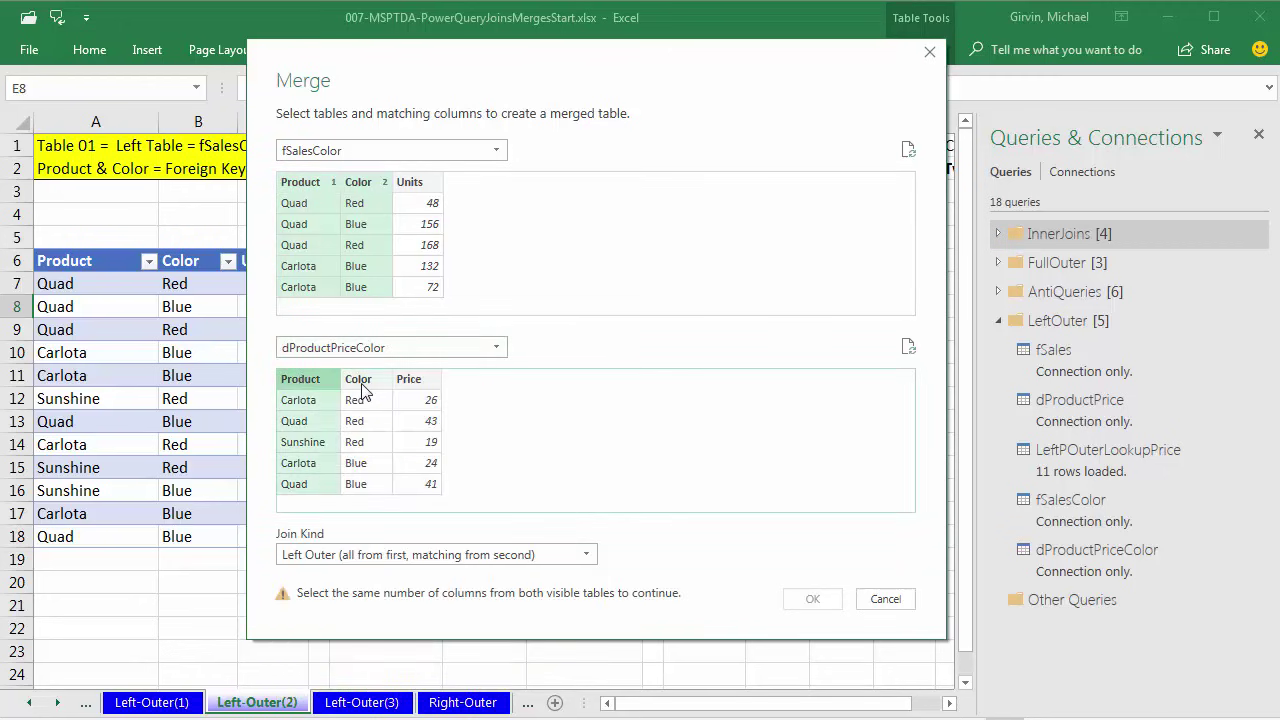
ctrl+click(361, 390)
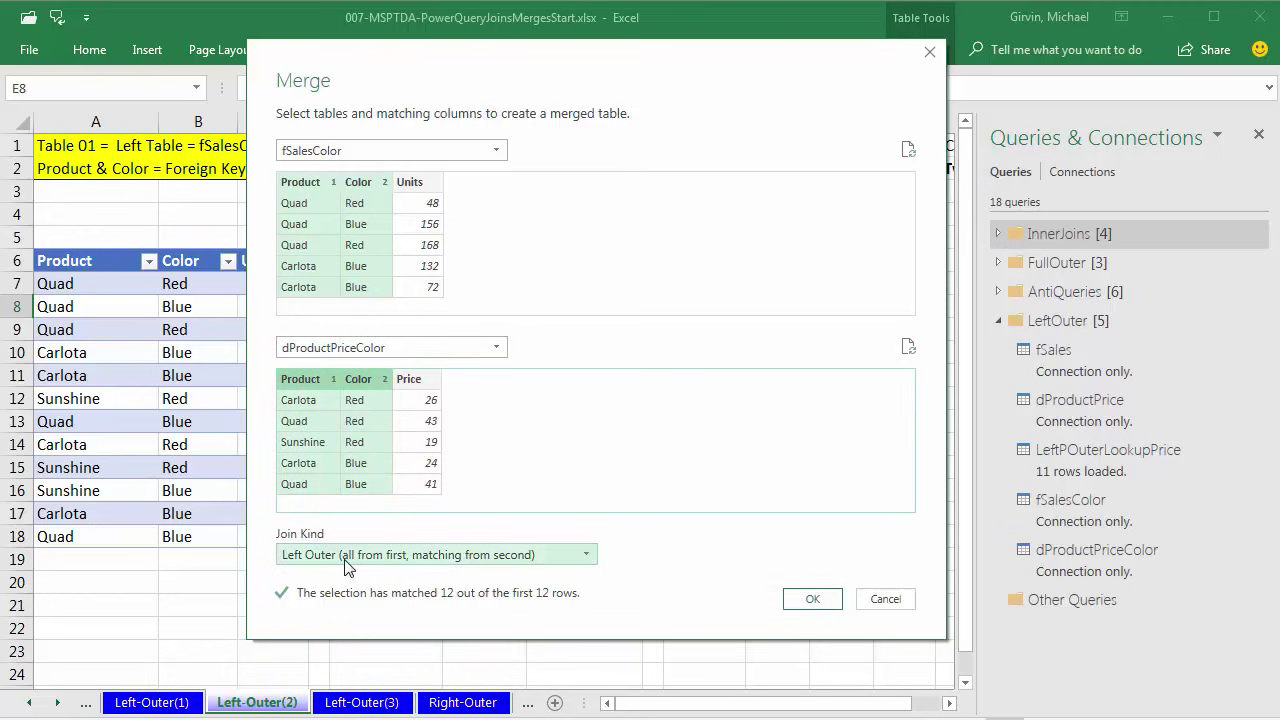
click(810, 599)
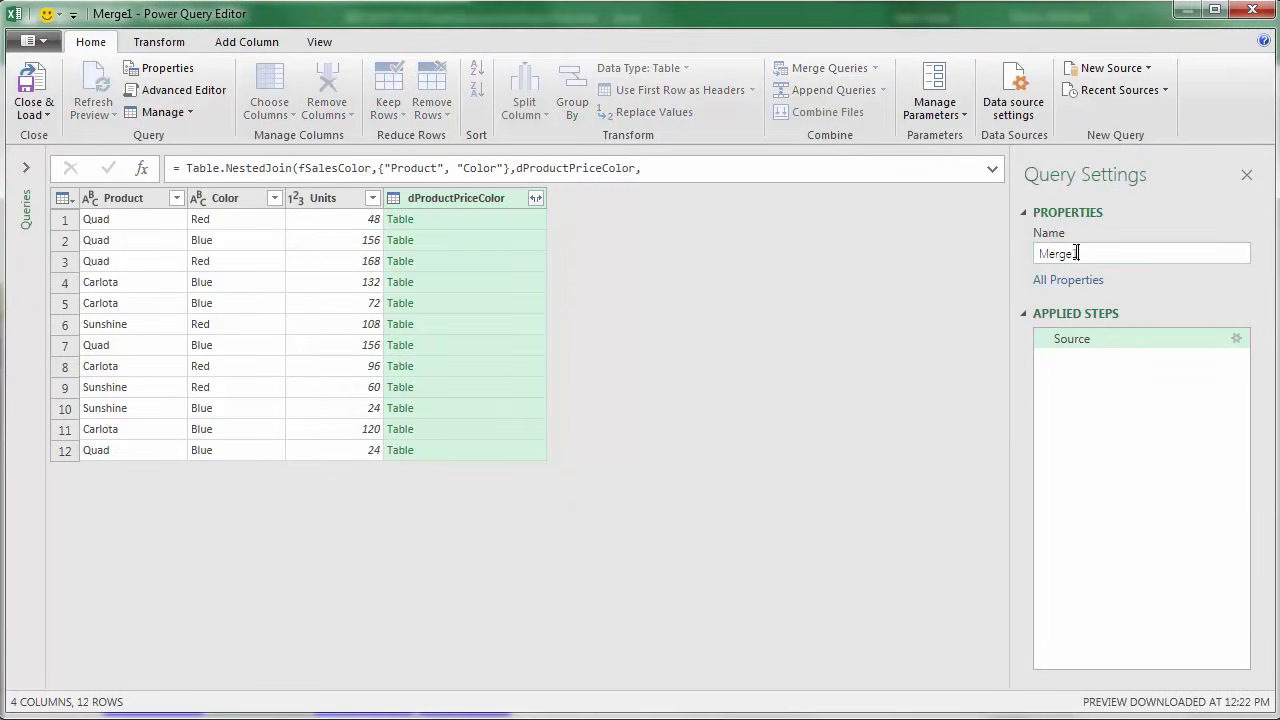
Name the merged query LeftOuterTwoLookupValues
double_click(1086, 254)
key(ctrl+v)
key(Return)
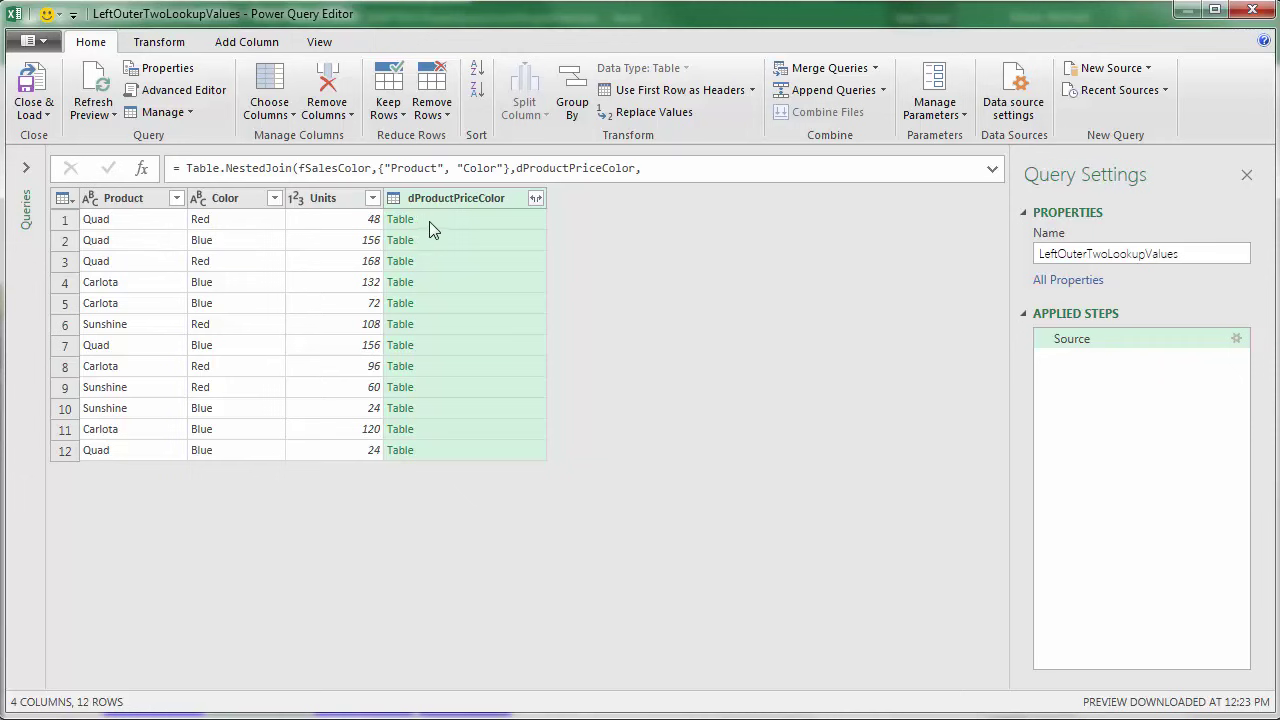
Preview the nested tables in the first two rows and expand dProductPriceColor to Price only, without the original column name as prefix
click(477, 222)
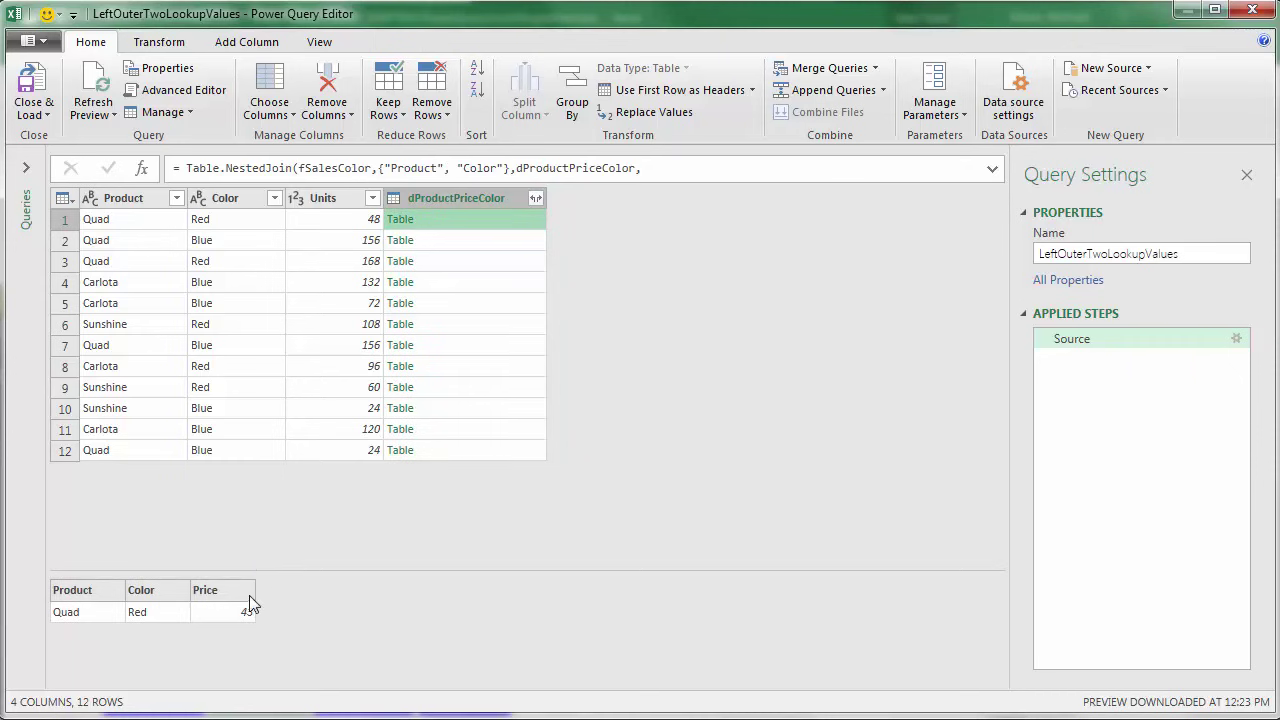
click(507, 250)
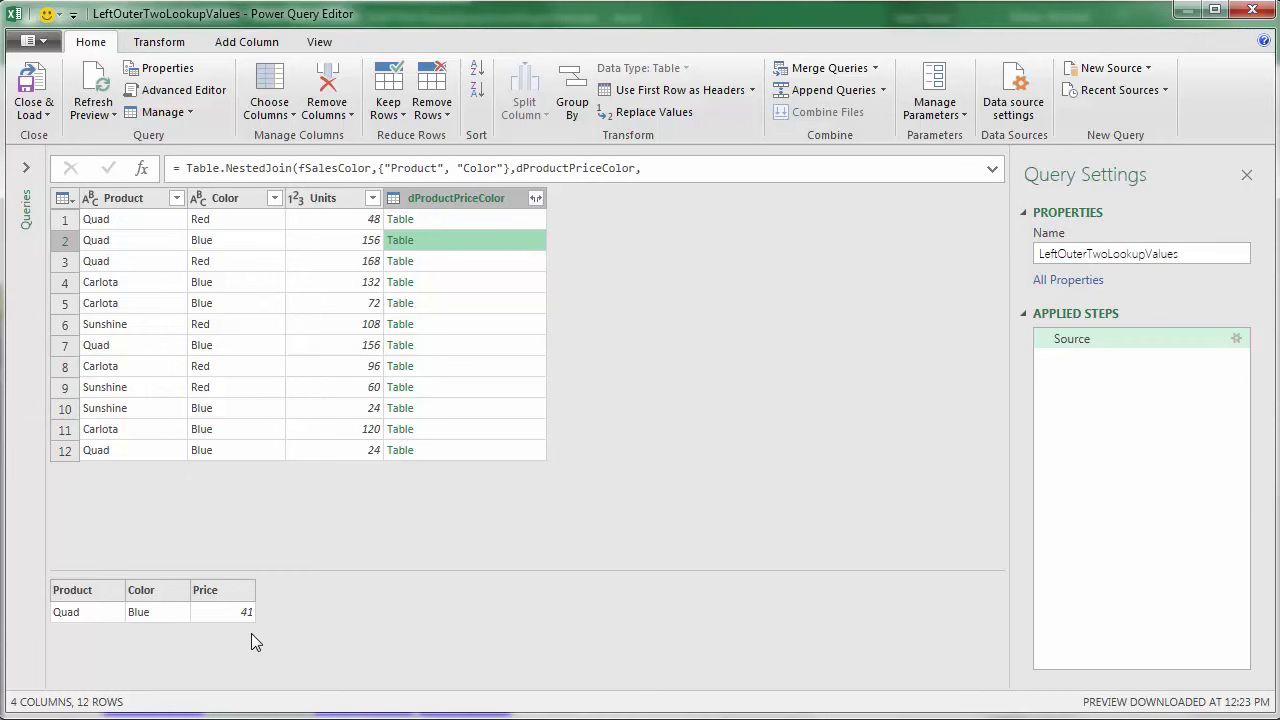
click(537, 199)
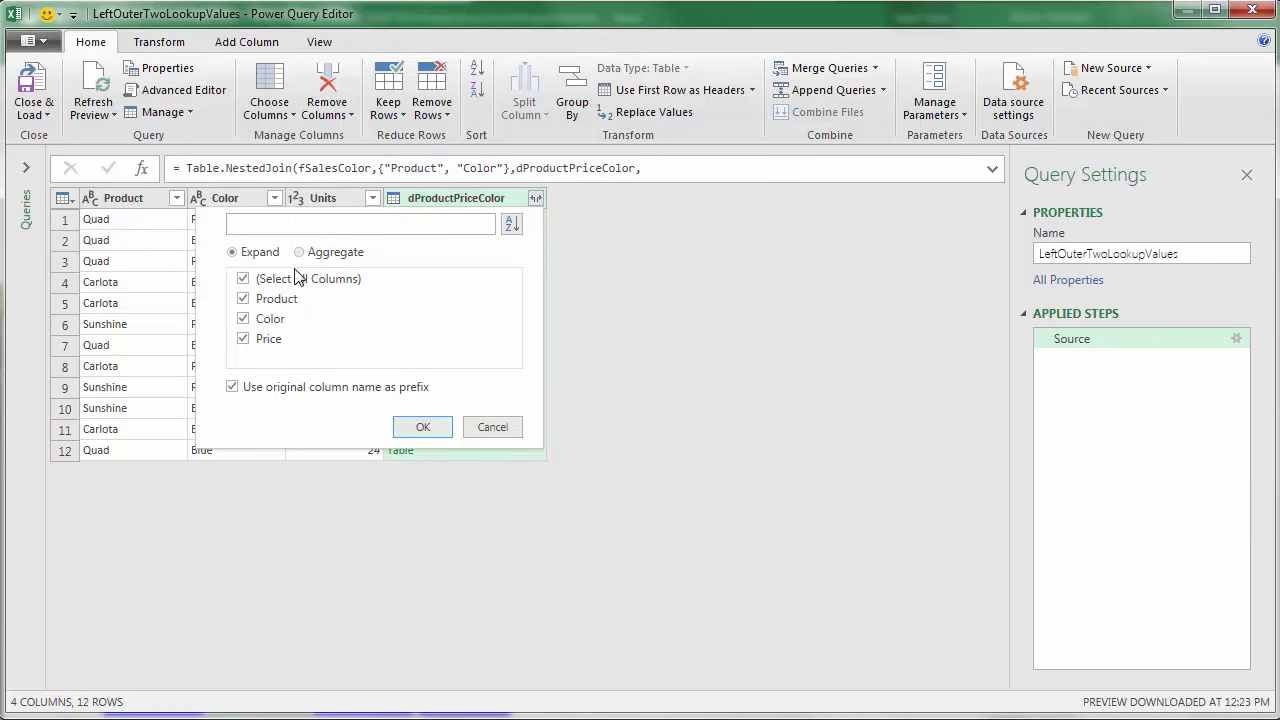
click(244, 280)
click(244, 340)
click(232, 387)
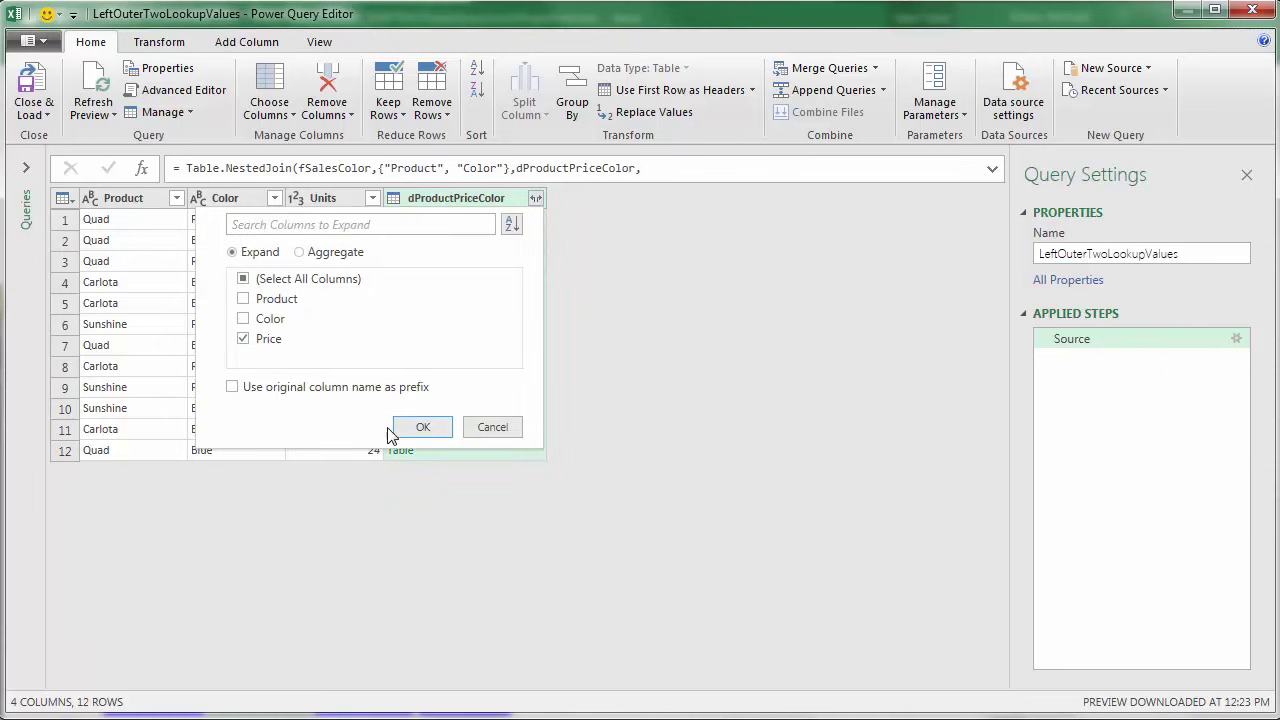
click(421, 428)
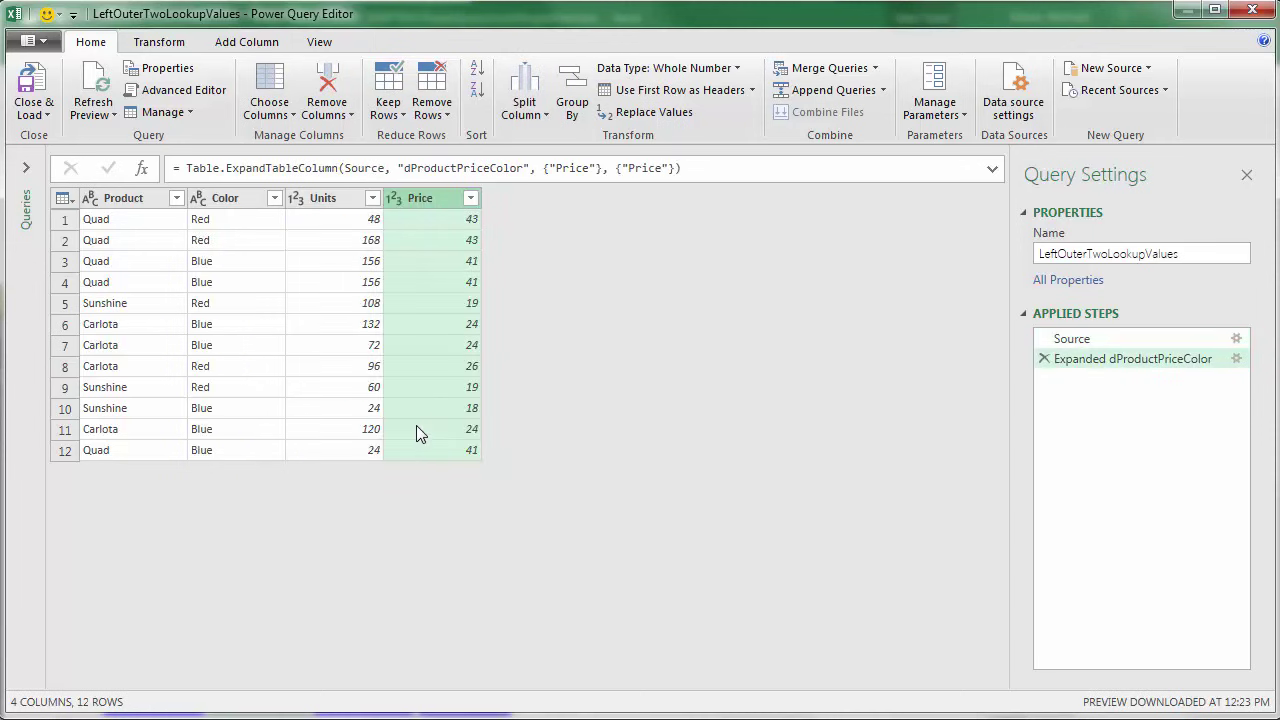
Load the LeftOuterTwoLookupValues result as a table in cell I6 of the existing Left-Outer(2) worksheet
click(47, 115)
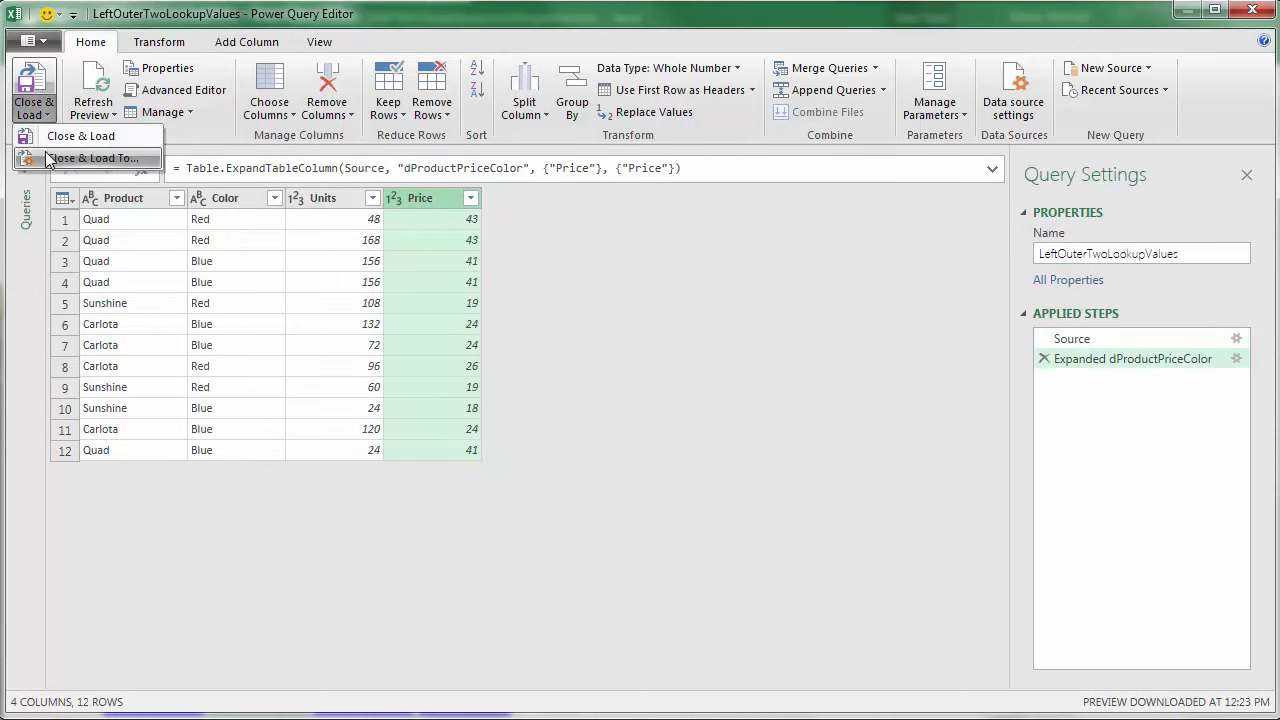
click(70, 158)
click(587, 459)
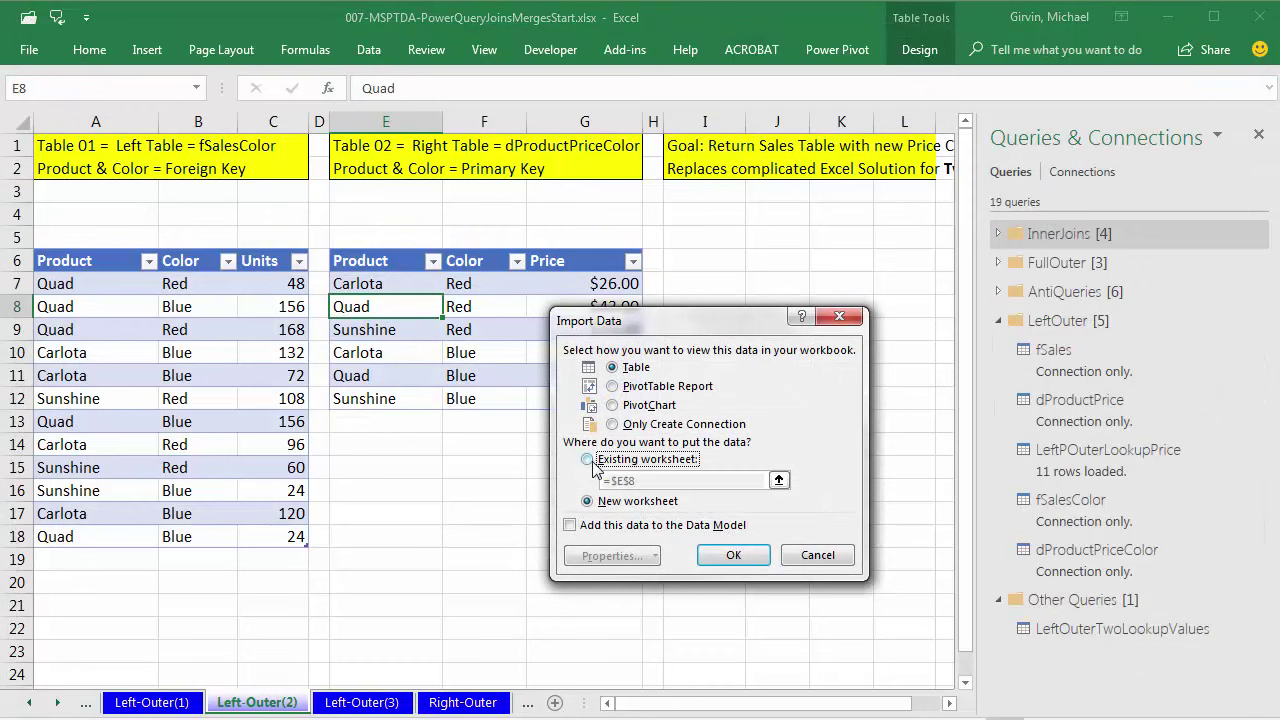
click(699, 270)
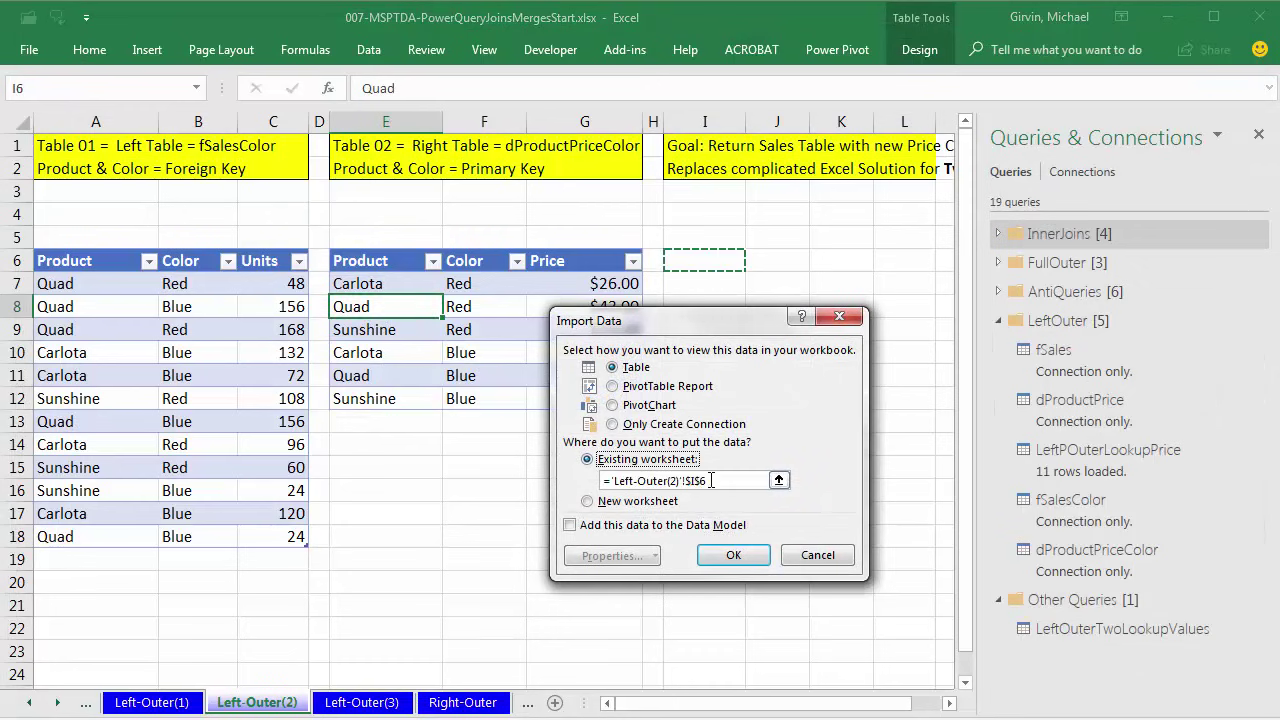
click(731, 556)
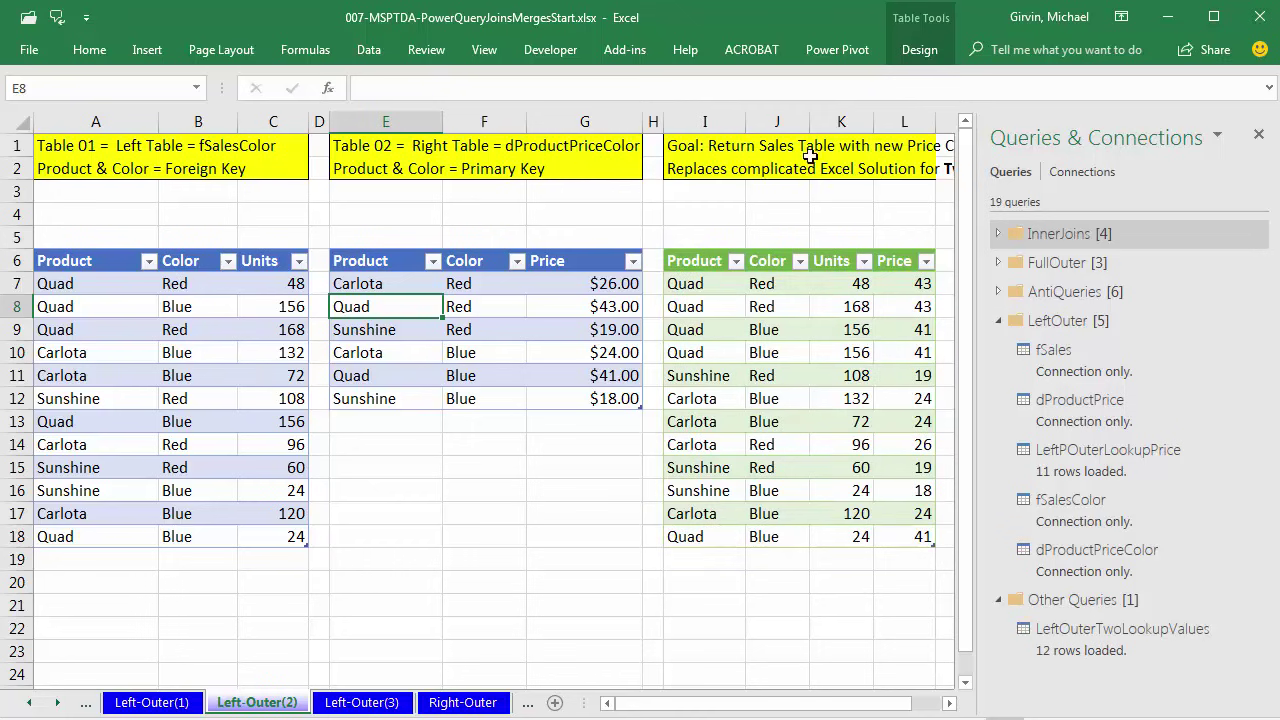
On the Left-Outer(3) sheet, examine invoice 4588 in the InvoiceLevel table and its matching line items in InvoiceLineProductLevel
click(362, 703)
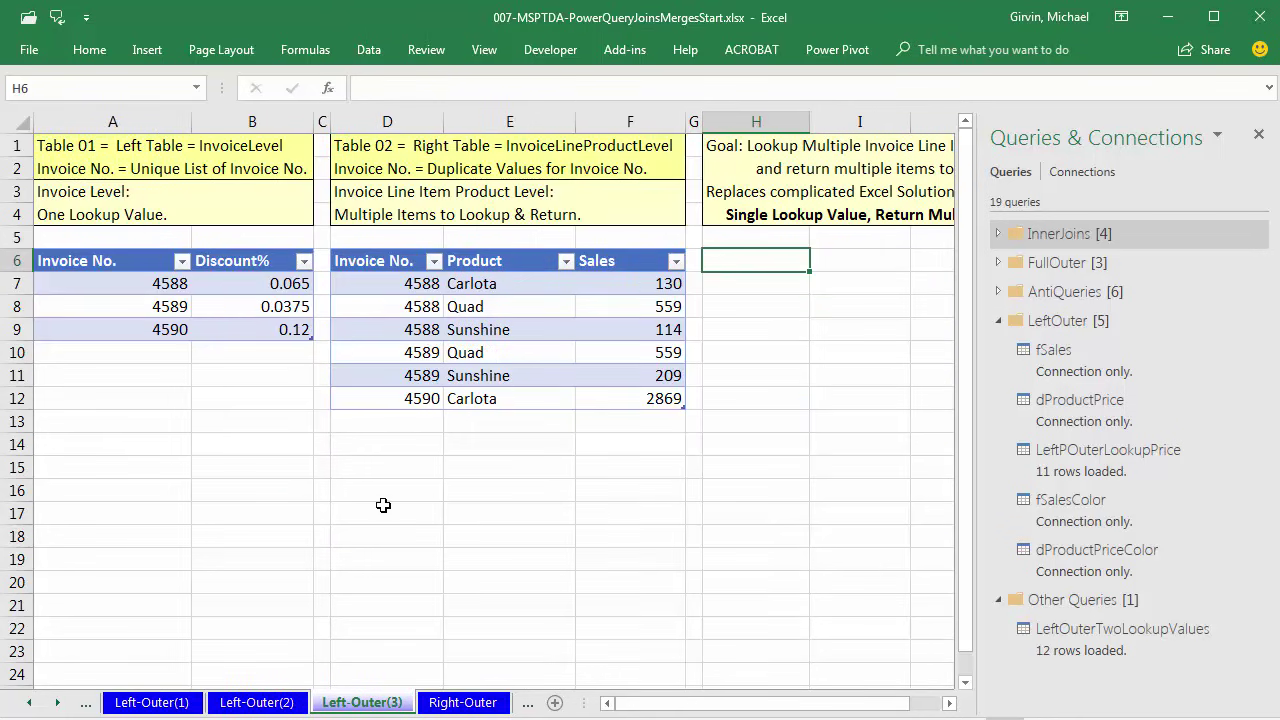
click(178, 283)
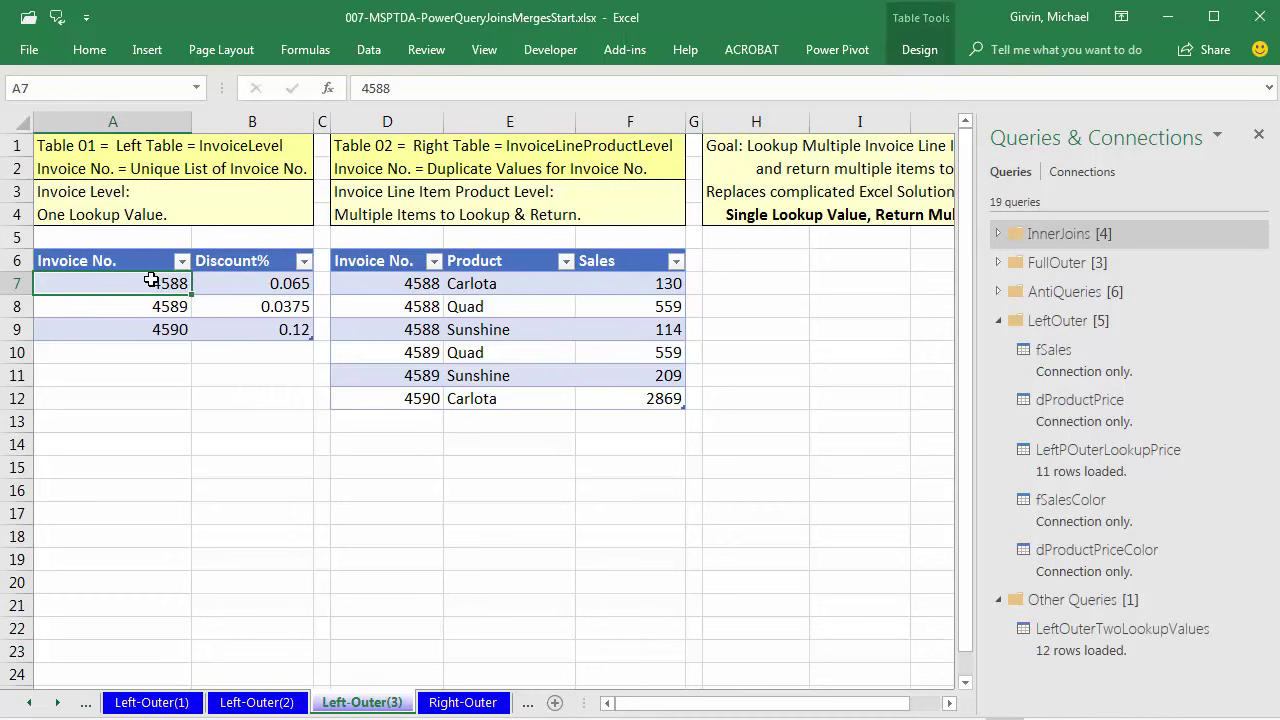
drag(390, 283, 562, 325)
drag(420, 283, 634, 326)
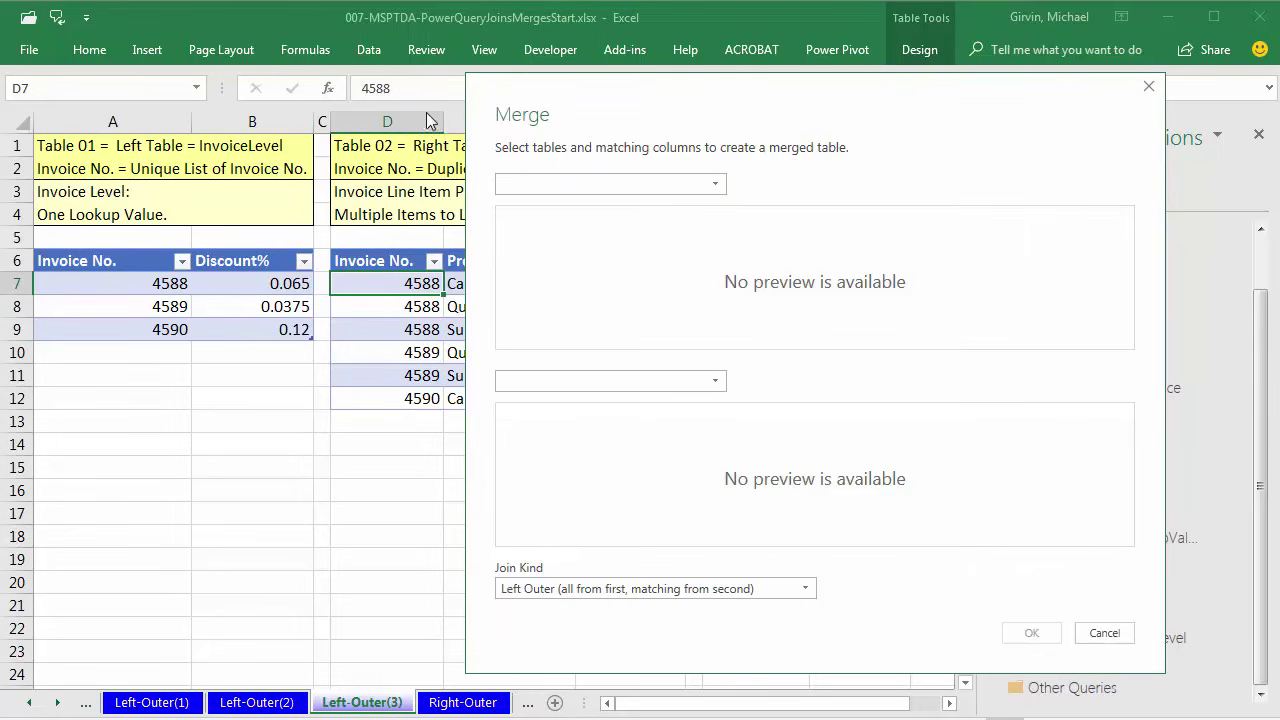
Merge InvoiceLevel with InvoiceLineProductLevel on Invoice No. using a Left Outer join
click(714, 192)
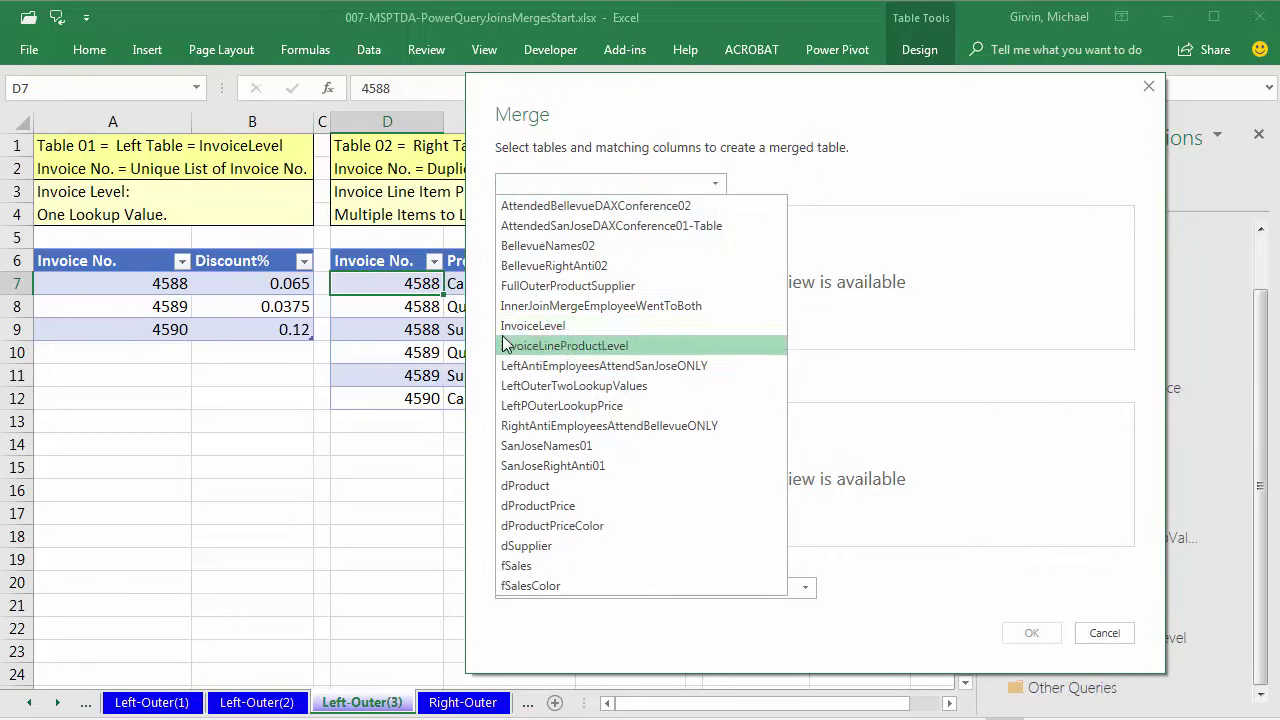
click(588, 330)
click(537, 224)
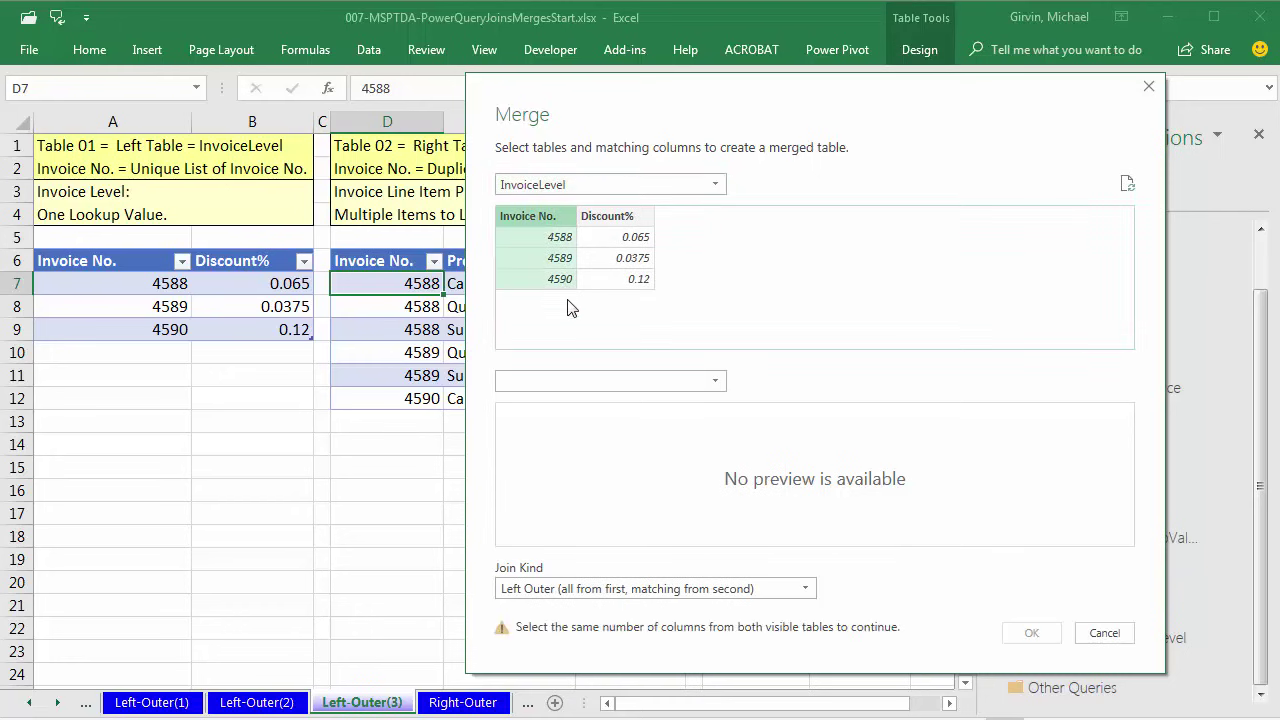
click(563, 388)
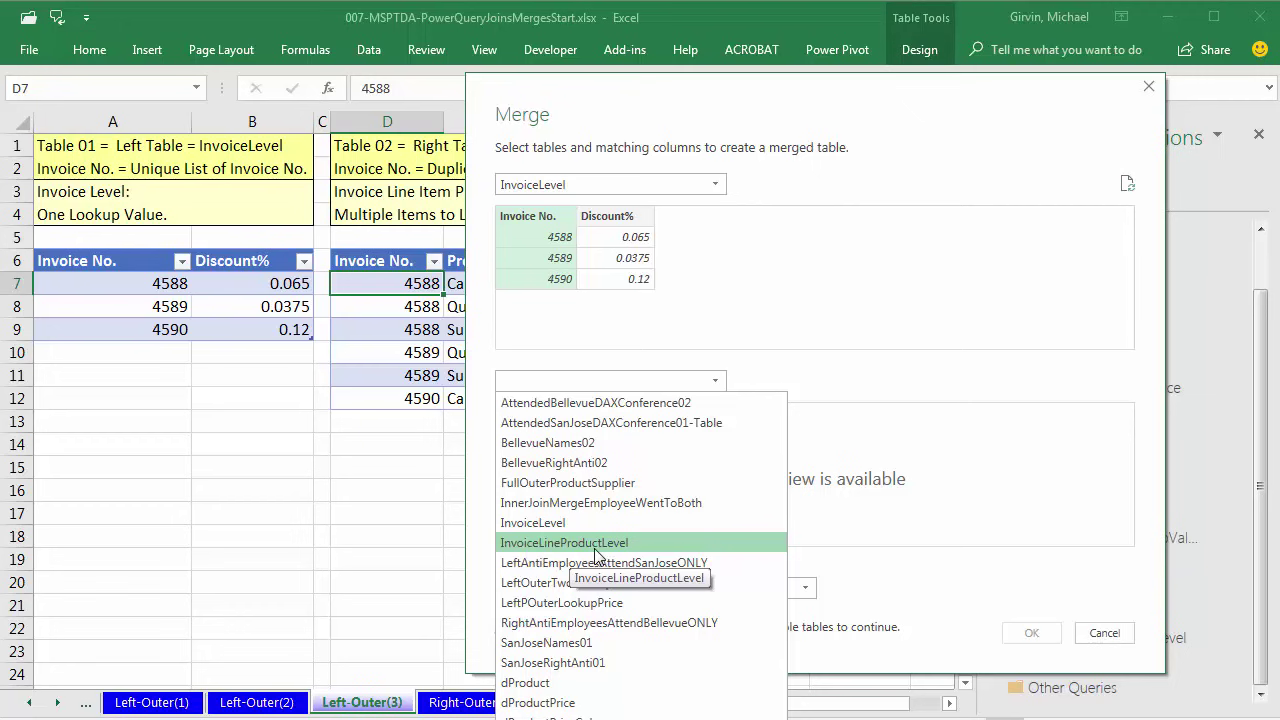
click(655, 547)
click(537, 413)
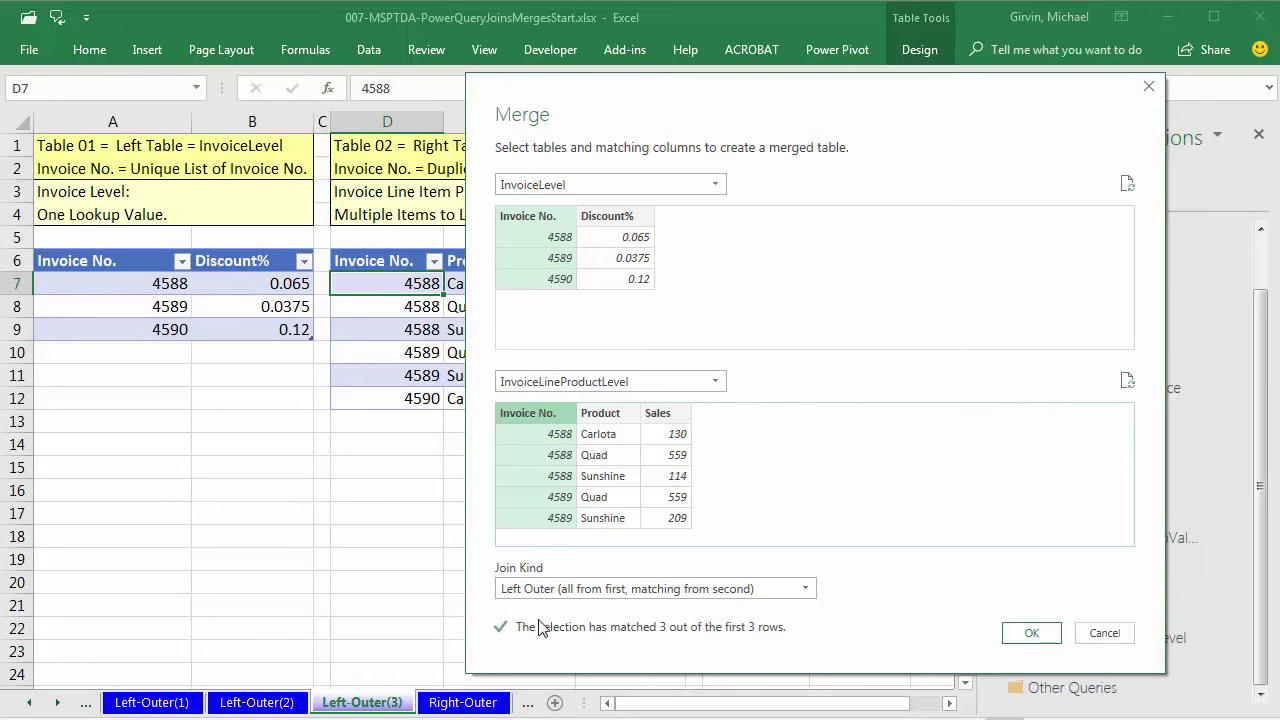
click(1030, 636)
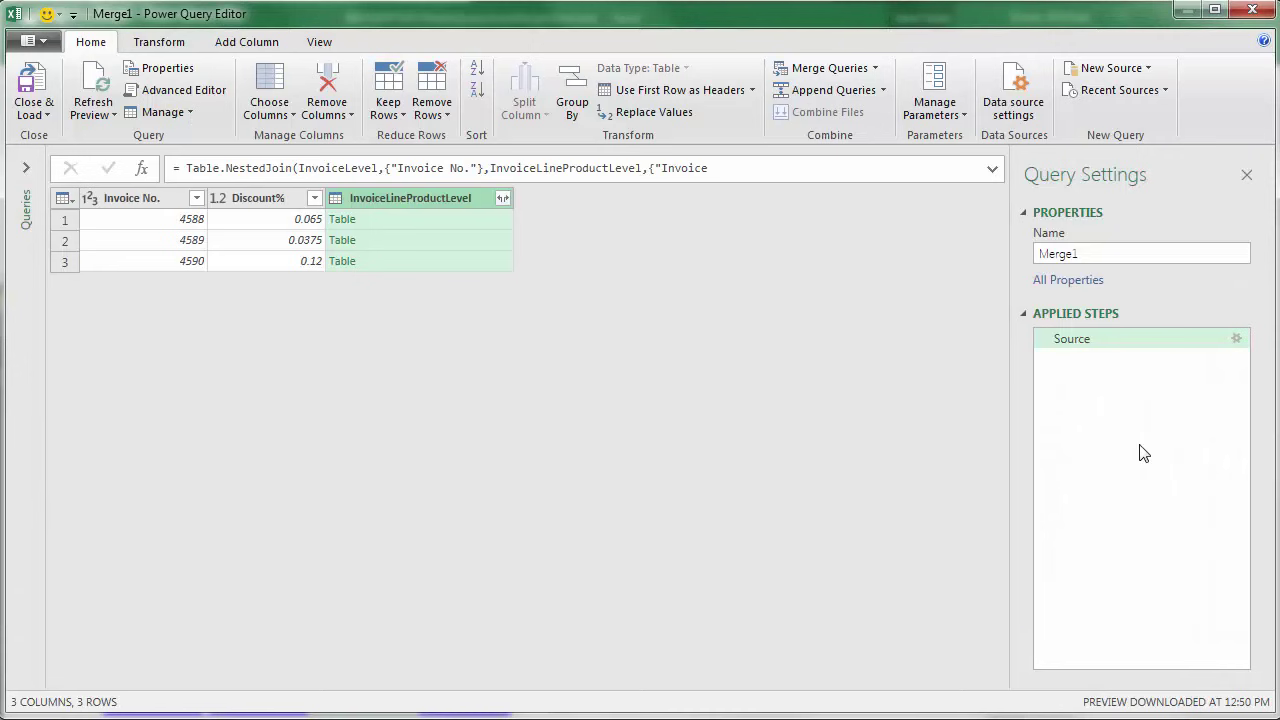
Name the merged invoice query LeftOuterPullInvoiceLevel
drag(1097, 253, 948, 258)
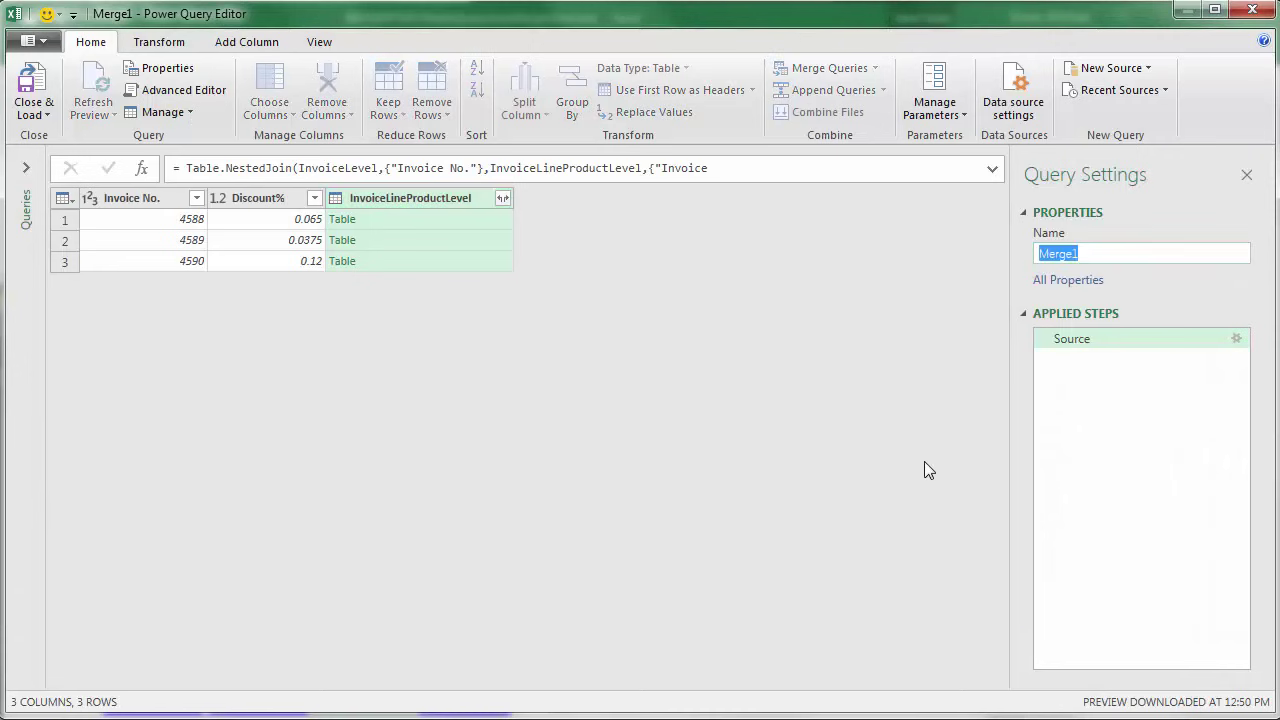
key(ctrl+v)
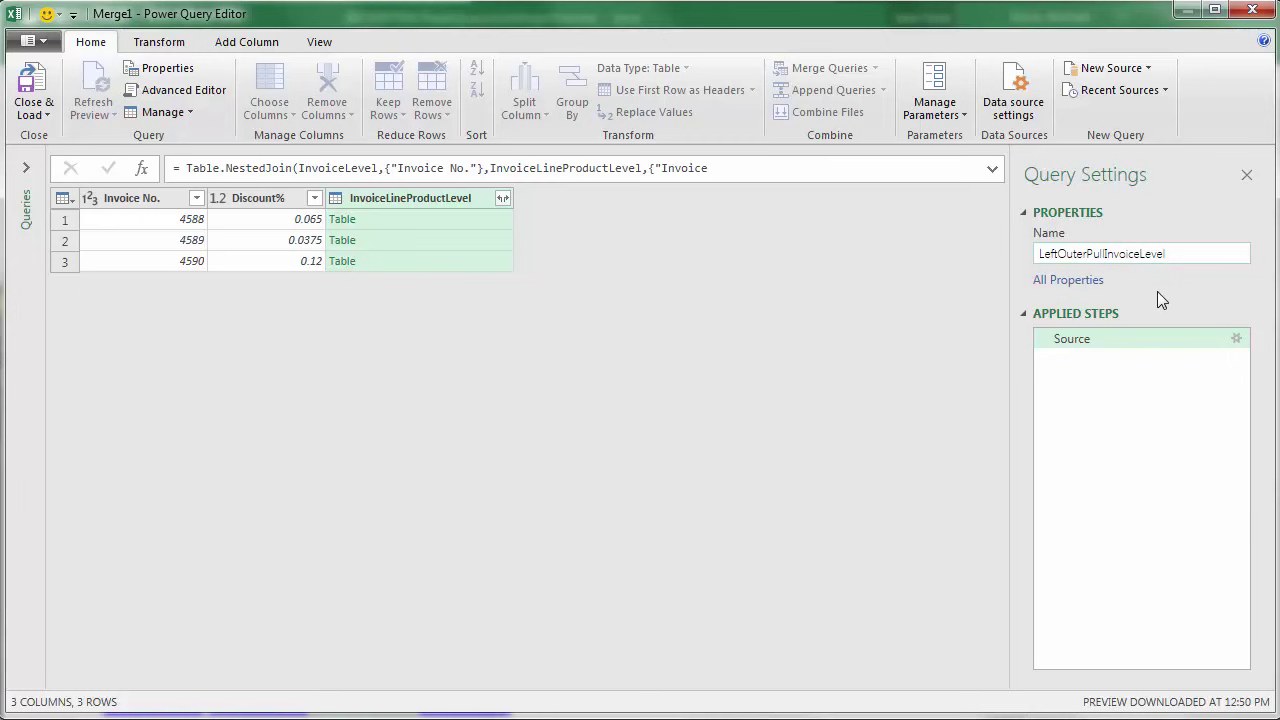
key(Return)
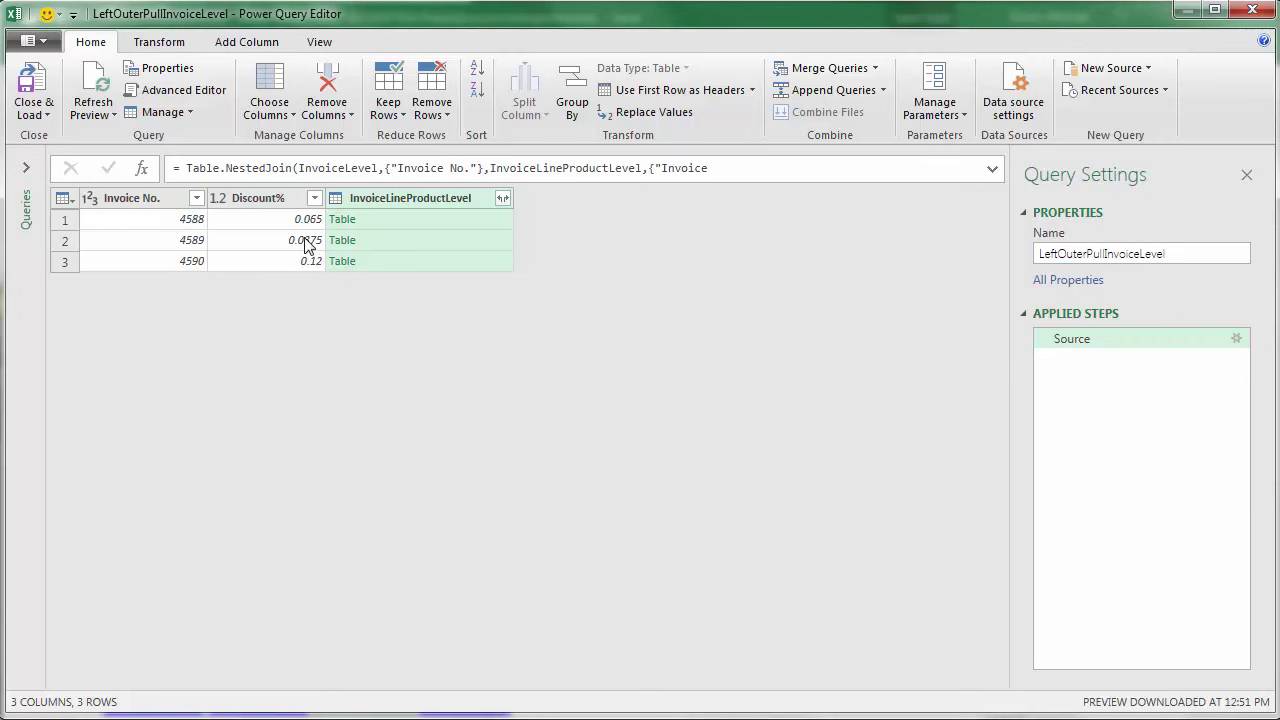
Preview the nested InvoiceLineProductLevel rows for invoice 4588 and check the column's expand options
click(429, 218)
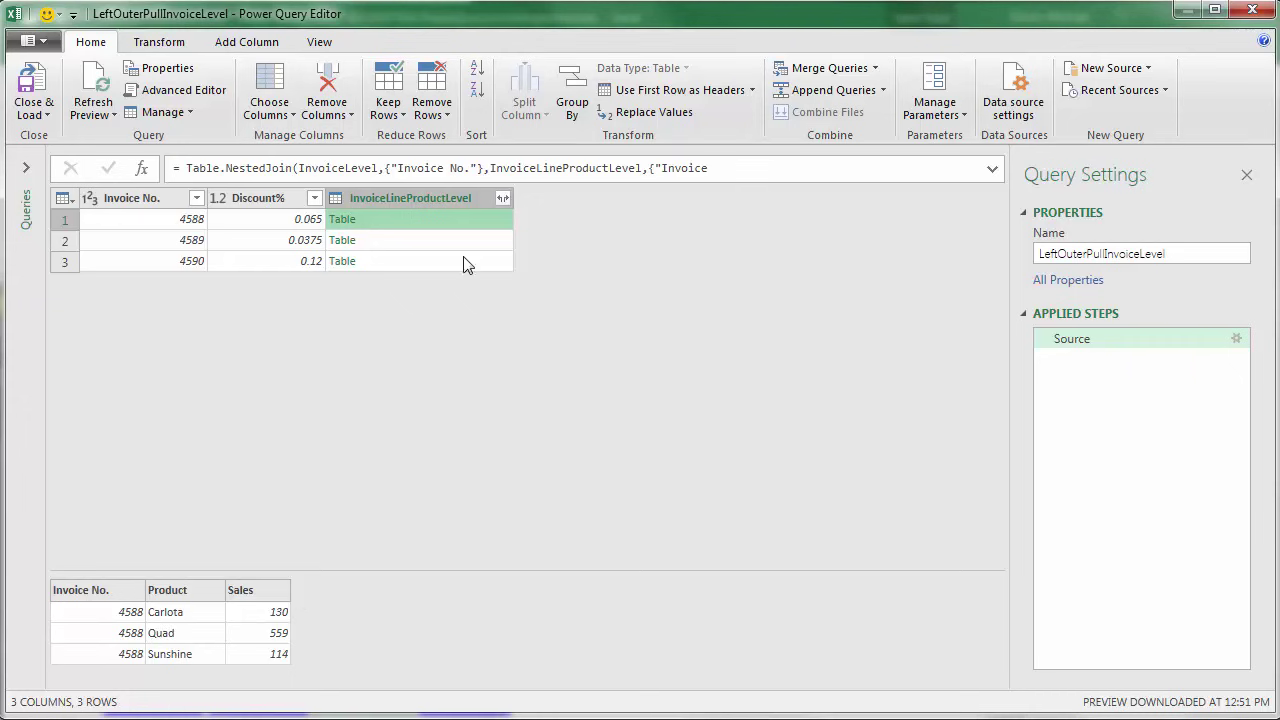
click(504, 201)
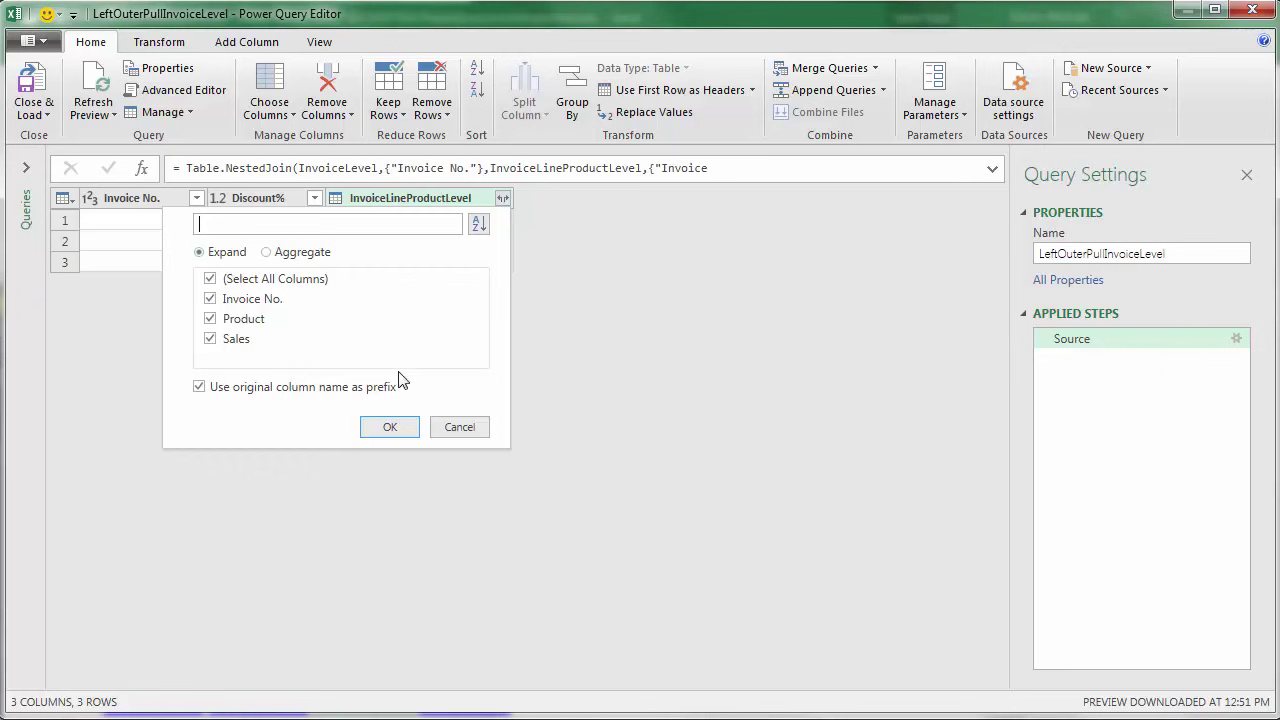
click(455, 429)
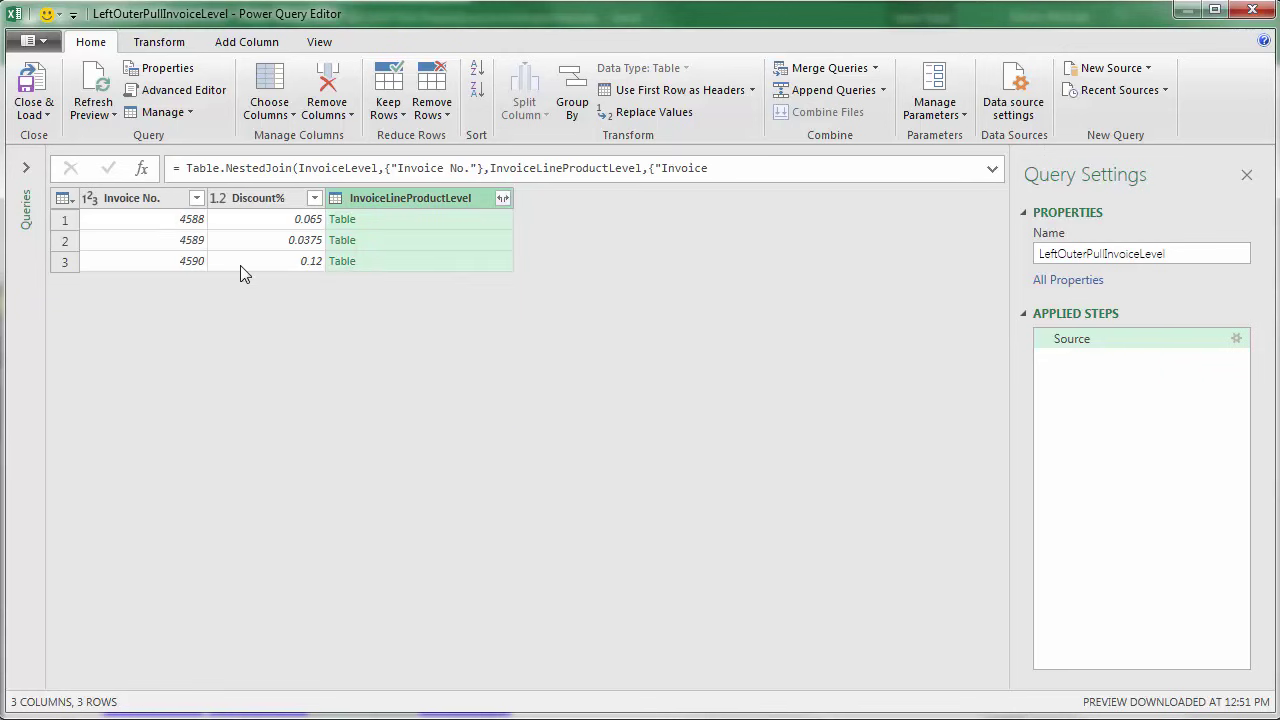
click(386, 222)
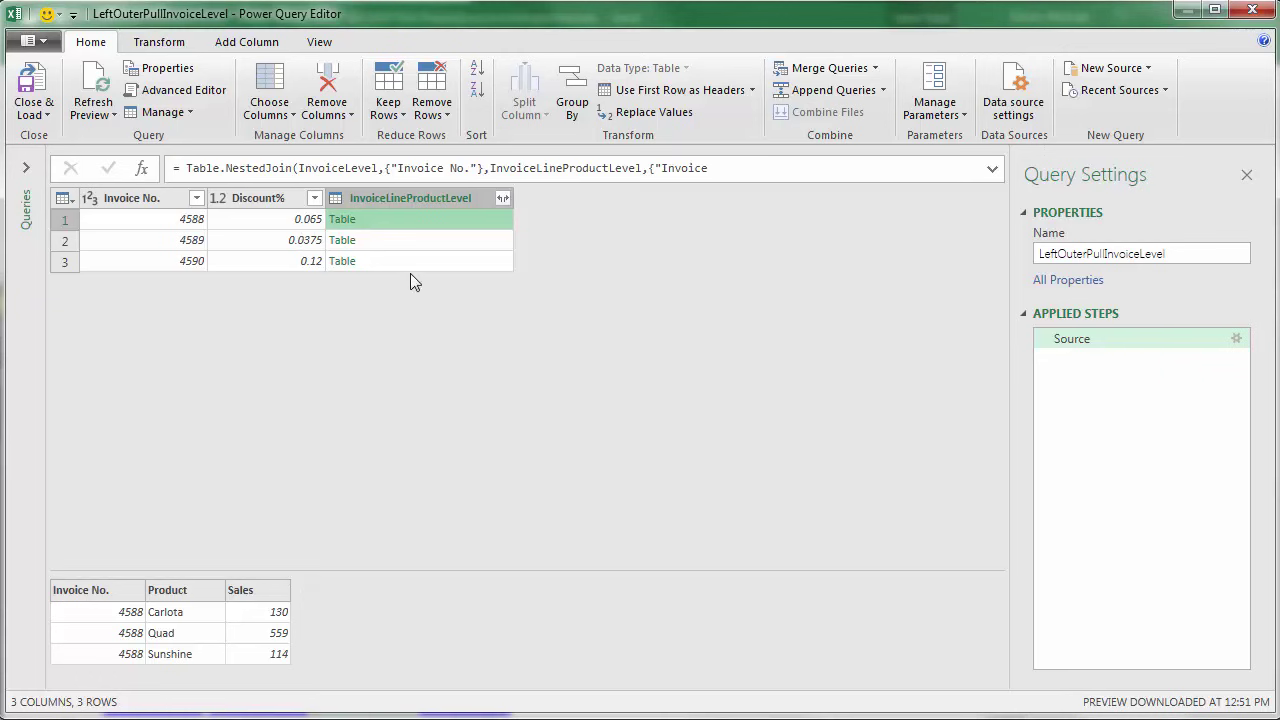
Aggregate the InvoiceLineProductLevel column as Sum of Sales without the original column name prefix, and set the resulting column's data type to Currency
click(503, 198)
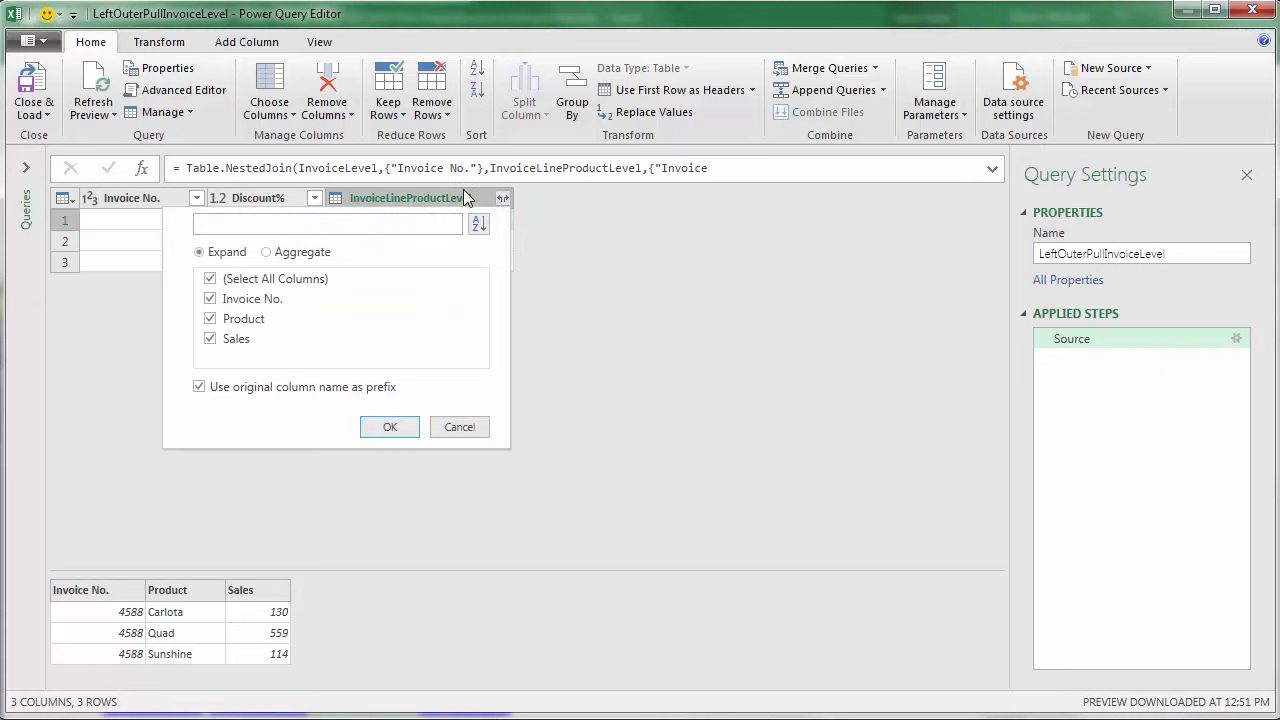
click(267, 253)
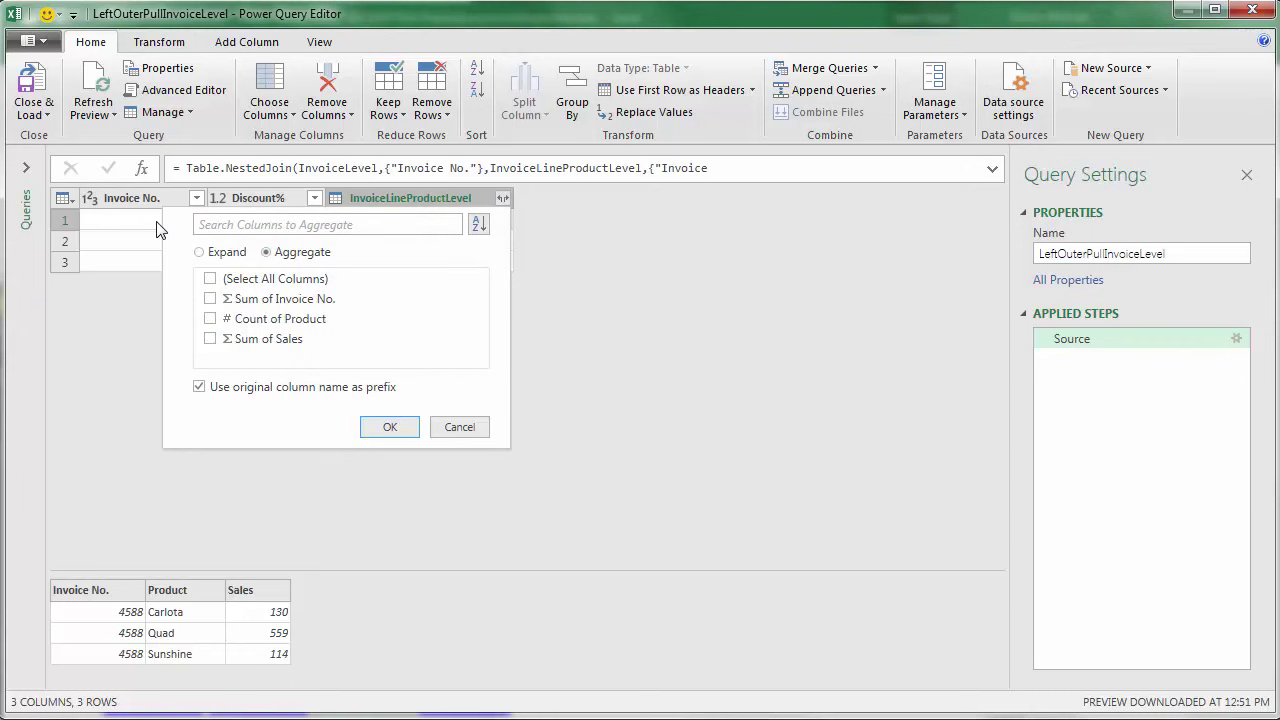
click(211, 339)
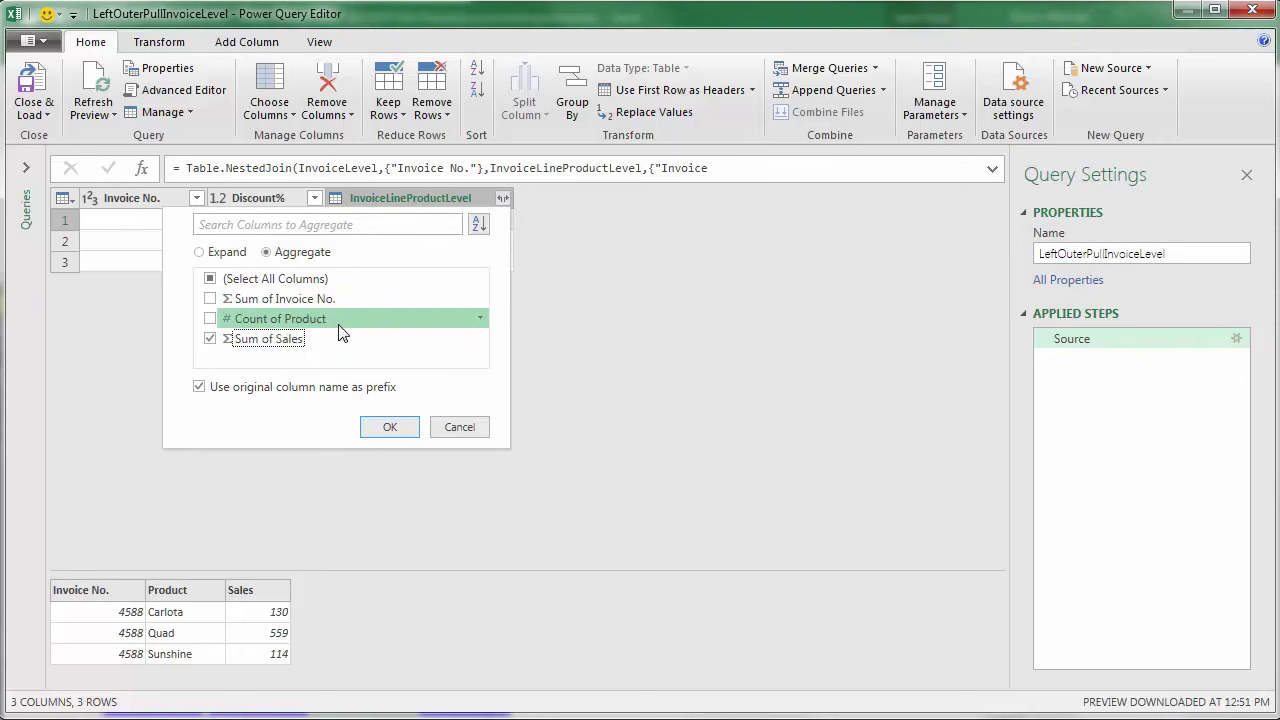
click(199, 387)
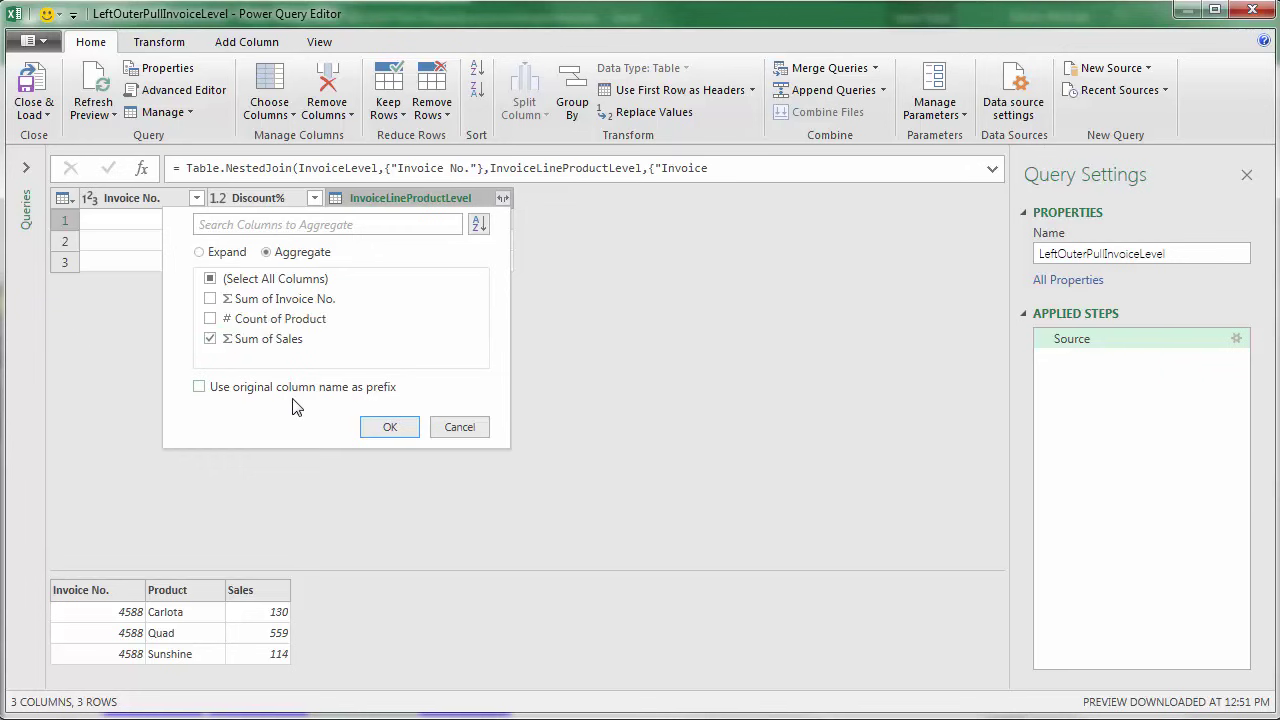
click(398, 427)
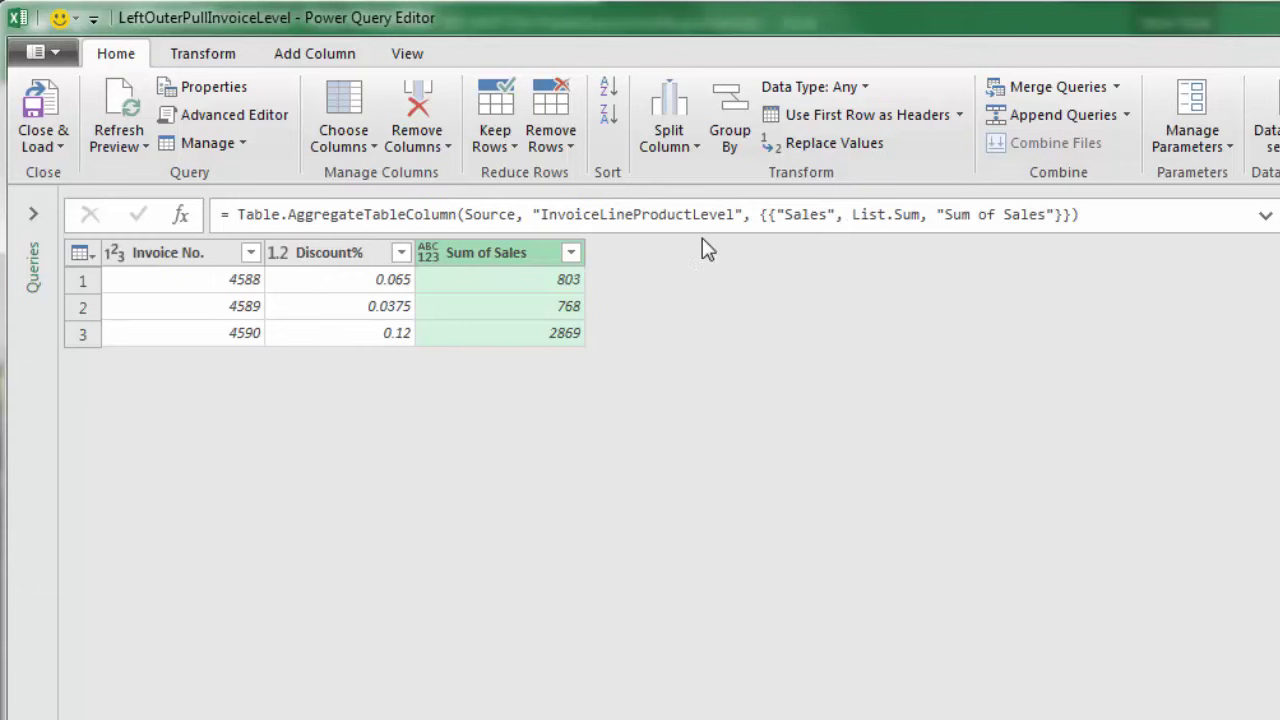
click(430, 256)
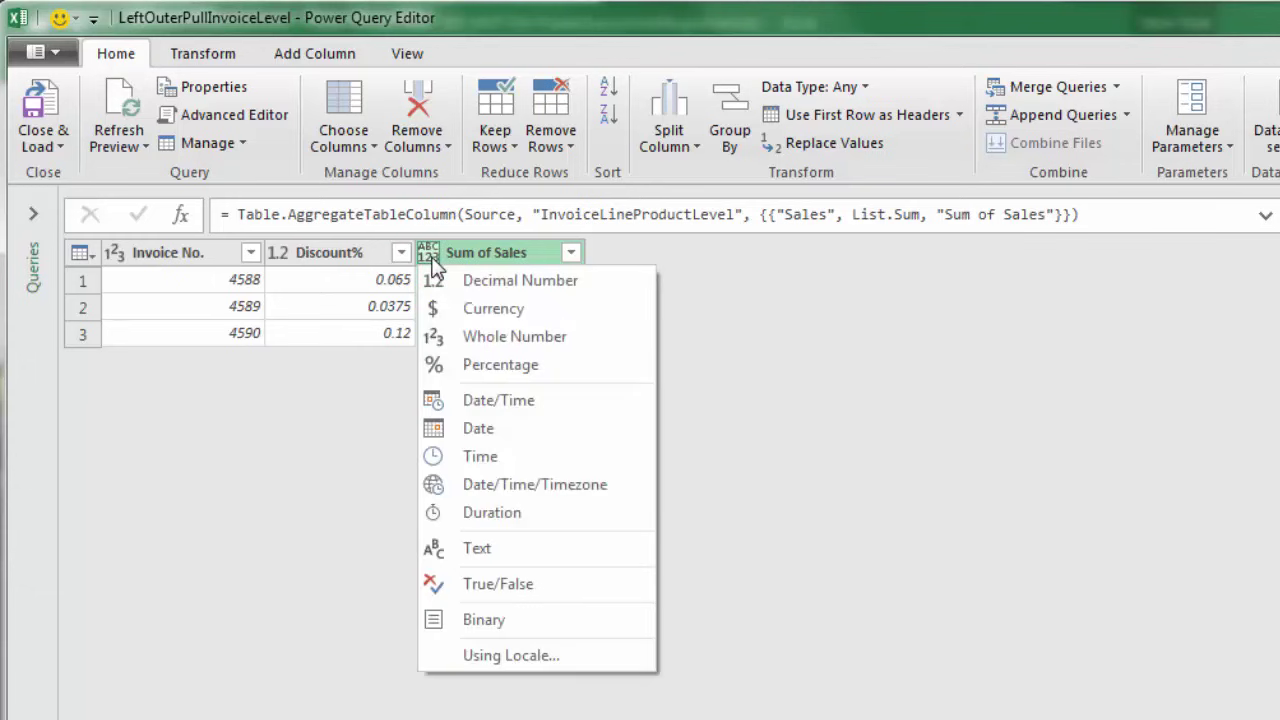
click(480, 314)
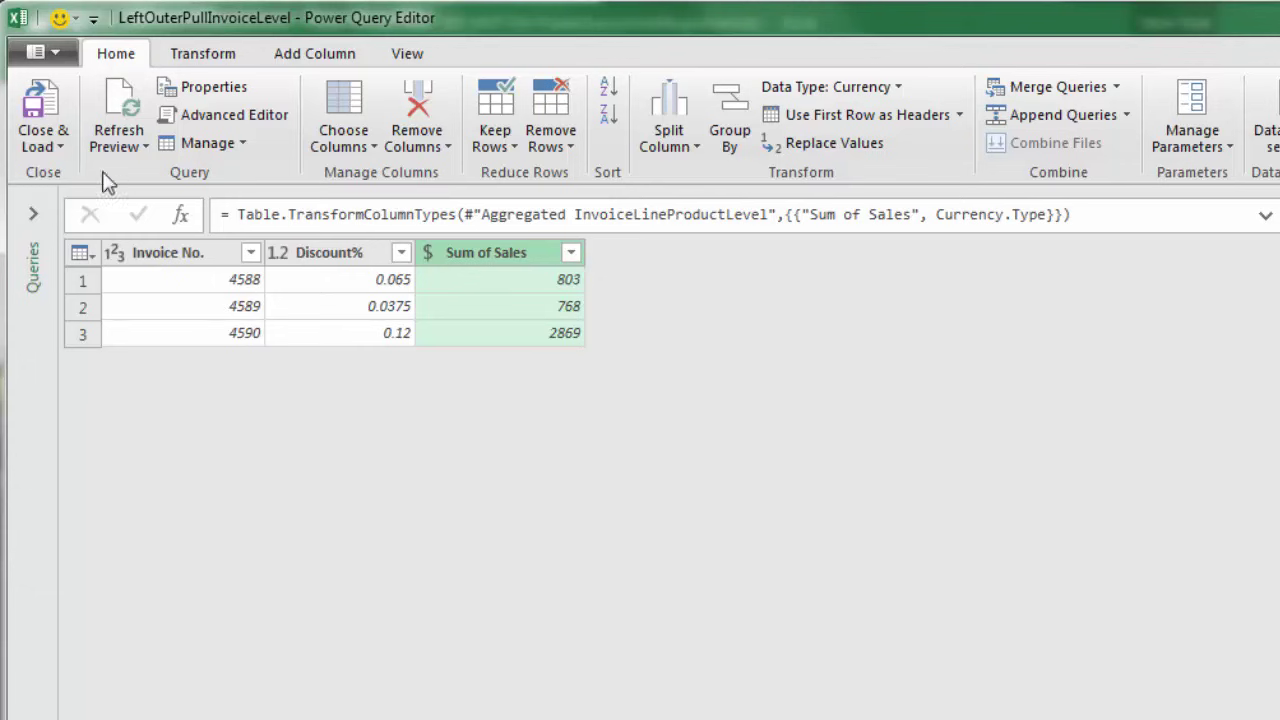
Load the query as a table in cell H6 of the existing Left-Outer(3) worksheet, and collapse the LeftOuter query group
click(58, 147)
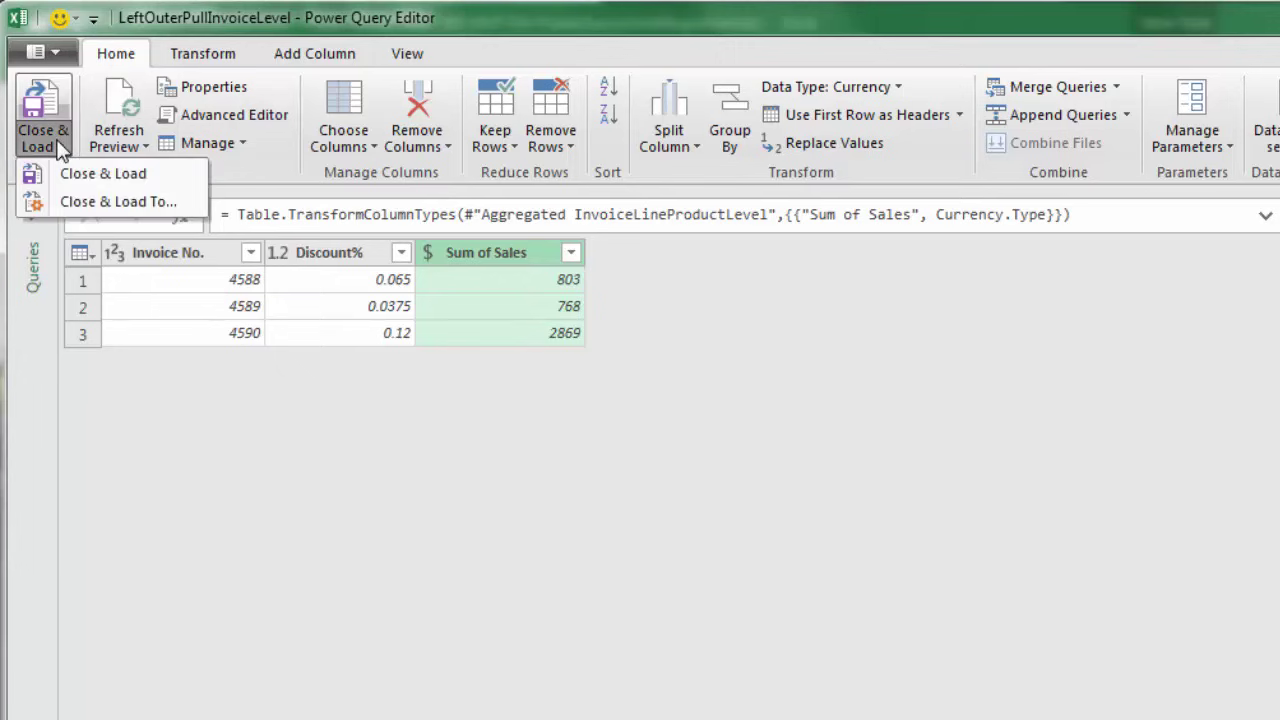
click(55, 211)
click(907, 336)
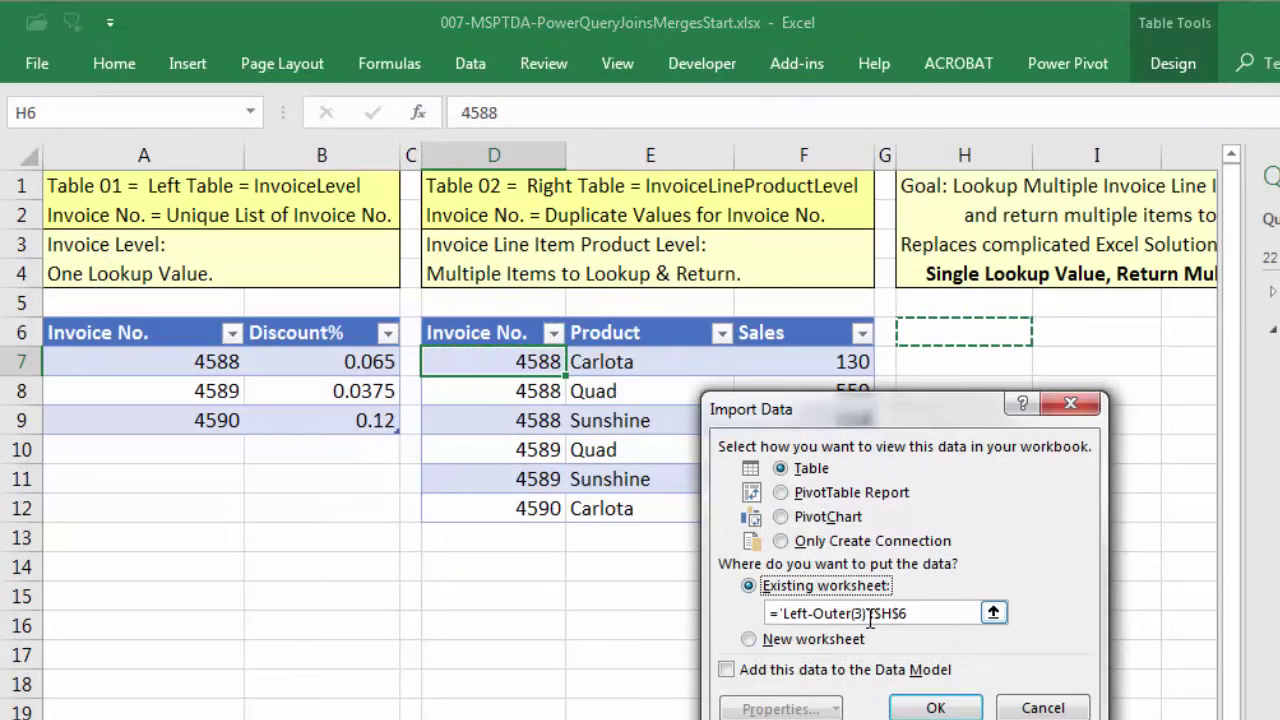
click(938, 706)
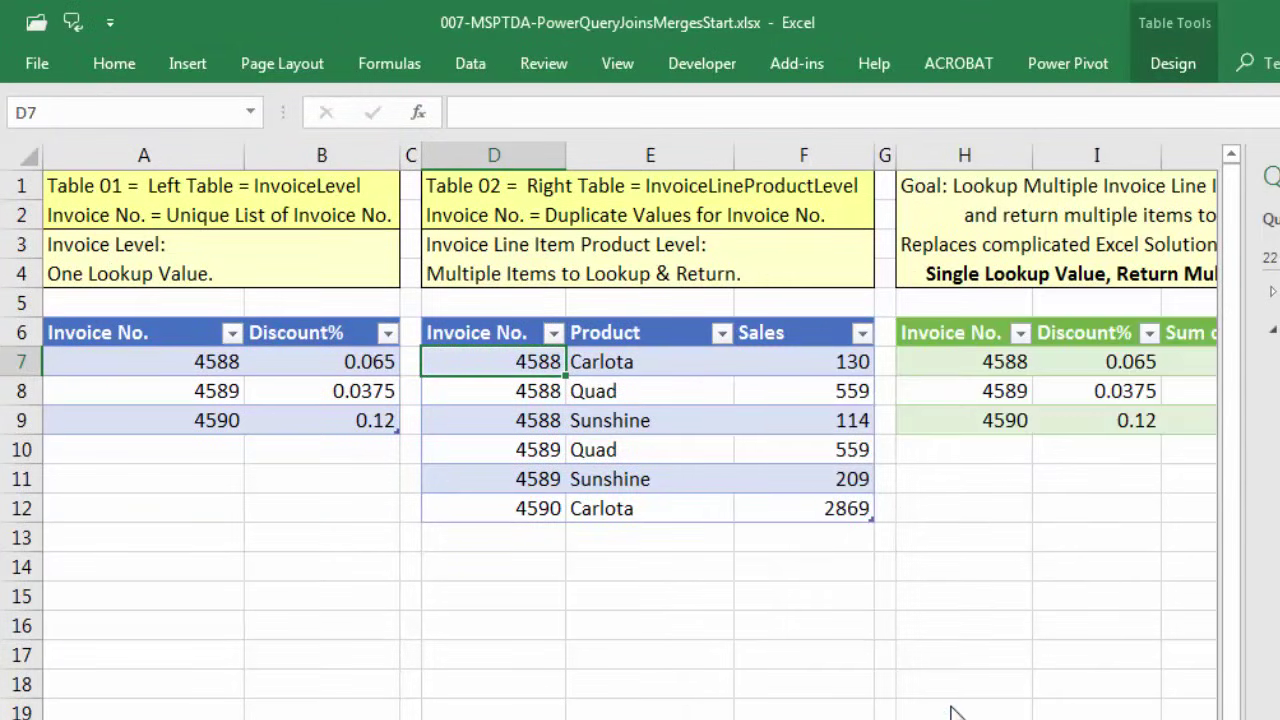
click(964, 361)
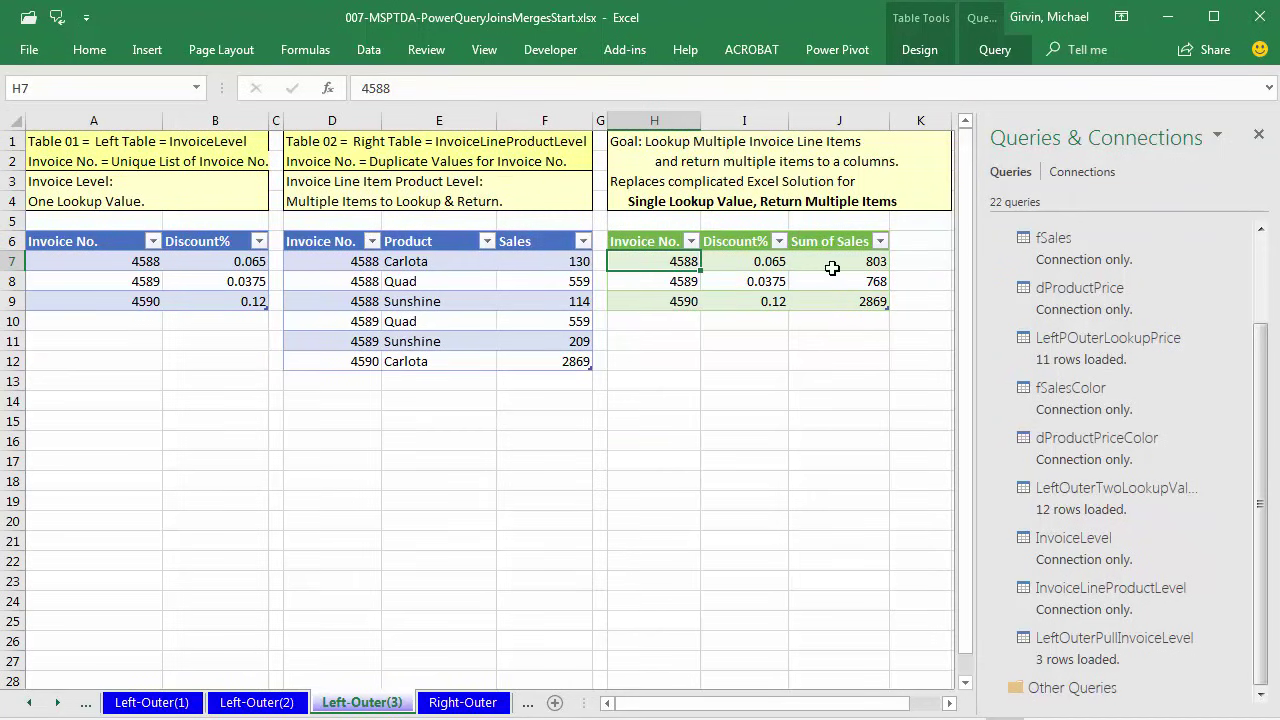
click(1090, 322)
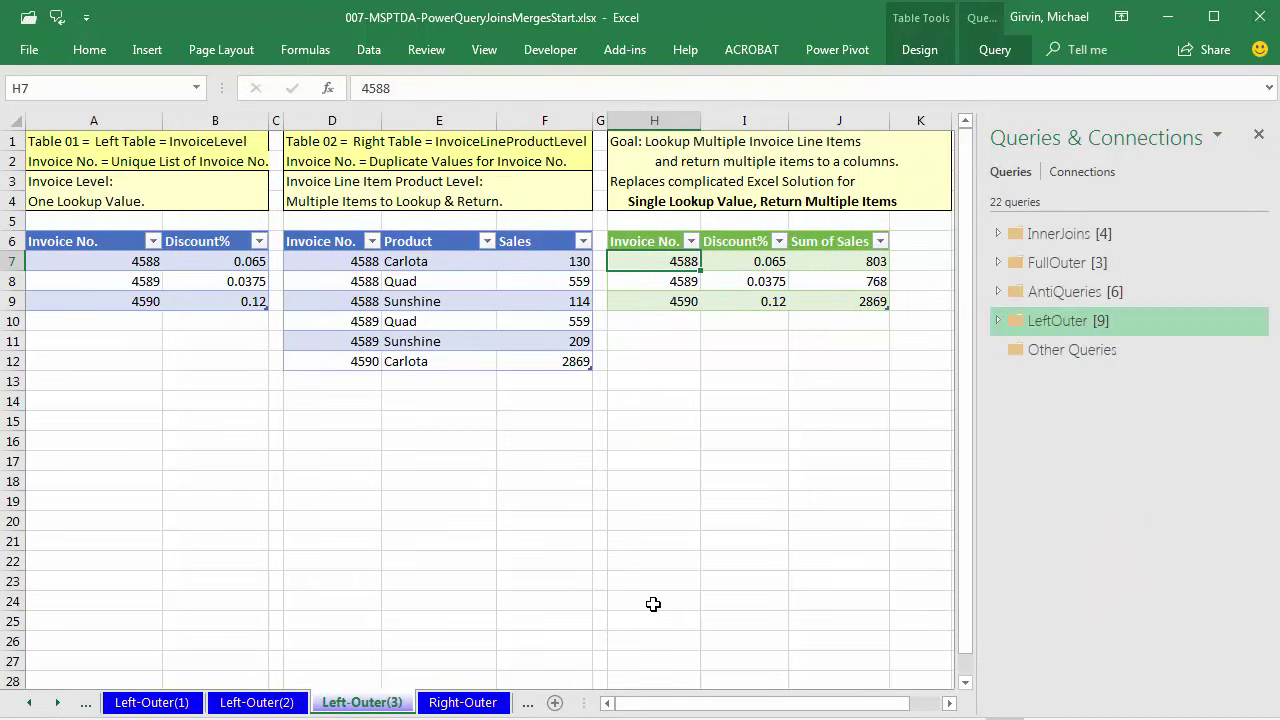
On the Right-Outer sheet, examine the Kangaroo row in the product table and the DB row in the supplier table
click(470, 703)
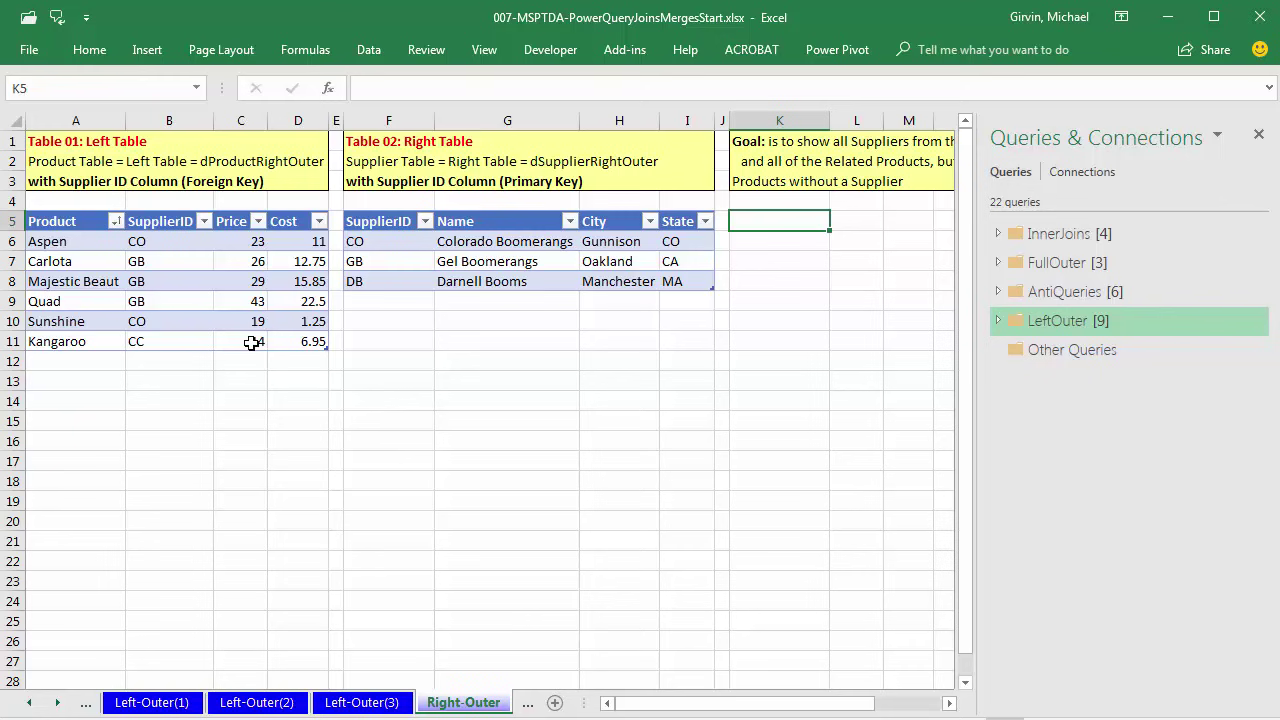
drag(62, 340, 286, 343)
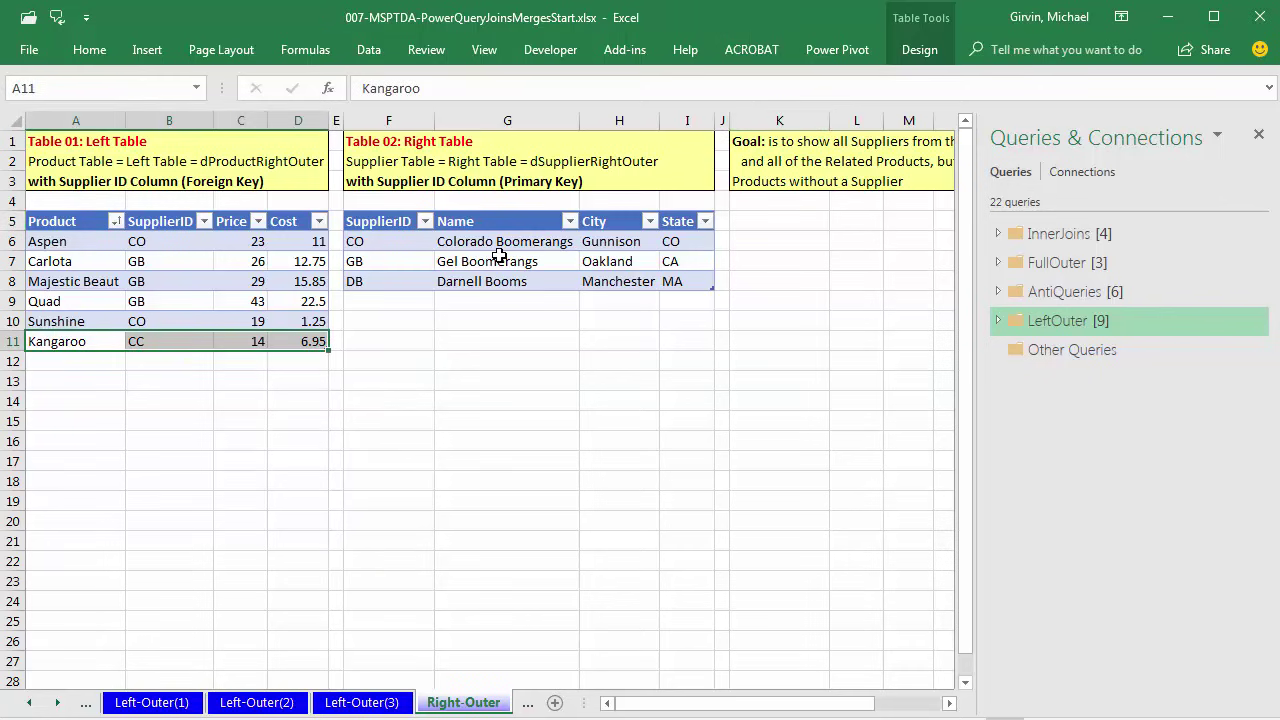
drag(388, 289, 676, 280)
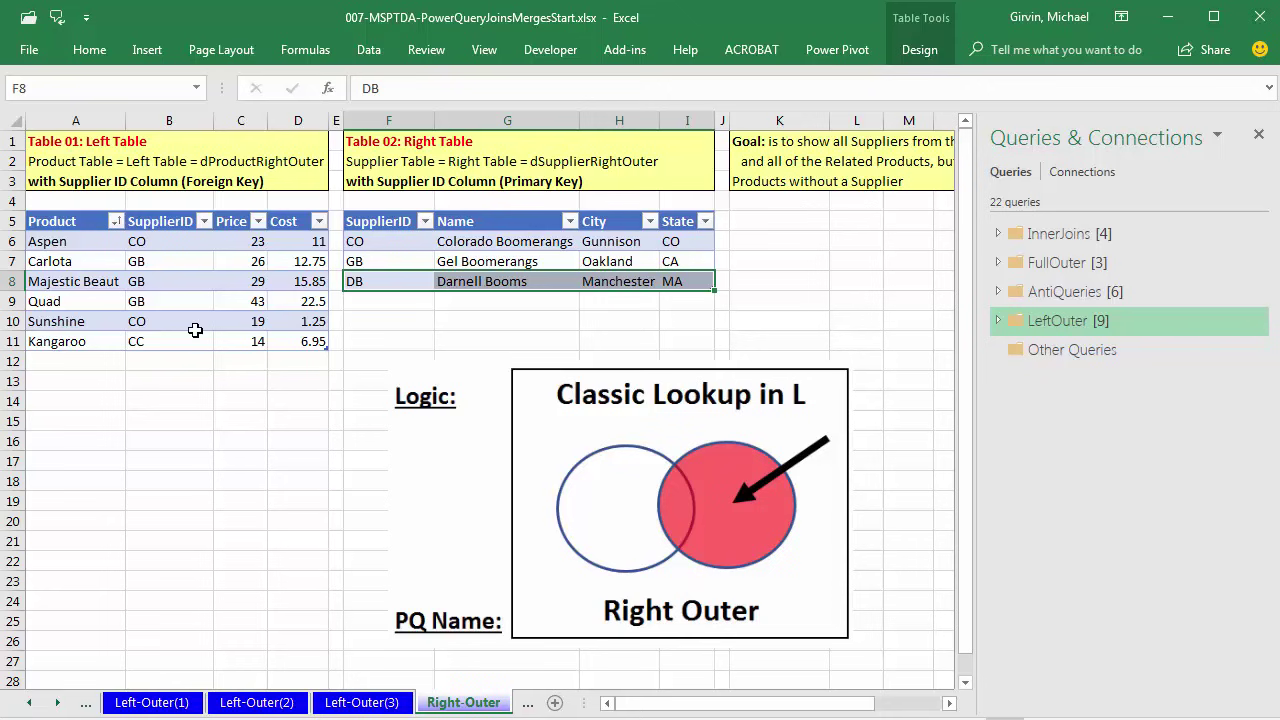
drag(47, 337, 290, 339)
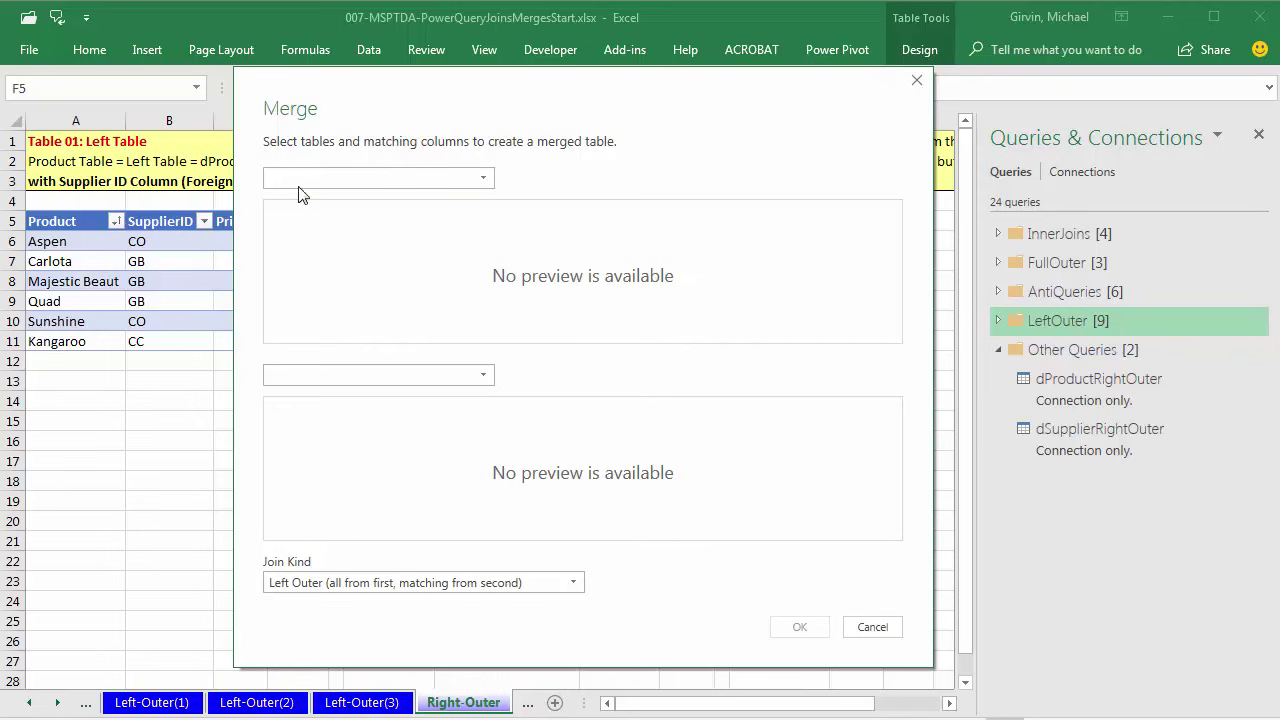
Merge dProductRightOuter with dSupplierRightOuter on SupplierID using a Right Outer join
click(484, 182)
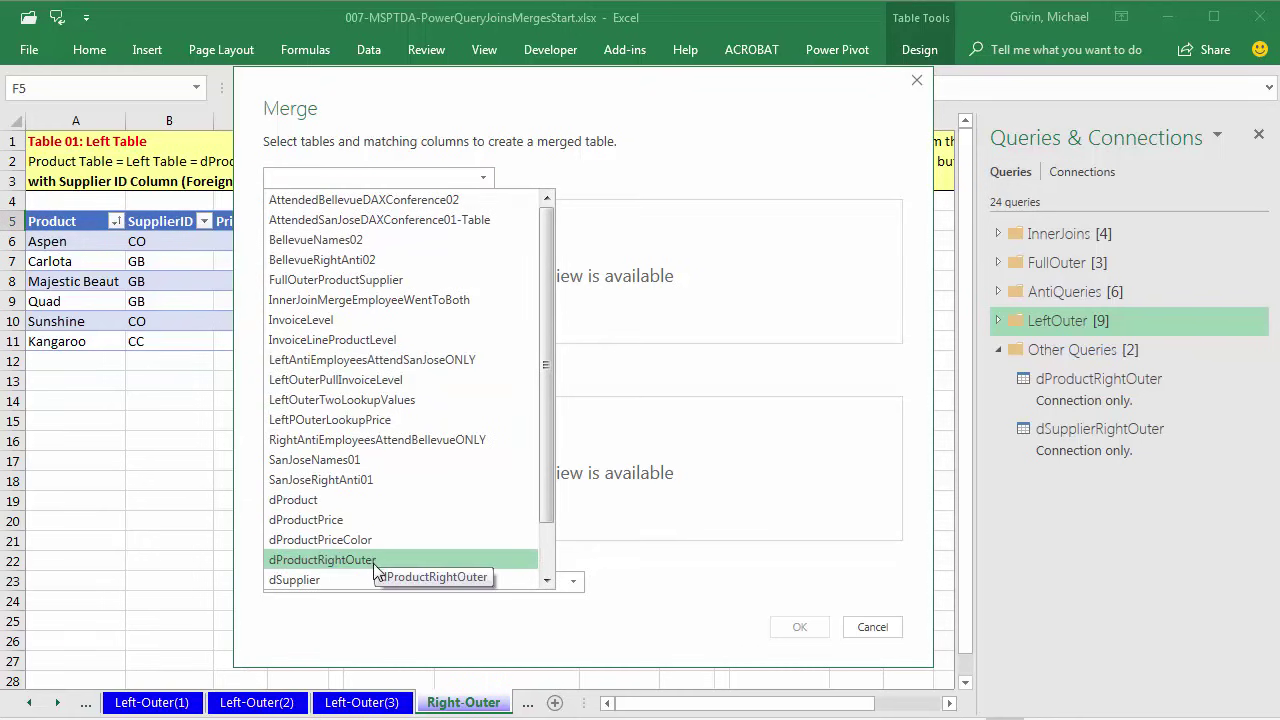
click(302, 566)
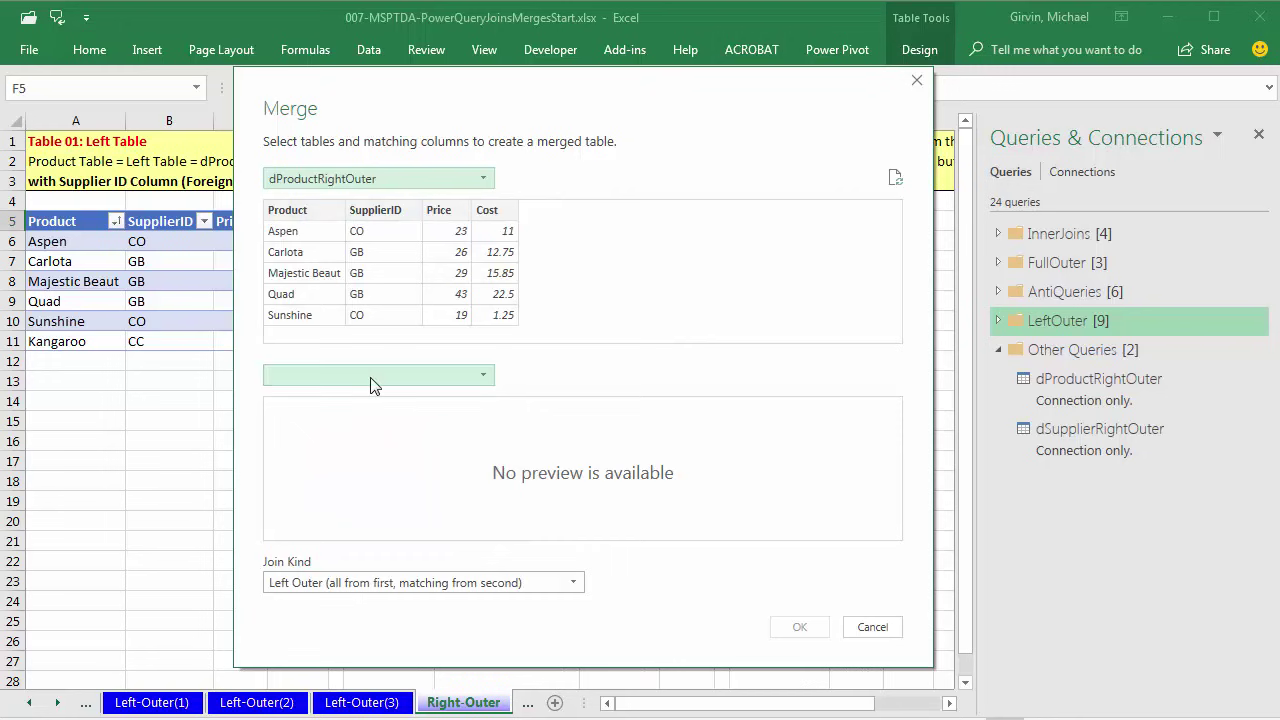
click(378, 212)
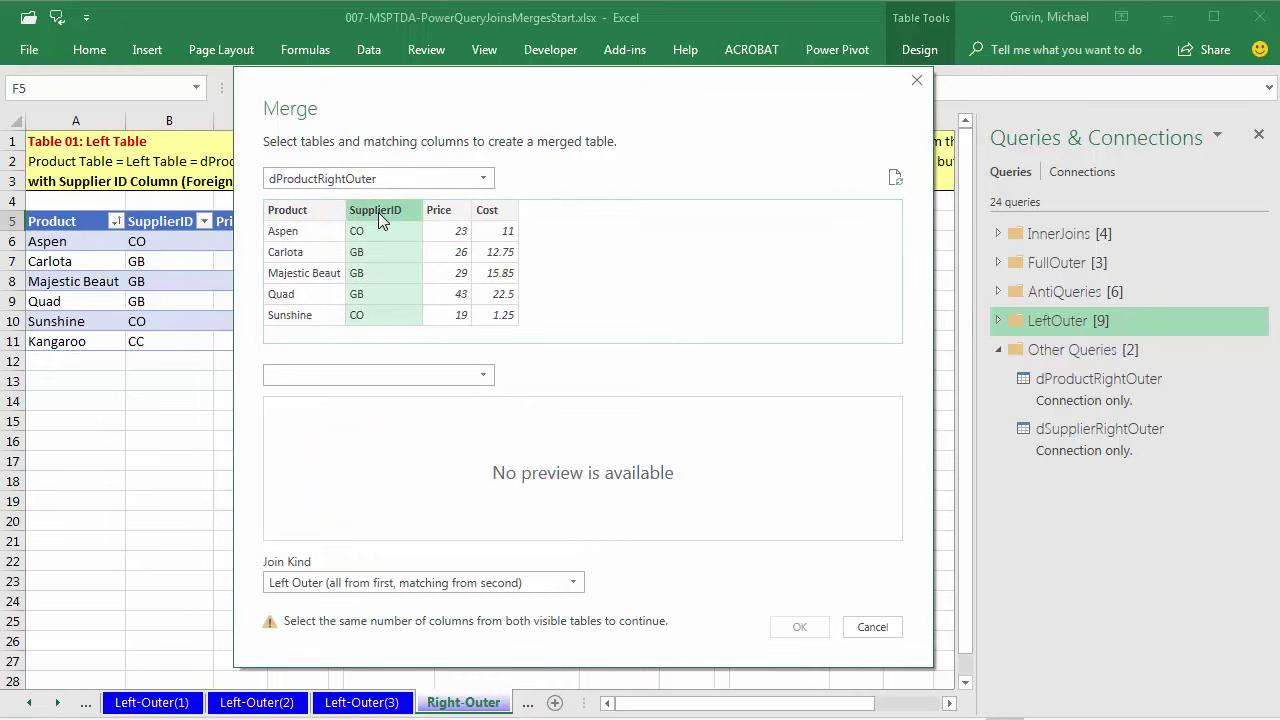
click(436, 375)
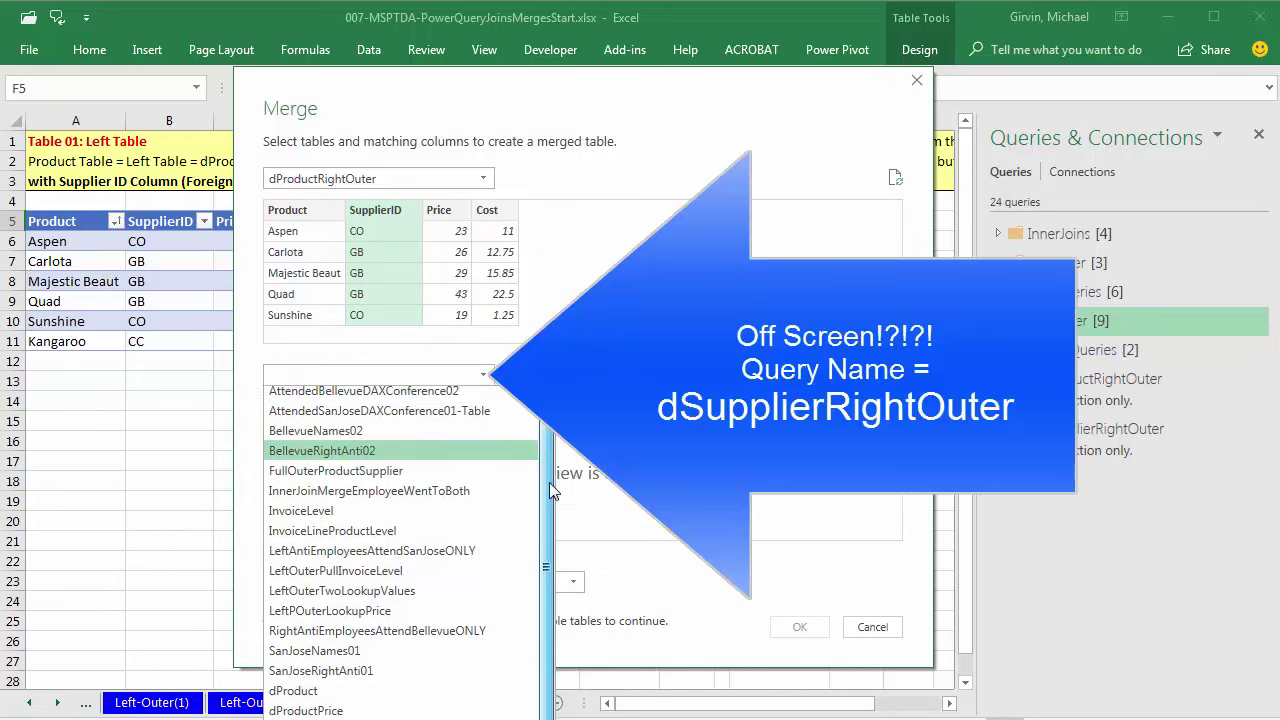
drag(549, 482, 535, 600)
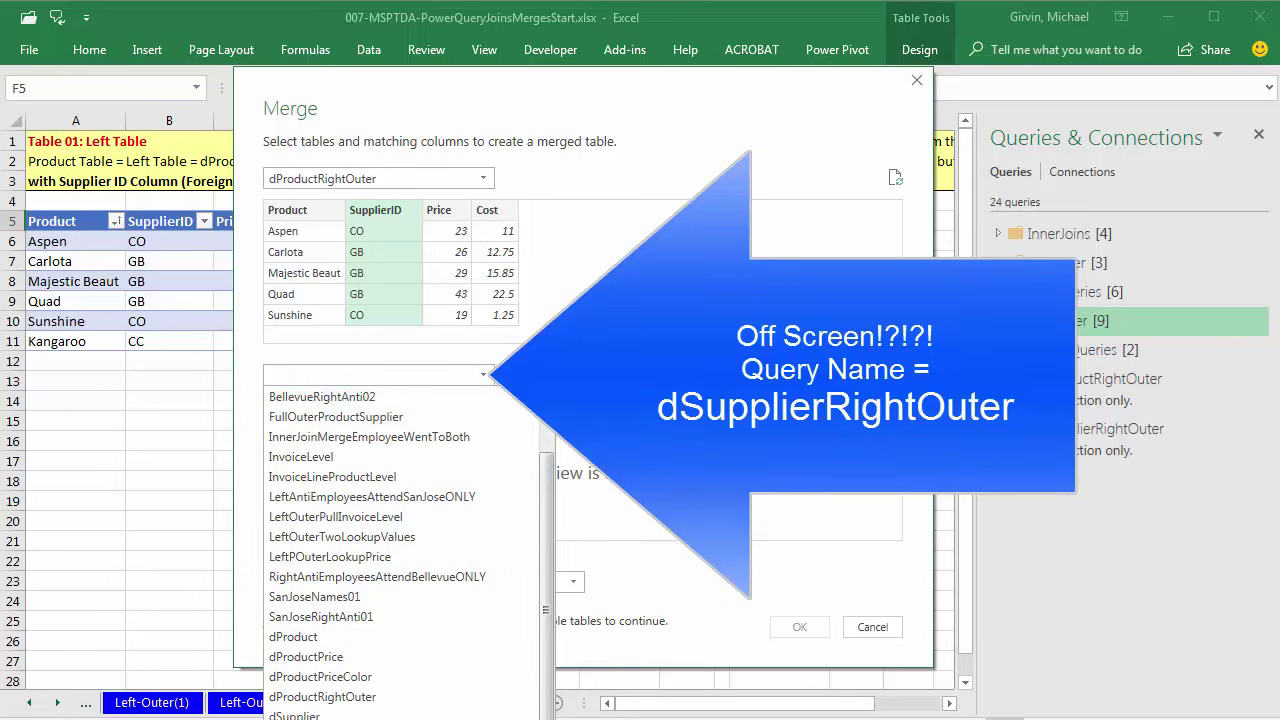
click(322, 719)
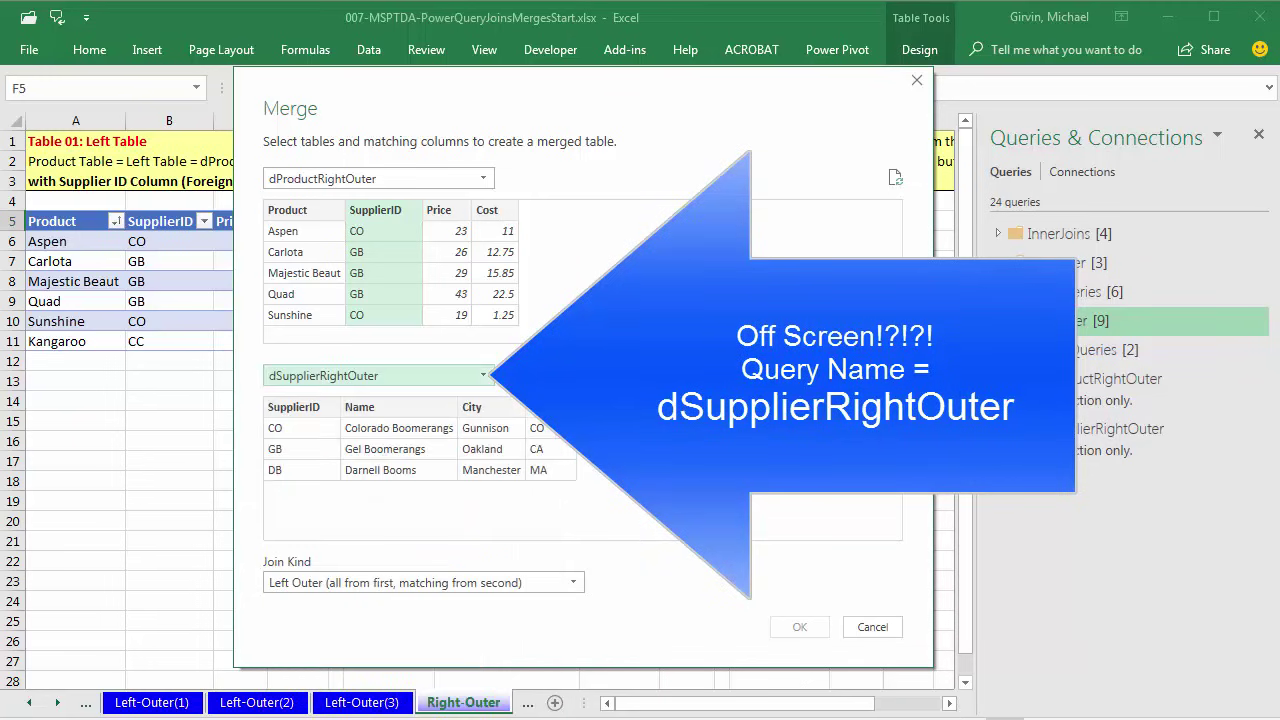
click(317, 411)
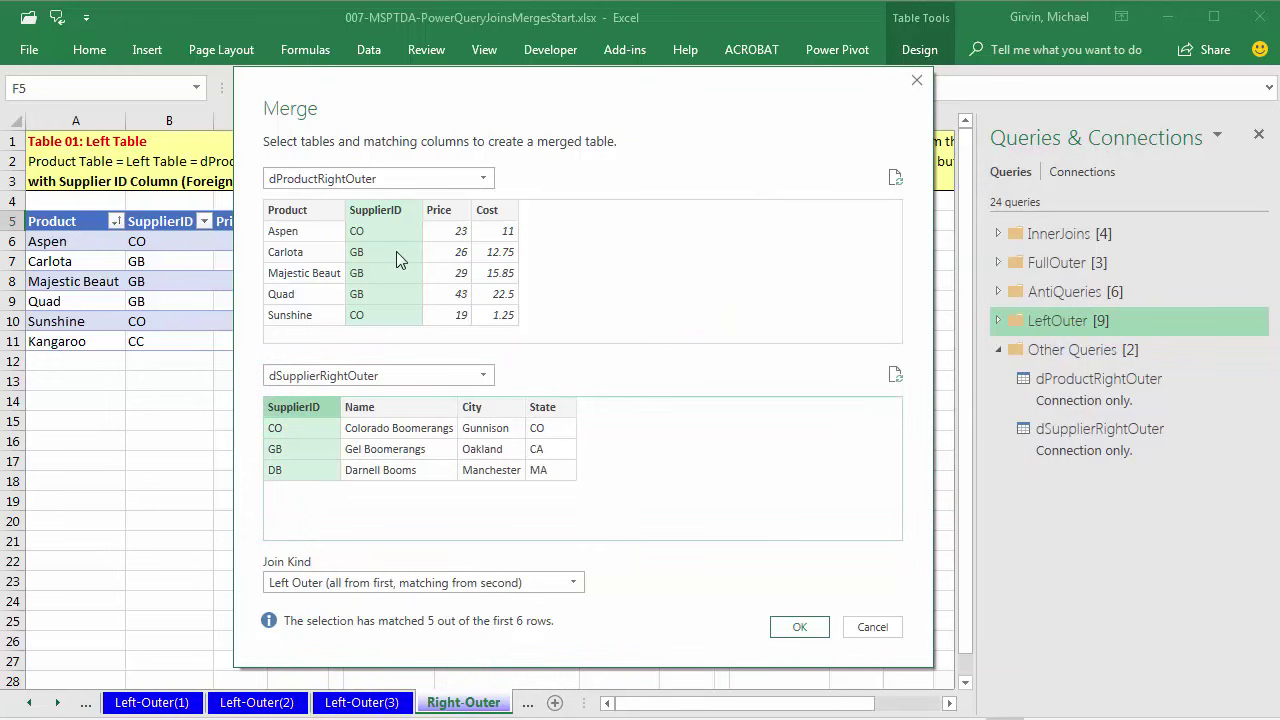
click(299, 588)
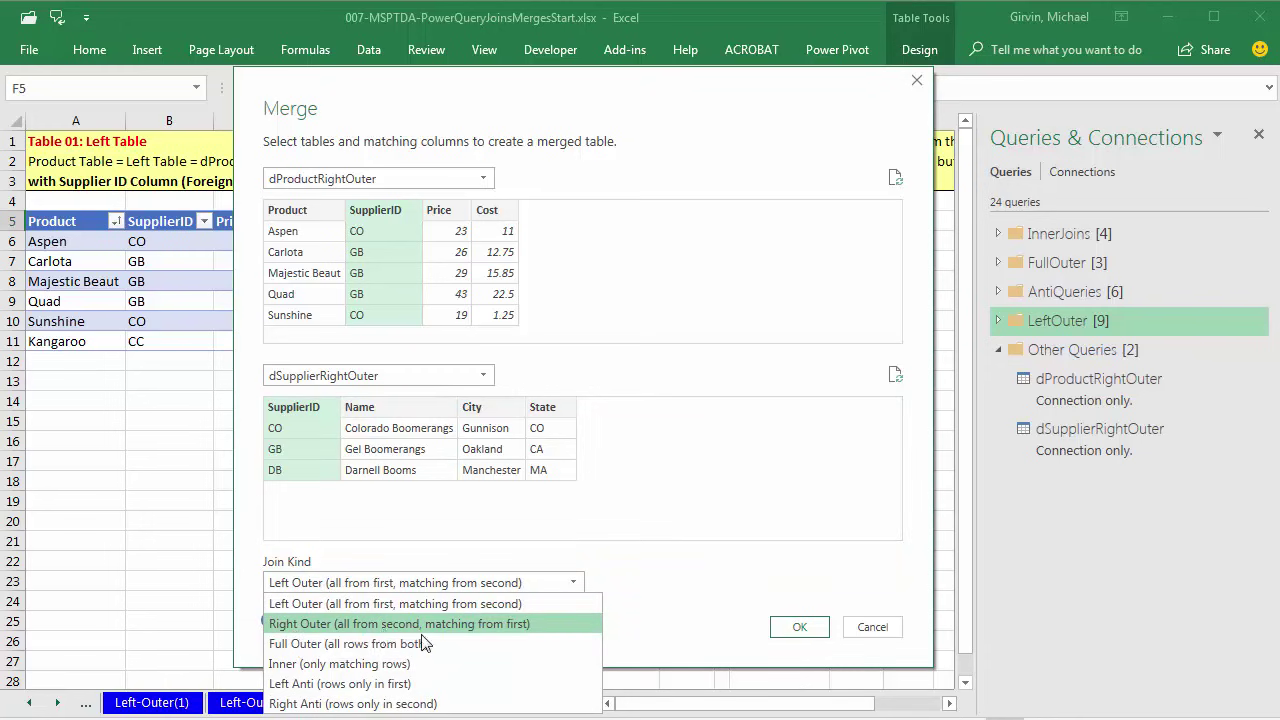
click(470, 630)
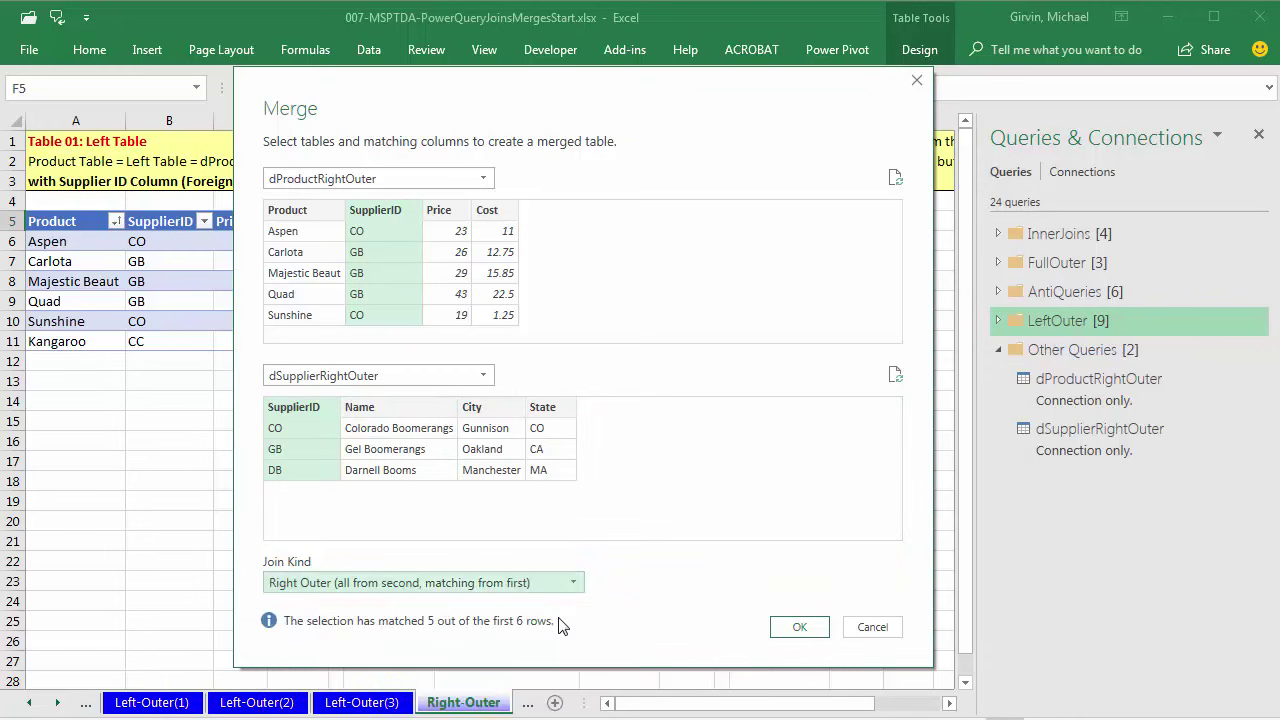
click(800, 628)
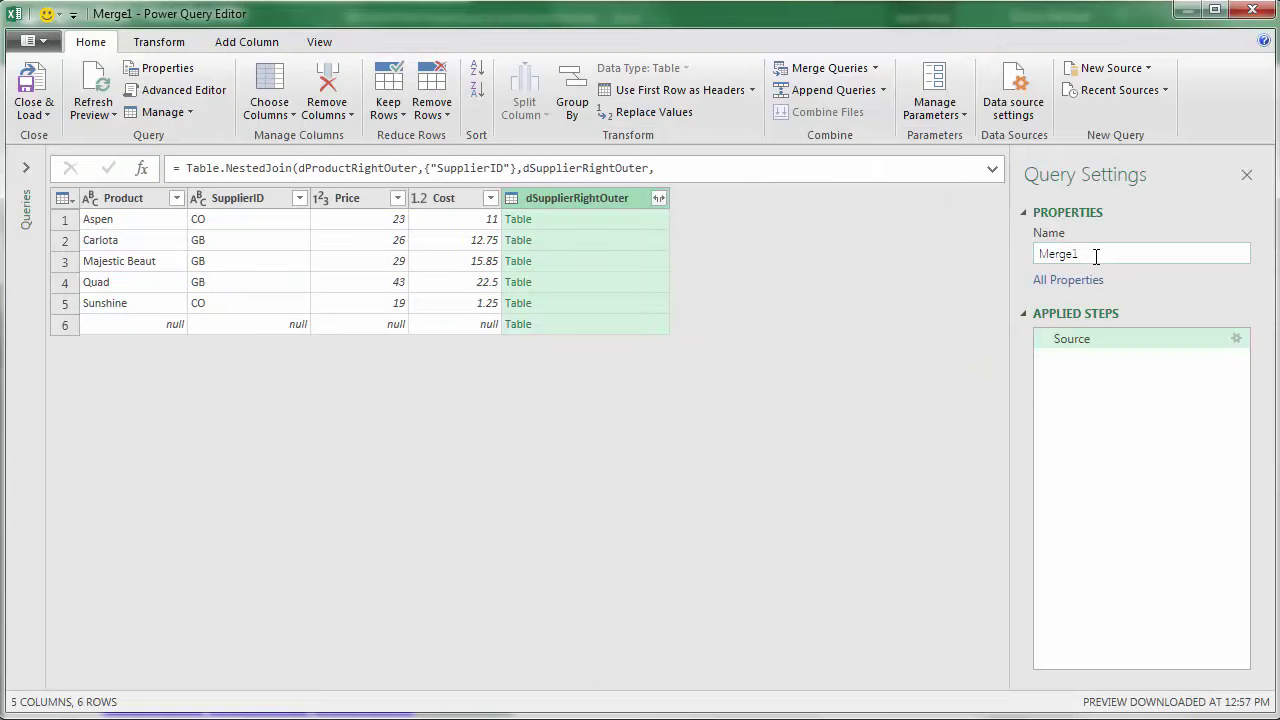
Name the merged product and supplier query RightOuterProductAndSupplier
drag(1094, 250, 954, 258)
key(ctrl+v)
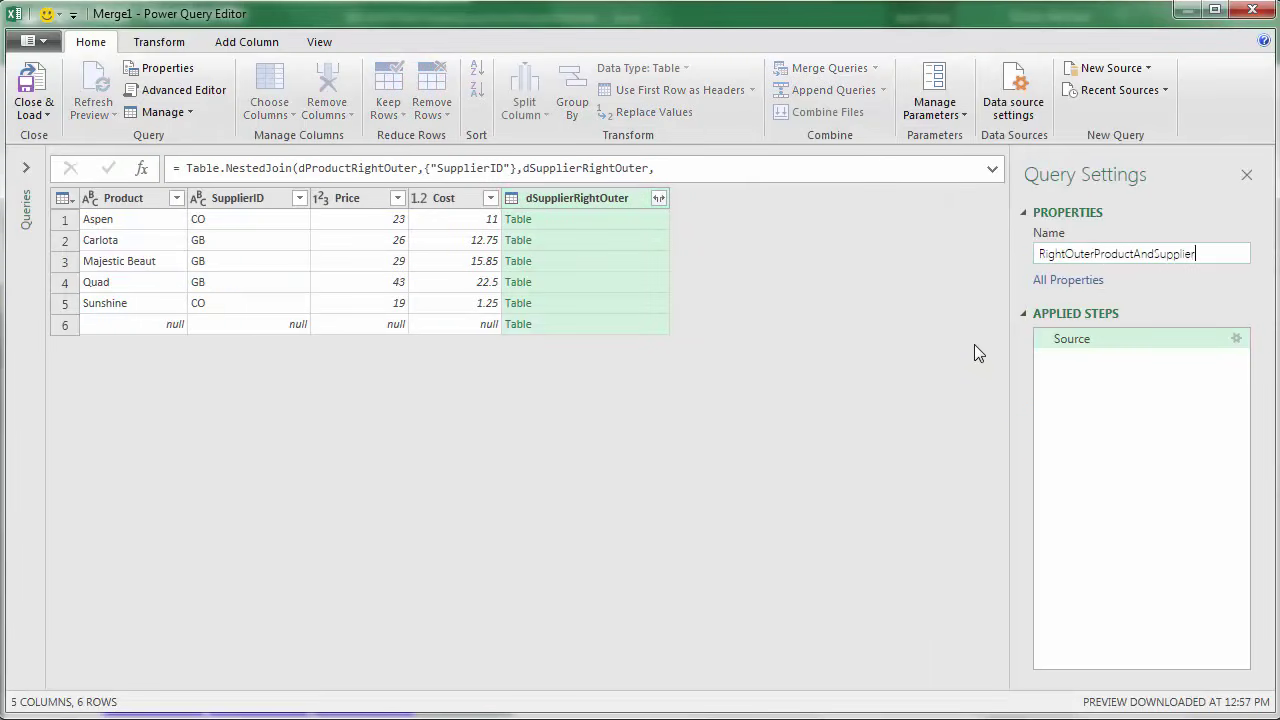
click(1150, 396)
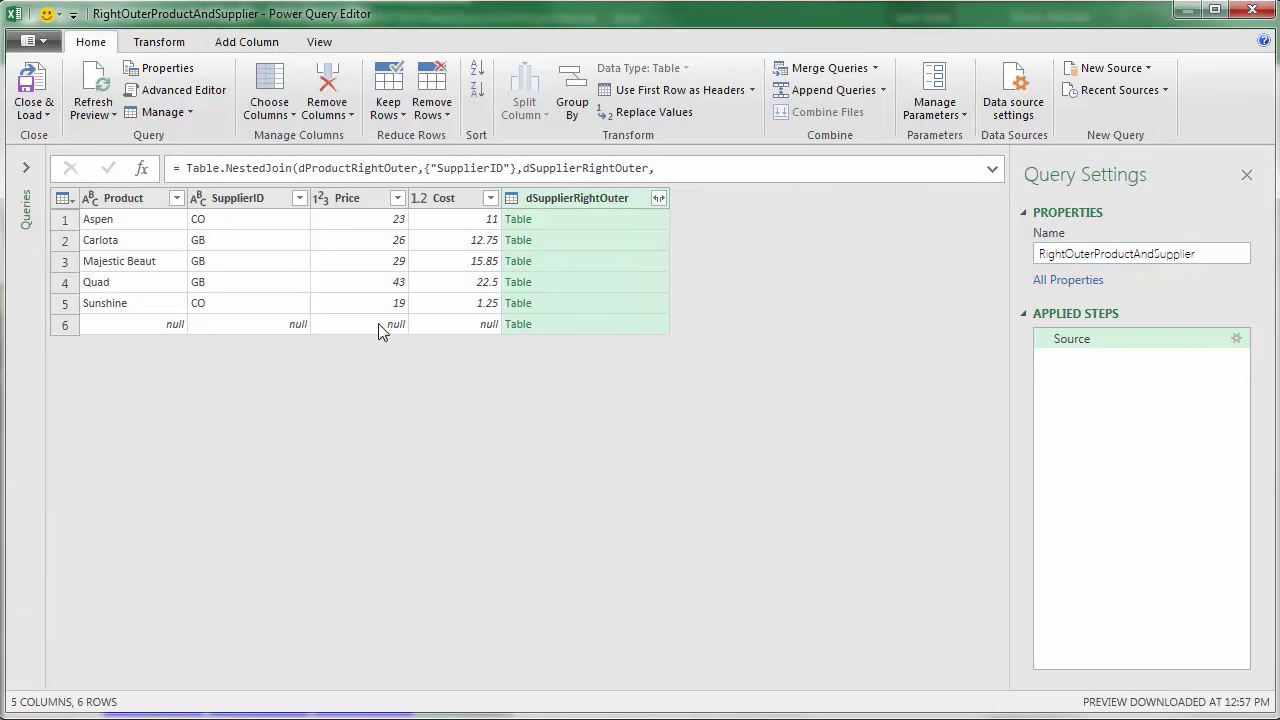
Preview the nested supplier table in the null product row, and expand all dSupplierRightOuter columns without the original column name prefix
click(592, 327)
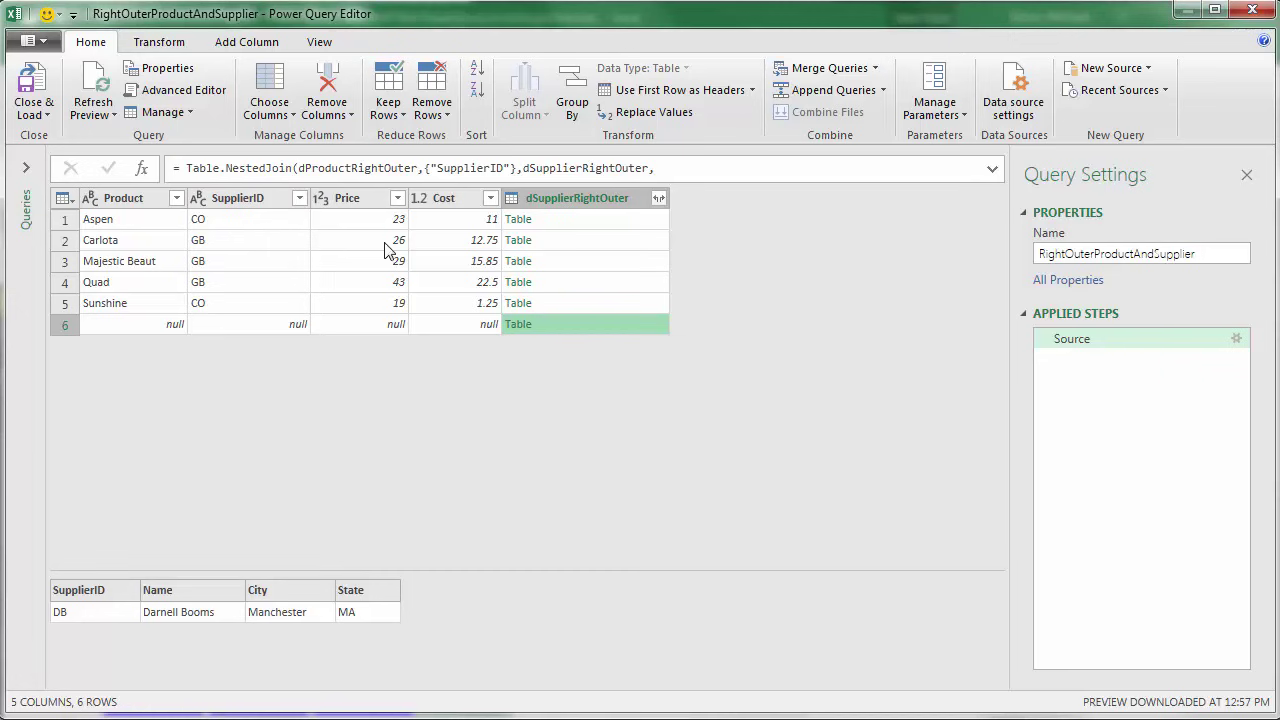
click(660, 199)
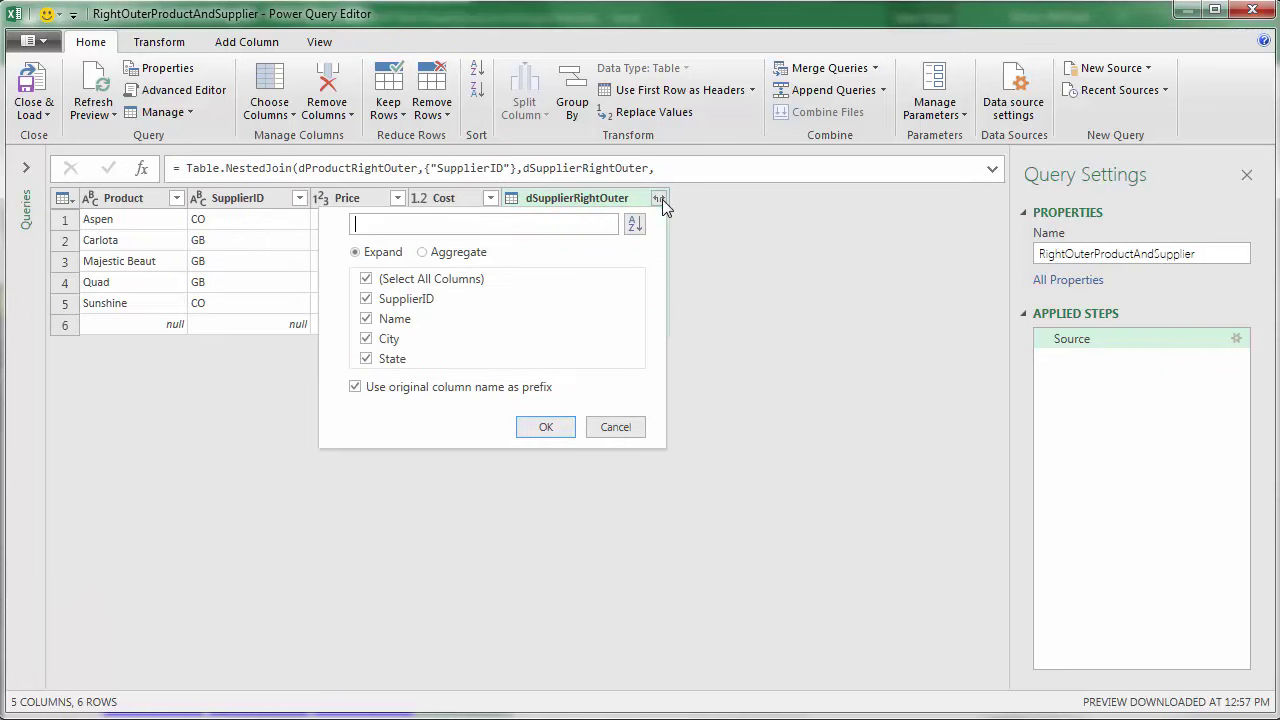
click(356, 388)
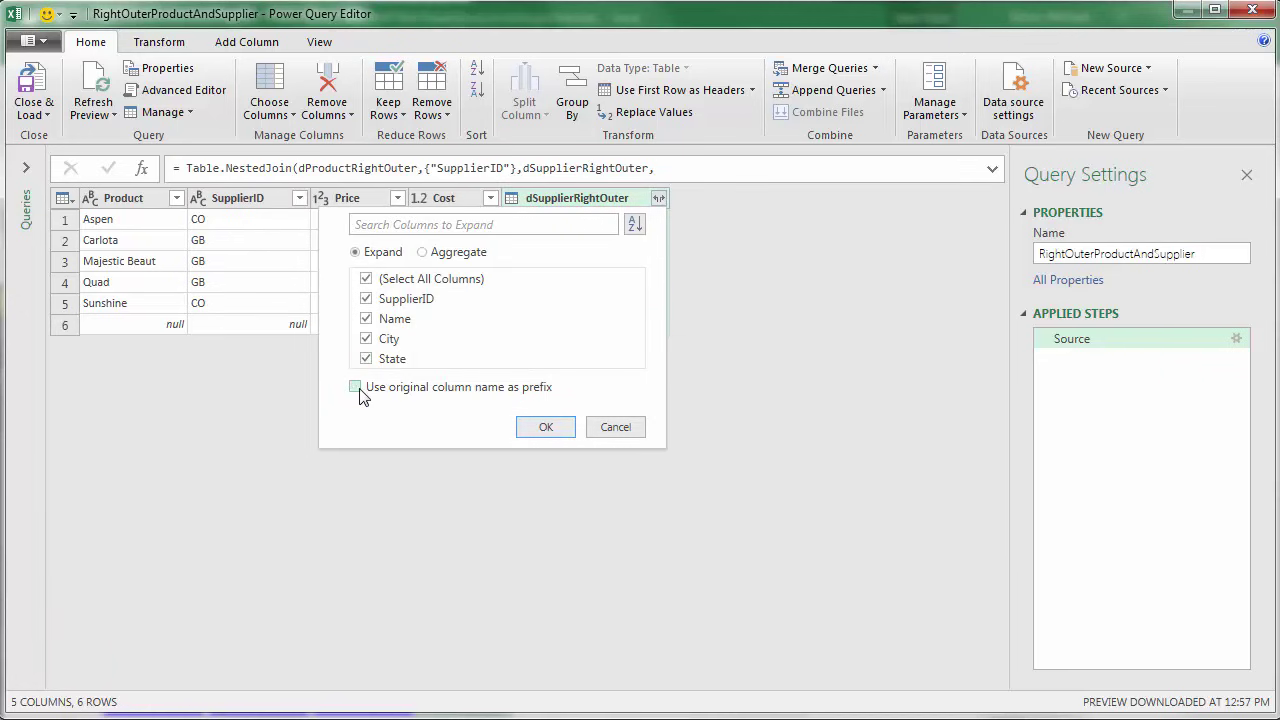
click(546, 428)
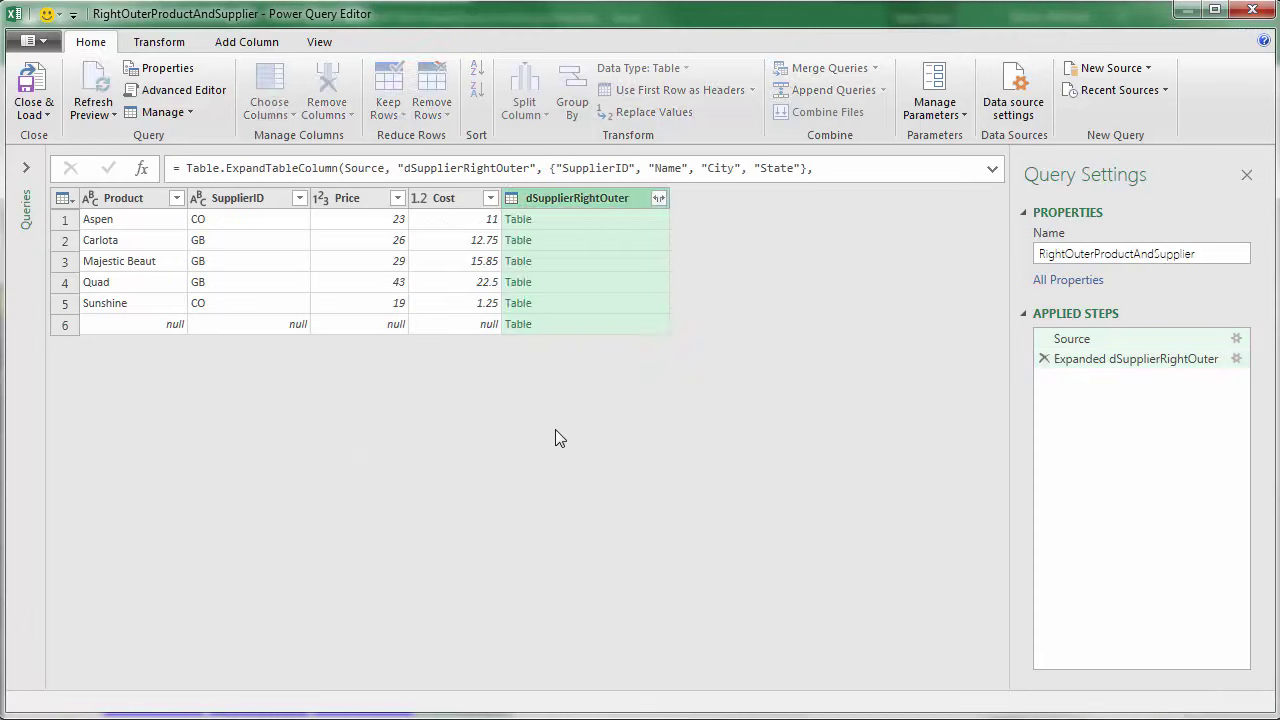
Rename the expanded SupplierID.1 column as SupplierID-S
double_click(592, 202)
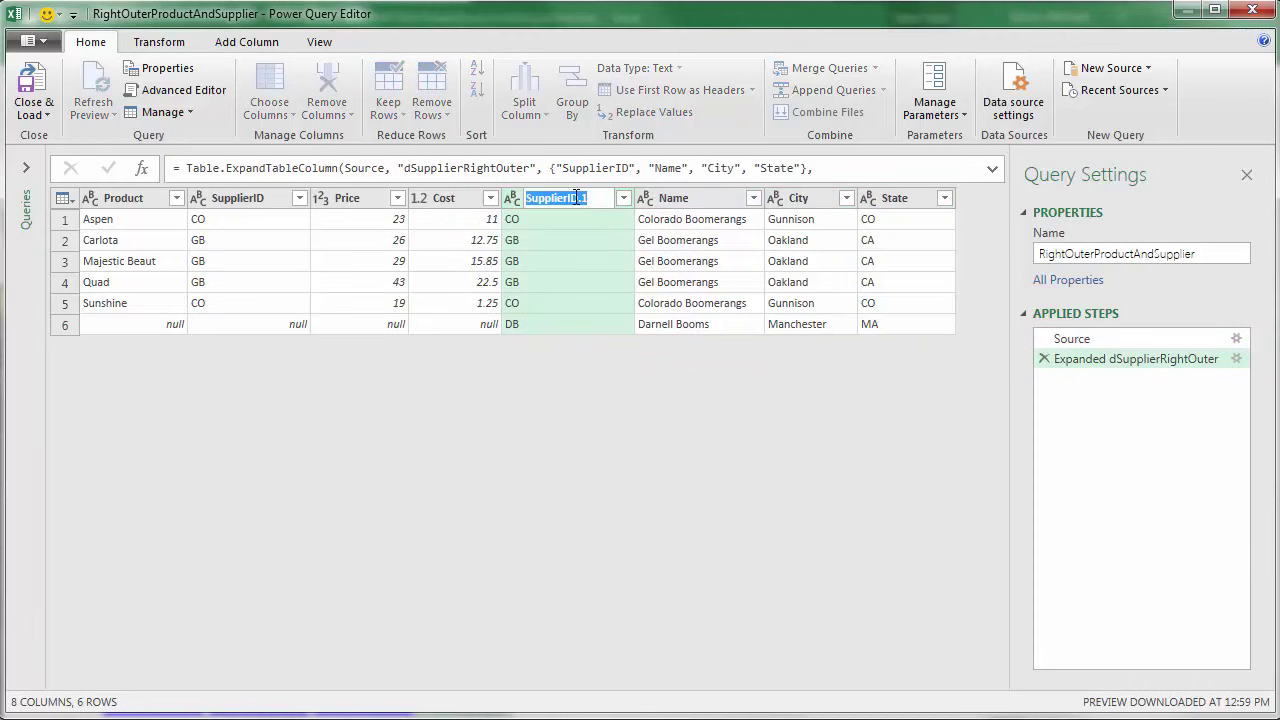
click(609, 198)
key(BackSpace)
key(BackSpace)
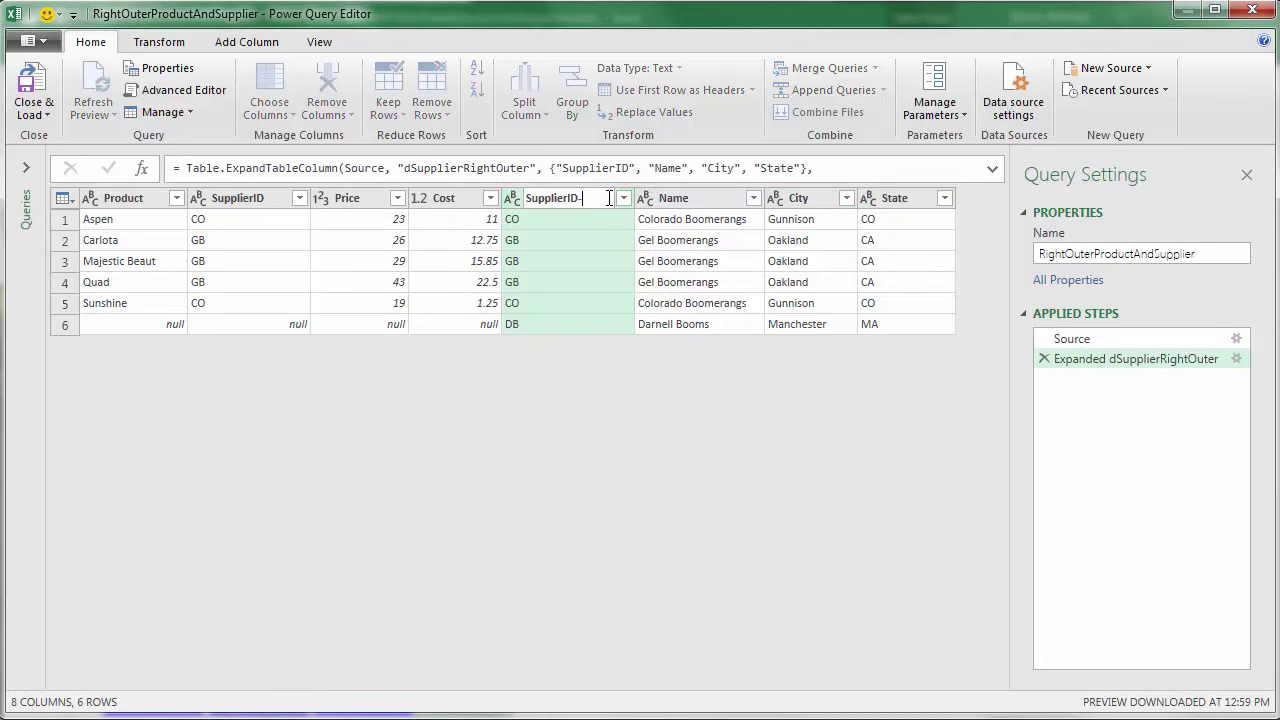
text(-S)
key(Return)
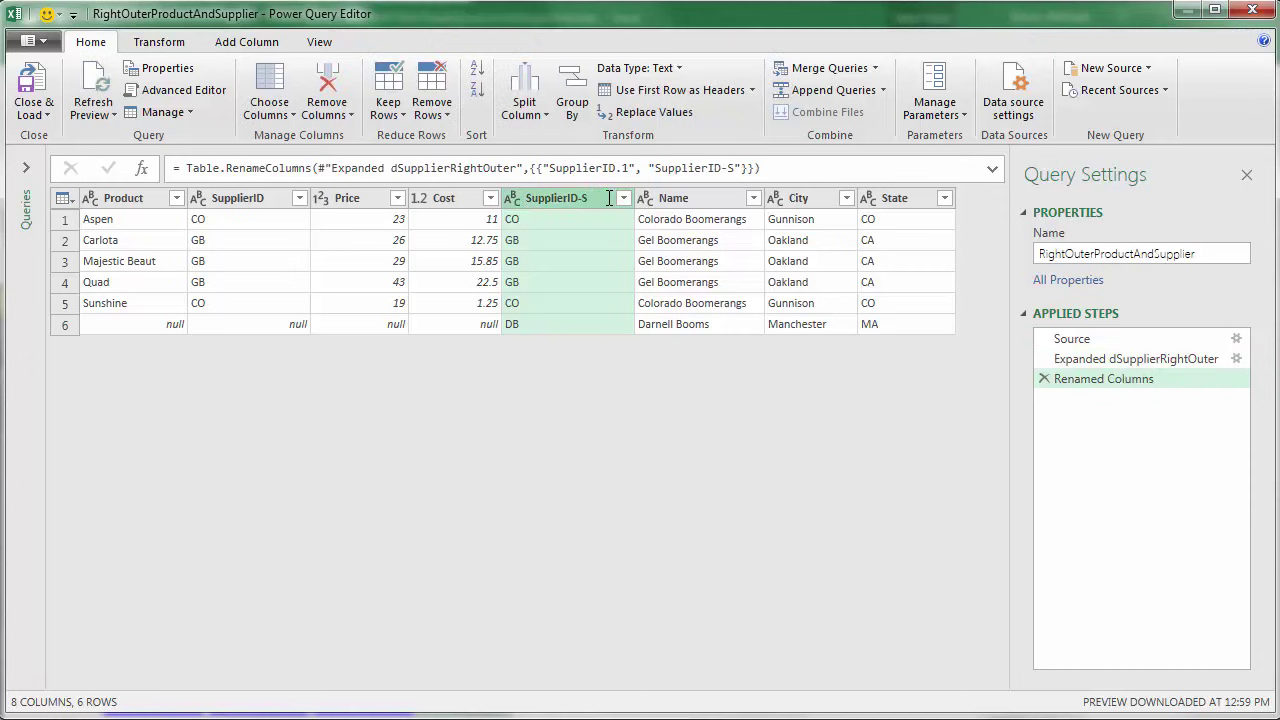
Rename the product table's SupplierID column as SupplierID-P
click(296, 318)
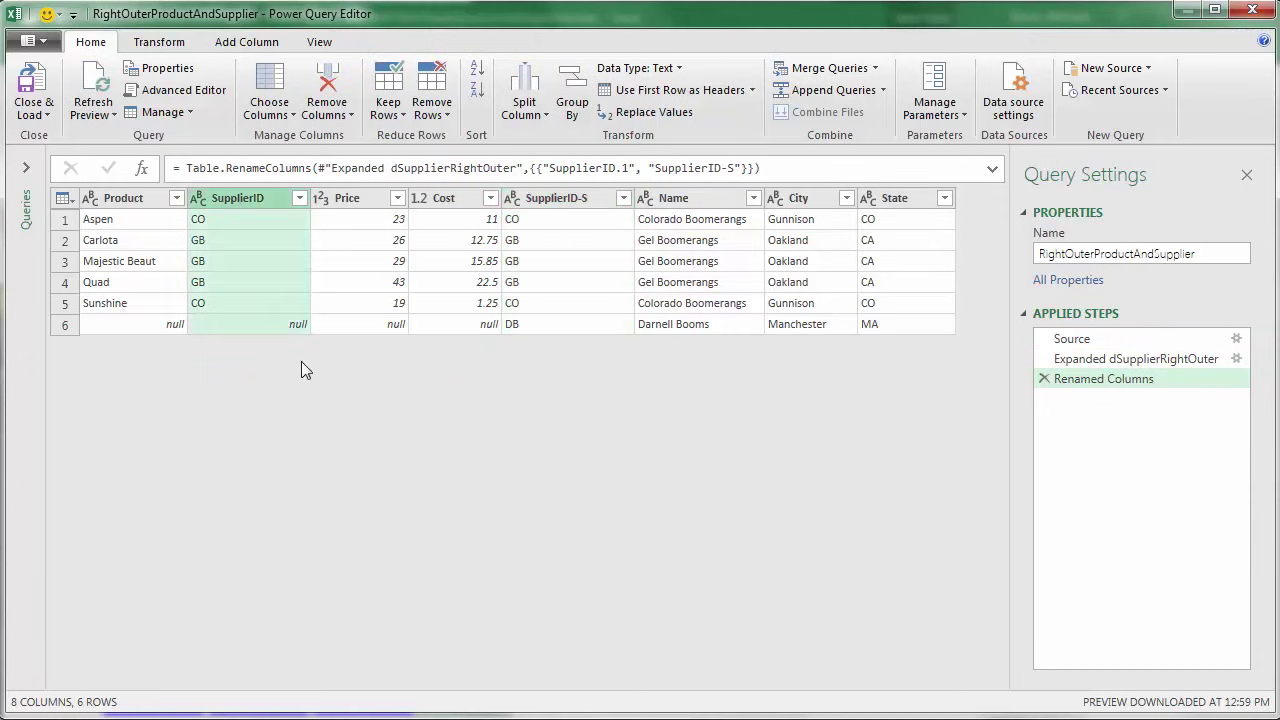
key(F2)
click(285, 192)
text(-P)
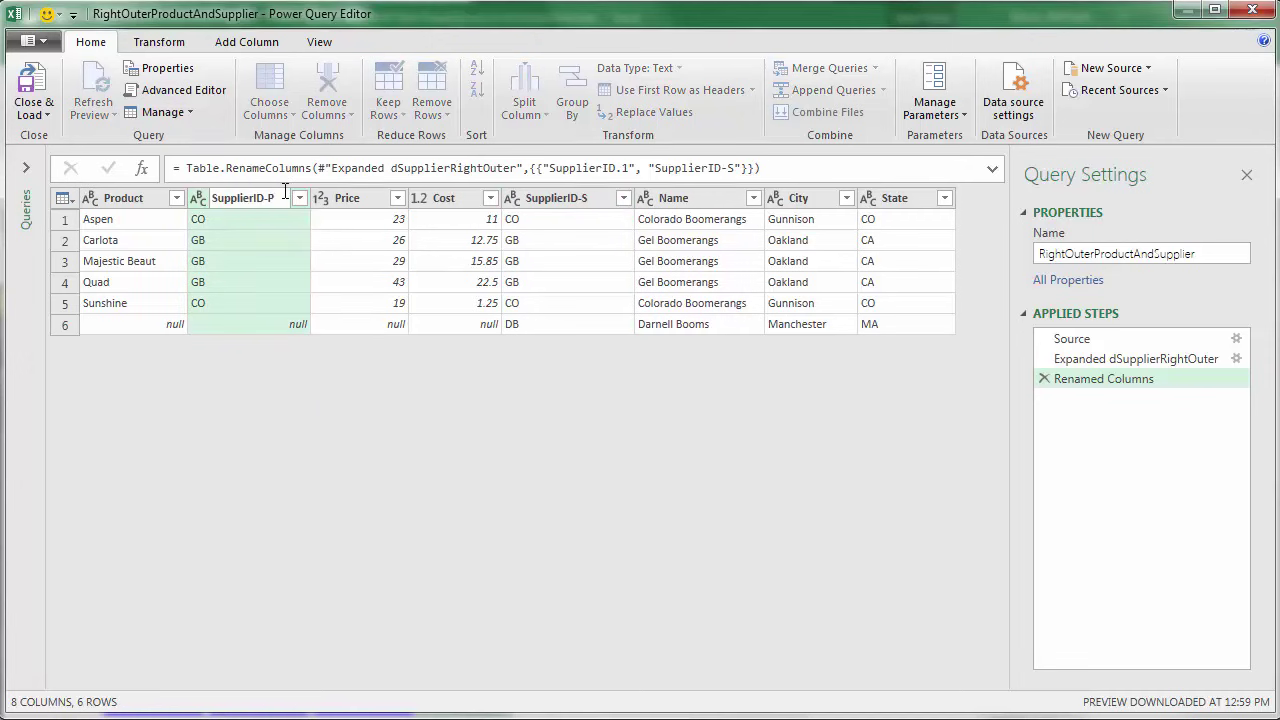
key(Return)
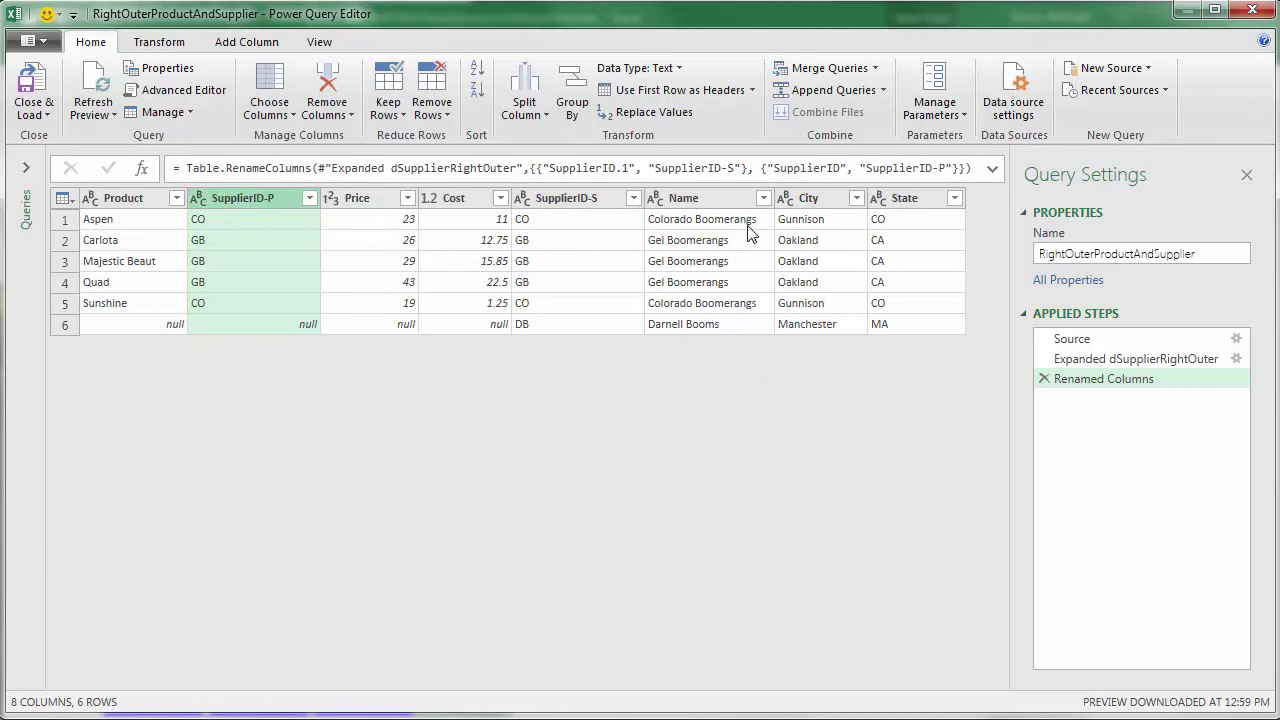
Load the RightOuterProductAndSupplier query as a table in cell K5 of the existing Right-Outer worksheet
click(34, 113)
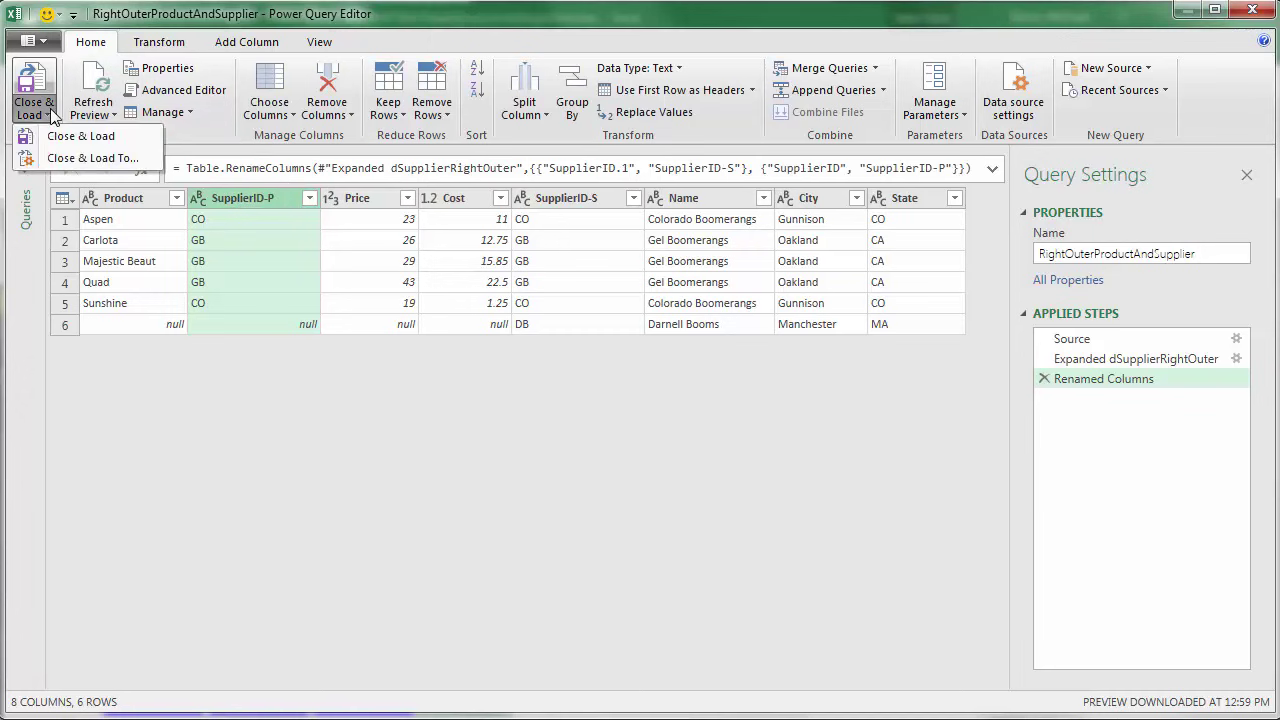
click(88, 158)
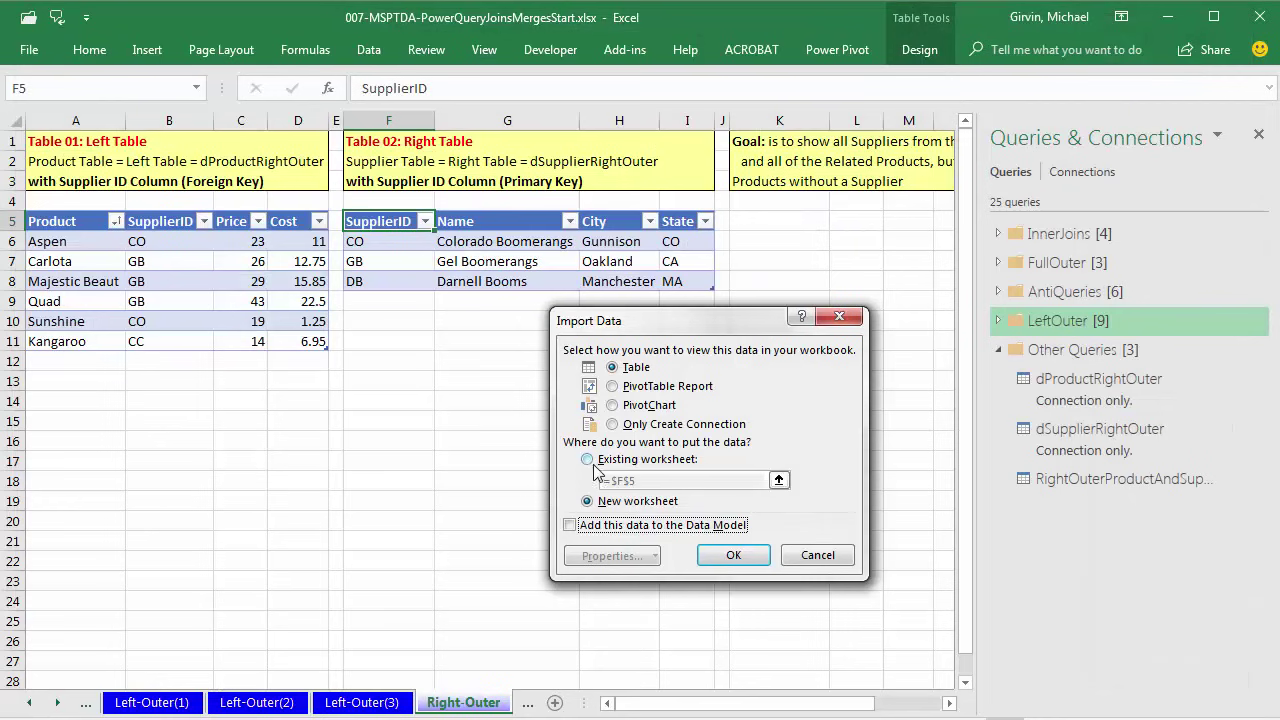
click(588, 460)
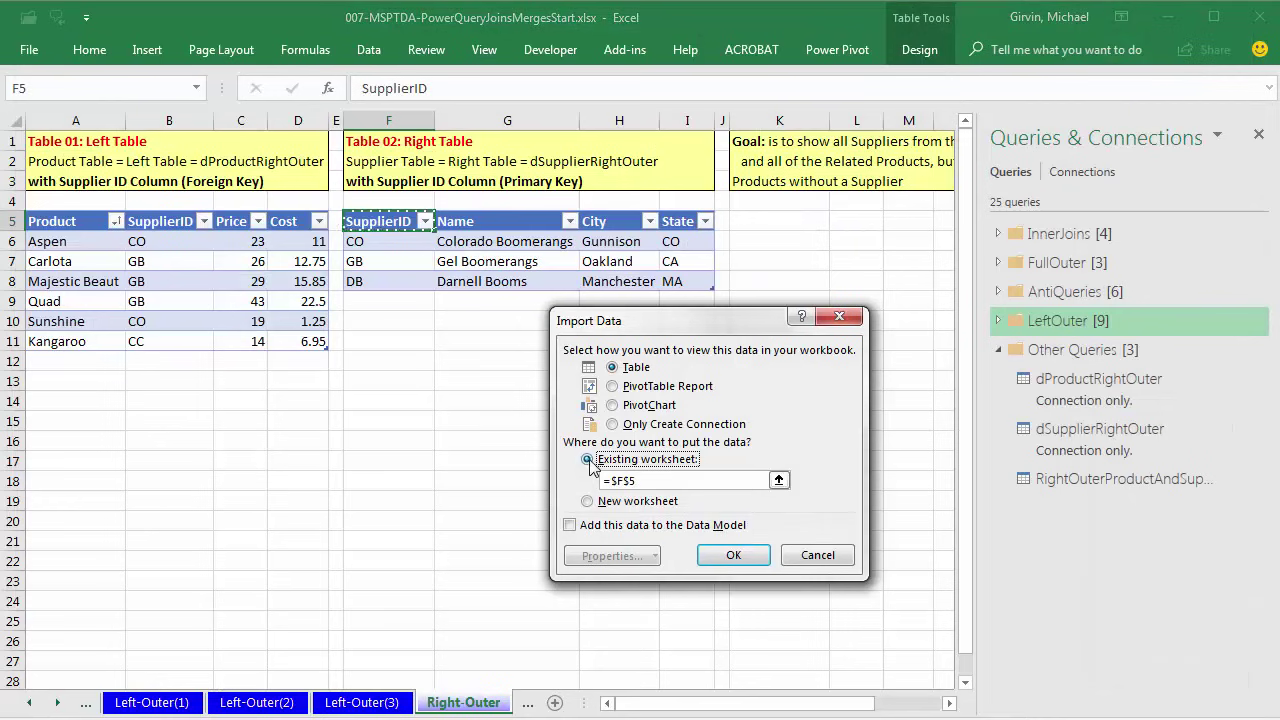
click(752, 224)
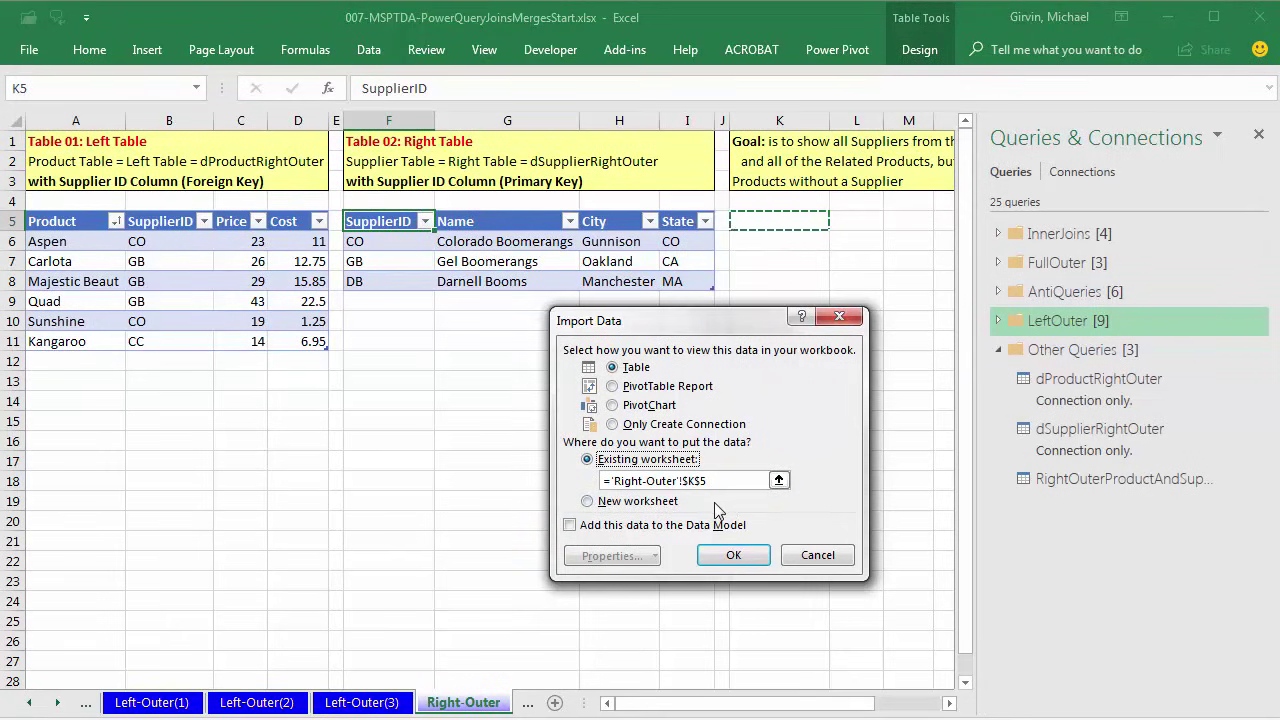
click(734, 555)
click(951, 703)
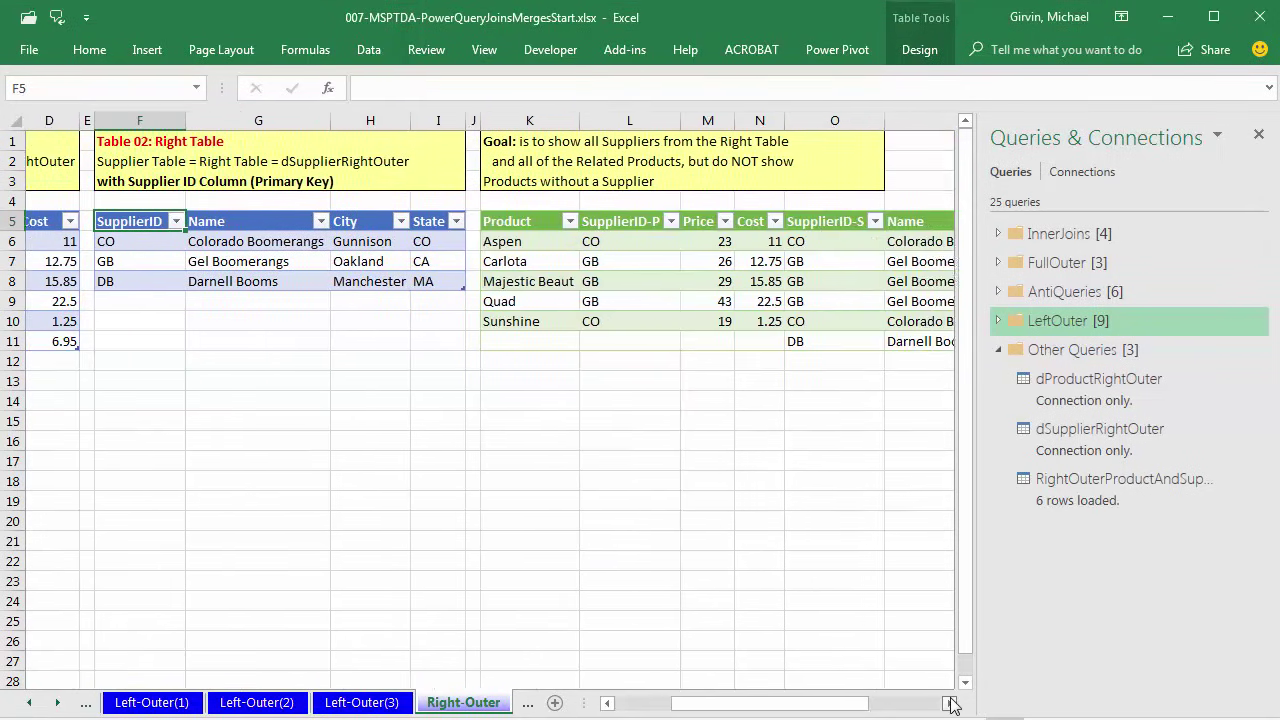
click(951, 703)
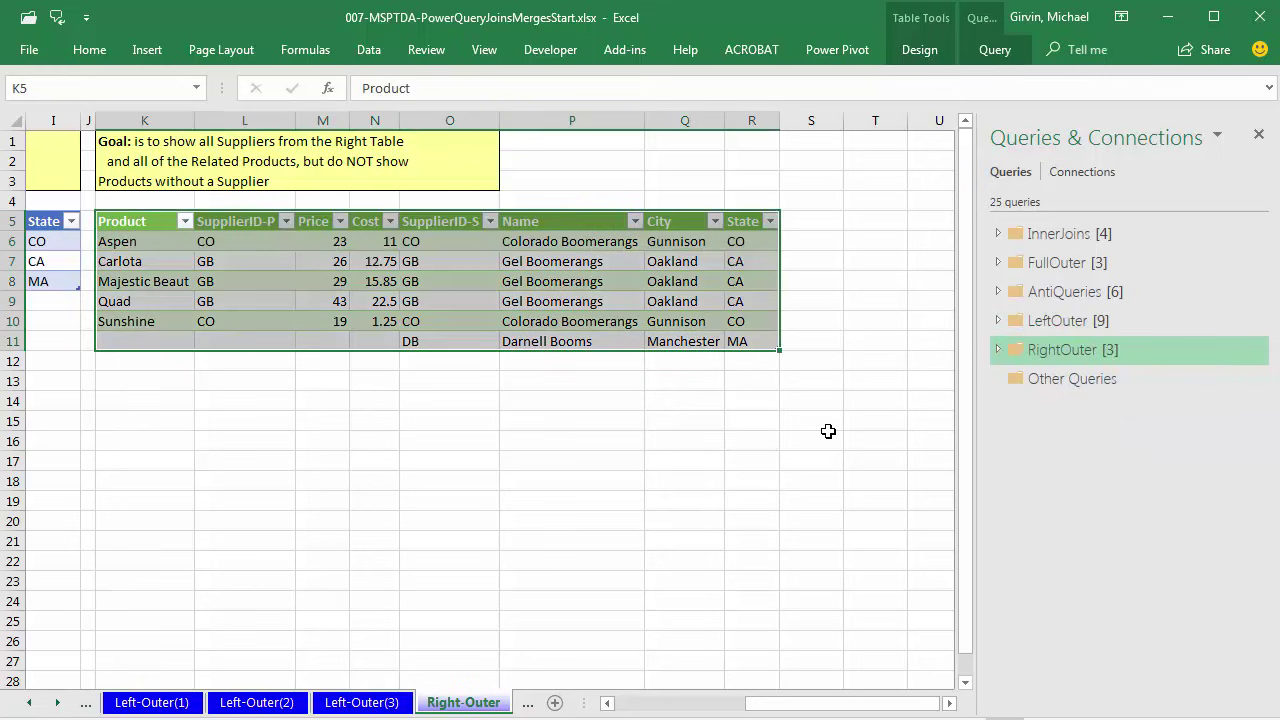
On the Self-Join sheet, examine how the Employee Who Referred New Employee values relate to the EmployeeID and Name columns
click(59, 706)
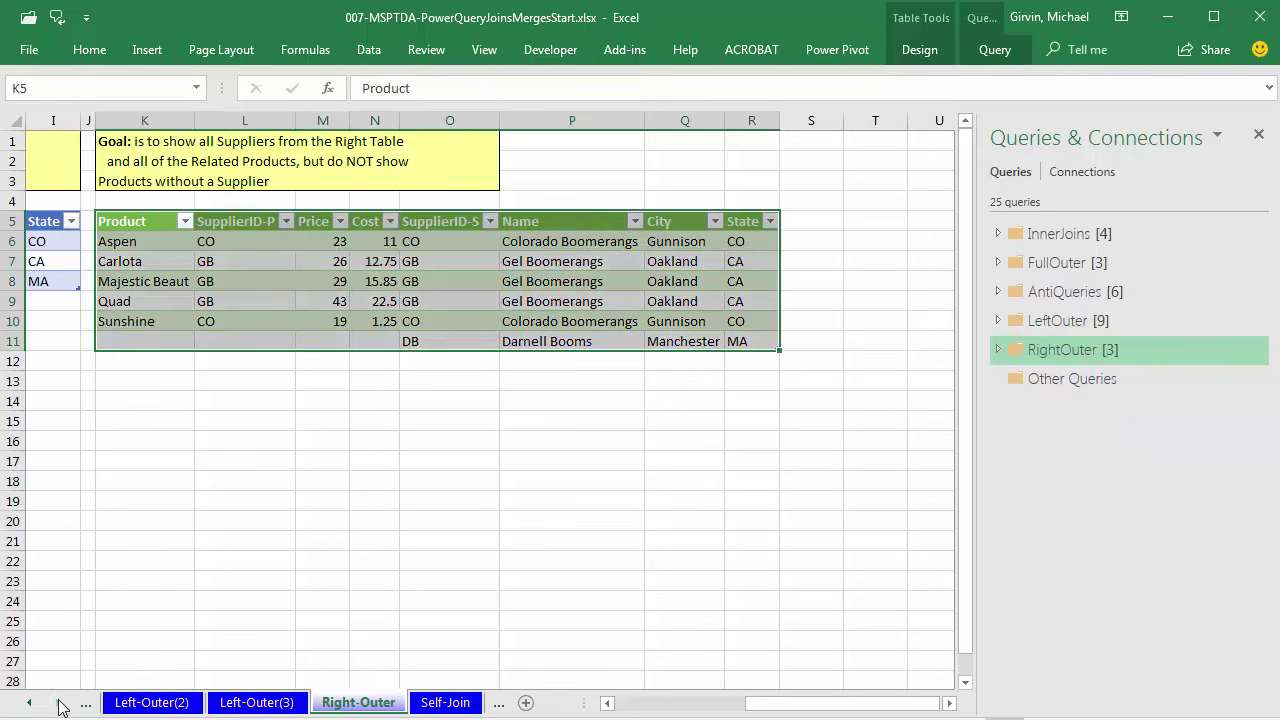
click(441, 704)
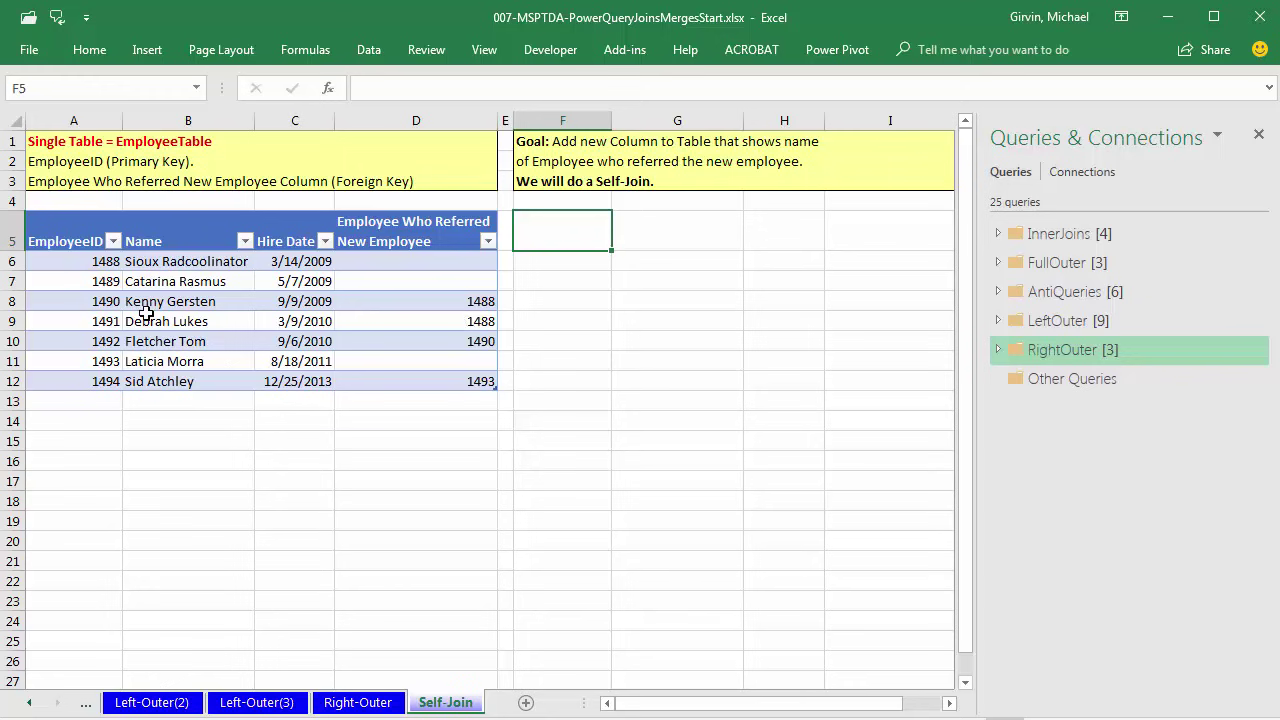
drag(38, 238, 58, 380)
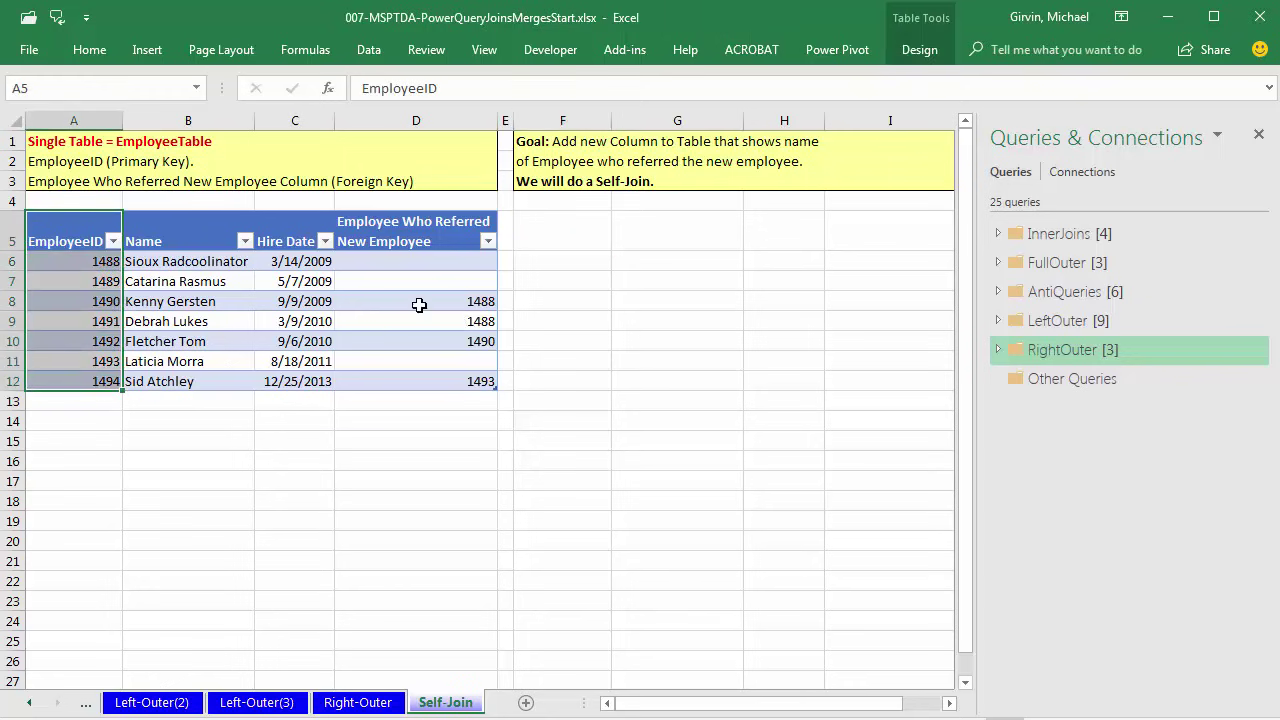
ctrl+click(443, 240)
drag(443, 261, 453, 381)
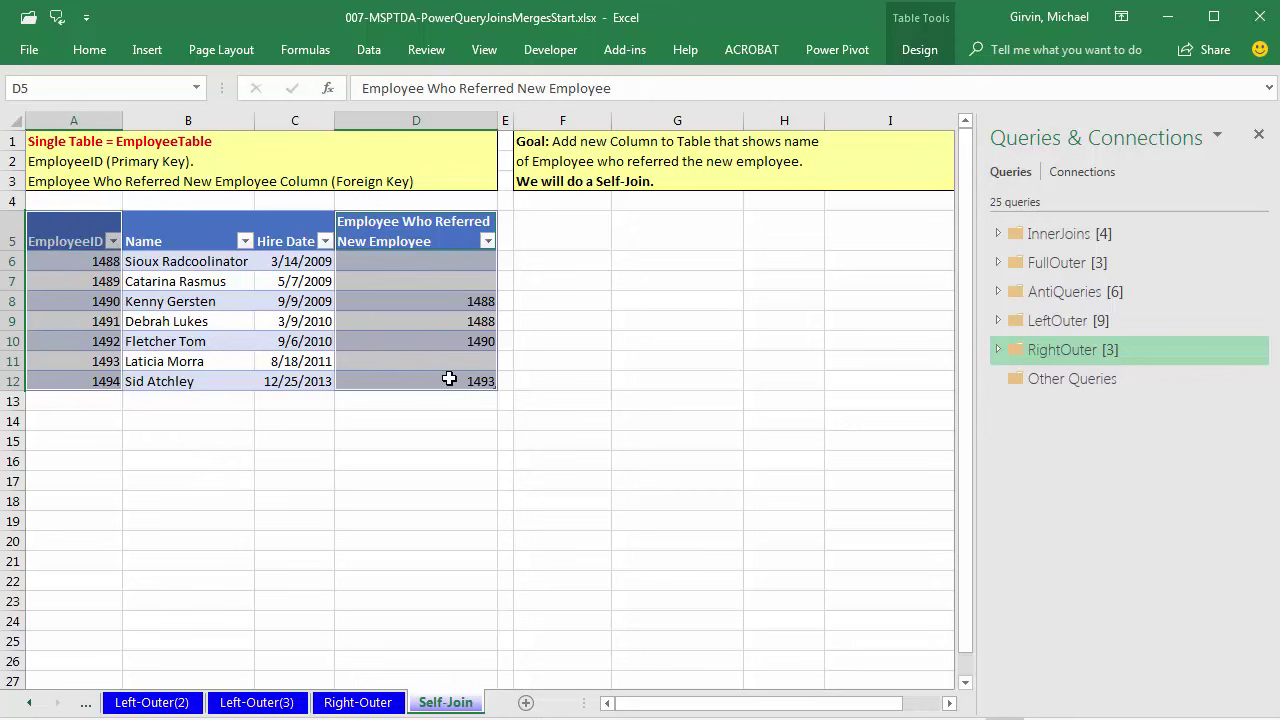
click(447, 301)
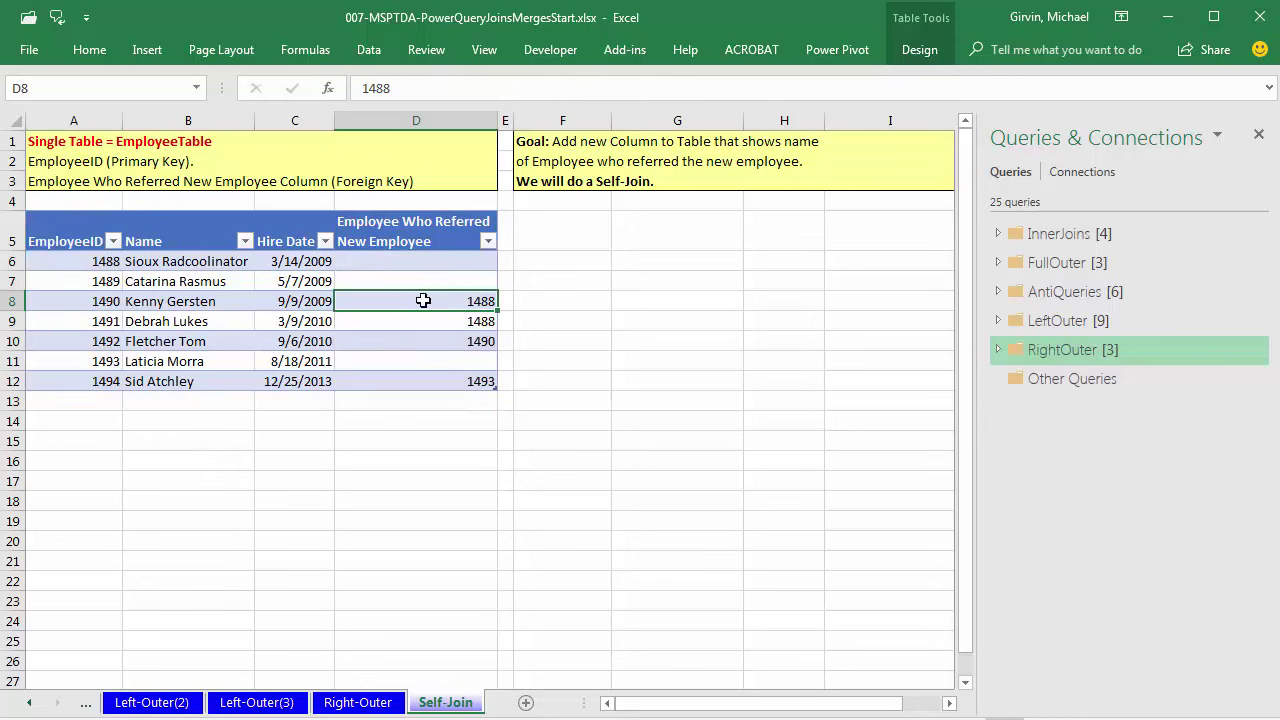
click(166, 261)
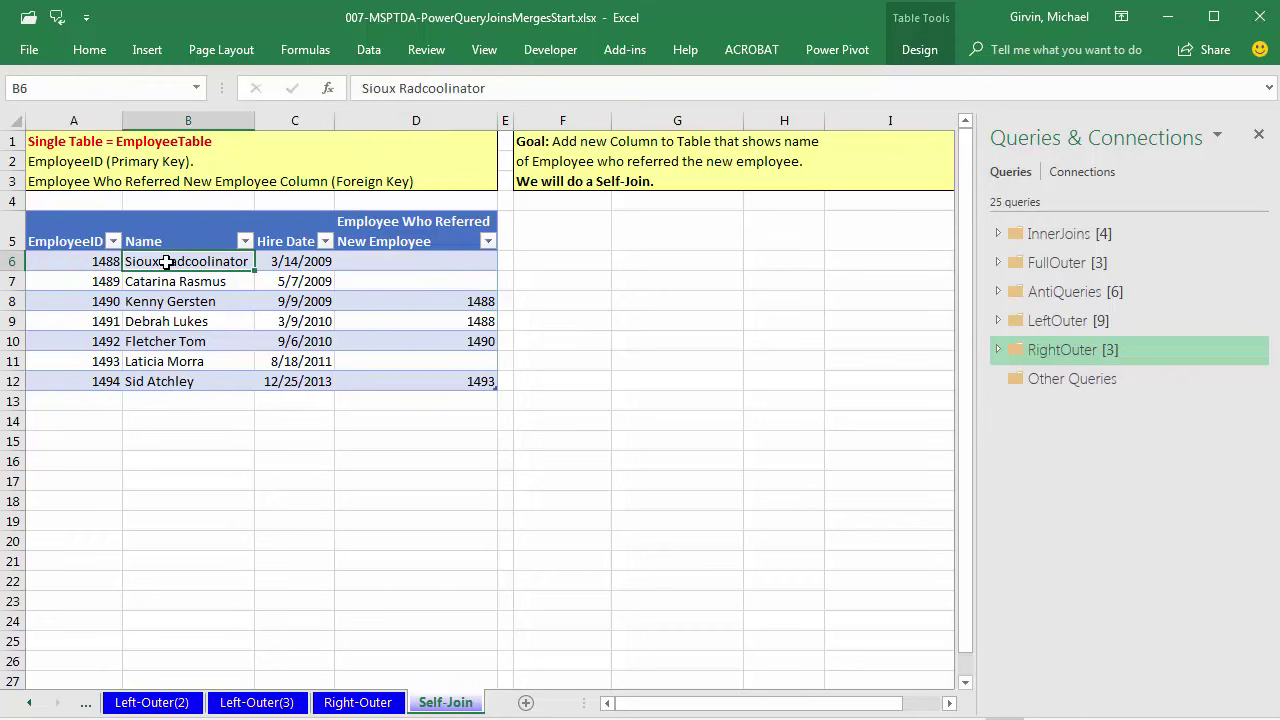
click(457, 301)
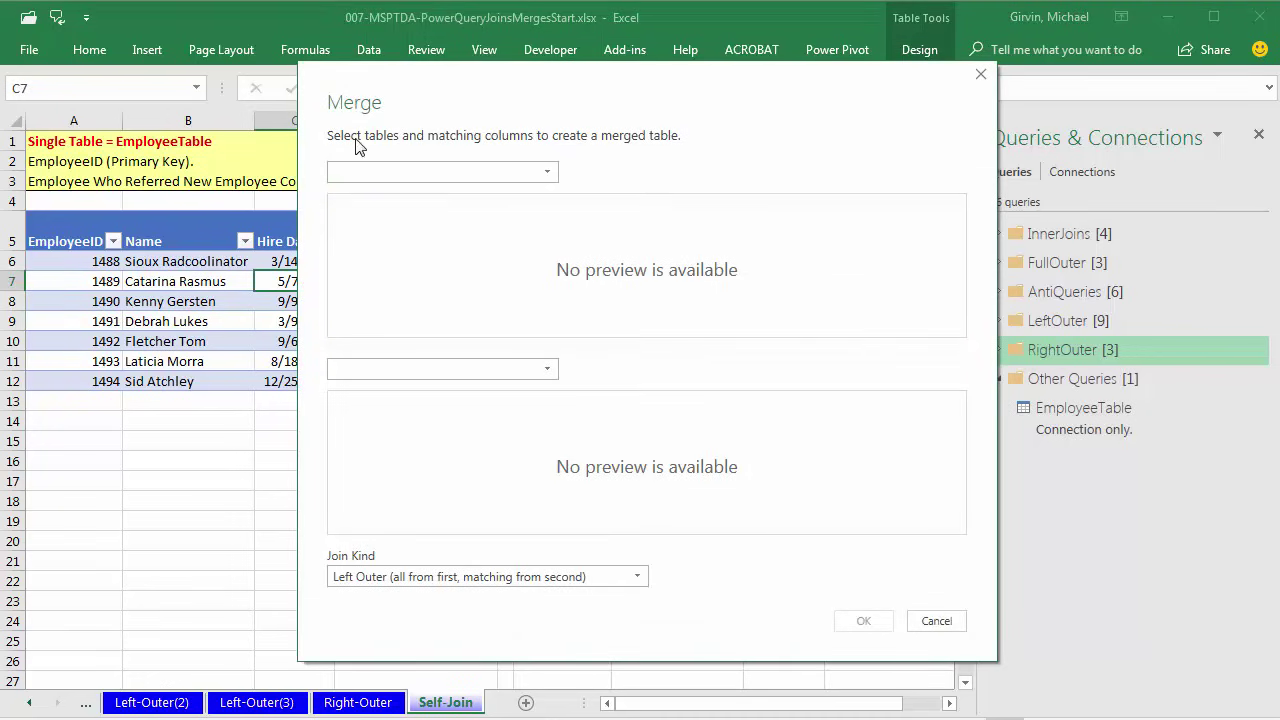
Merge EmployeeTable with itself using a Left Outer join, matching Employee Who Referred New Employee to EmployeeID
click(550, 174)
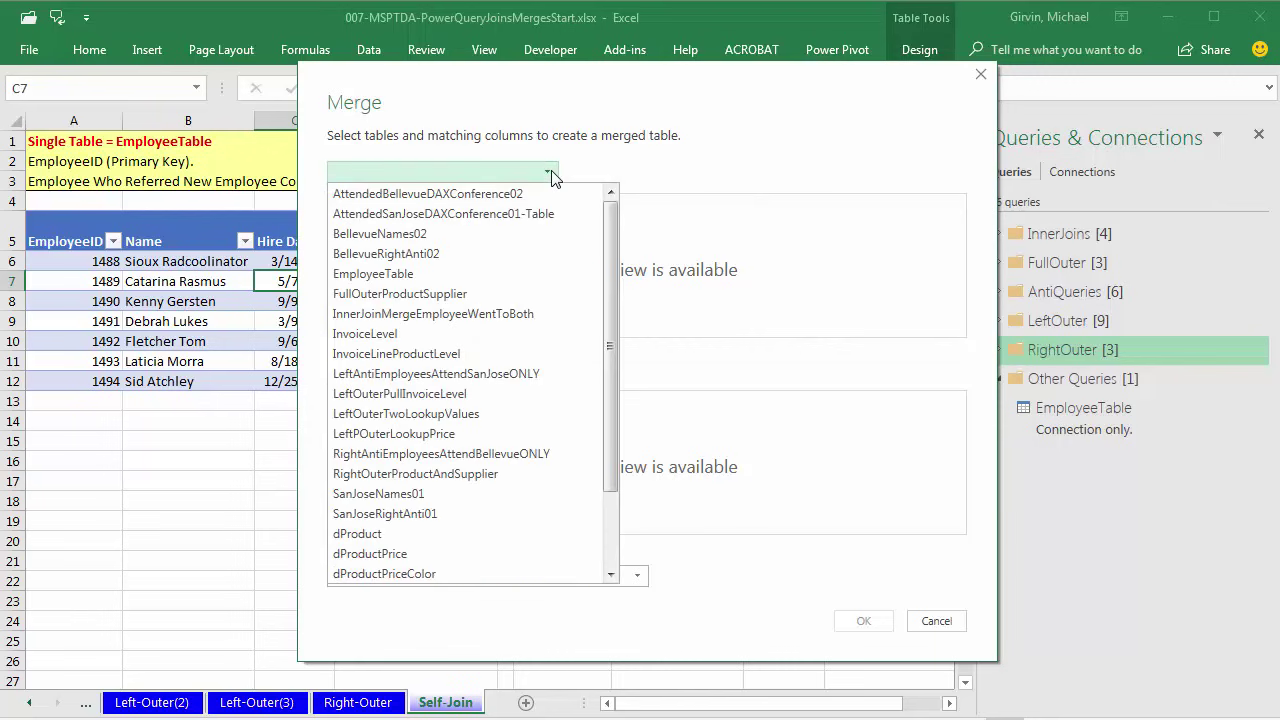
click(485, 270)
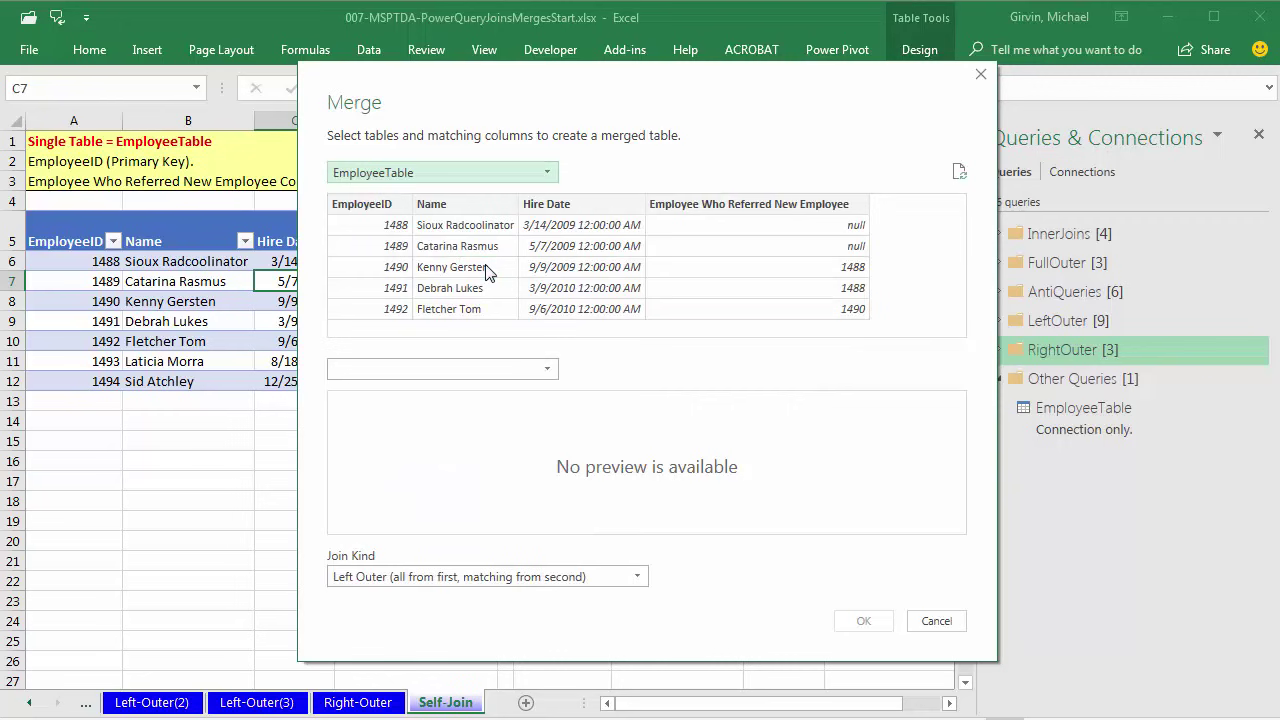
click(430, 369)
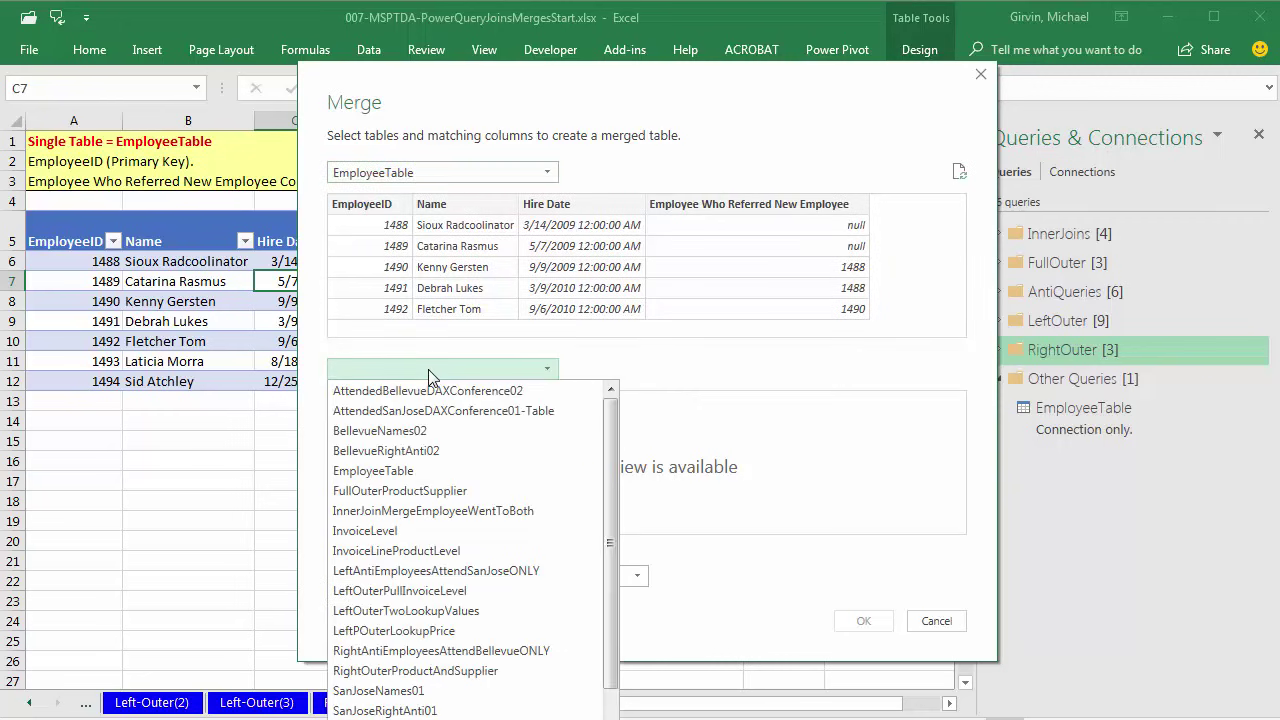
click(410, 470)
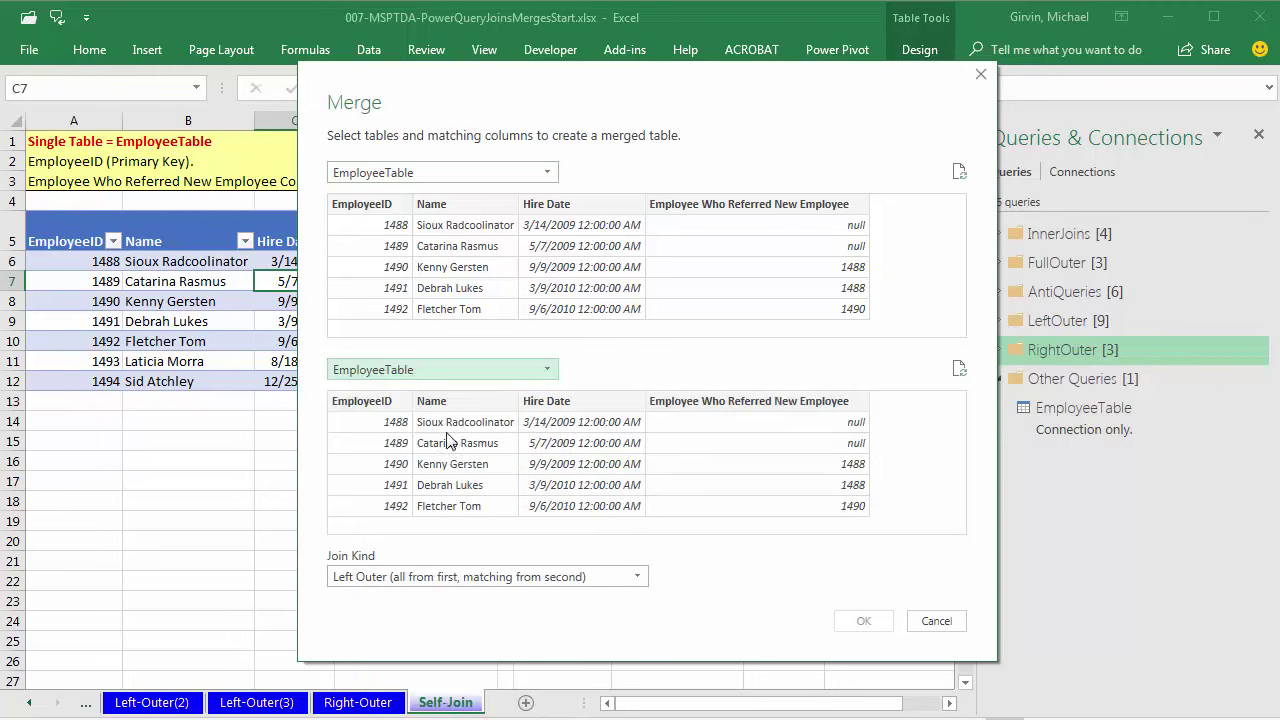
click(712, 210)
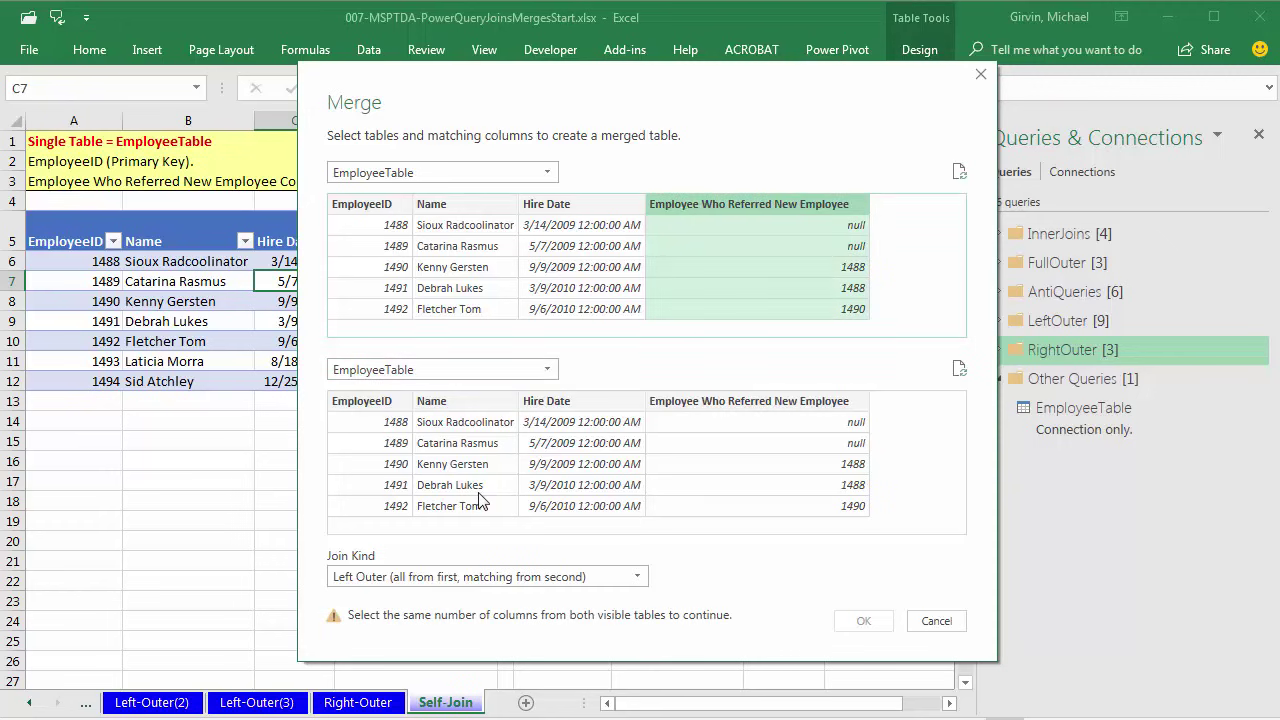
click(361, 405)
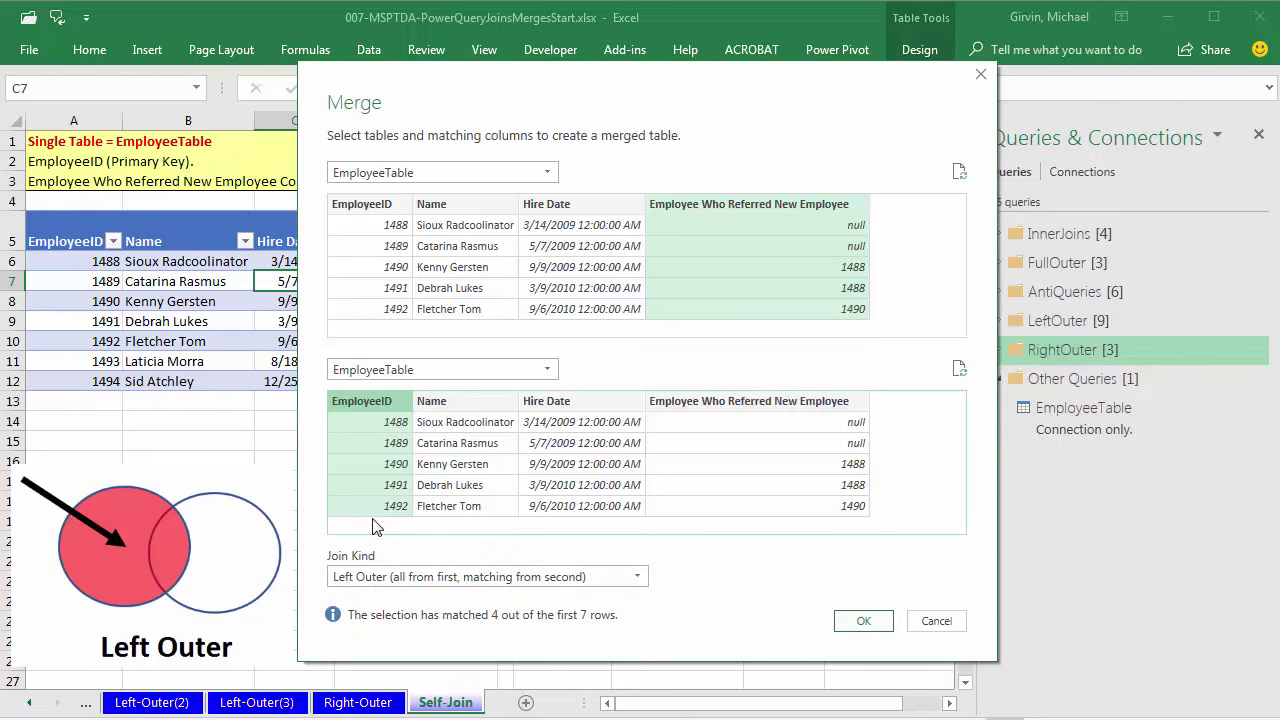
click(864, 620)
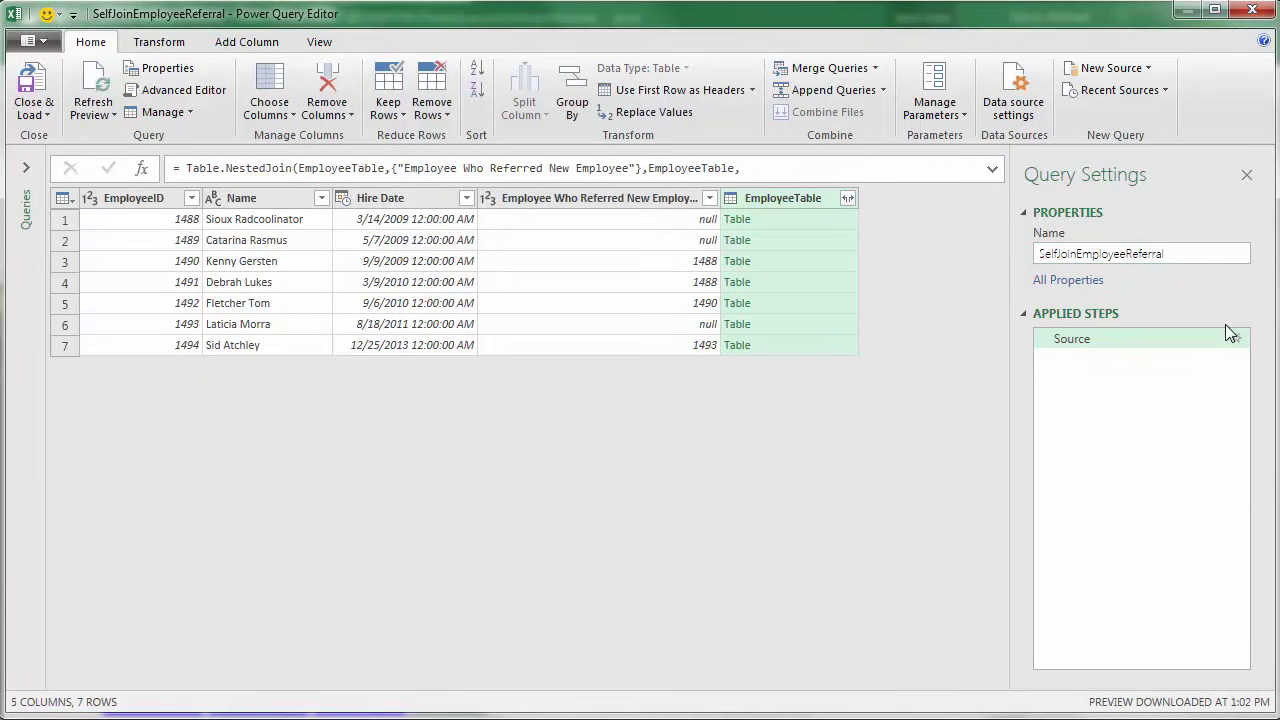
Preview the nested tables for rows 1 and 3, and expand only the Name field from the EmployeeTable column without the original name prefix
click(811, 221)
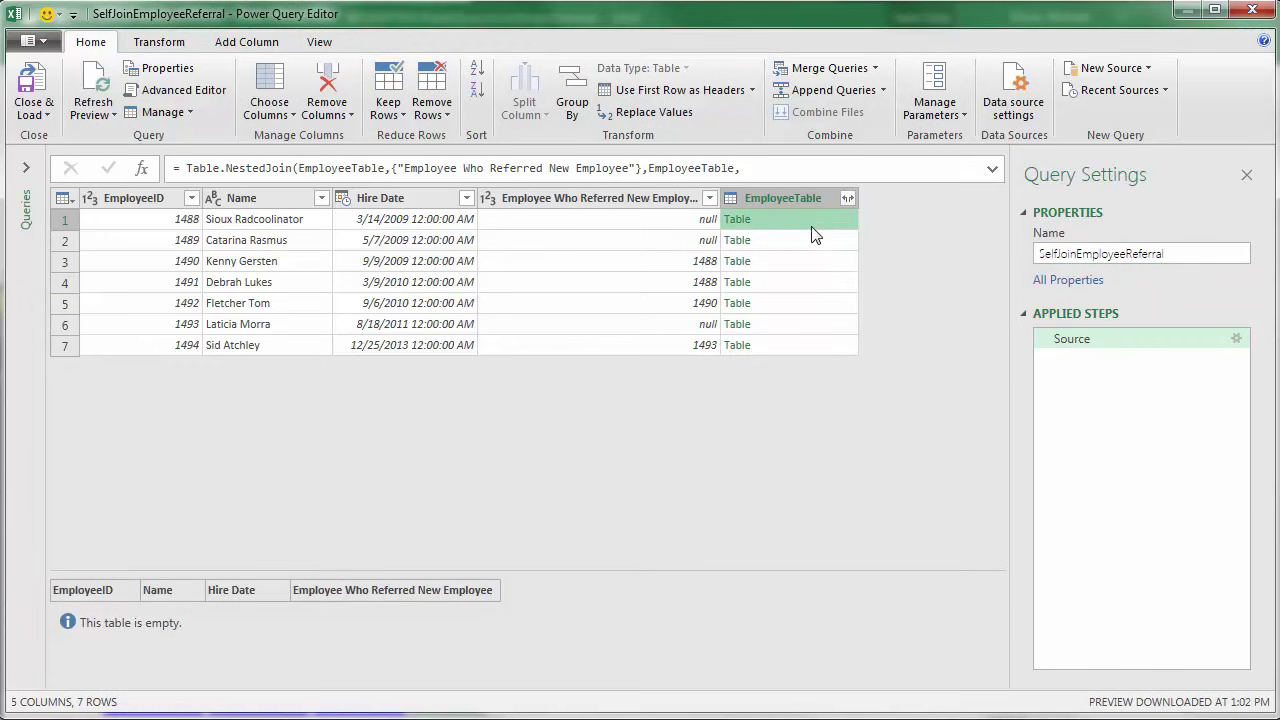
click(811, 261)
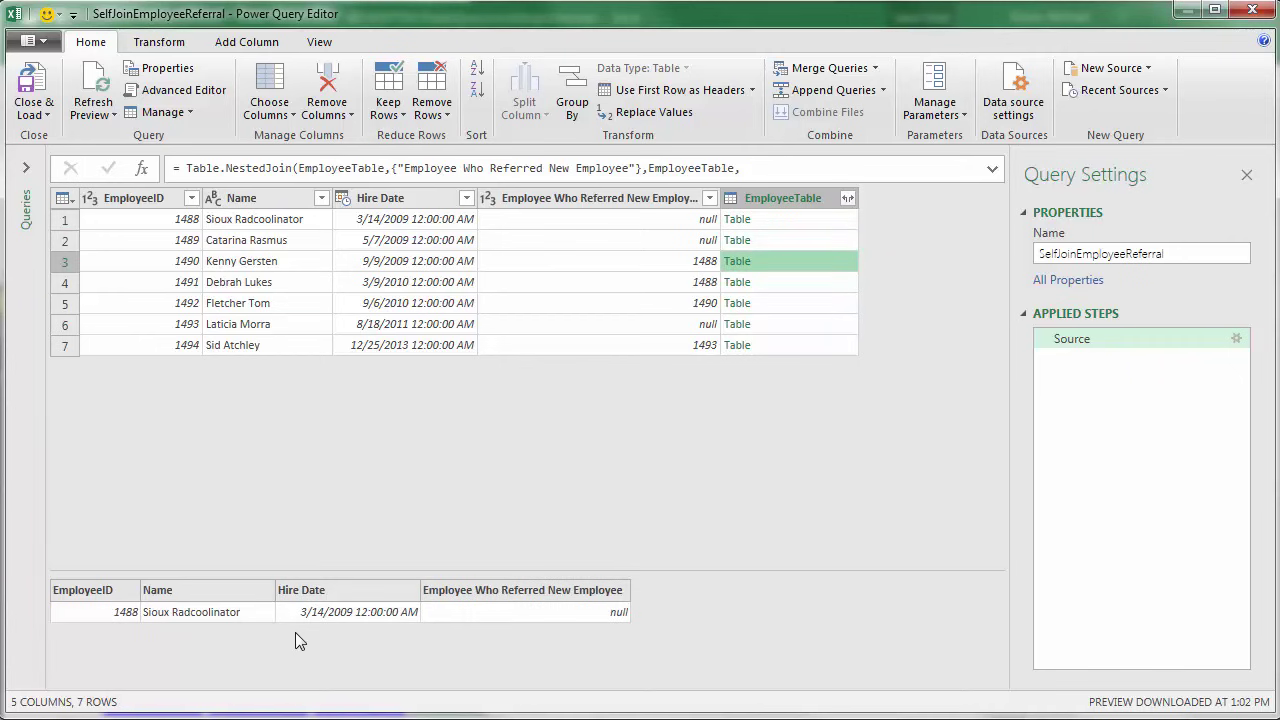
click(848, 198)
click(544, 388)
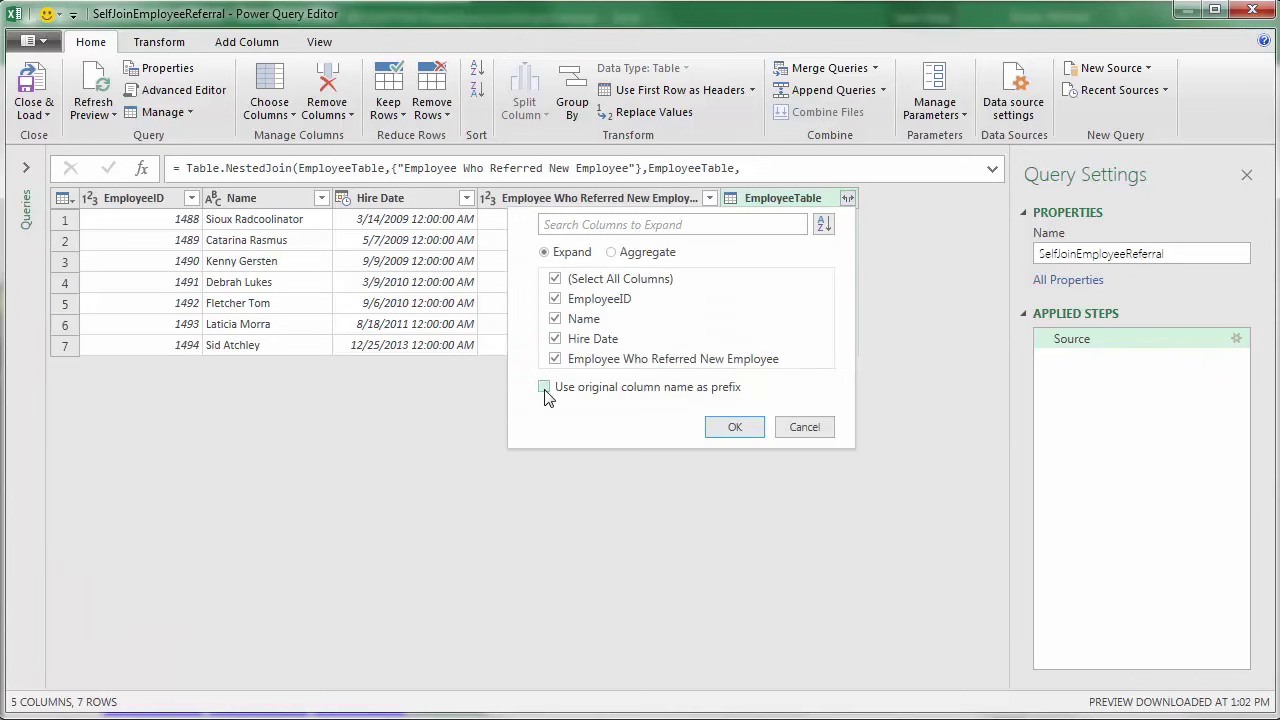
click(555, 279)
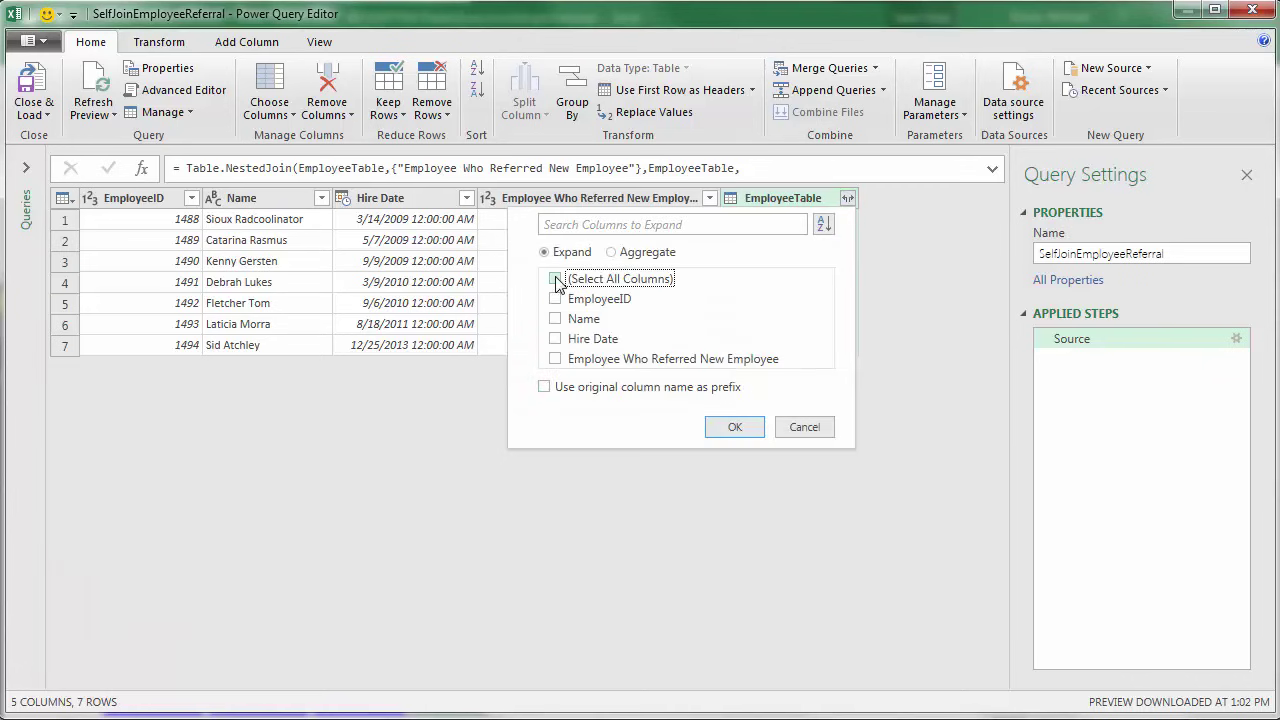
click(556, 321)
click(557, 318)
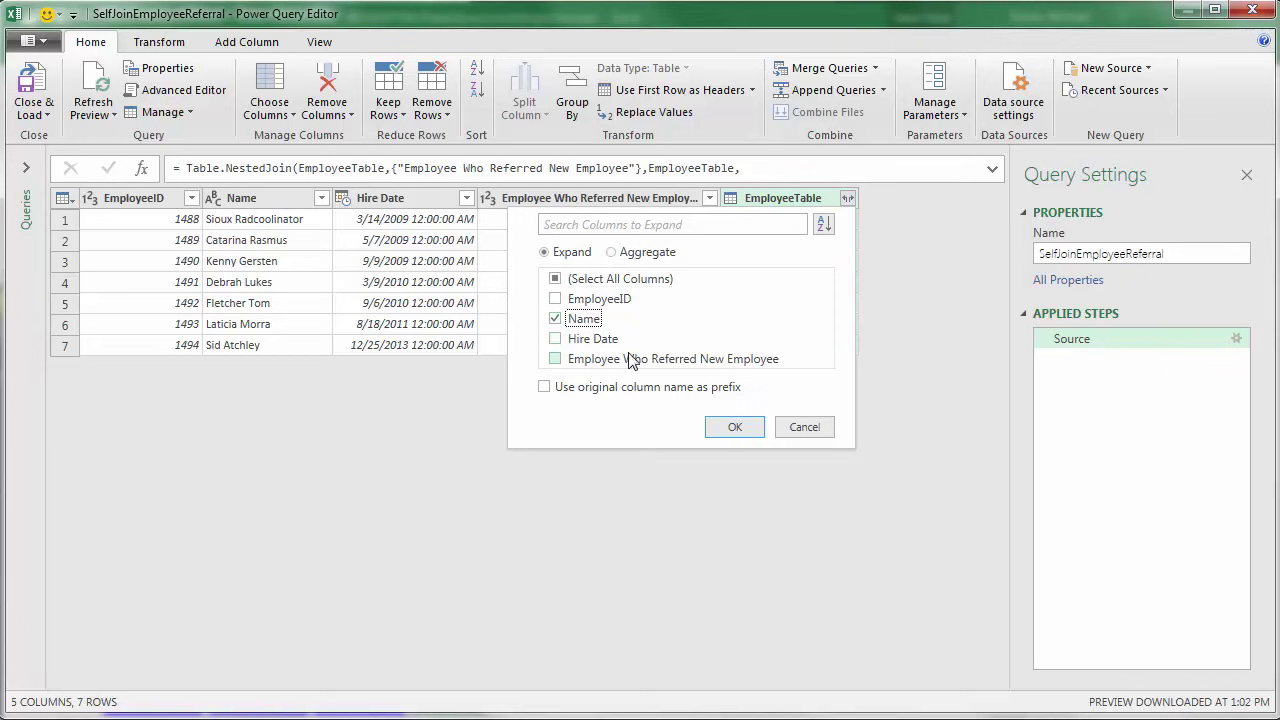
click(733, 427)
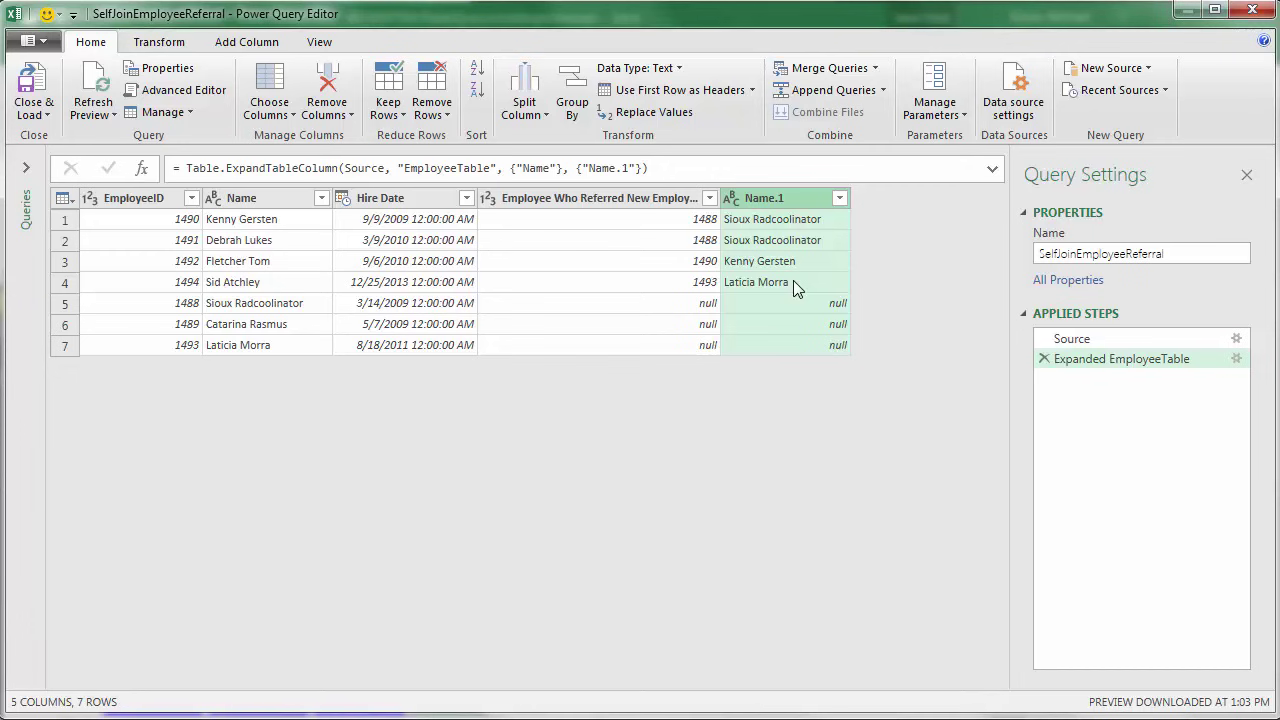
Sort the rows by EmployeeID in ascending order and rename the Name.1 column as ReferralName
click(192, 199)
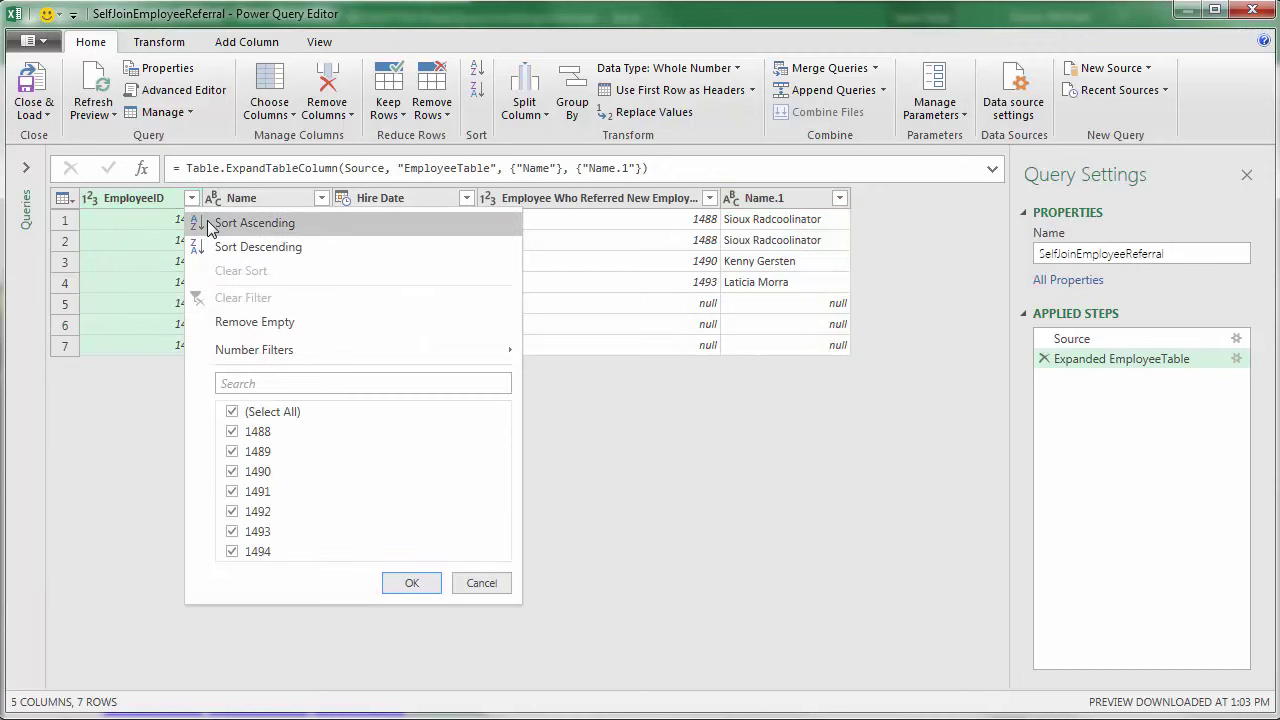
click(221, 230)
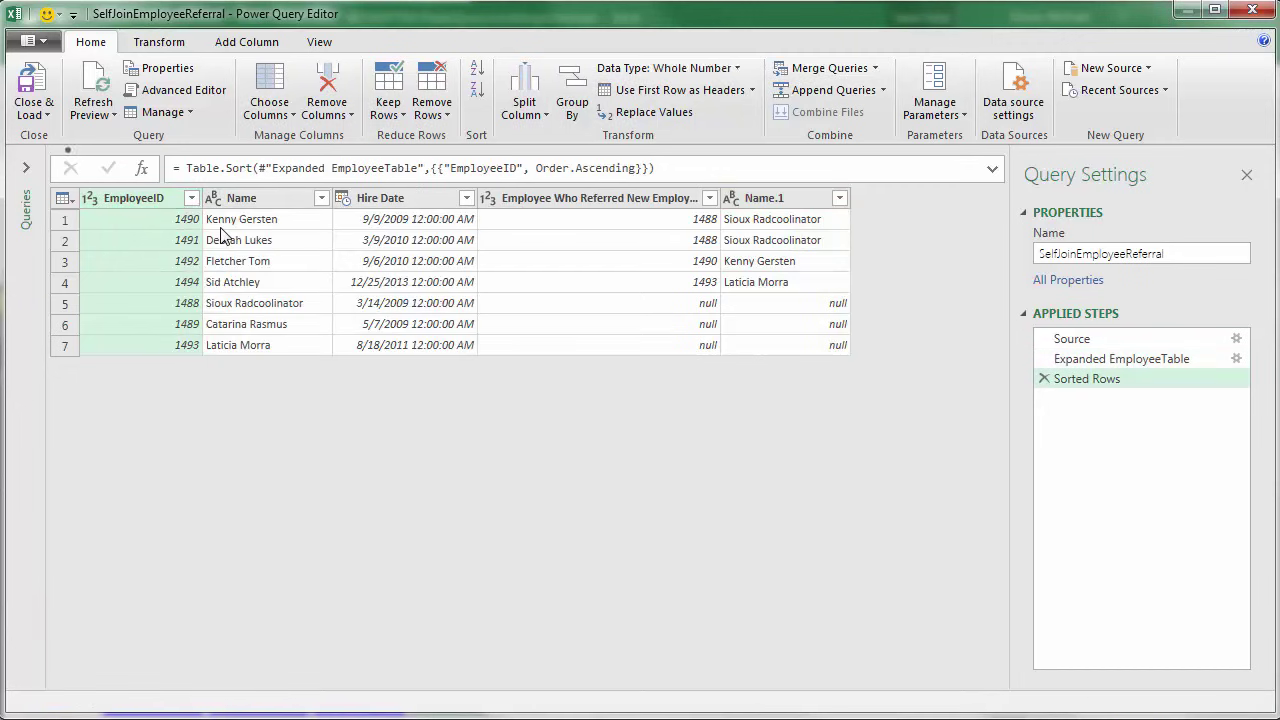
double_click(783, 198)
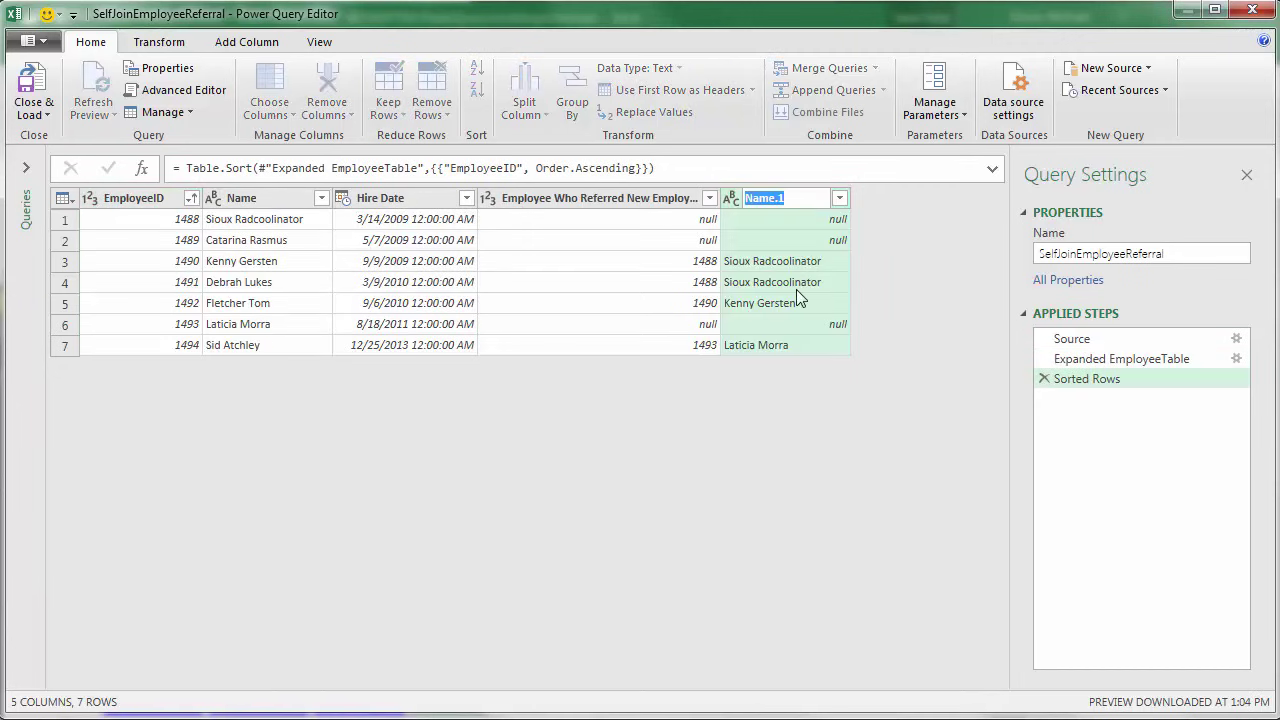
text(ReferralName)
key(Return)
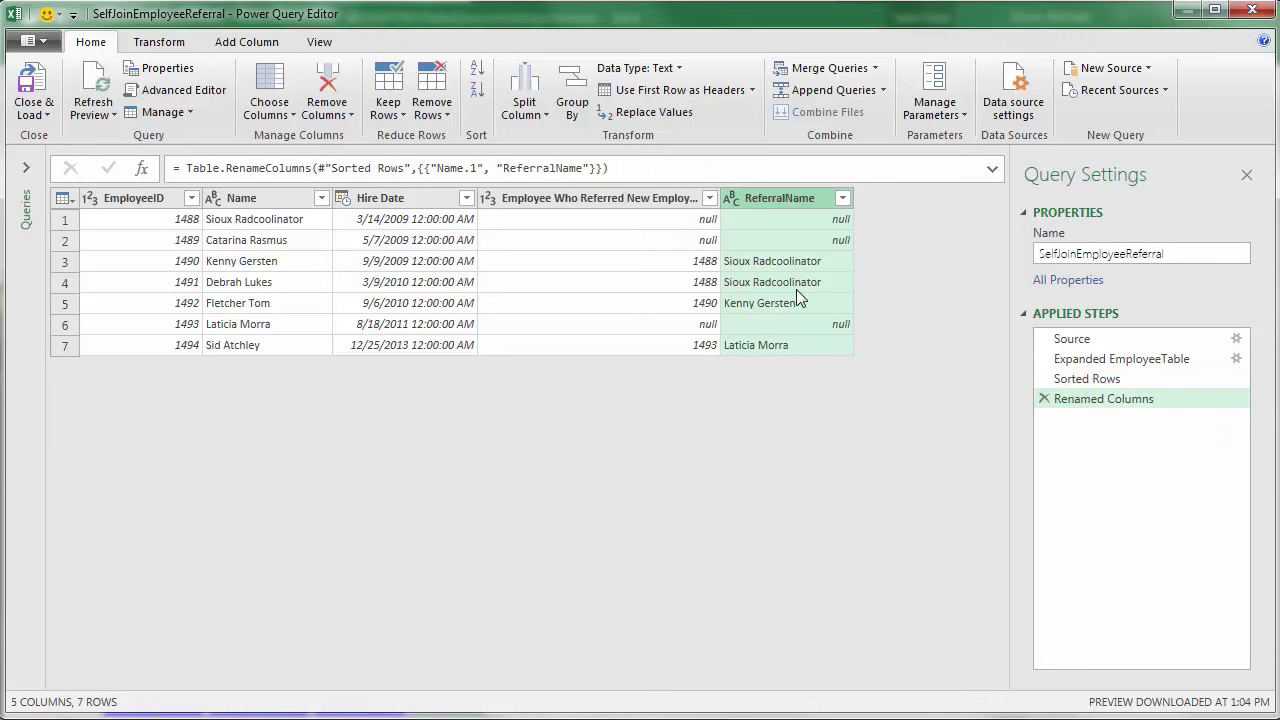
Show the Source step's full join formula, and load the query as a table in cell F5 of the existing Self-Join worksheet
click(1097, 336)
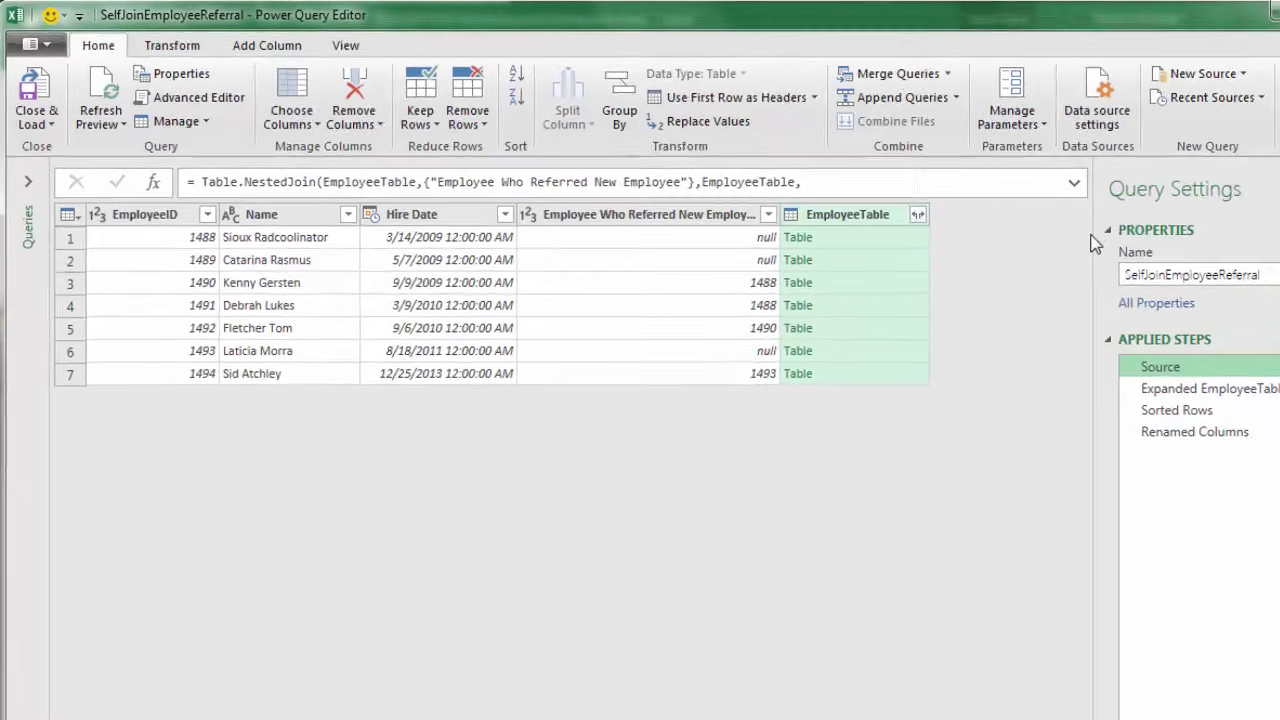
click(1218, 211)
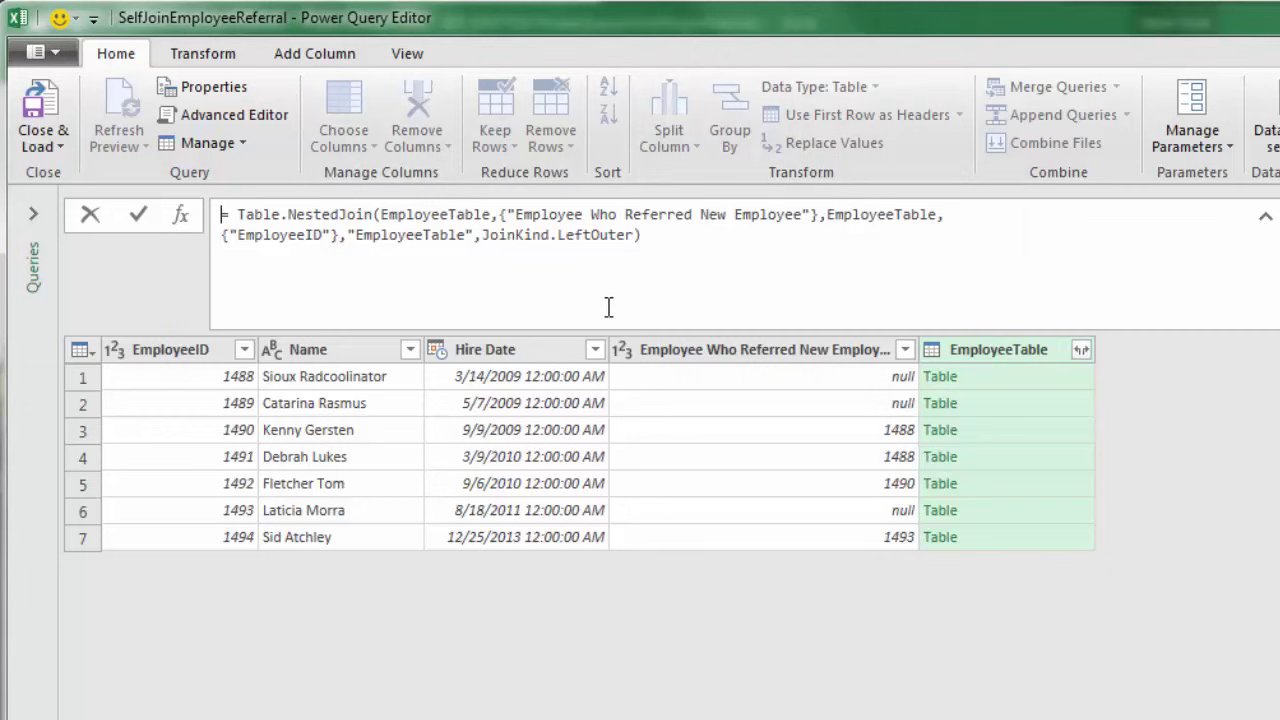
click(52, 141)
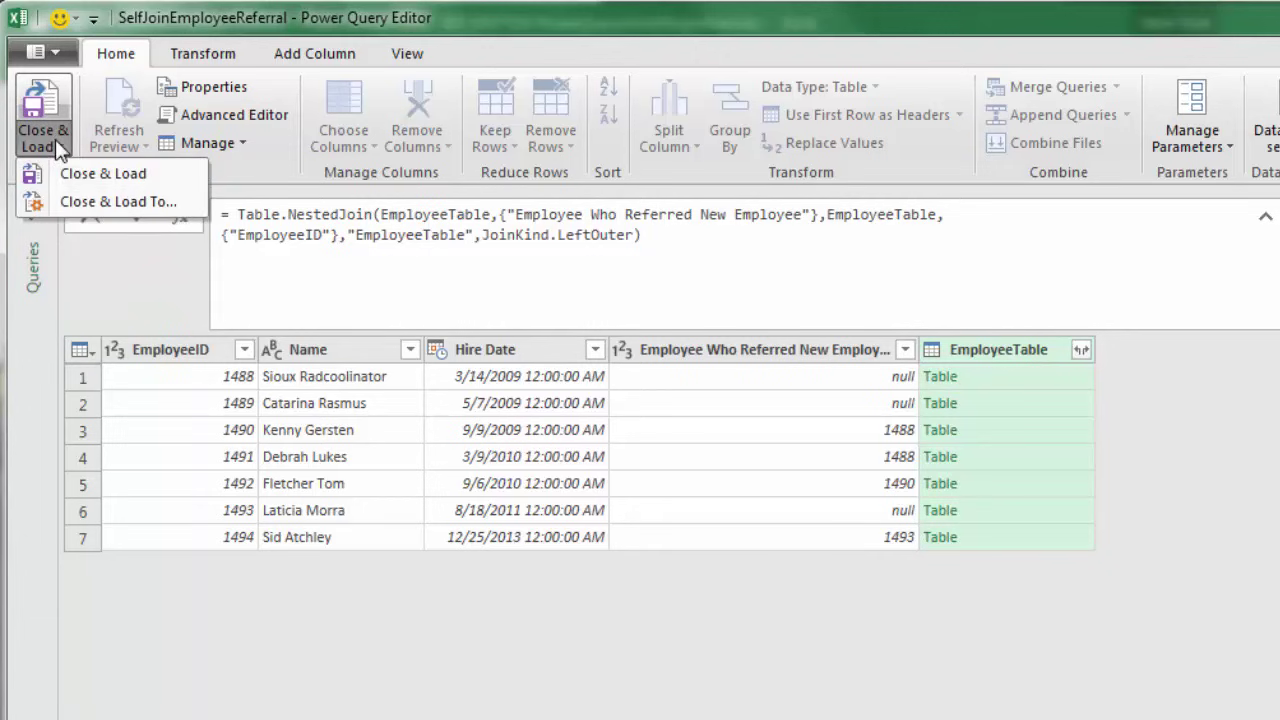
click(91, 203)
click(750, 587)
click(717, 294)
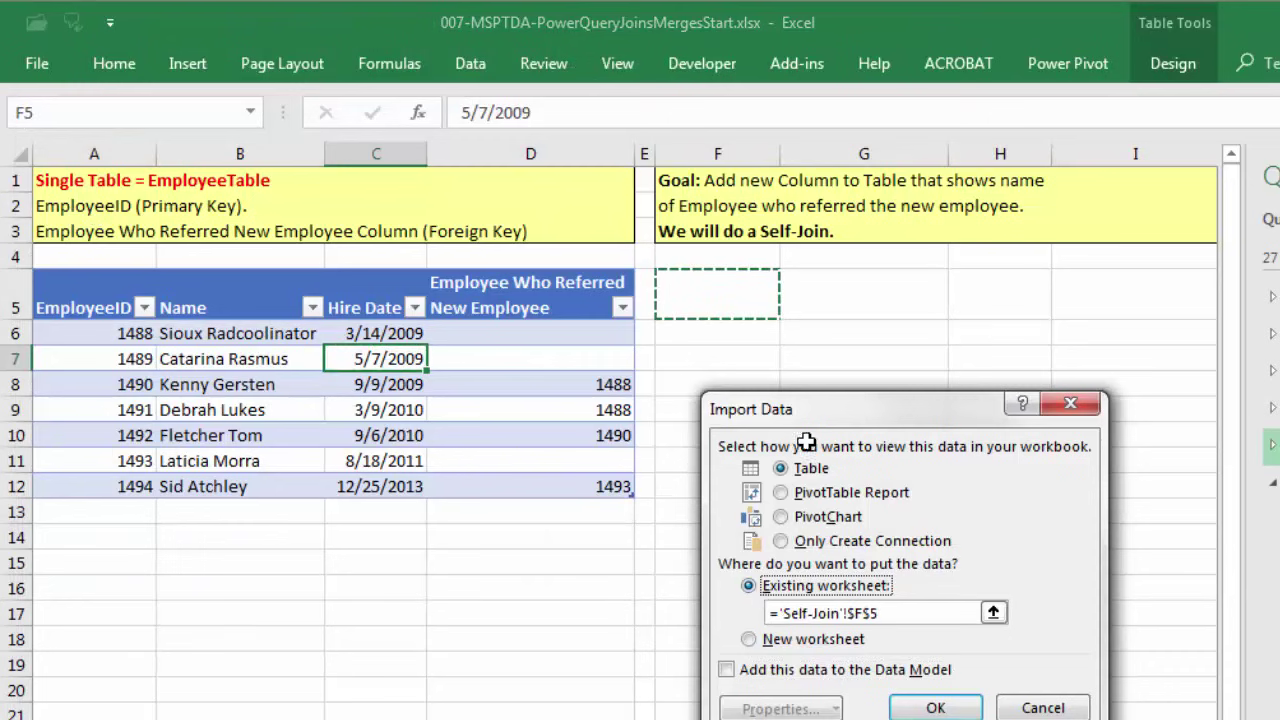
click(933, 706)
scroll(640, 400, right, 3)
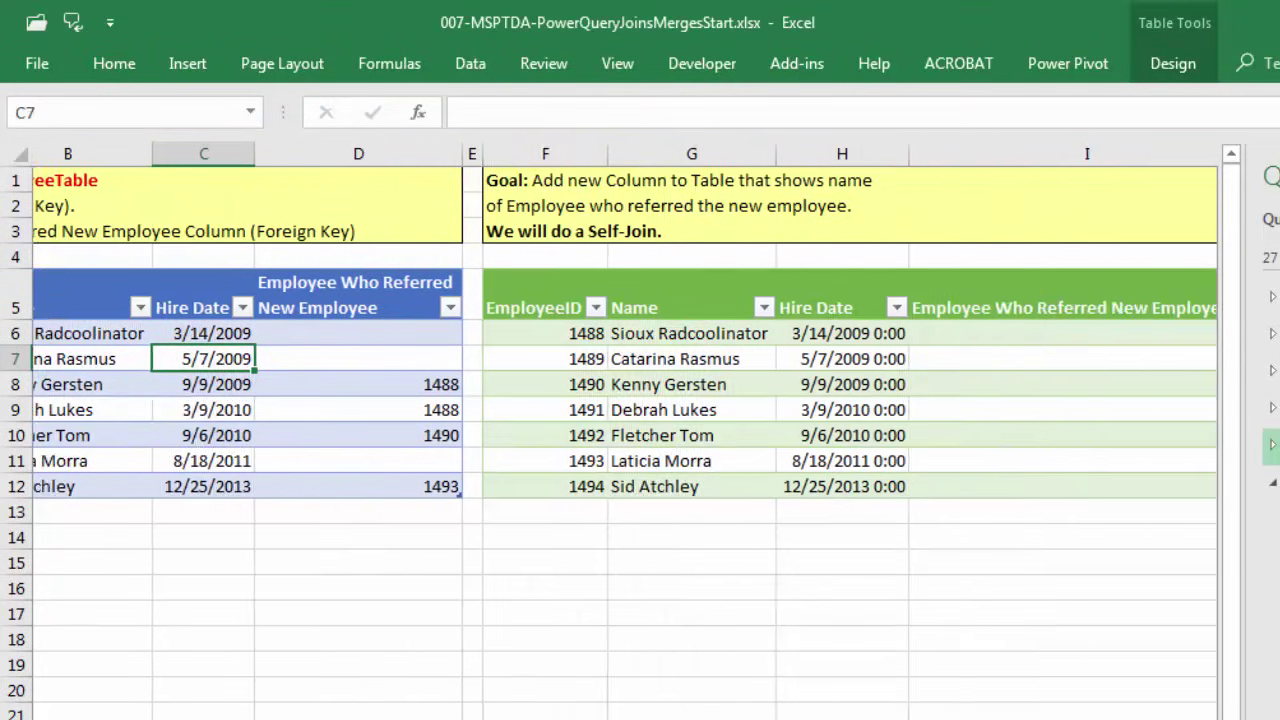
scroll(640, 400, down, 2)
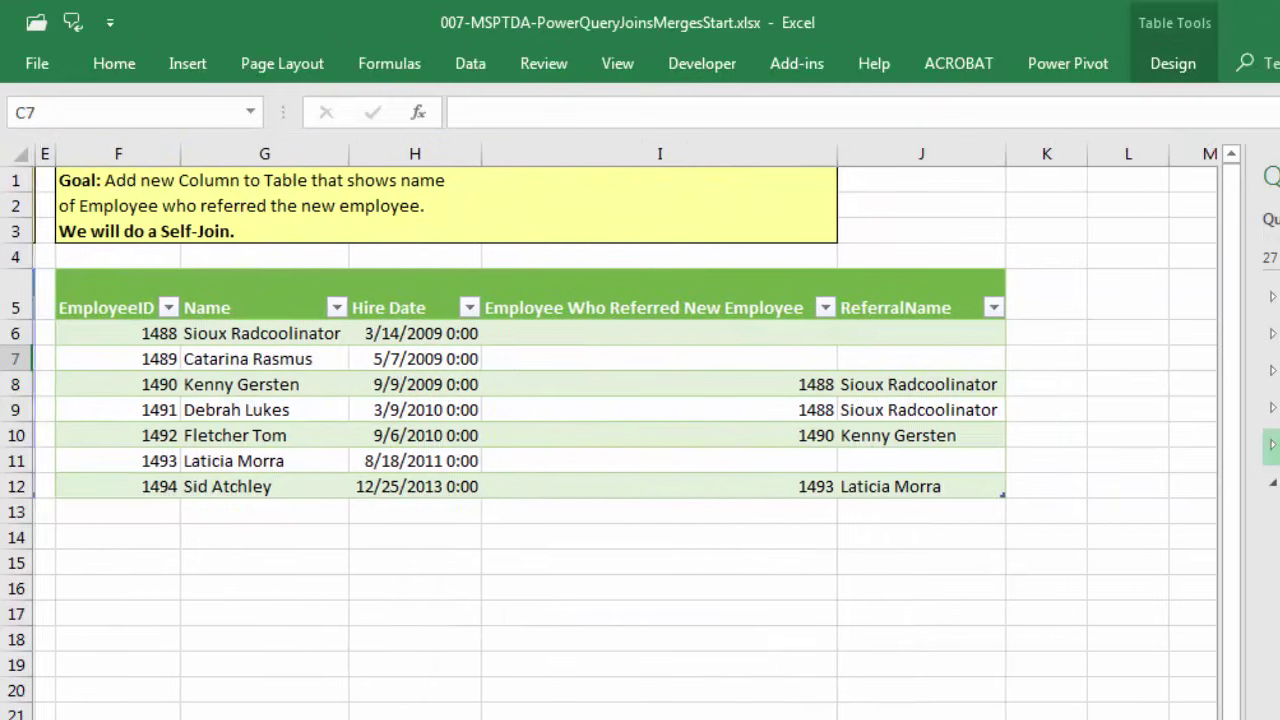